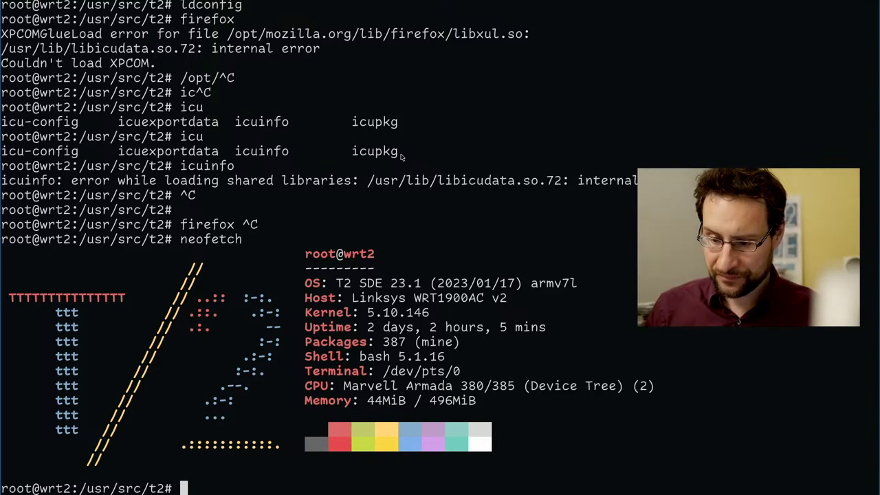
# Detach from tmux session 0 to return to the chroot bash prompt.
pyautogui.hotkey('ctrl', 'b')
pyautogui.press('d')
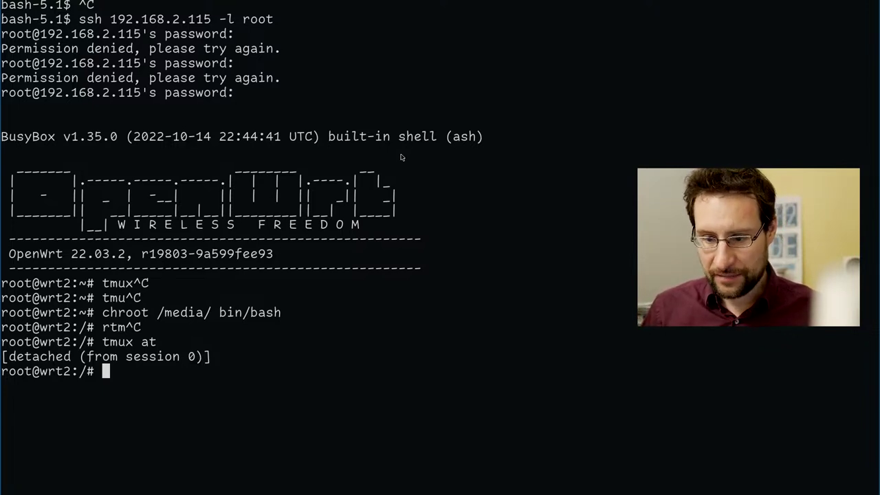
# Leave the chroot shell and clear the terminal screen.
pyautogui.hotkey('ctrl', 'c')
pyautogui.hotkey('ctrl', 'd')
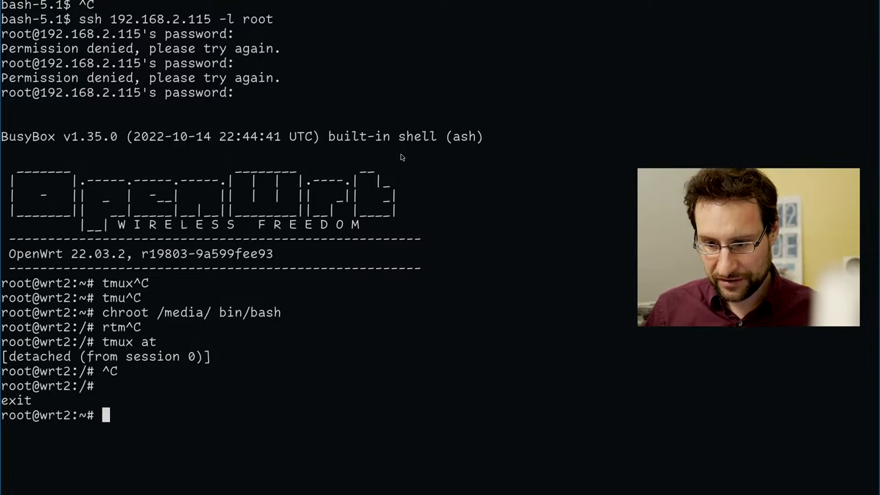
pyautogui.hotkey('ctrl', 'l')
# Run /lib/libc.so to confirm musl libc version 1.2.3.
pyautogui.write('/lib/')
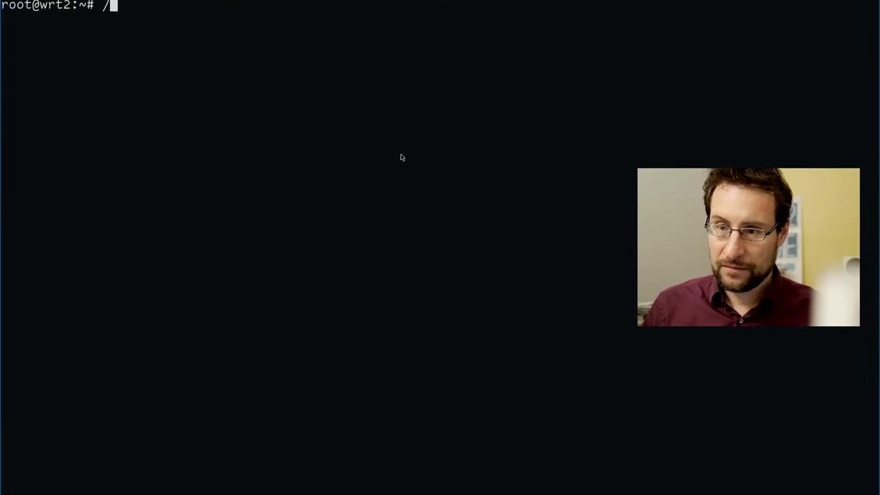
pyautogui.press('Tab')
pyautogui.press('Tab')
pyautogui.write('libc')
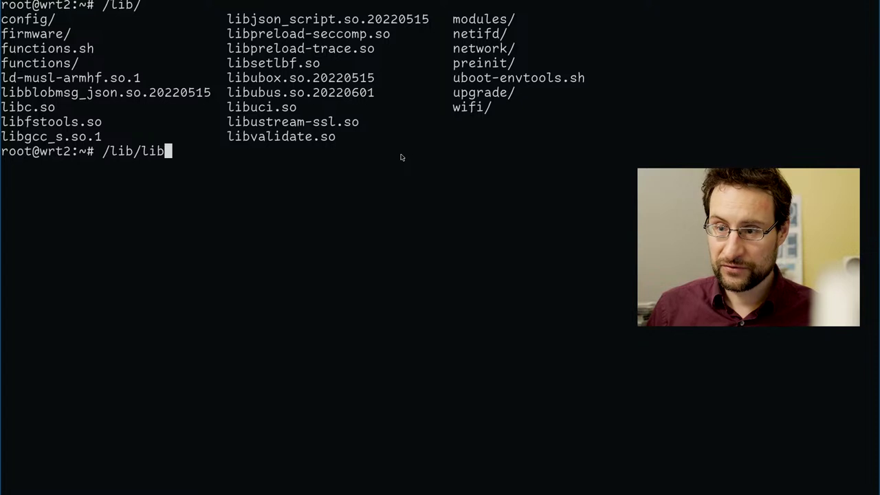
pyautogui.press('Tab')
pyautogui.press('Return')
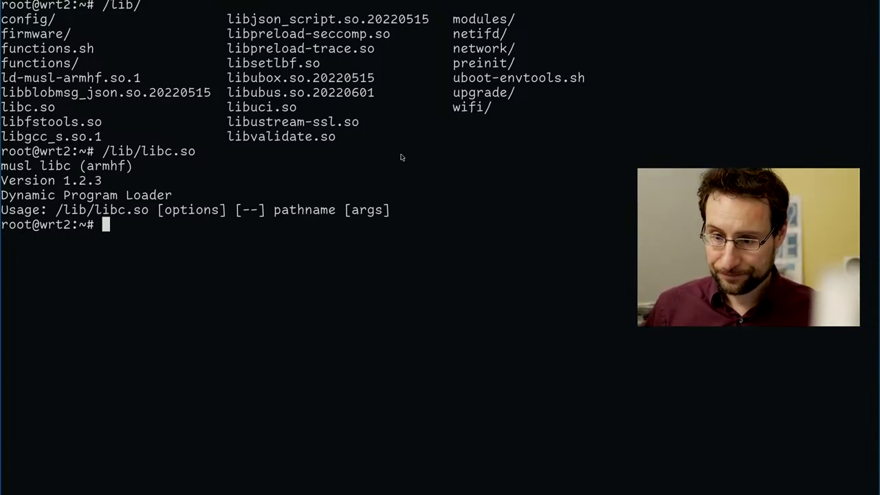
# Re-enter the chroot at /media with bin/bash, recalled from command history.
pyautogui.write('ch')
pyautogui.hotkey('ctrl', 'c')
pyautogui.write('chroo')
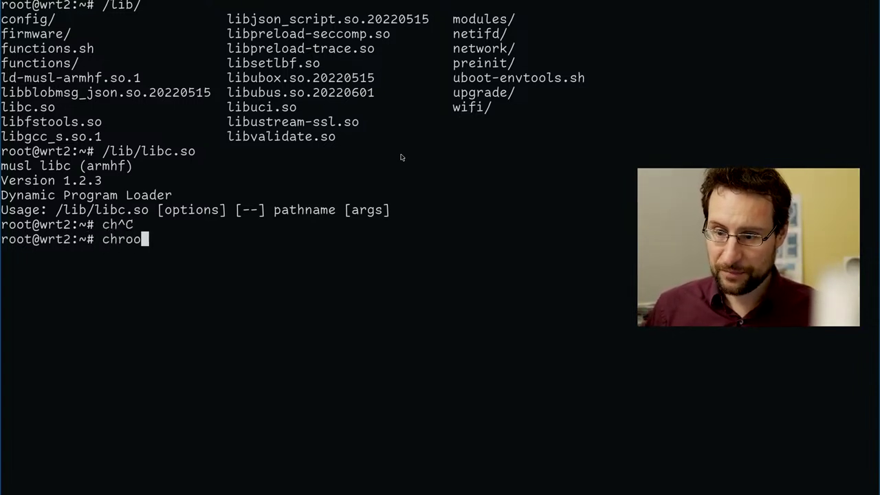
pyautogui.hotkey('ctrl', 'c')
pyautogui.press('Up')
pyautogui.press('Up')
pyautogui.press('Up')
pyautogui.press('Return')
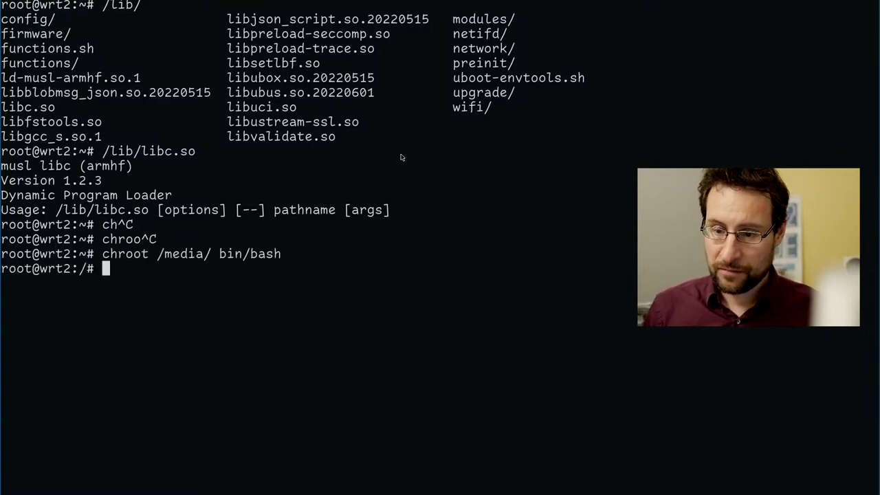
pyautogui.hotkey('ctrl', 'r')
# Reattach the tmux session and run lscpu to show the dual Cortex-A9 CPU.
pyautogui.write('tmux')
pyautogui.press('Return')
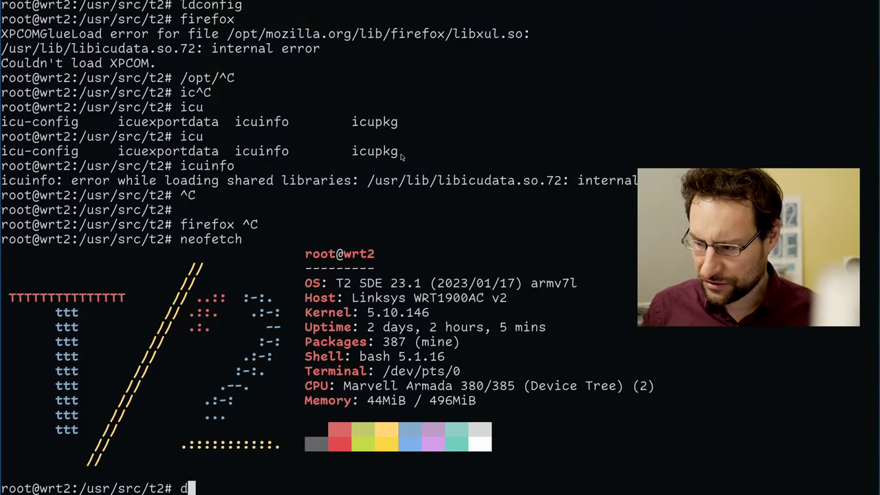
pyautogui.write('lscpu')
pyautogui.press('Return')
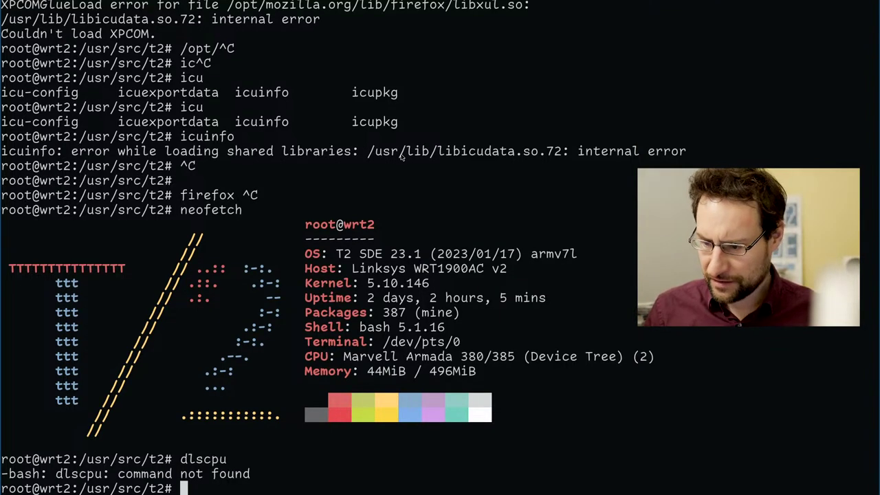
pyautogui.write('lscpu')
pyautogui.press('Return')
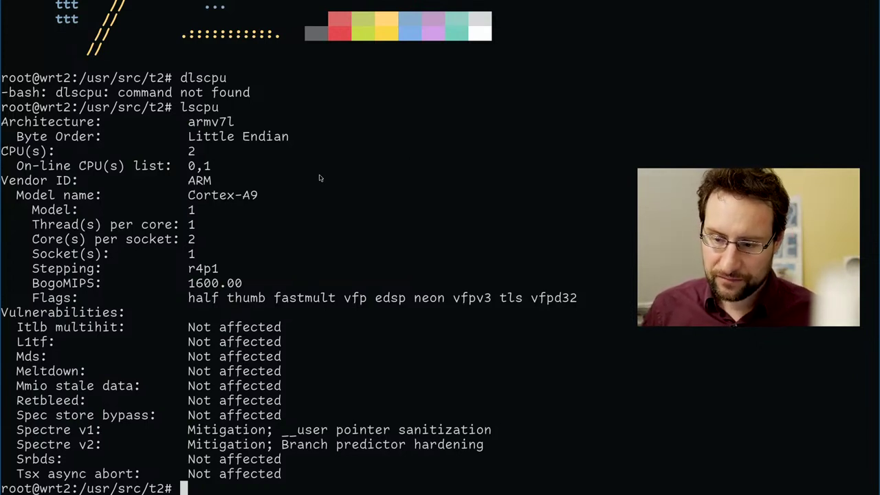
# Show memory usage with free, then start GNU Emacs 28.2.
pyautogui.write('fre')
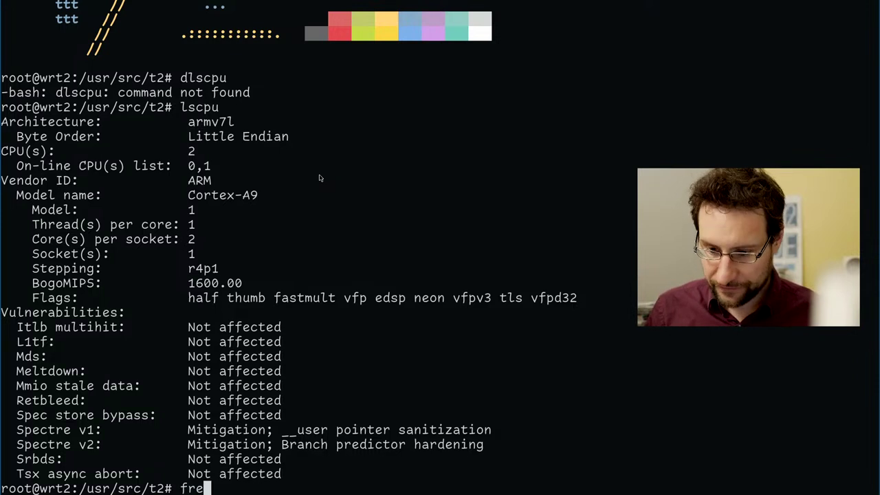
pyautogui.press('Return')
pyautogui.write('free')
pyautogui.press('Return')
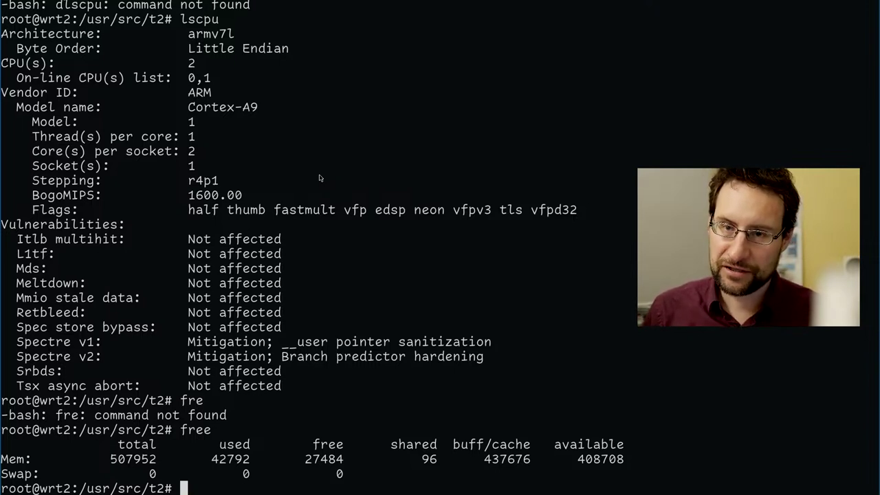
pyautogui.write('emacs')
pyautogui.press('Return')
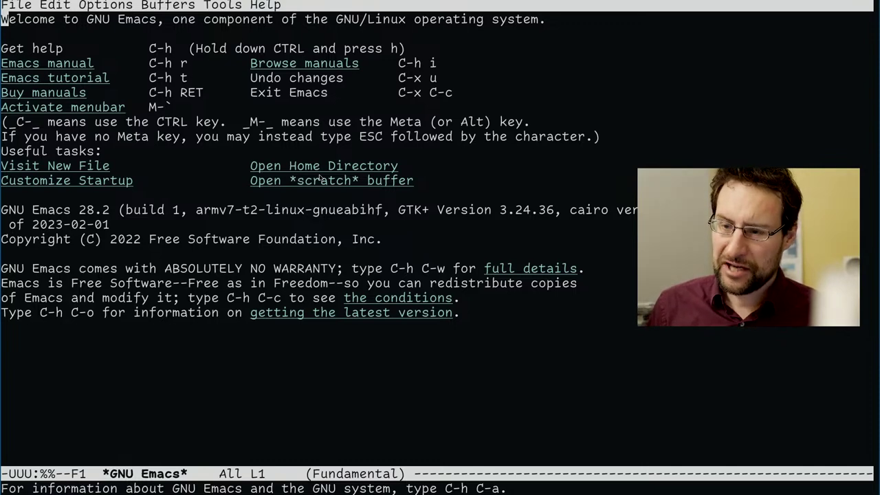
# Quit Emacs with C-x C-c, back to the root prompt in /usr/src/t2.
pyautogui.hotkey('ctrl', 'x')
pyautogui.hotkey('ctrl', 'c')
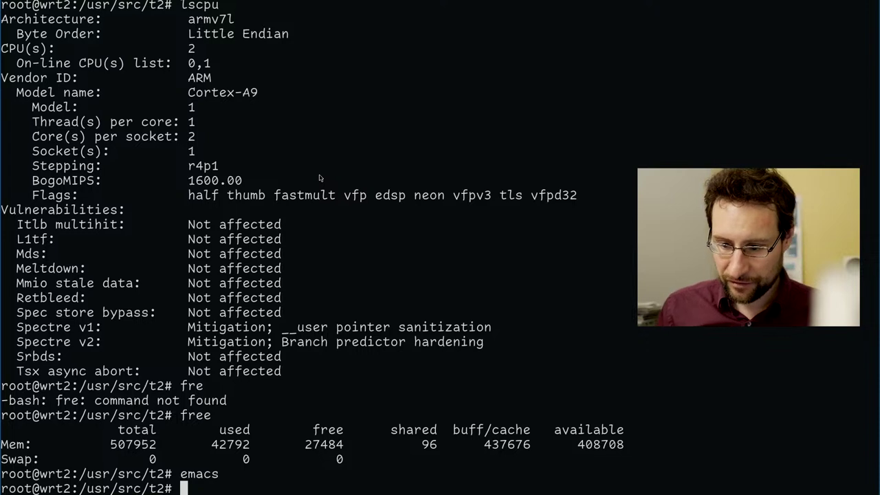
# Run smartctl -a /dev/sda to get the Samsung SSD 980 SMART report.
pyautogui.write('v')
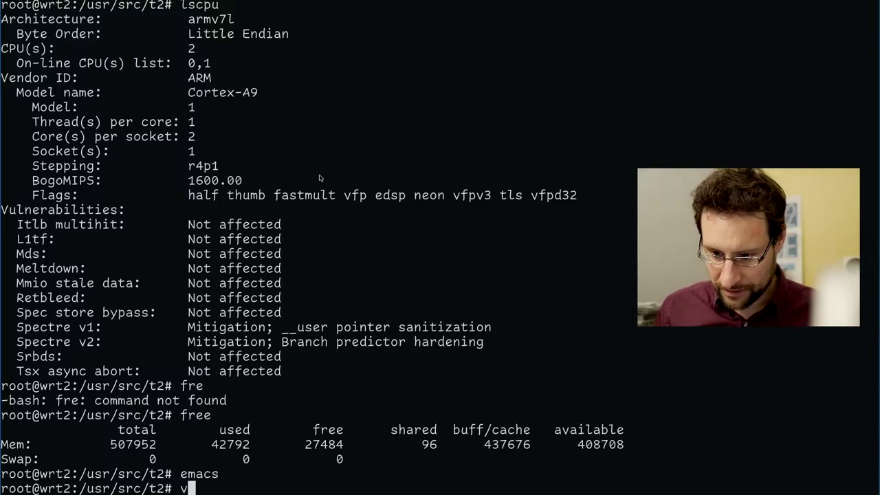
pyautogui.press('BackSpace')
pyautogui.write('smartctl - a /')
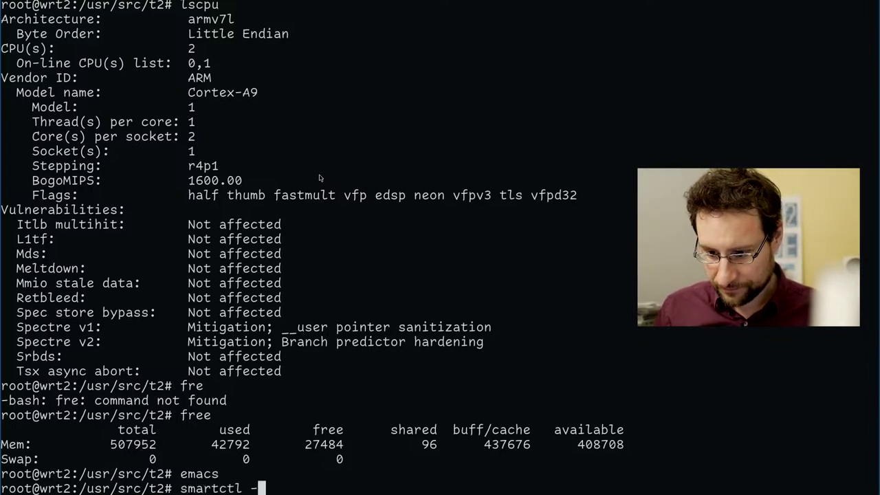
pyautogui.press('BackSpace')
pyautogui.press('BackSpace')
pyautogui.press('BackSpace')
pyautogui.press('BackSpace')
pyautogui.write('a /')
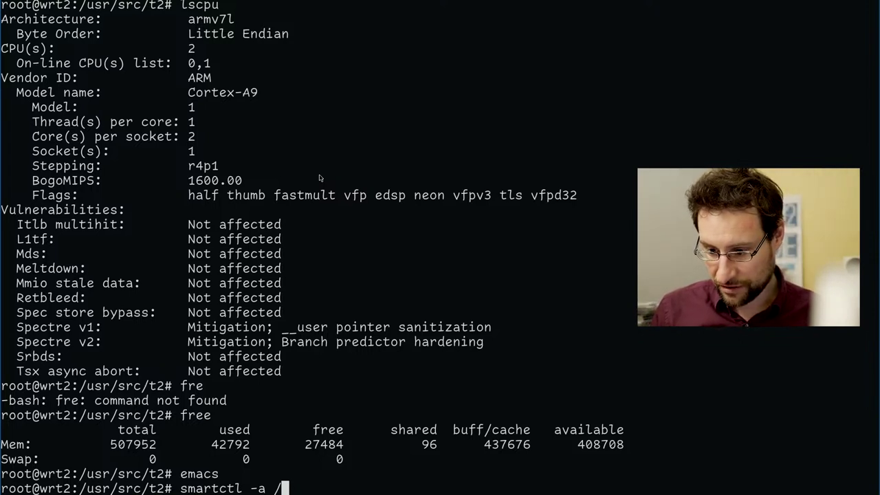
pyautogui.write('dev/sdb')
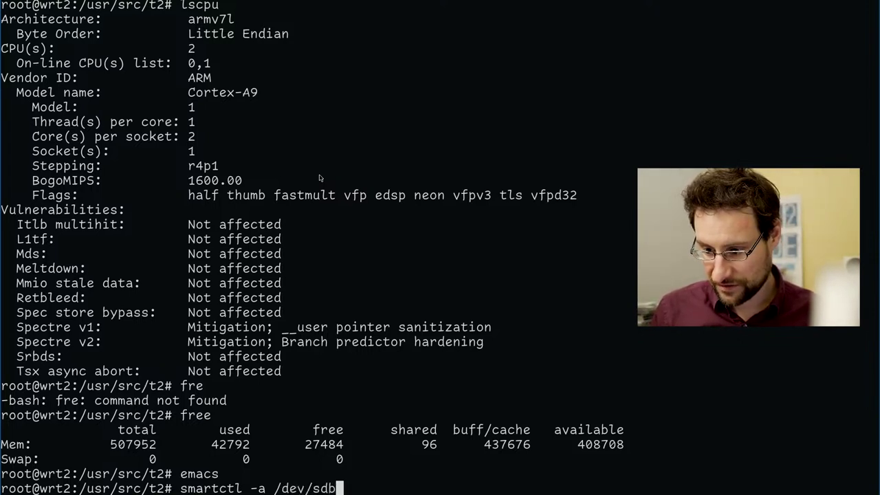
pyautogui.press('BackSpace')
pyautogui.write('a')
pyautogui.press('Return')
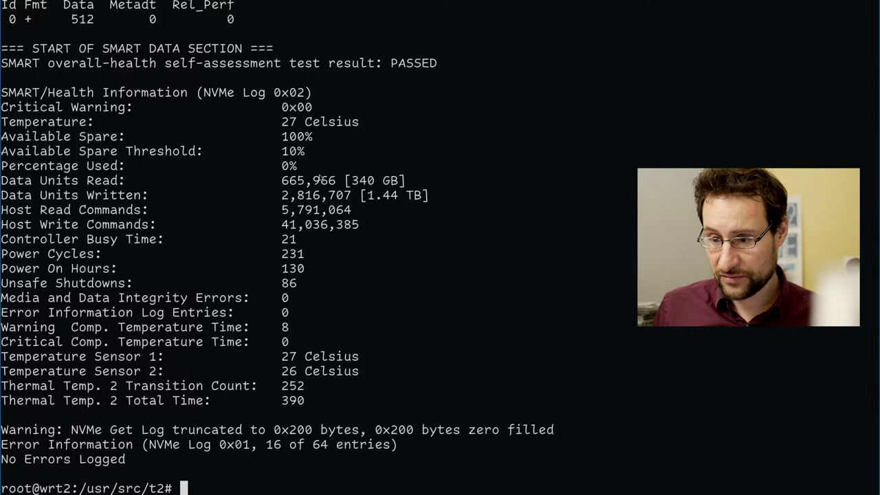
# Scroll back through the smartctl output in tmux copy mode, then exit it.
pyautogui.press('pageup')
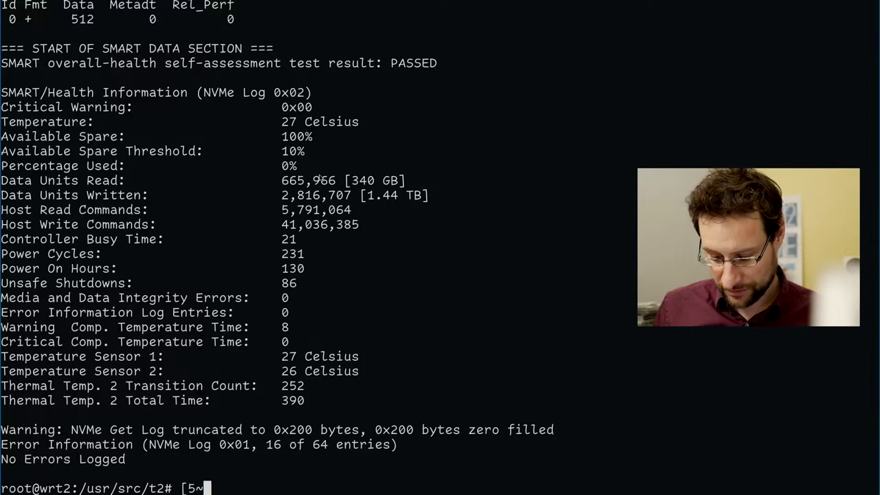
pyautogui.hotkey('ctrl', 'b')
pyautogui.press('pageup')
pyautogui.press('pageup')
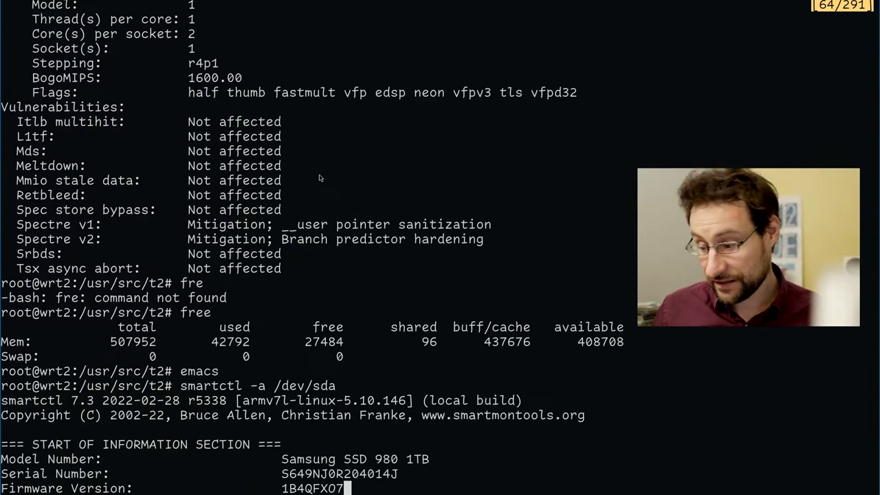
pyautogui.press('q')
pyautogui.hotkey('ctrl', 'c')
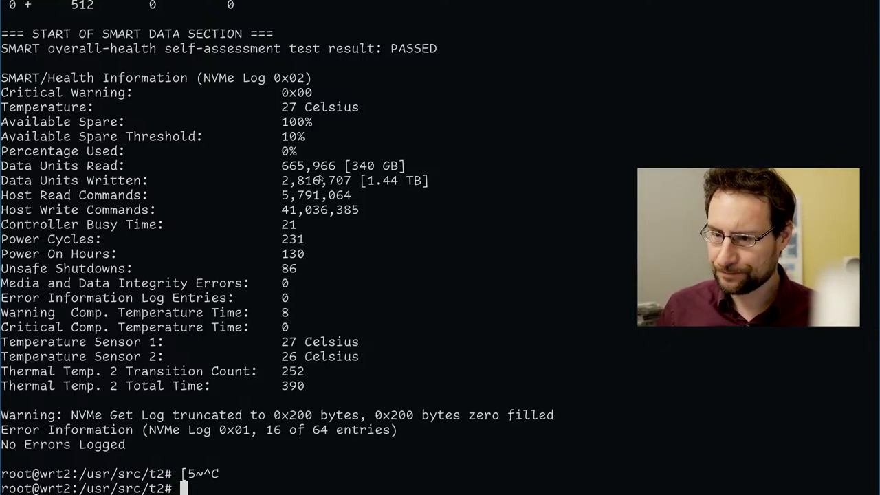
# List /usr/src/t2 and run ./scripts/Cleanup to remove src and src.*.default directories.
pyautogui.hotkey('ctrl', 'c')
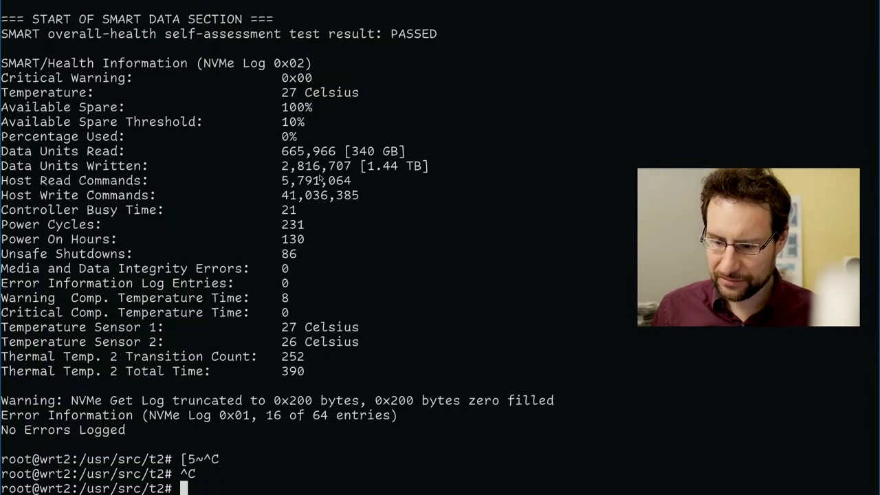
pyautogui.write('l')
pyautogui.press('Return')
pyautogui.write('./scripts/Cleanup')
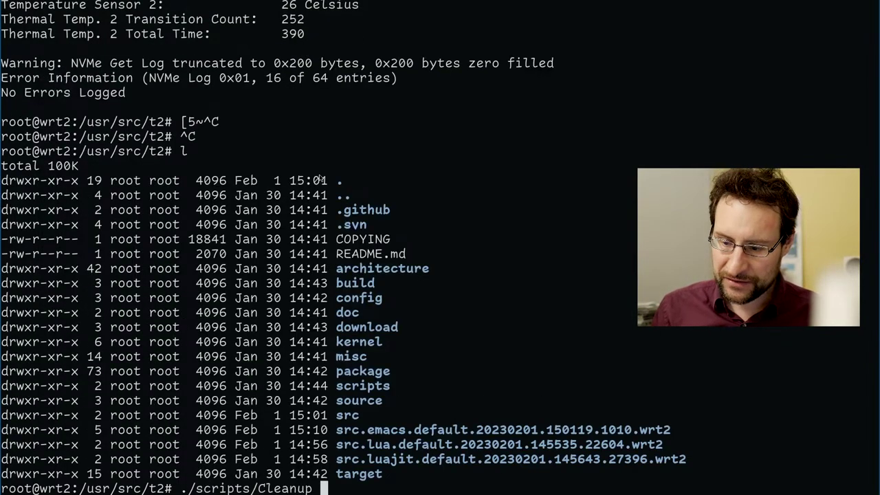
pyautogui.press('Return')
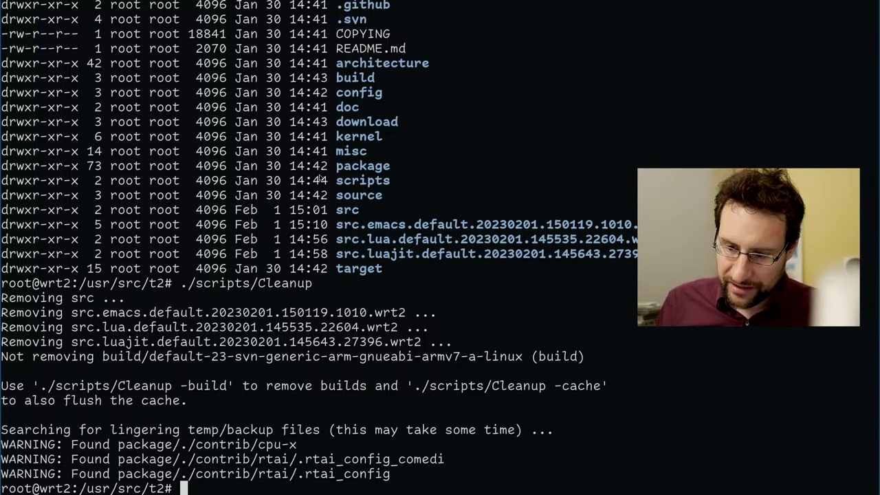
# Switch to Firefox and scroll through the '10 Best OpenWRT Routers in 2023' article.
pyautogui.hotkey('alt', 'Tab')
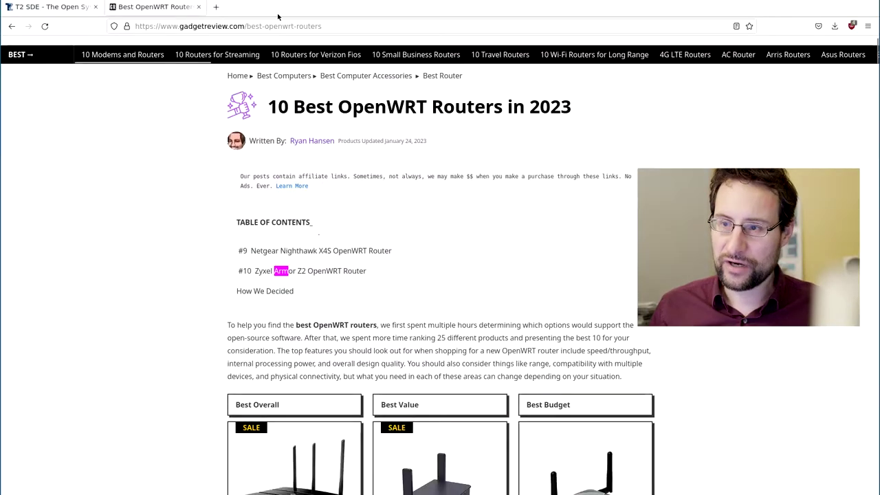
pyautogui.scroll(-8, 227, 305)
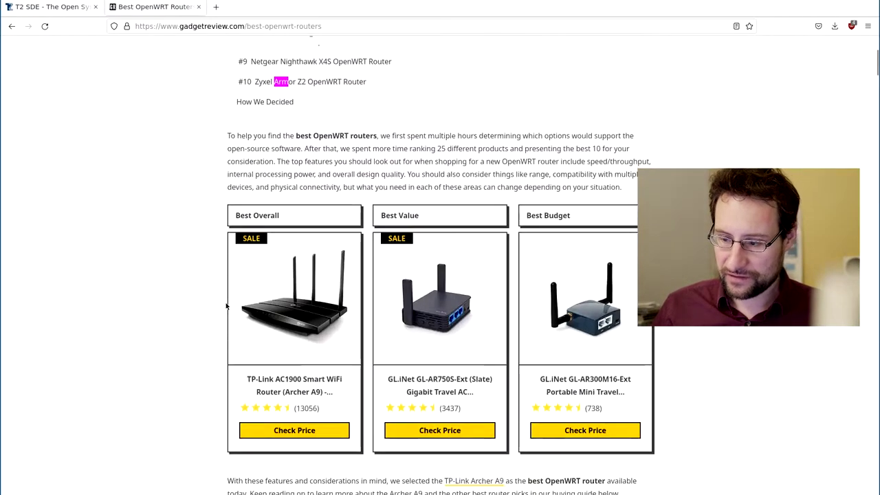
pyautogui.scroll(-20, 226, 306)
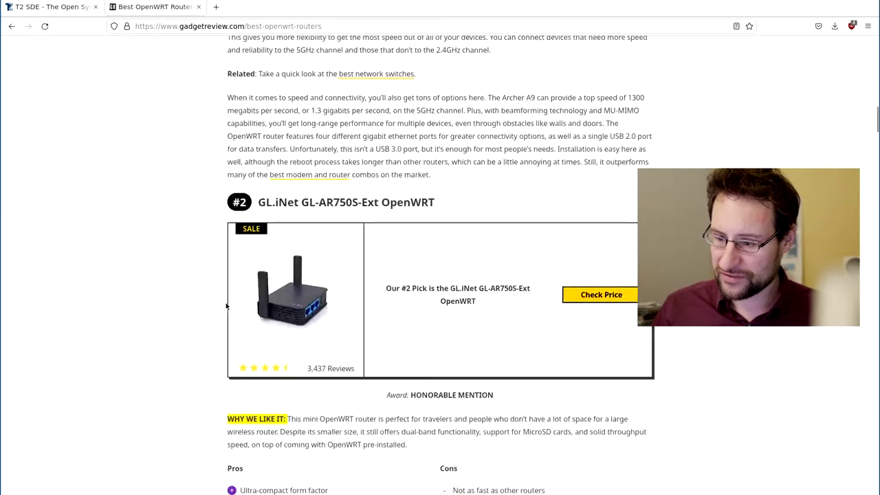
pyautogui.scroll(-10, 226, 305)
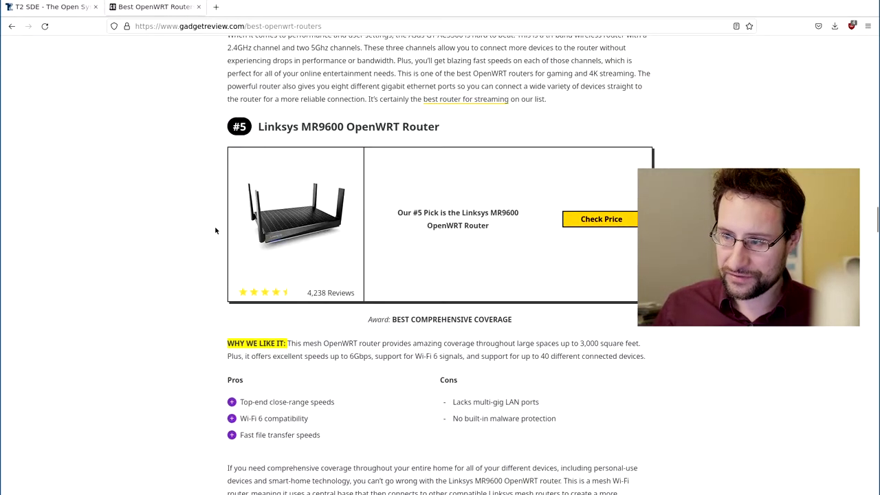
pyautogui.scroll(-10, 181, 190)
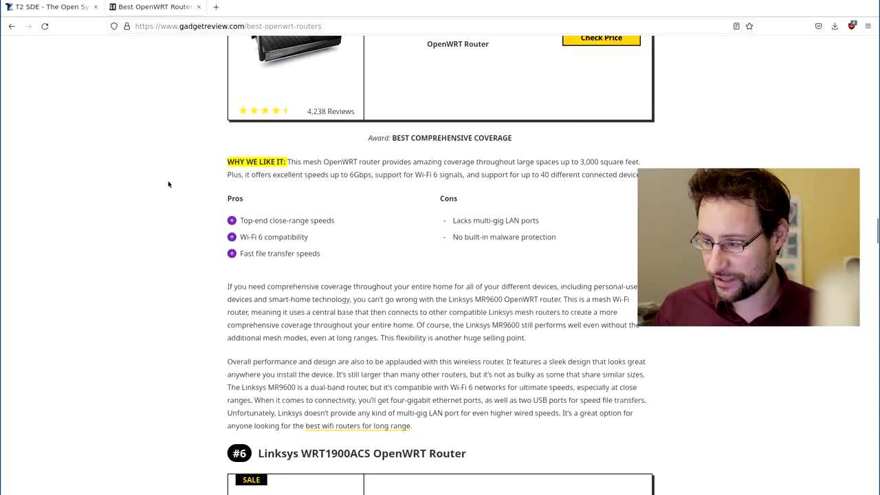
pyautogui.scroll(5, 181, 190)
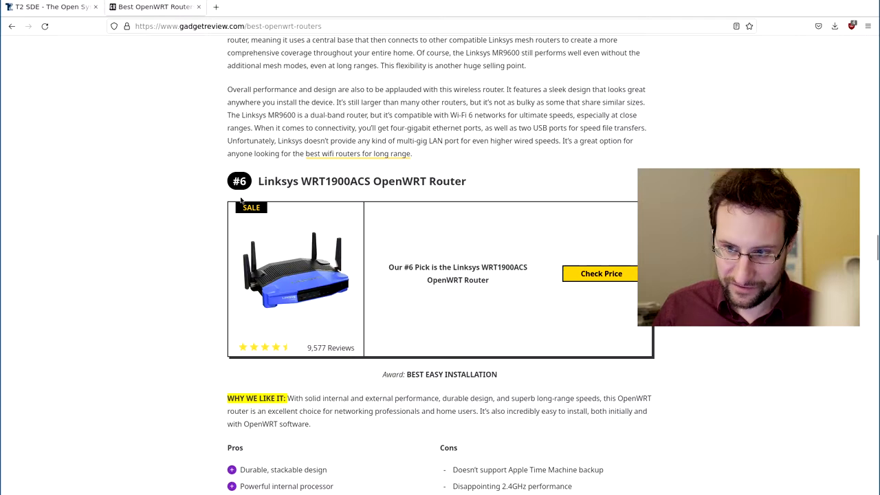
pyautogui.scroll(15, 258, 200)
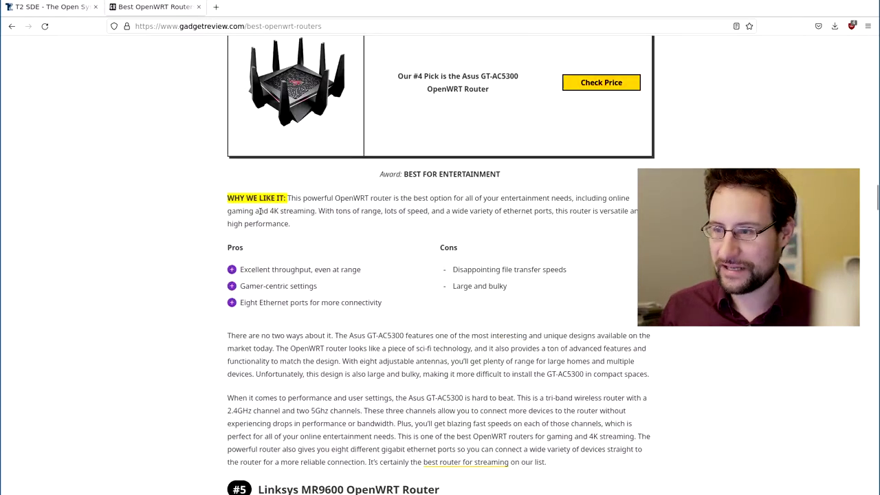
pyautogui.scroll(20, 260, 211)
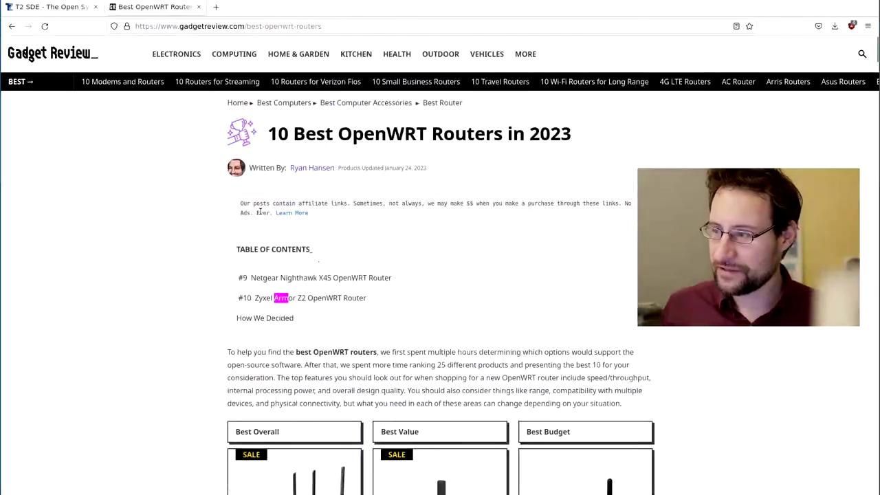
pyautogui.scroll(-20, 259, 211)
pyautogui.scroll(-20, 260, 213)
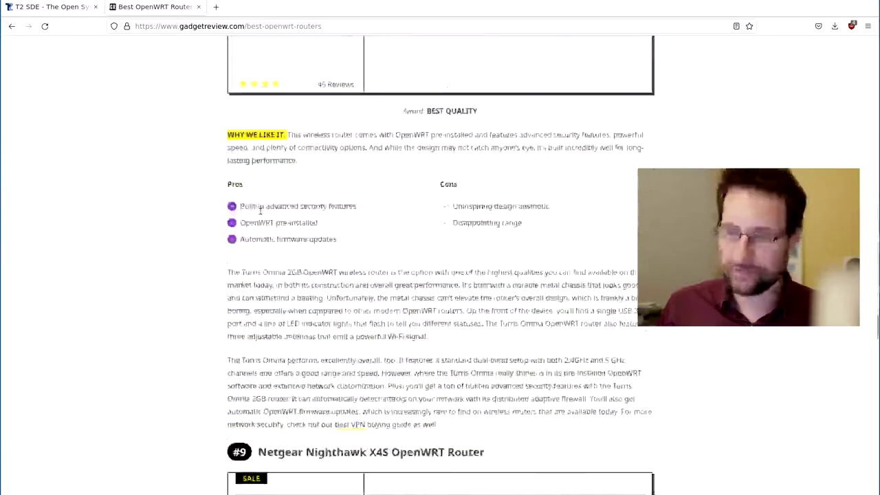
pyautogui.scroll(20, 260, 213)
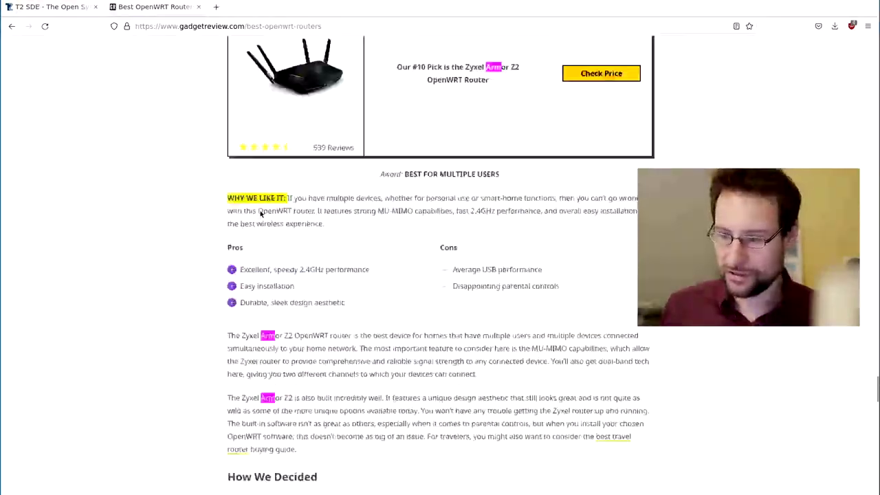
pyautogui.scroll(15, 260, 212)
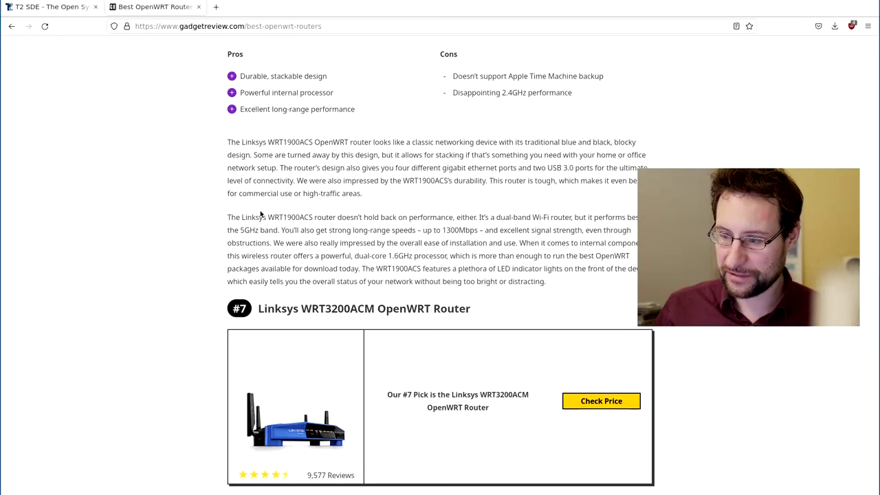
pyautogui.scroll(-3, 260, 214)
pyautogui.scroll(20, 260, 214)
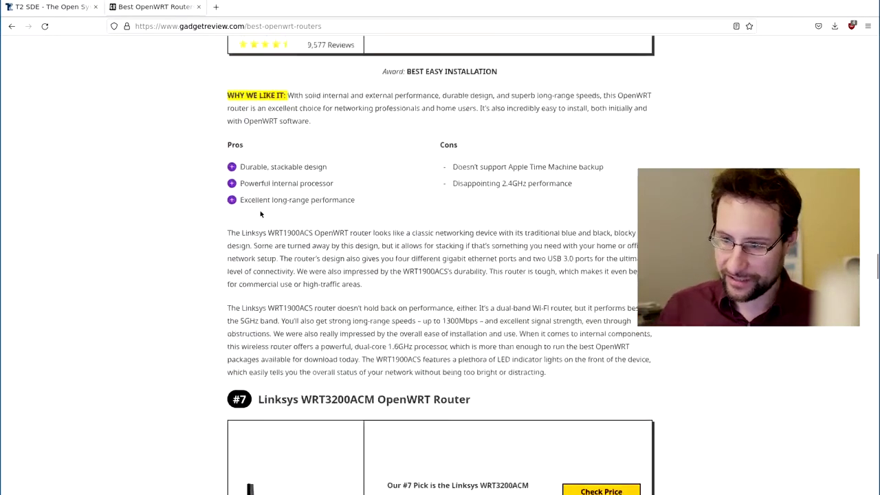
pyautogui.scroll(-6, 275, 238)
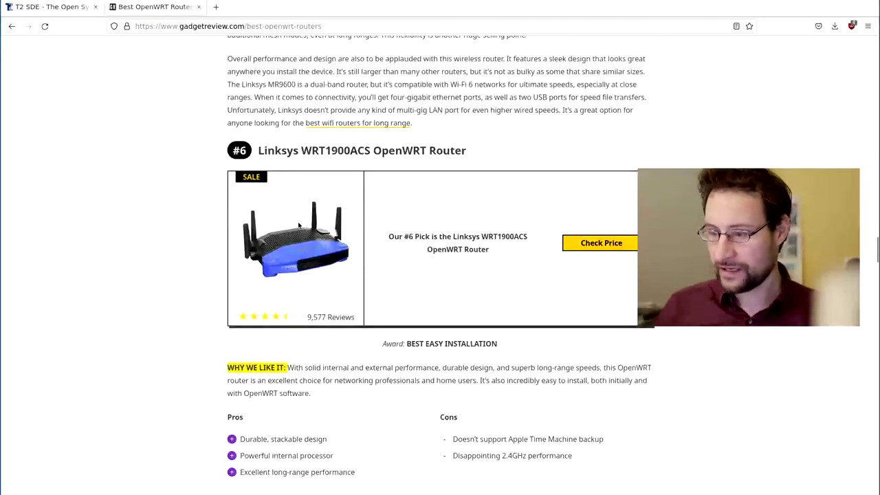
pyautogui.scroll(15, 317, 288)
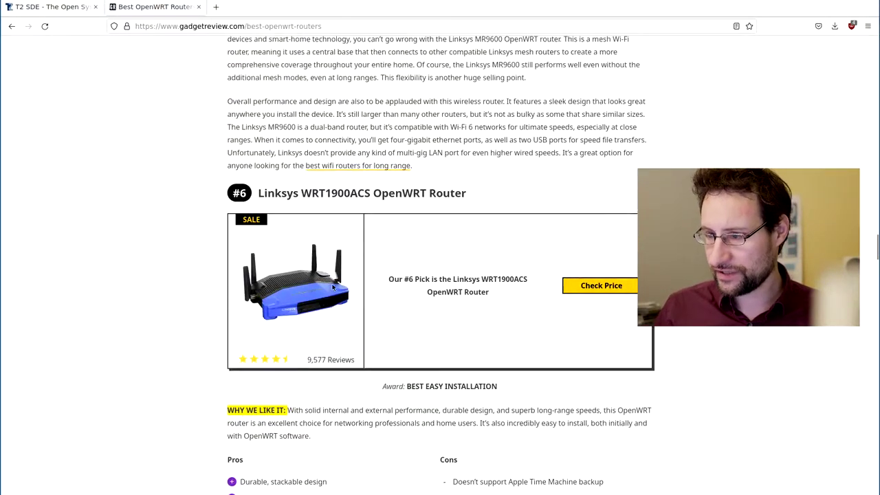
pyautogui.scroll(20, 333, 286)
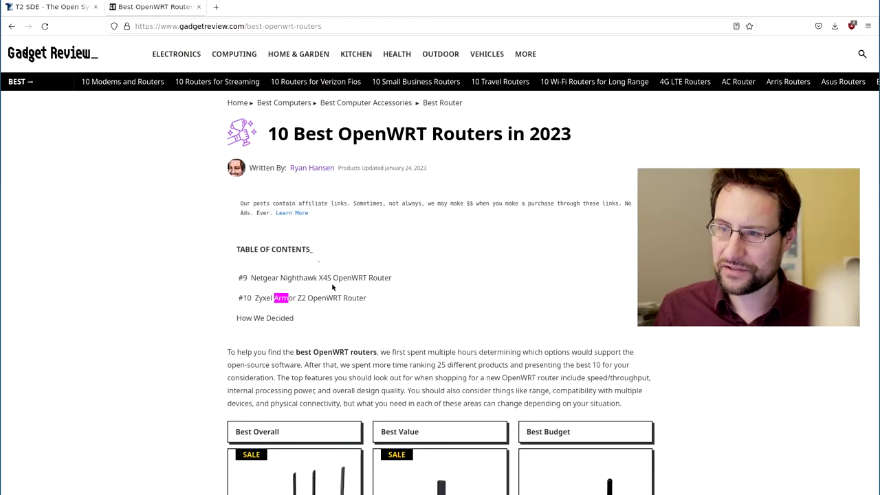
# In a new tab, load t2sde.org and navigate Targets > T2 RTBT > wrt2.
pyautogui.hotkey('ctrl', 't')
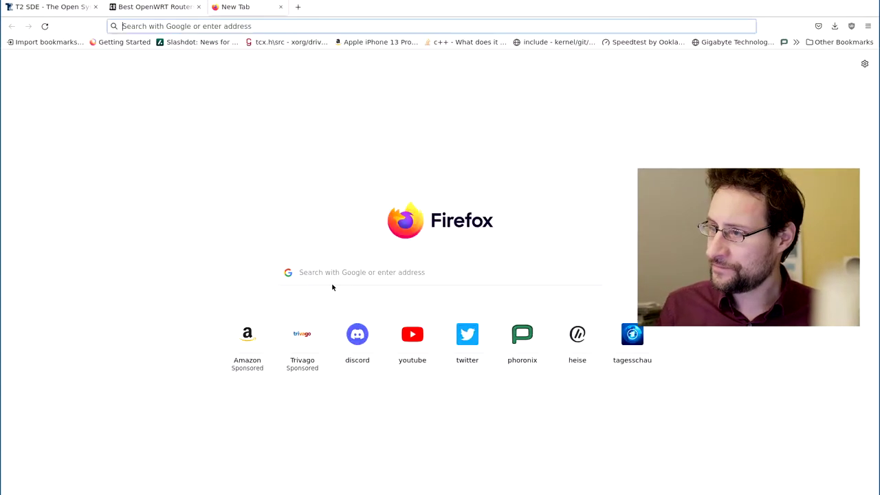
pyautogui.write('t2')
pyautogui.press('Return')
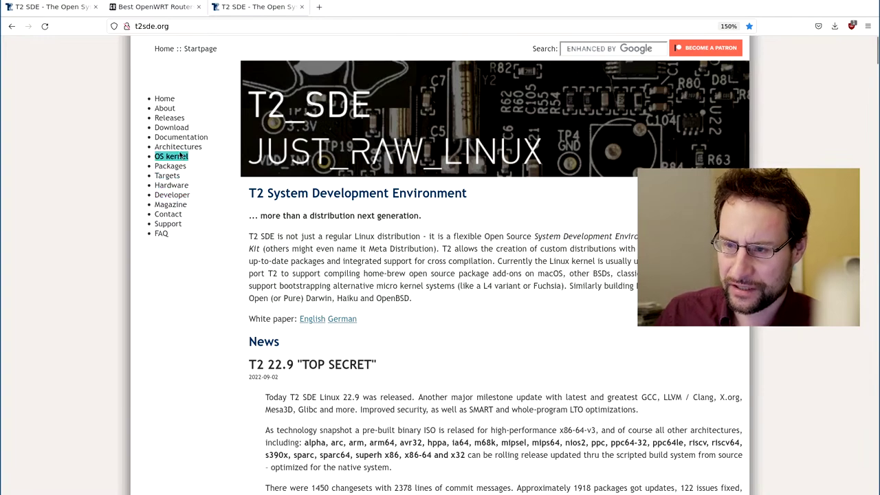
pyautogui.click(177, 177)
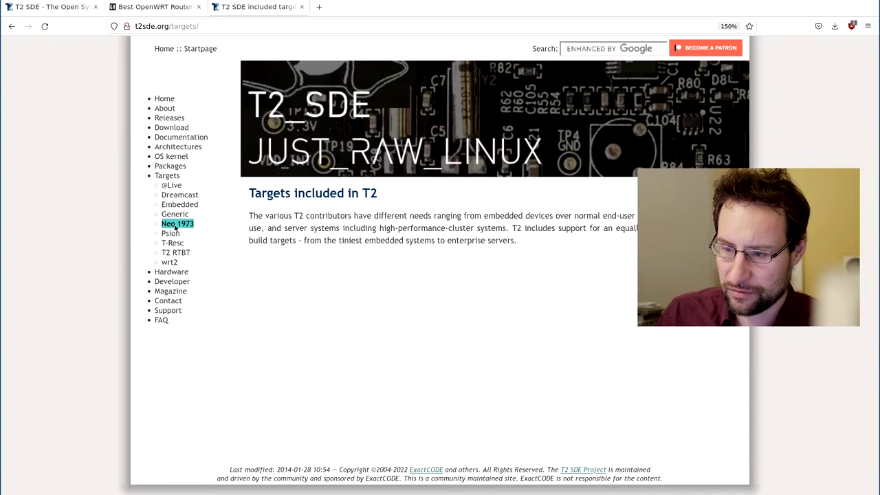
pyautogui.click(176, 253)
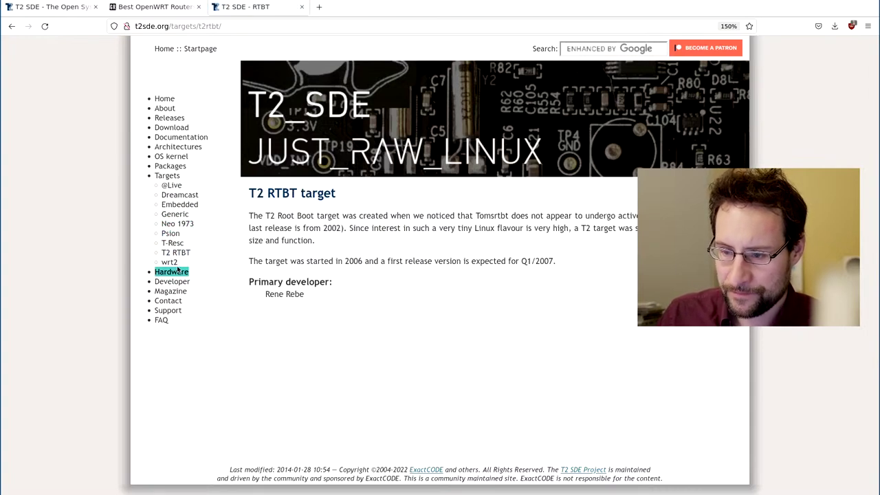
pyautogui.click(169, 262)
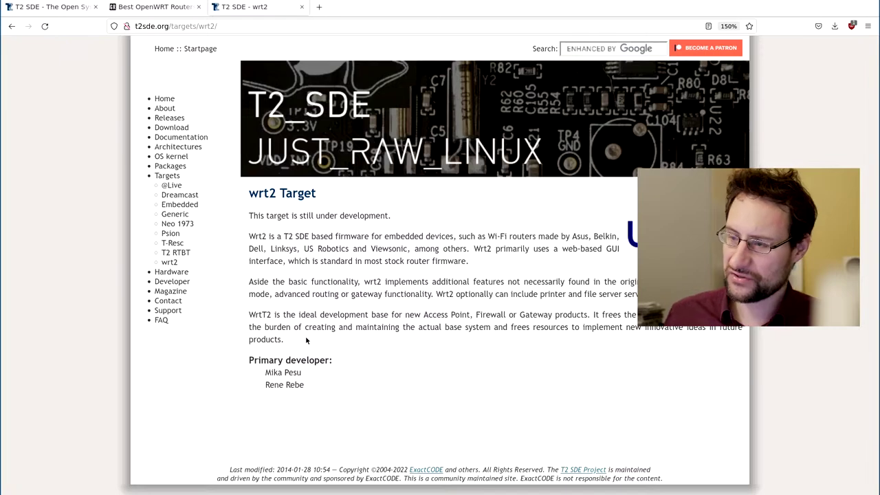
# Back in the Terminal, run neofetch to show the WRT1900AC v2 running T2 SDE 23.1.
pyautogui.hotkey('alt', 'Tab')
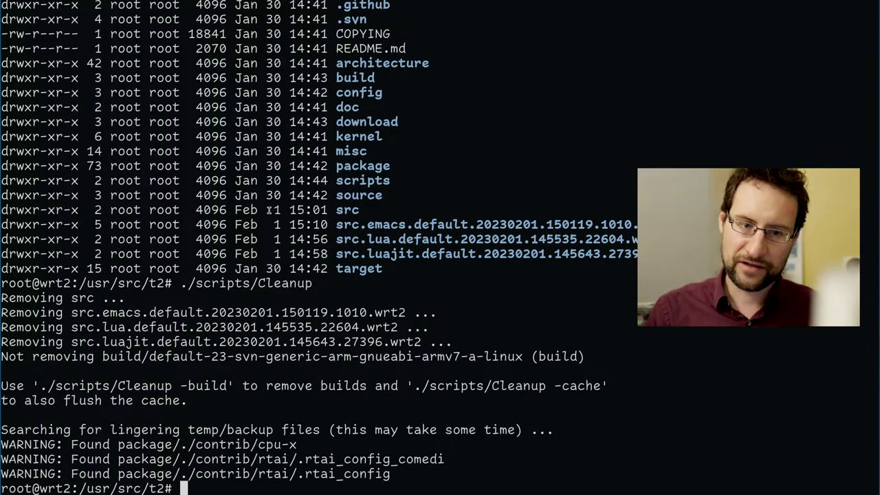
pyautogui.write('neofetch')
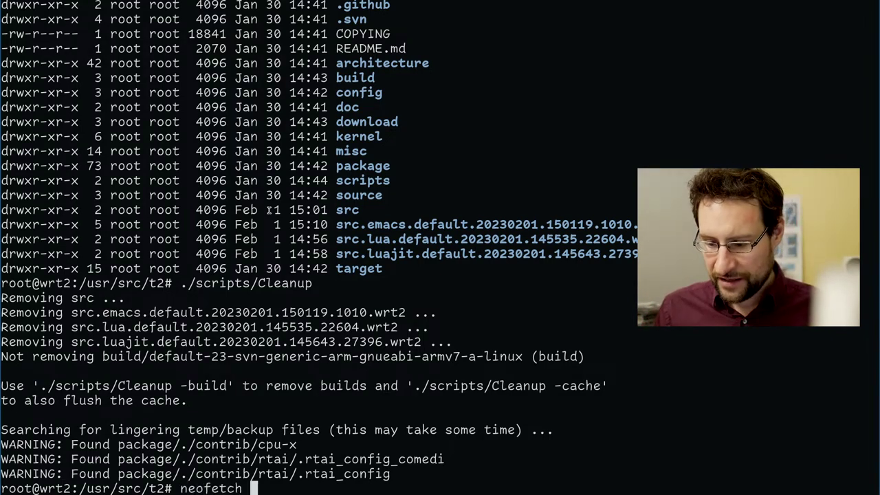
pyautogui.press('Return')
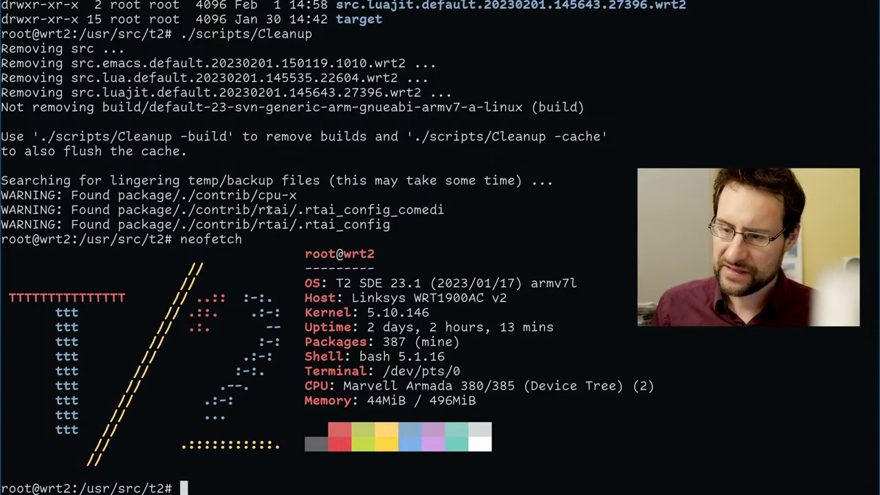
pyautogui.write('dmesg | less')
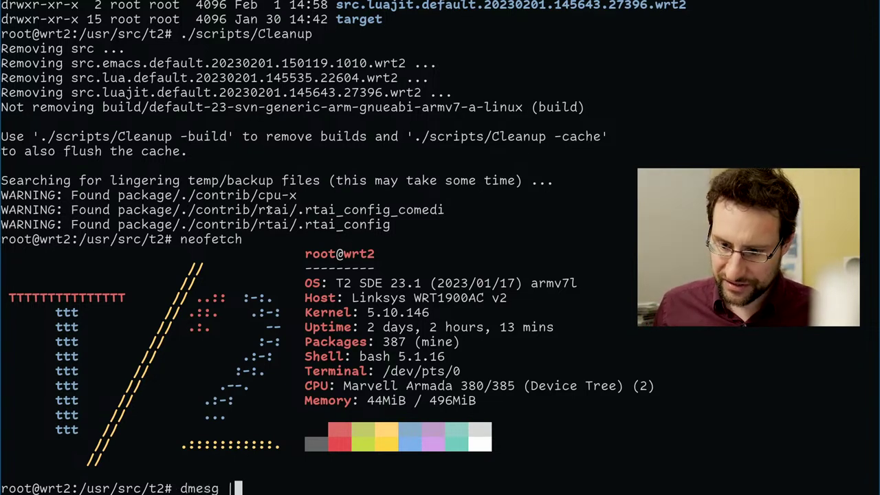
pyautogui.press('Return')
pyautogui.press('space')
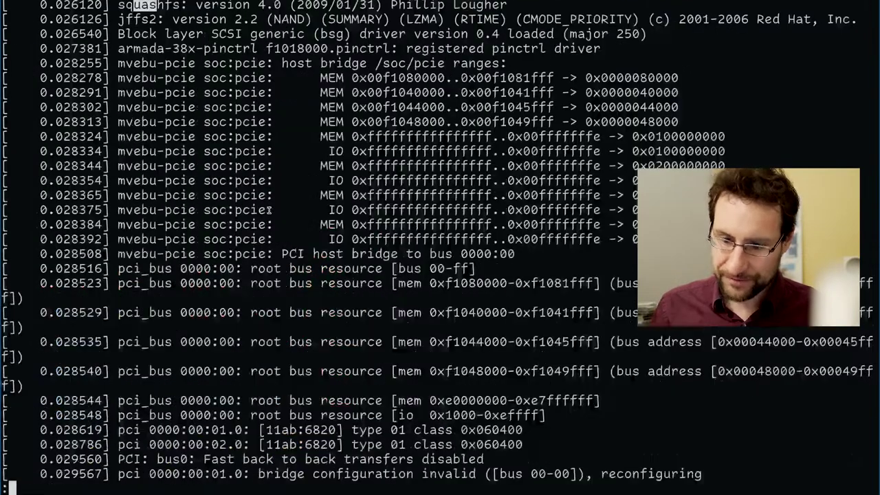
pyautogui.press('n')
pyautogui.hotkey('shift', 'g')
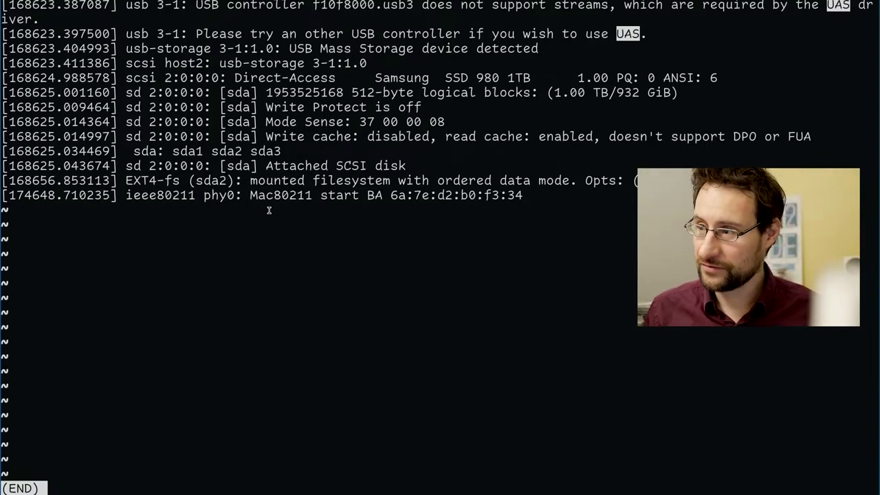
pyautogui.press('q')
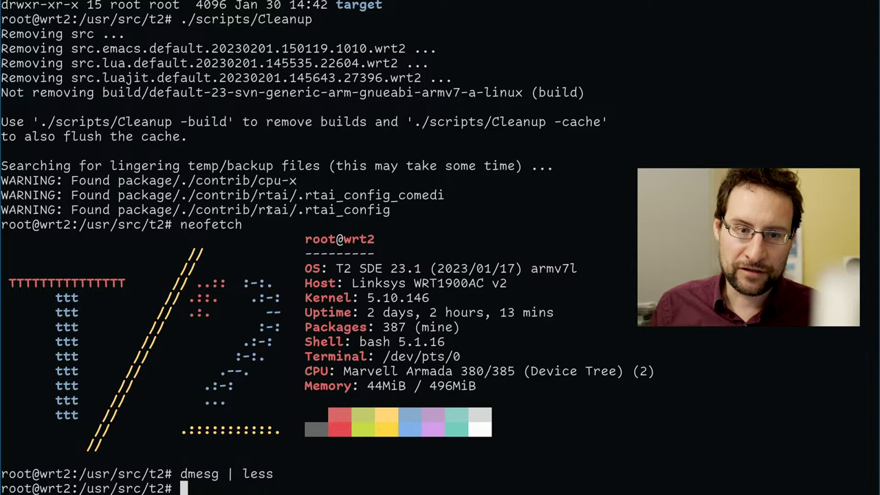
# List the directory, then start LuaJIT 2.1.0-beta3 and exit it with Ctrl+D.
pyautogui.hotkey('ctrl', 'c')
pyautogui.write('l')
pyautogui.press('Return')
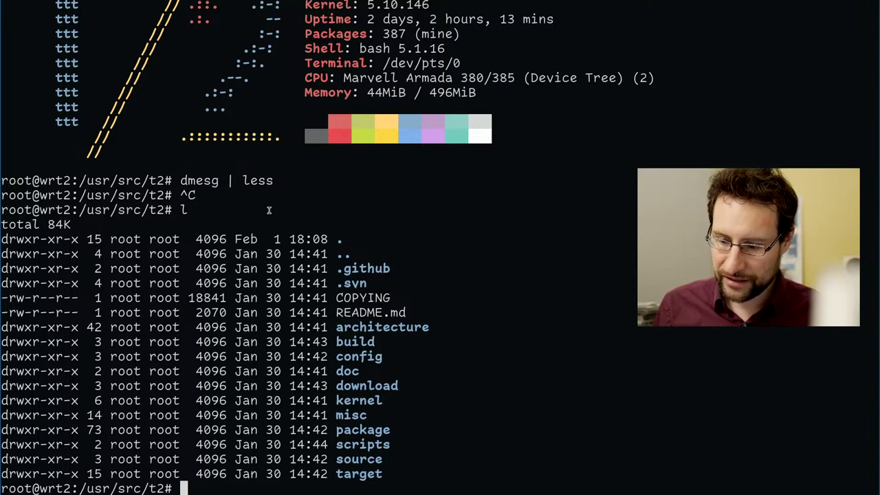
pyautogui.write('lujia')
pyautogui.press('BackSpace')
pyautogui.press('BackSpace')
pyautogui.press('BackSpace')
pyautogui.write('aji')
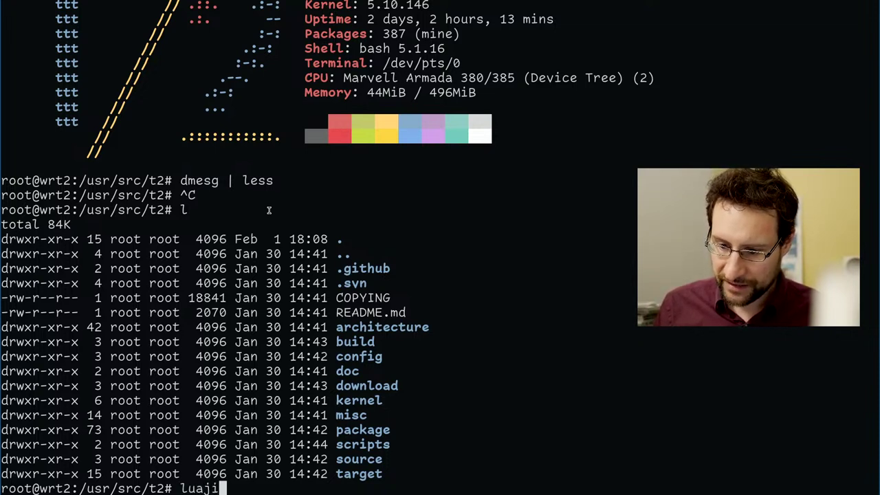
pyautogui.write('a')
pyautogui.press('Return')
pyautogui.write('luajit')
pyautogui.press('Return')
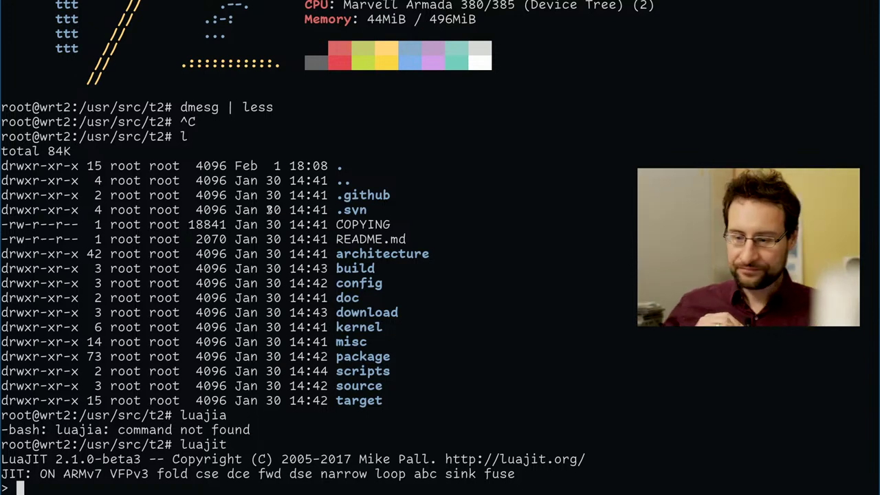
pyautogui.hotkey('ctrl', 'd')
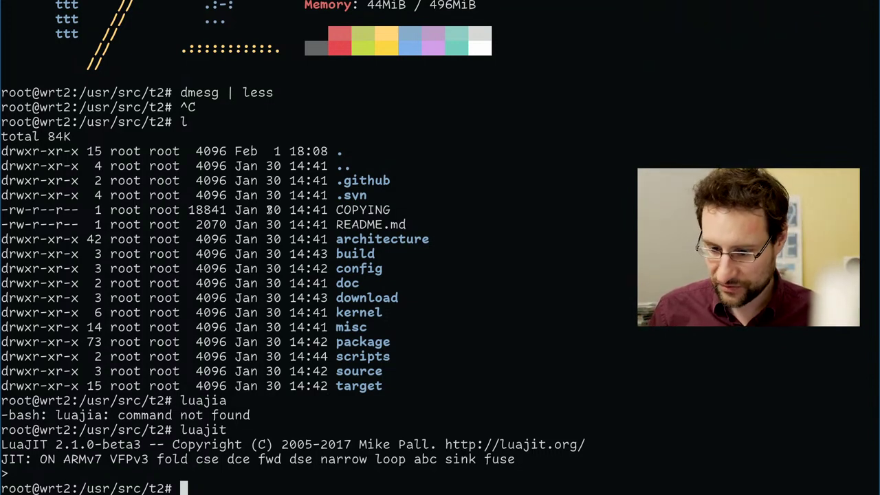
# Start and exit Lua 5.4.4, then open Emacs and quit it with C-x C-c.
pyautogui.write('lua')
pyautogui.press('Return')
pyautogui.hotkey('ctrl', 'd')
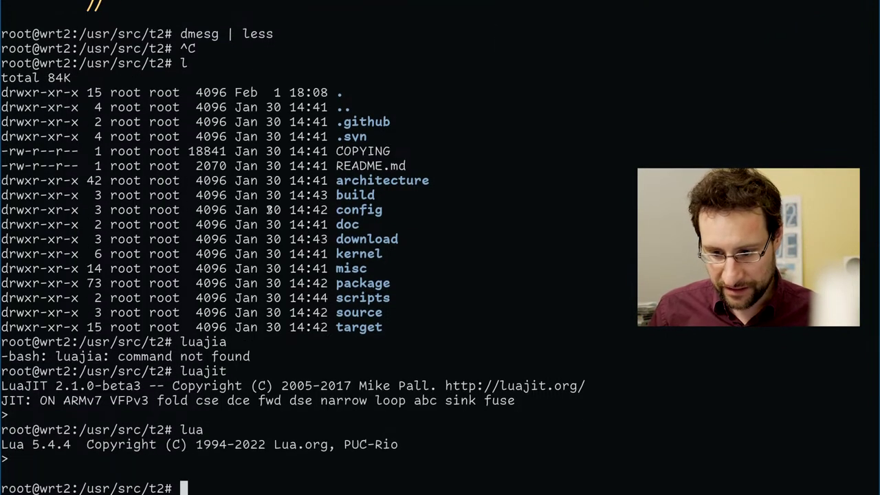
pyautogui.write('emacs')
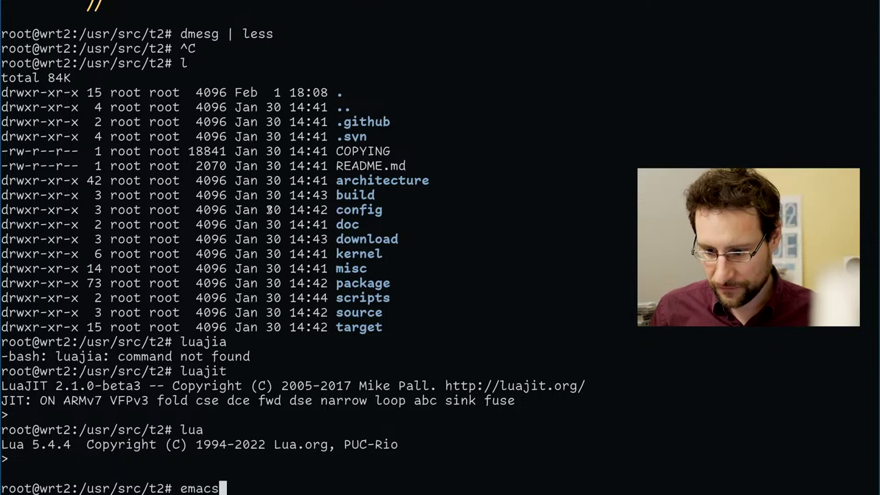
pyautogui.press('Return')
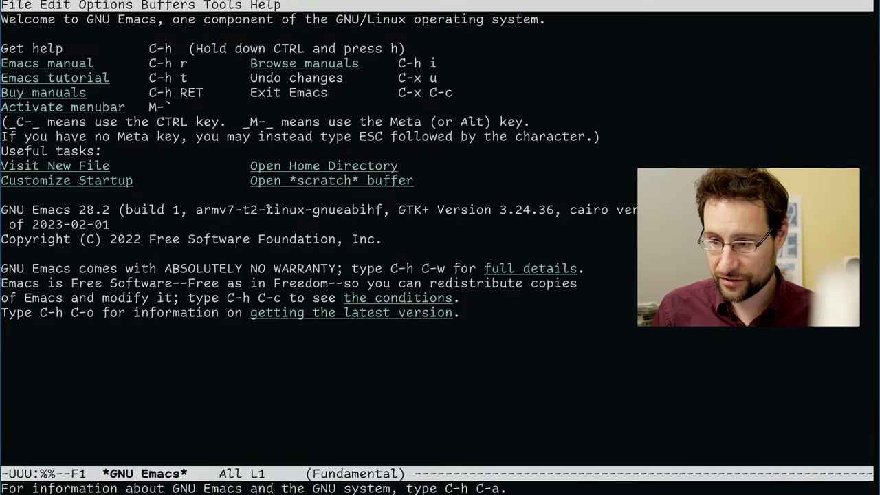
pyautogui.hotkey('ctrl', 'x')
pyautogui.hotkey('ctrl', 'c')
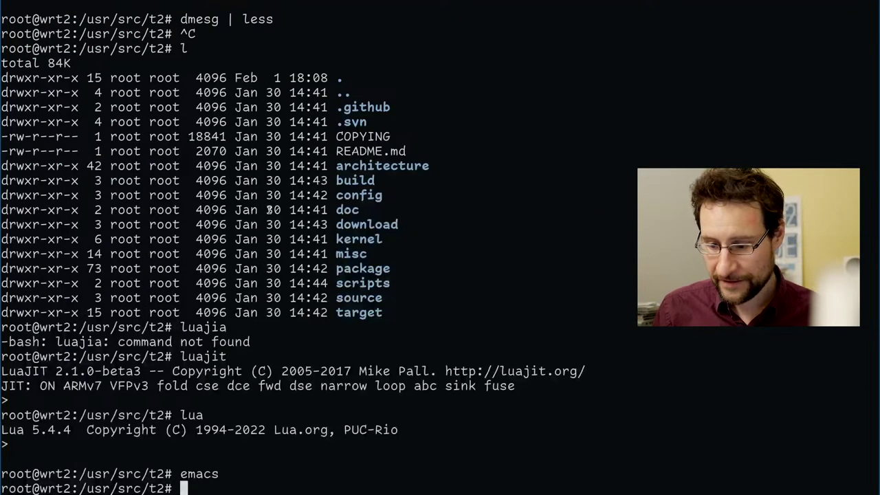
# List the build logs in /var/adm/logs, then again with newest last using l -rt.
pyautogui.write('l /var/adm/logs/')
pyautogui.press('Return')
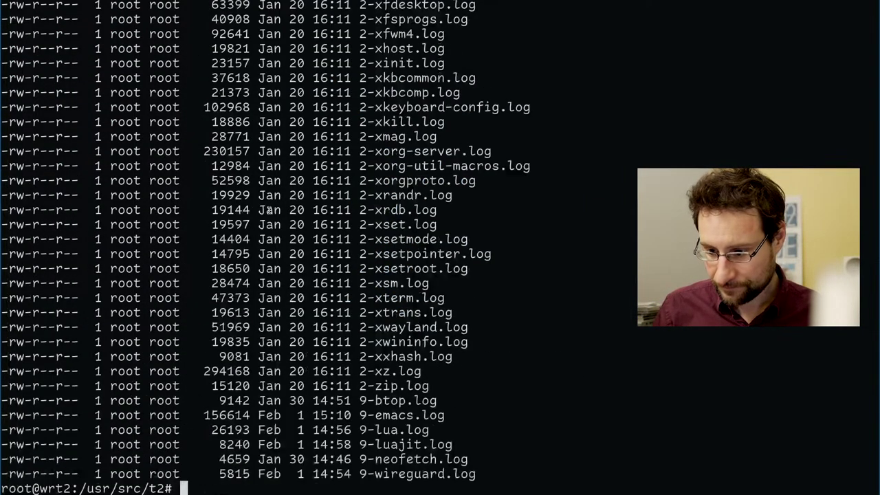
pyautogui.write('l /var/adm/logs/')
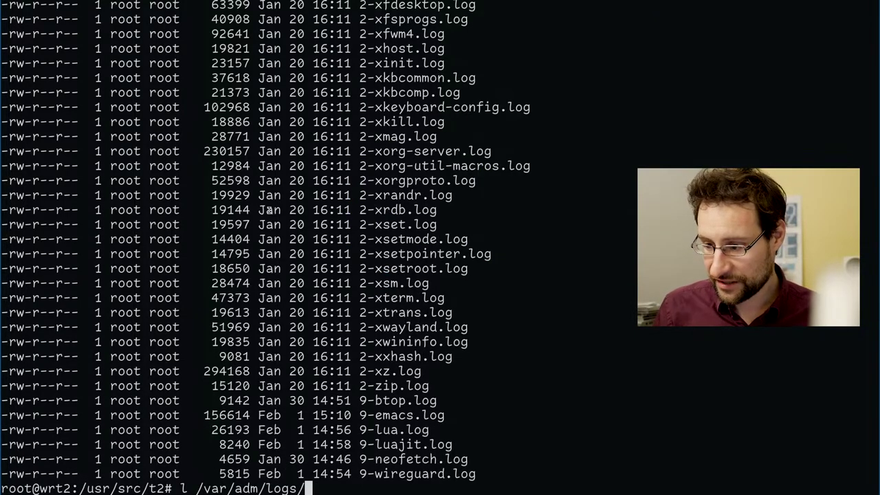
pyautogui.write(' -rtl')
pyautogui.press('Return')
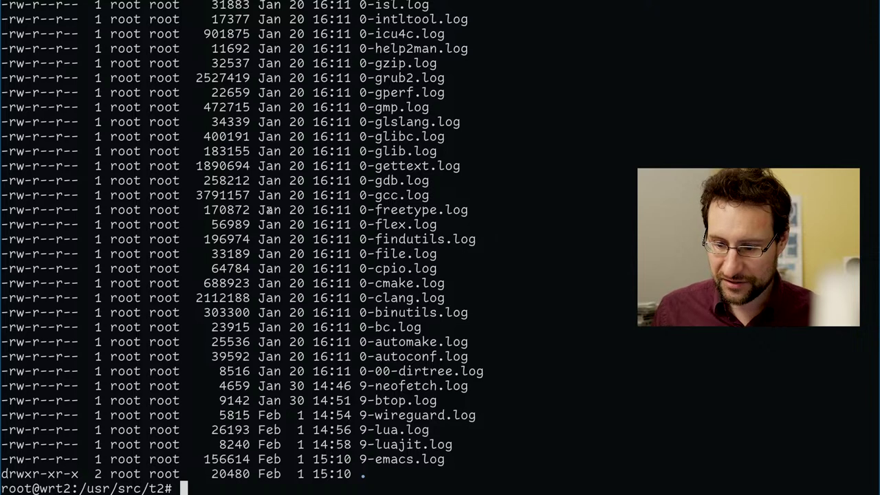
# View the wireguard package record from /var/adm/packages in less.
pyautogui.write('l')
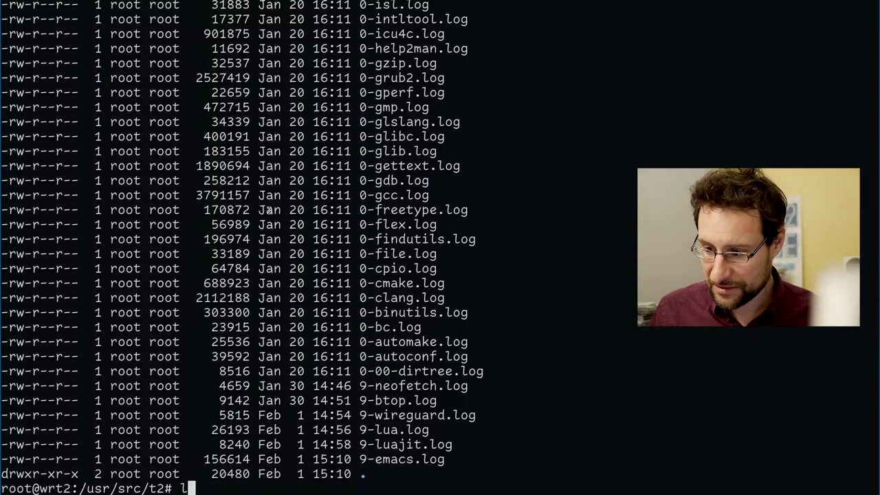
pyautogui.hotkey('ctrl', 'c')
pyautogui.write('less /var/adm/pa')
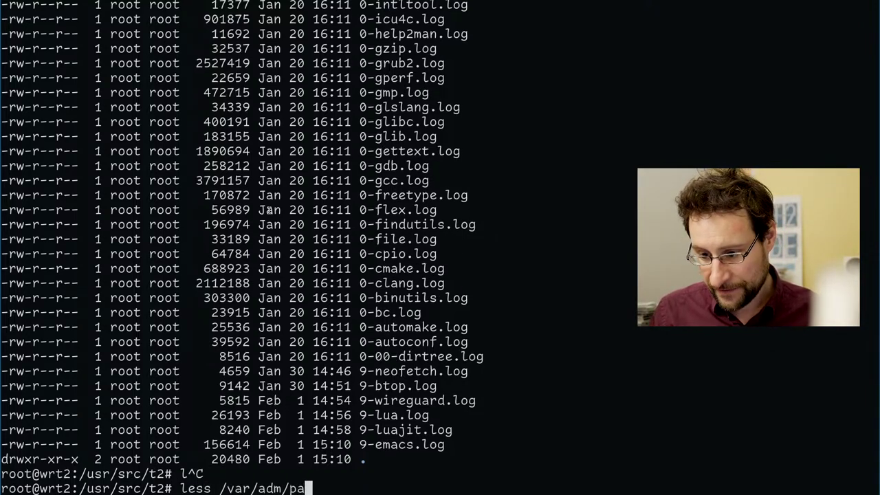
pyautogui.press('Tab')
pyautogui.write('wire')
pyautogui.press('Return')
pyautogui.press('Up')
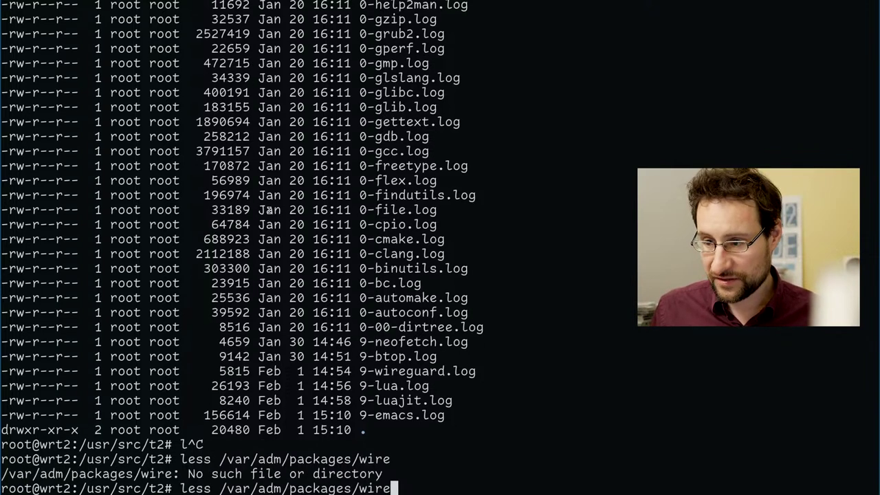
pyautogui.write('gu')
pyautogui.press('Tab')
pyautogui.press('Return')
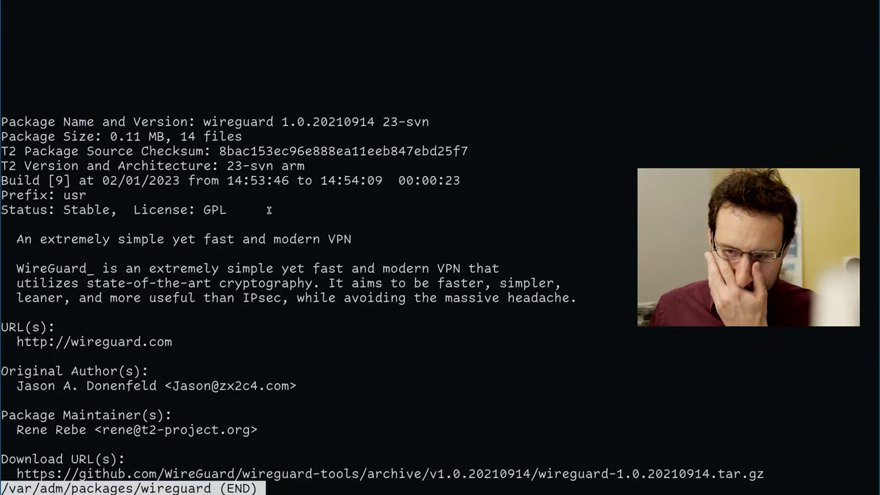
pyautogui.press('q')
# View the btop package record in less.
pyautogui.press('Up')
pyautogui.press('BackSpace')
pyautogui.press('BackSpace')
pyautogui.press('BackSpace')
pyautogui.press('BackSpace')
pyautogui.press('BackSpace')
pyautogui.press('BackSpace')
pyautogui.press('BackSpace')
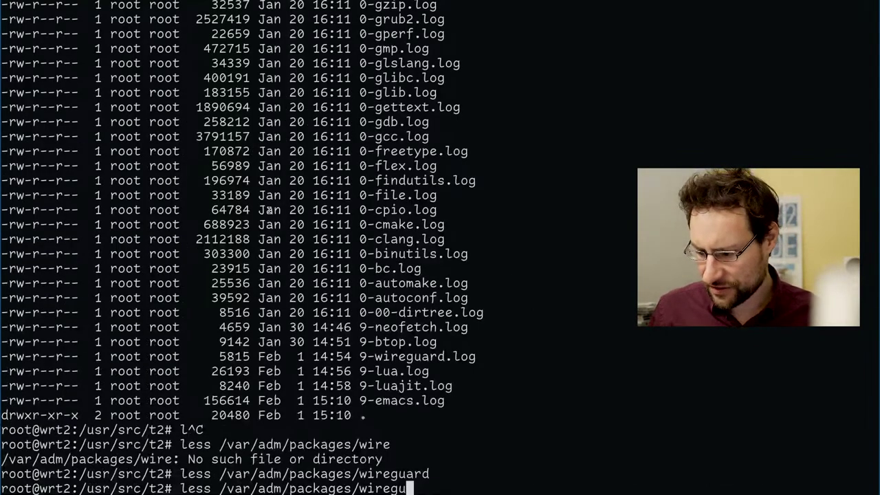
pyautogui.press('BackSpace')
pyautogui.press('BackSpace')
pyautogui.write('bt')
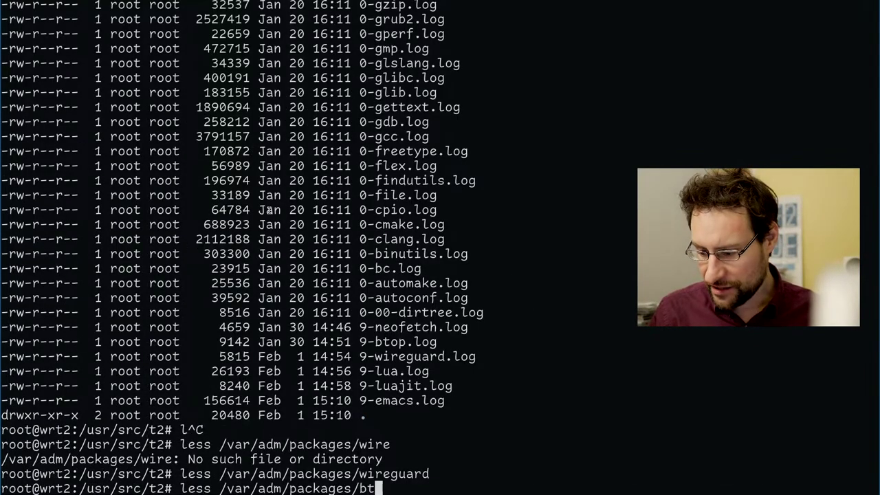
pyautogui.write('op')
pyautogui.press('Return')
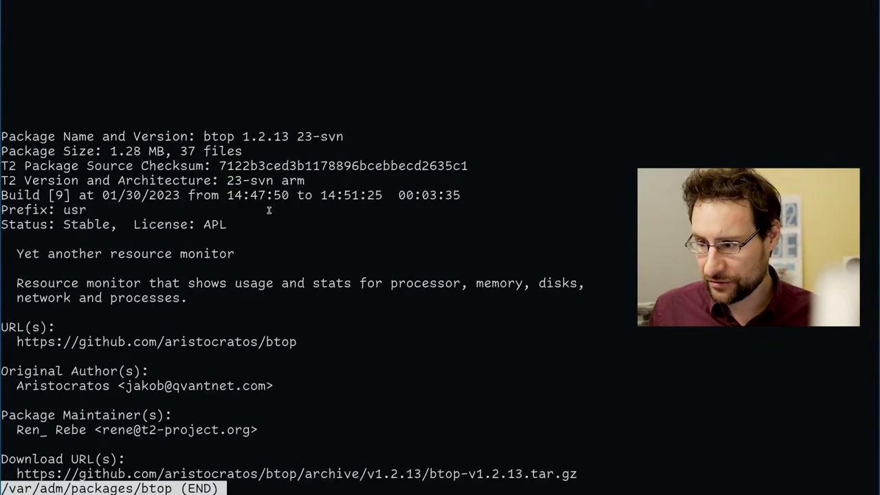
pyautogui.press('q')
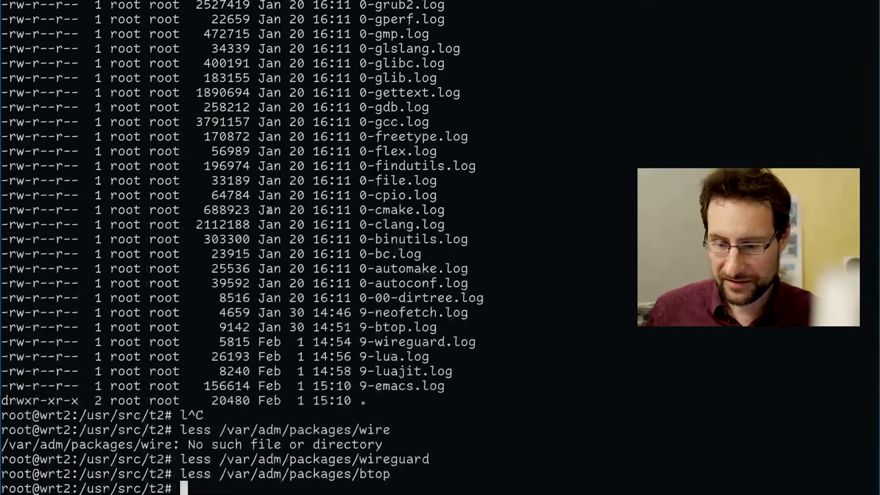
# View the emacs package record in less.
pyautogui.press('Up')
pyautogui.press('BackSpace')
pyautogui.press('BackSpace')
pyautogui.press('BackSpace')
pyautogui.press('BackSpace')
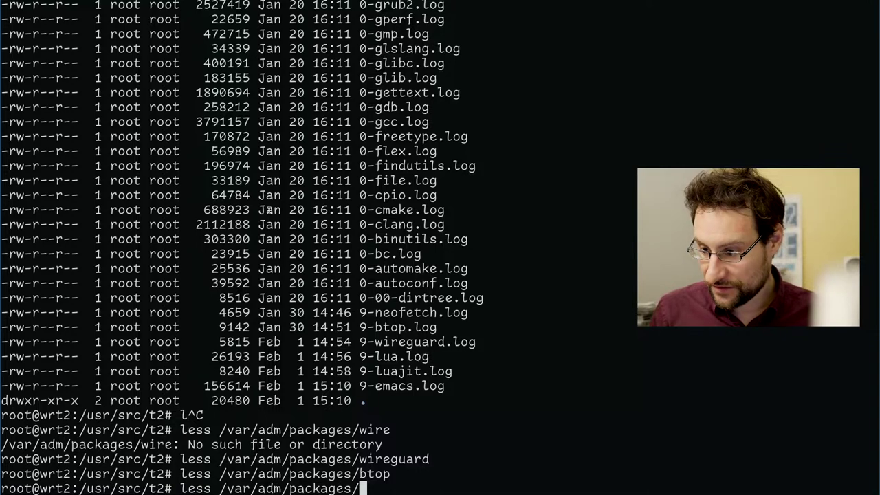
pyautogui.write('emacs')
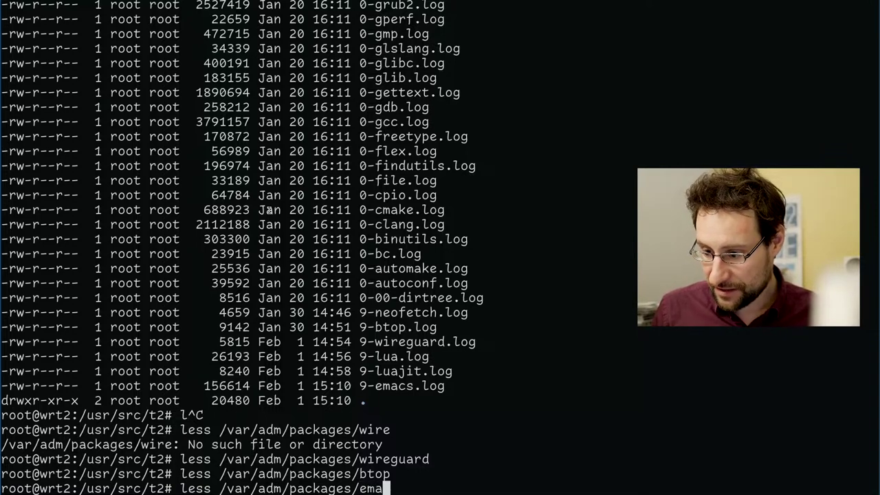
pyautogui.press('Return')
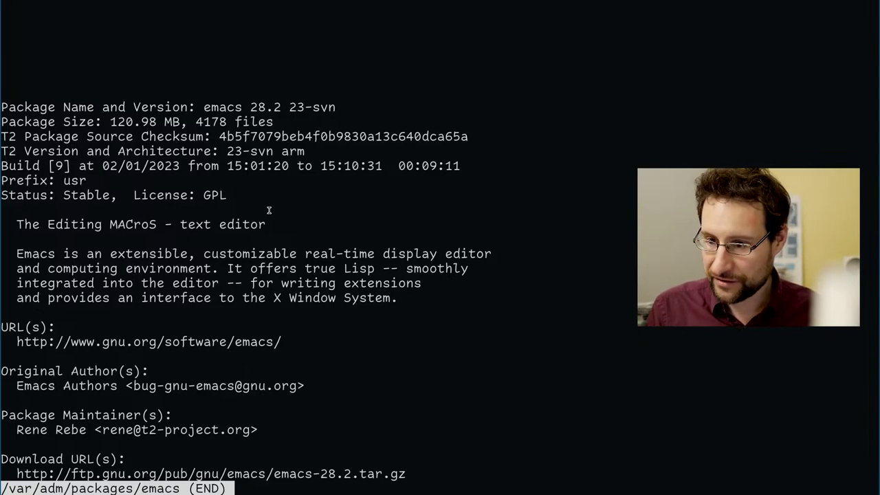
pyautogui.press('q')
pyautogui.hotkey('ctrl', 'c')
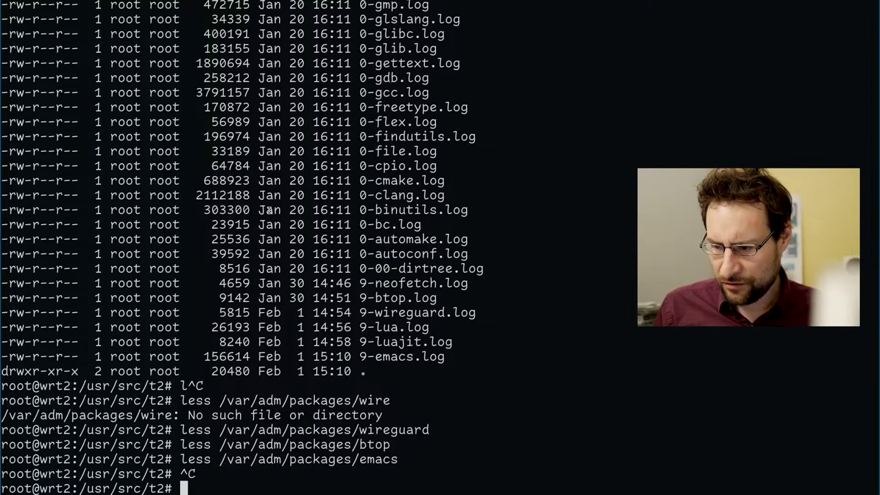
# View the lua package record in less.
pyautogui.press('Up')
pyautogui.press('Up')
pyautogui.press('Up')
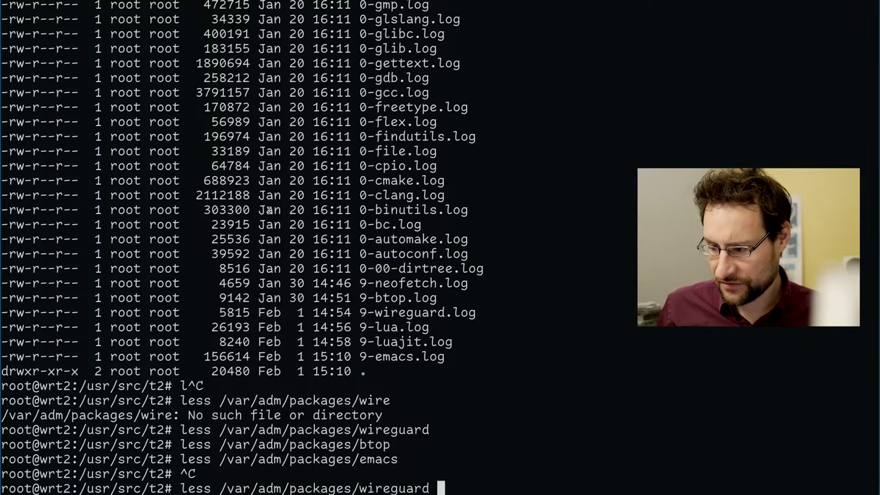
pyautogui.press('BackSpace')
pyautogui.press('BackSpace')
pyautogui.press('BackSpace')
pyautogui.press('BackSpace')
pyautogui.press('BackSpace')
pyautogui.press('BackSpace')
pyautogui.press('BackSpace')
pyautogui.press('BackSpace')
pyautogui.press('BackSpace')
pyautogui.press('BackSpace')
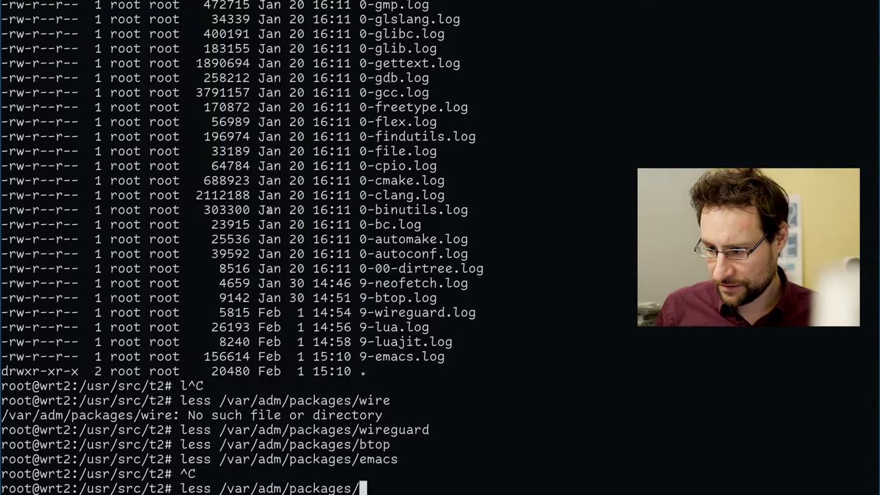
pyautogui.write('lua')
pyautogui.press('Return')
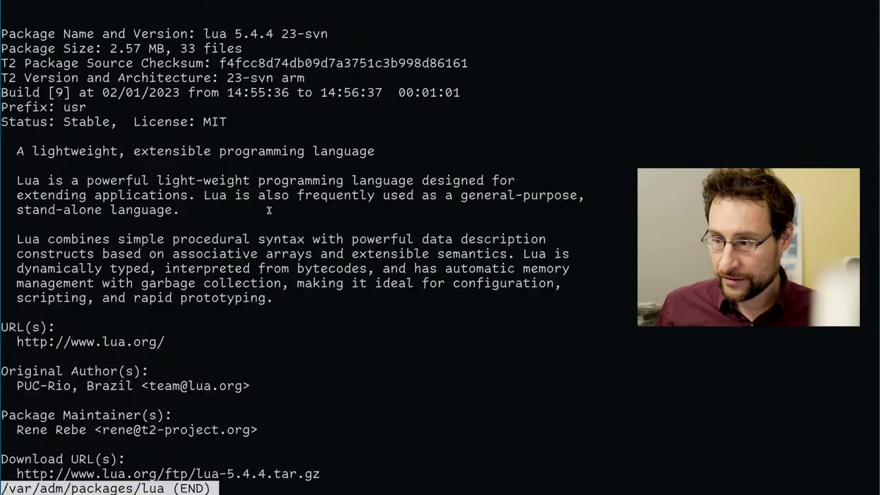
pyautogui.press('q')
# View the luajit package record, then list the T2 source tree with l.
pyautogui.press('Up')
pyautogui.press('BackSpace')
pyautogui.press('BackSpace')
pyautogui.write('uajit')
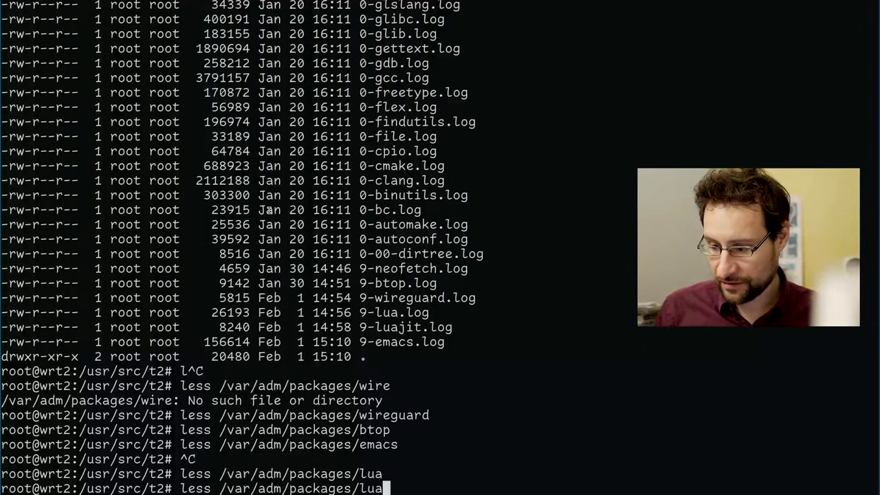
pyautogui.press('Return')
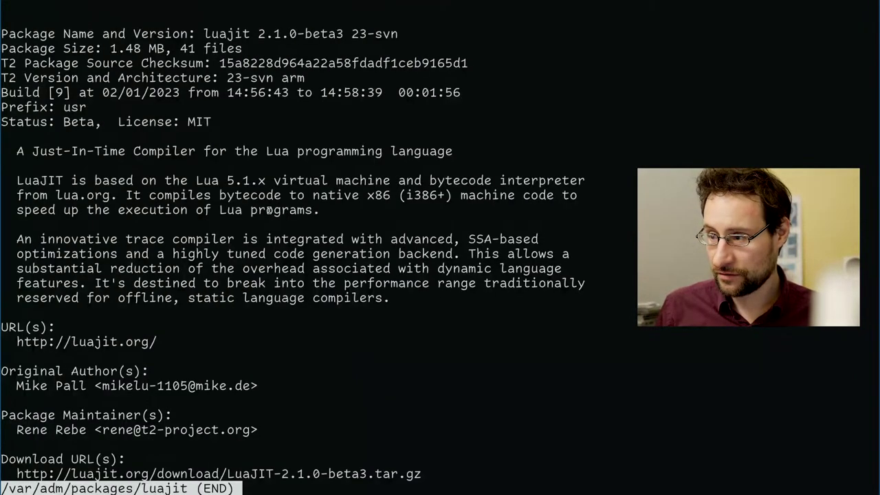
pyautogui.write('q')
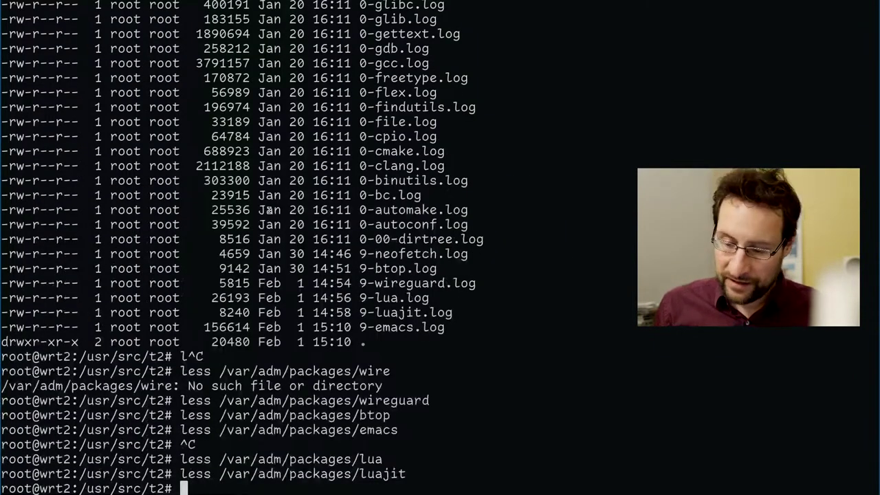
pyautogui.write('l')
pyautogui.press('Return')
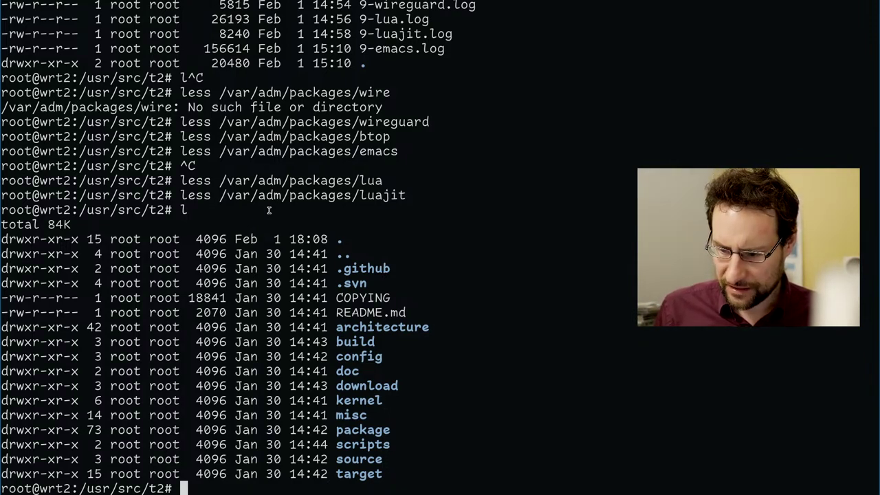
# Launch firefox from the shell after fixing the firefocx typo; it fails with an XPCOM error.
pyautogui.write('icu')
pyautogui.press('Return')
pyautogui.hotkey('ctrl', 'c')
pyautogui.write('firefocx')
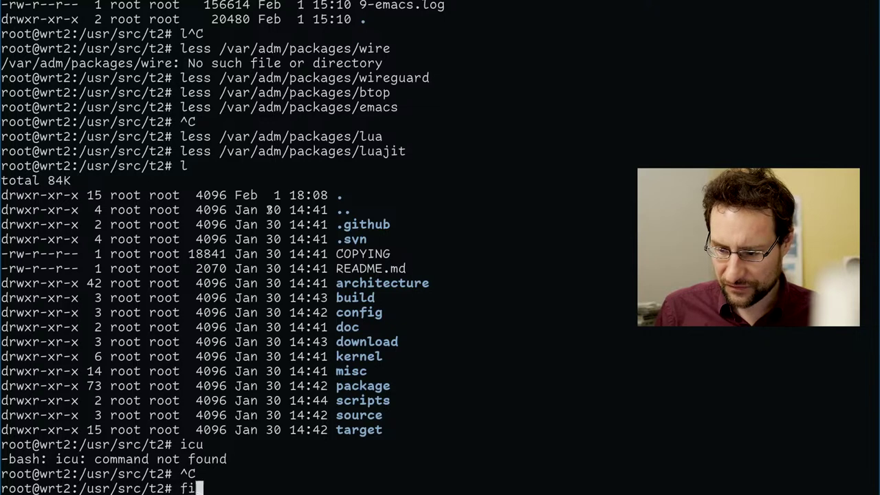
pyautogui.press('Return')
pyautogui.press('Up')
pyautogui.press('BackSpace')
pyautogui.write('x')
pyautogui.press('Return')
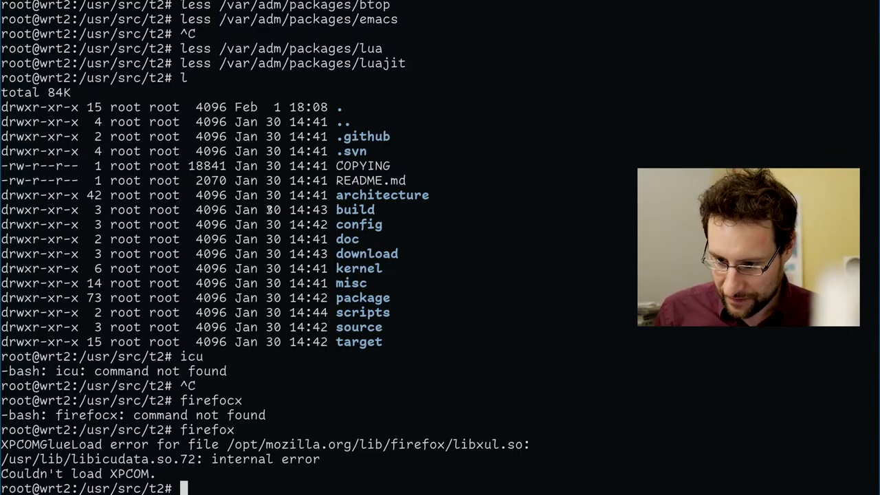
# Run icuinfo, which fails loading /usr/lib/libicudata.so.72 with an internal error.
pyautogui.write('c')
pyautogui.press('BackSpace')
pyautogui.write('icu')
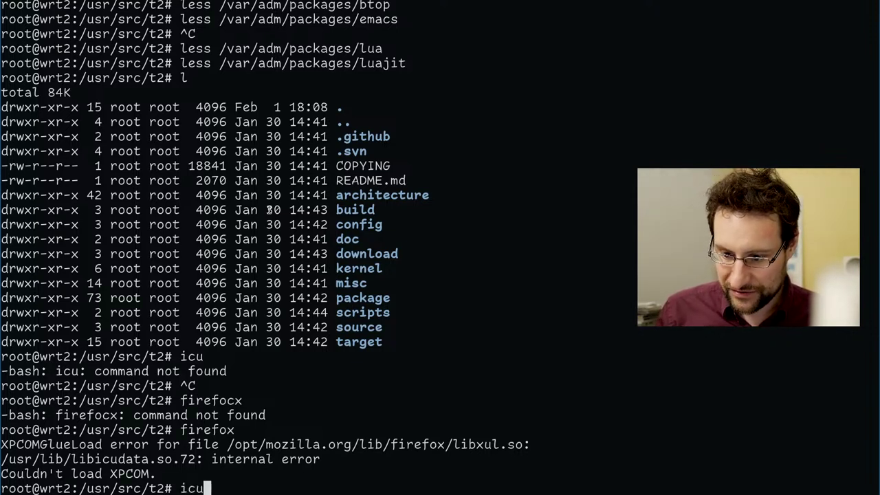
pyautogui.write('info')
pyautogui.press('Return')
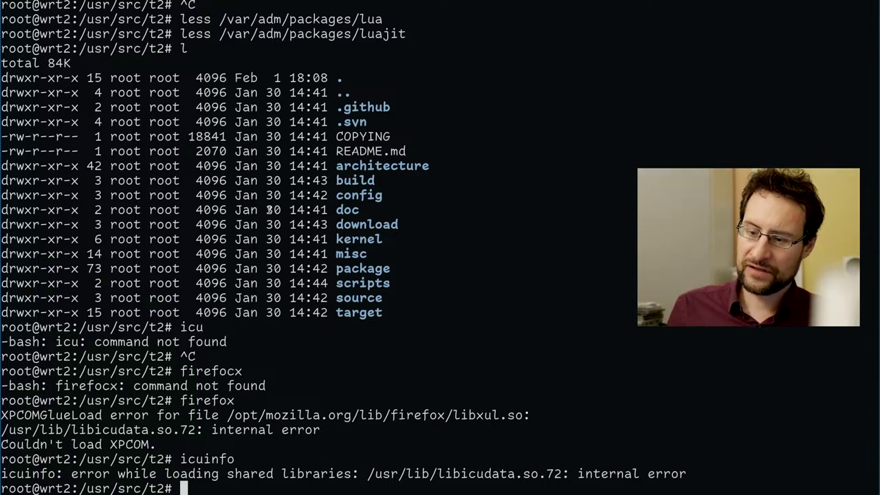
# Page through the default T2 build config file in less, then leave it.
pyautogui.hotkey('ctrl', 'c')
pyautogui.write('l')
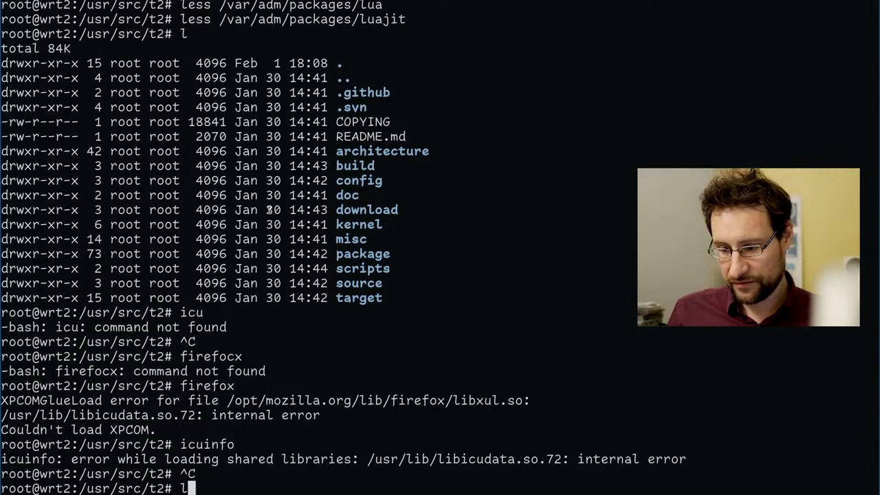
pyautogui.write('ess con')
pyautogui.press('Tab')
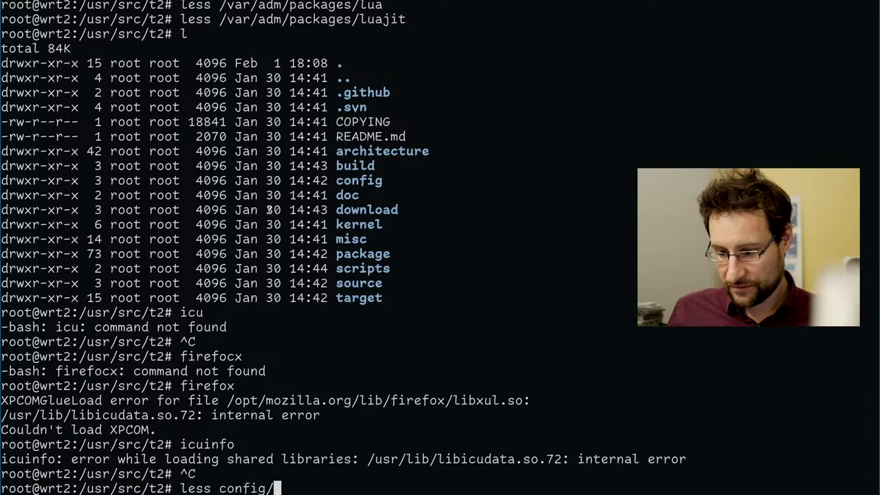
pyautogui.write('de')
pyautogui.press('Tab')
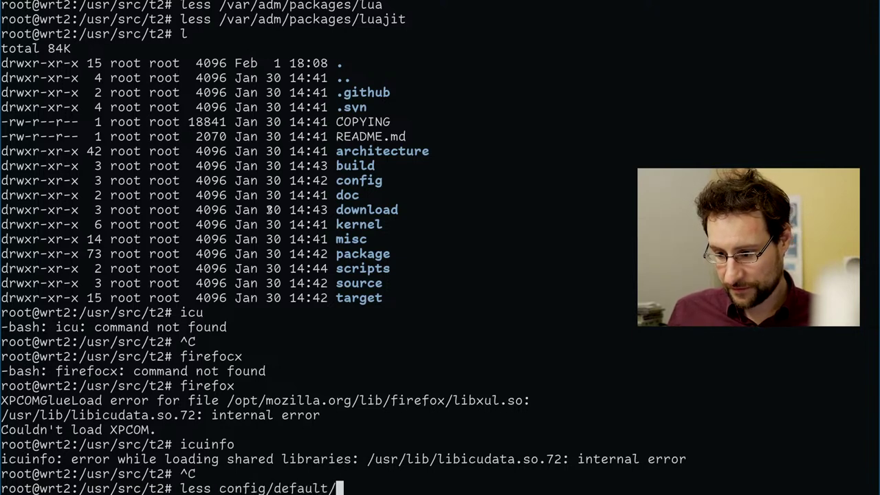
pyautogui.write('con')
pyautogui.press('Tab')
pyautogui.press('Return')
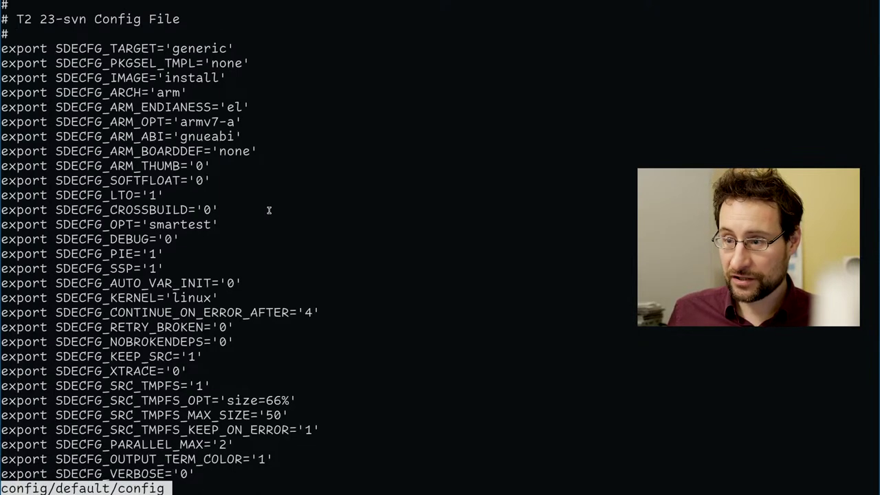
pyautogui.write('q')
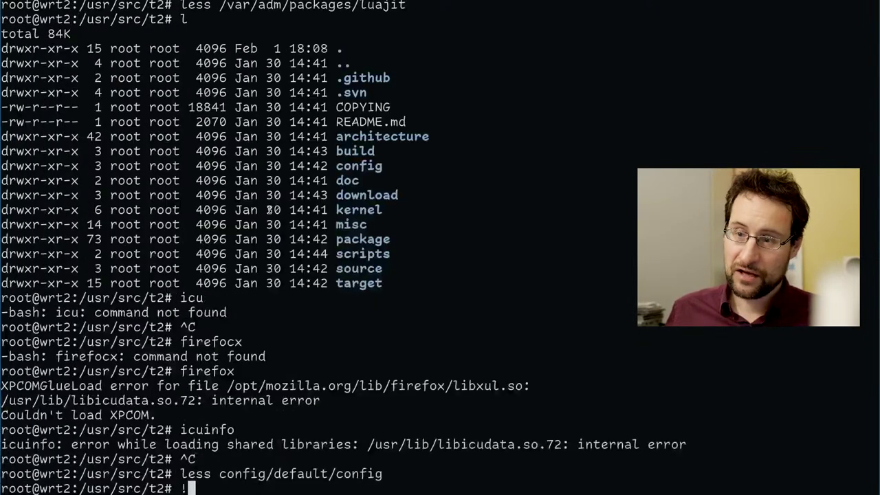
pyautogui.write('!')
pyautogui.hotkey('ctrl', 'c')
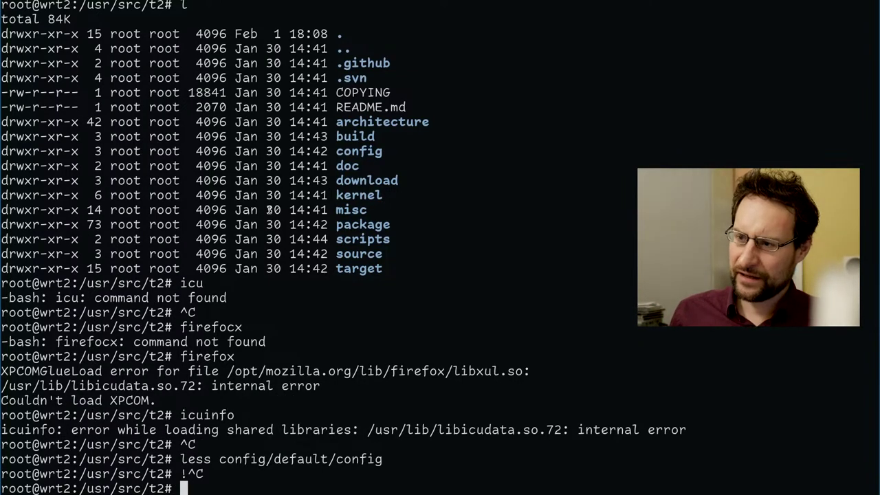
# Print rsync's usage help, then list /usr/src/t2 with ls -l.
pyautogui.write('rsync')
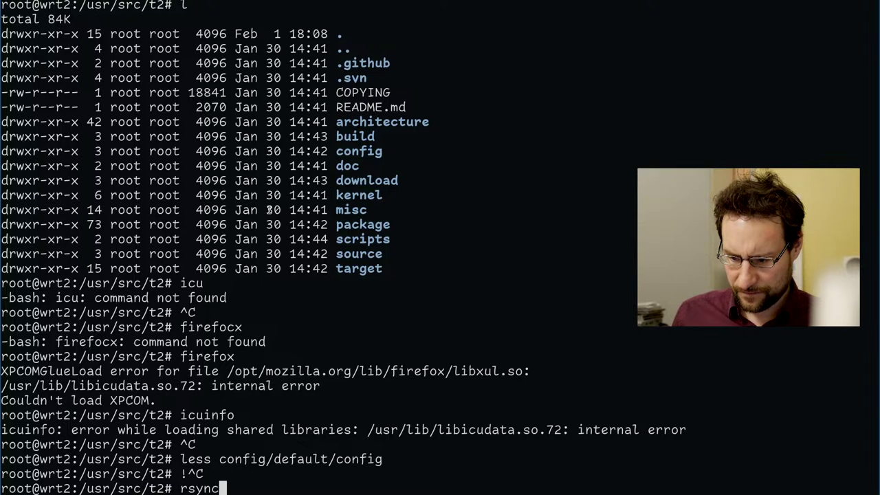
pyautogui.press('Return')
pyautogui.write('ls -l')
pyautogui.press('Return')
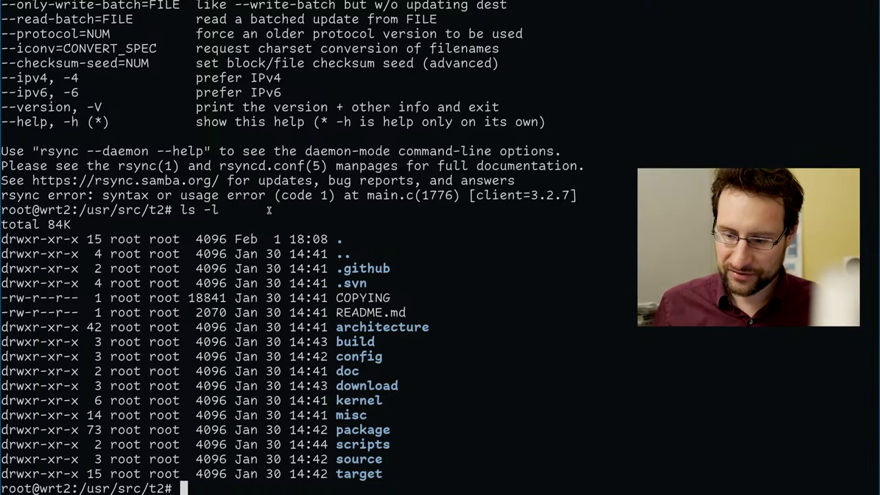
# Check the router's load in btop, toggling the CPU box and cycling network interfaces.
pyautogui.write('btop')
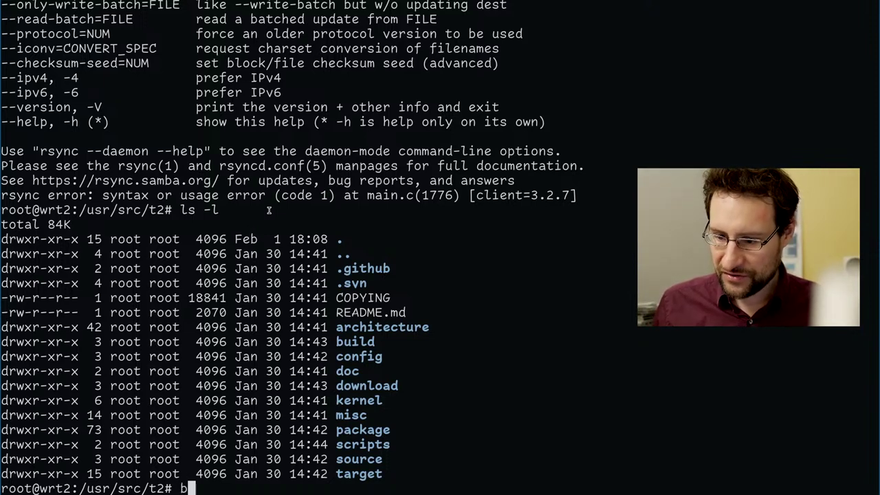
pyautogui.press('Return')
pyautogui.press('1')
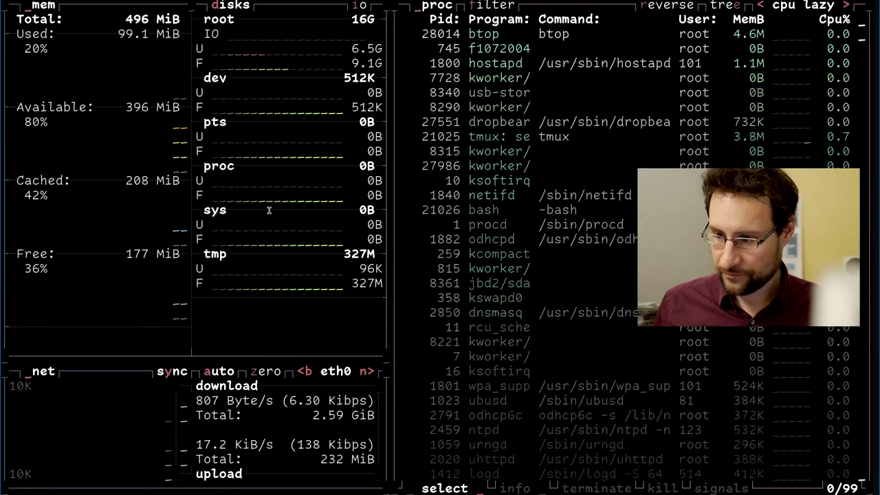
pyautogui.press('1')
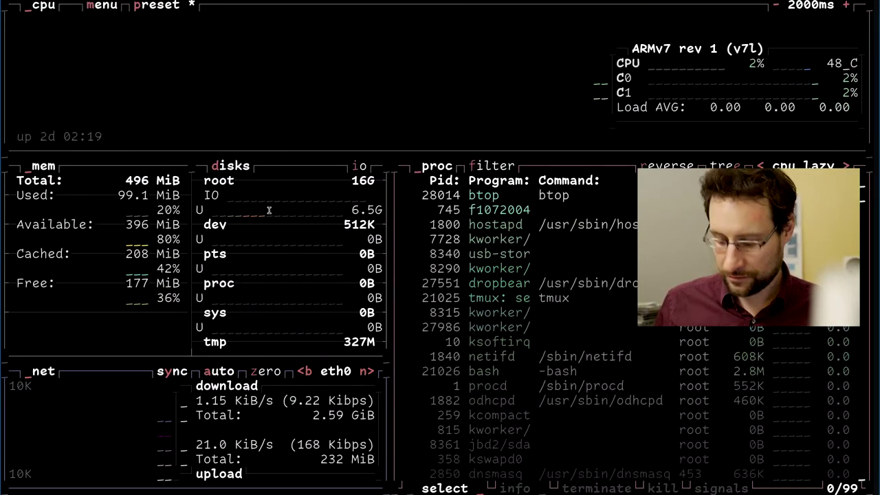
pyautogui.press('n')
pyautogui.press('n')
pyautogui.hotkey('ctrl', 'c')
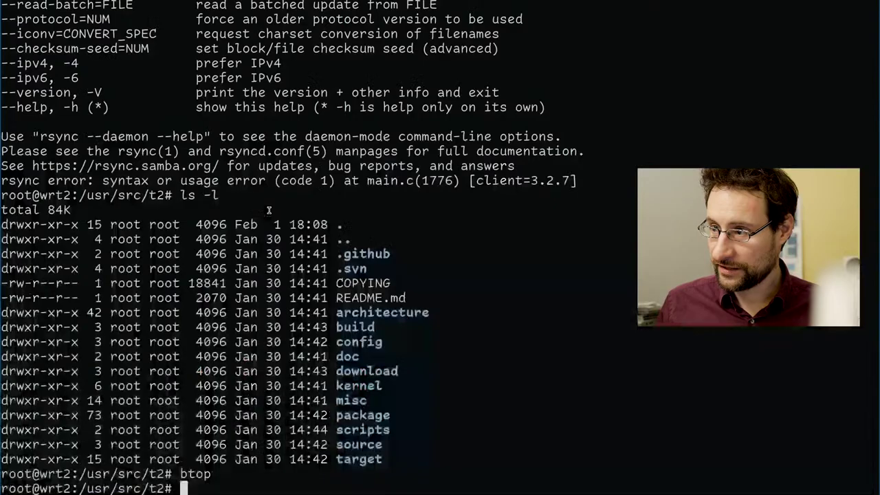
pyautogui.hotkey('ctrl', 'c')
pyautogui.hotkey('ctrl', 'c')
# Clear the screen, check the checkout's svn status, and start ./scripts/Config.
pyautogui.write('clear')
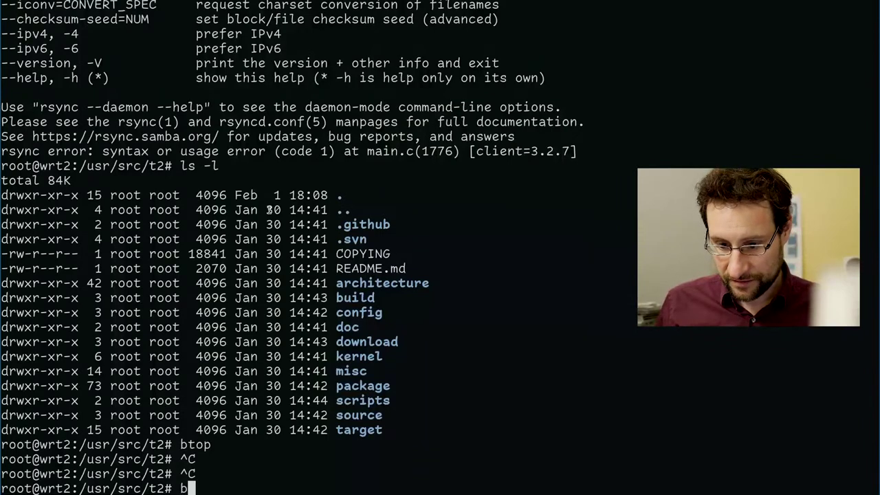
pyautogui.press('Return')
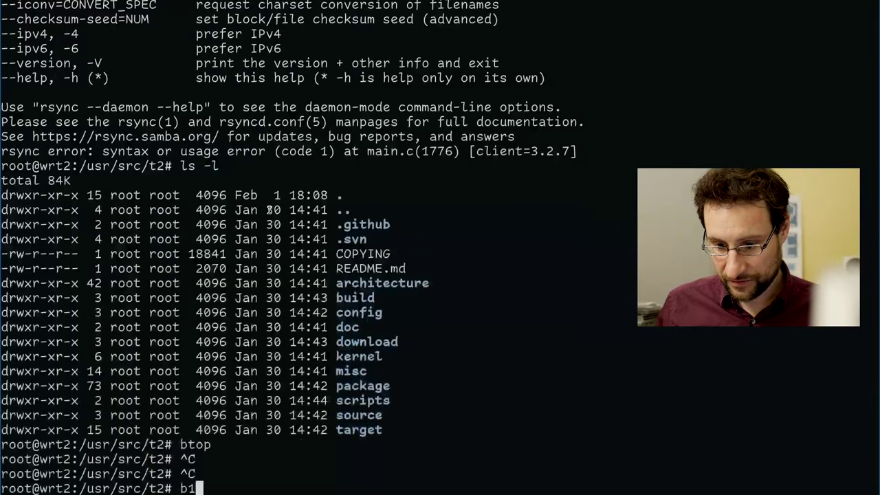
pyautogui.hotkey('ctrl', 'c')
pyautogui.write('l')
pyautogui.press('Return')
pyautogui.write('svn st')
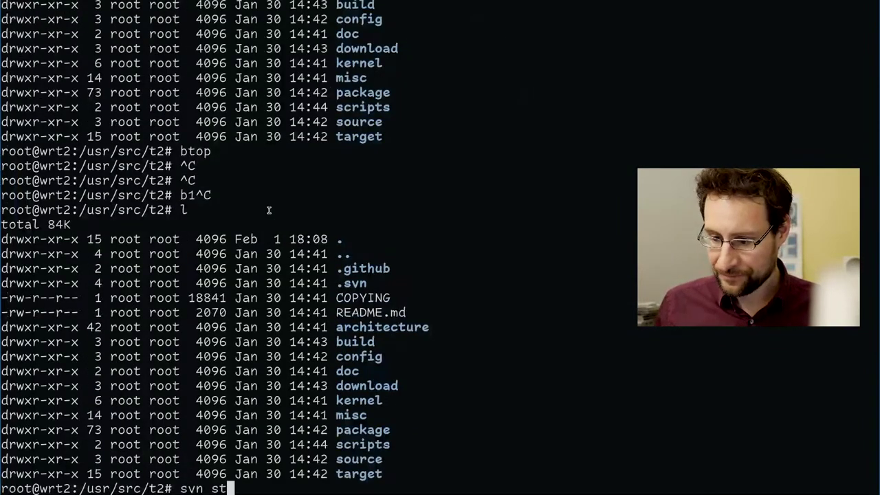
pyautogui.press('Return')
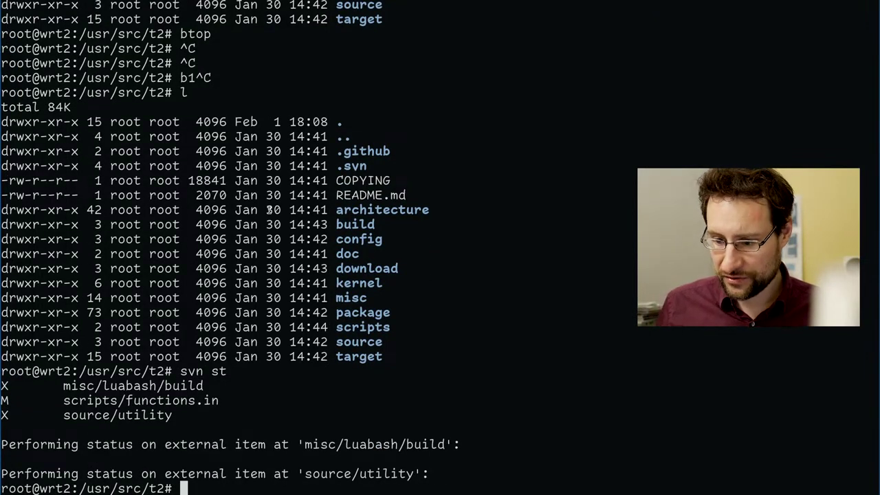
pyautogui.write('./scripts/Config')
pyautogui.press('Return')
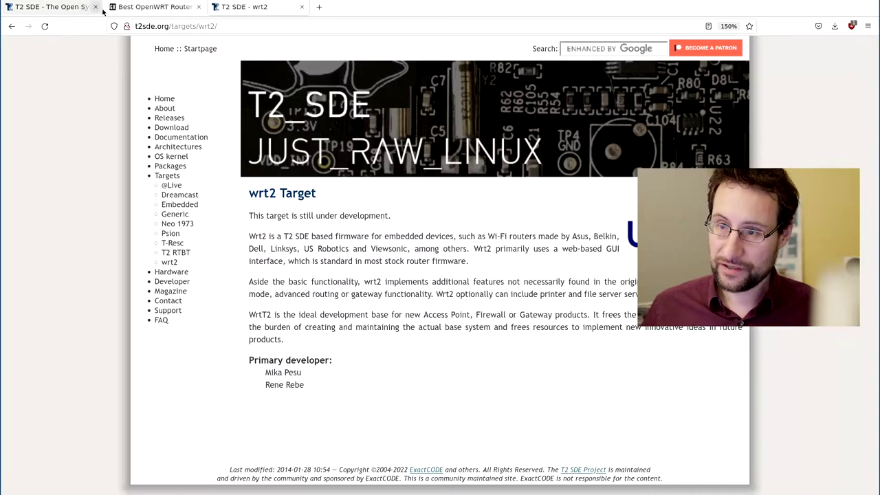
# Switch Firefox to the Best OpenWRT Router tab.
pyautogui.click(148, 6)
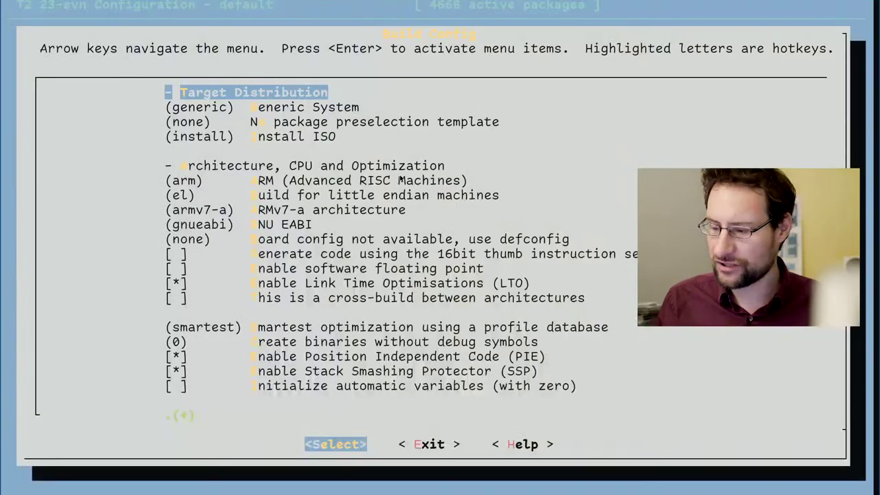
# Step past the generic system and ARMv7-a options, then exit, saving the config to config/default/.
pyautogui.press('Down')
pyautogui.press('Down')
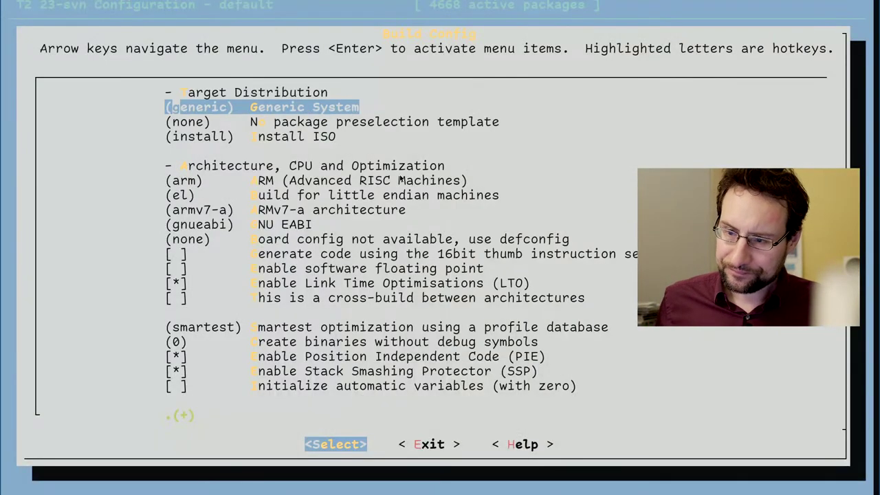
pyautogui.press('Down')
pyautogui.press('Down')
pyautogui.press('Down')
pyautogui.press('Down')
pyautogui.press('Down')
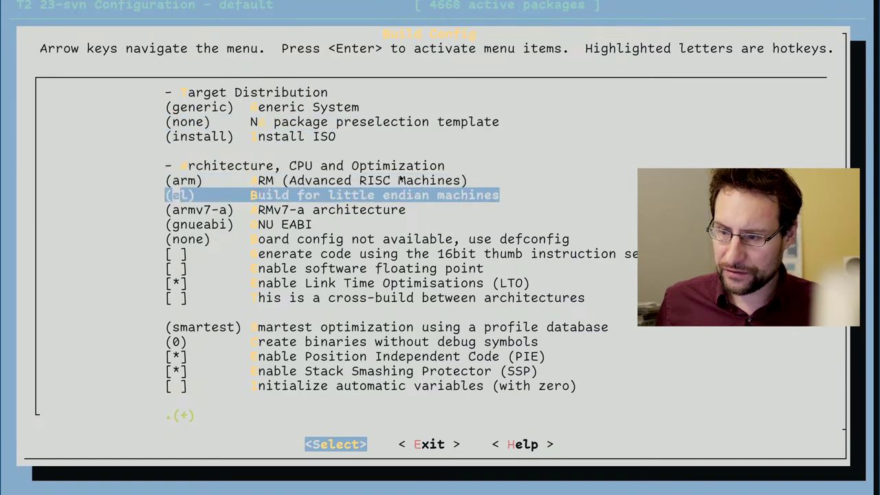
pyautogui.press('Tab')
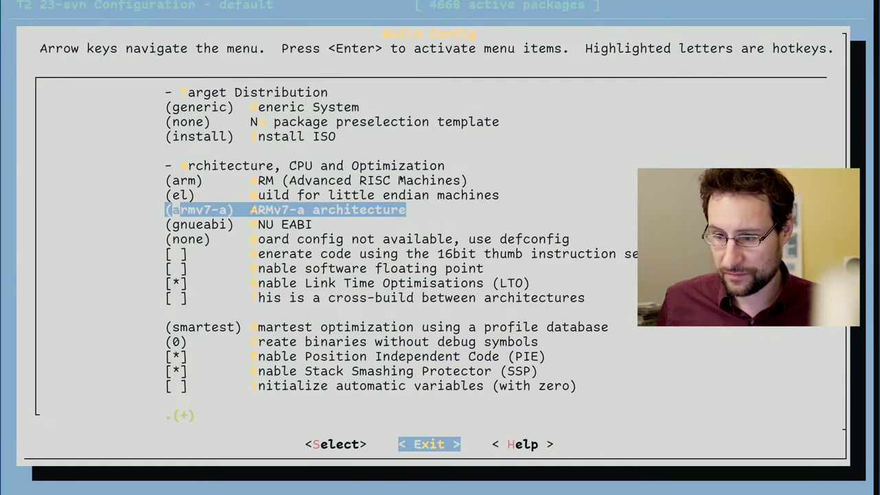
pyautogui.press('Return')
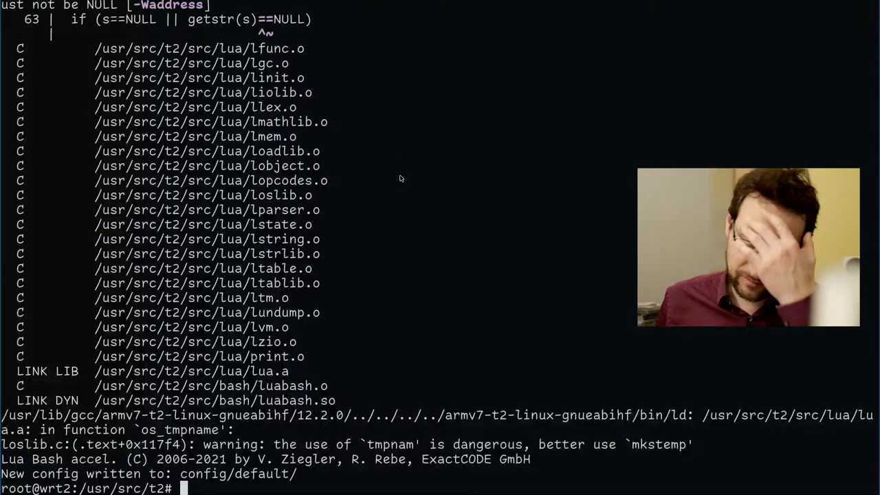
# Run ls -l in /usr/src/t2 to show the newly created src folder.
pyautogui.write('ls')
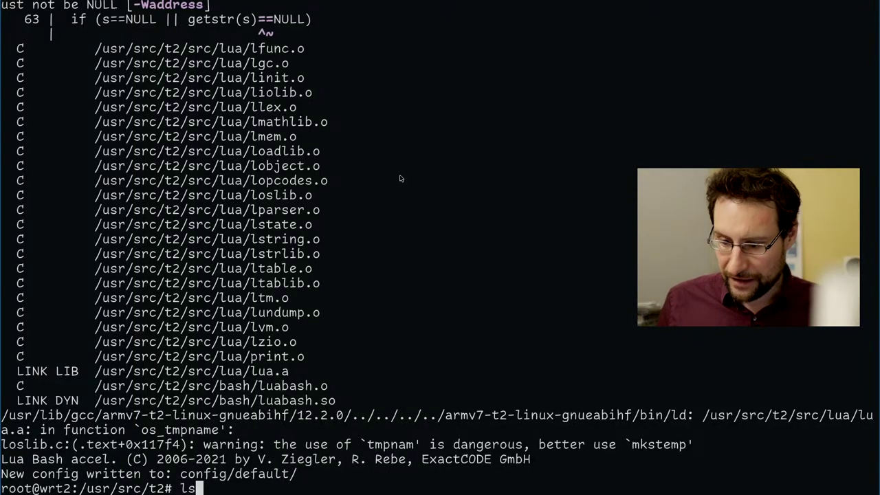
pyautogui.hotkey('ctrl', 'c')
pyautogui.write('ls -l')
pyautogui.press('Return')
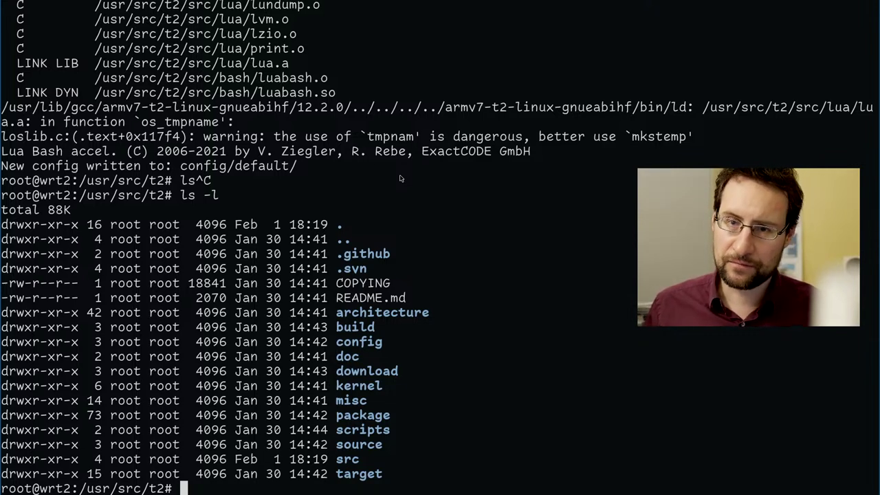
# Open dmesg | less and page forward and back through the kernel boot log.
pyautogui.write('dmesg  | less')
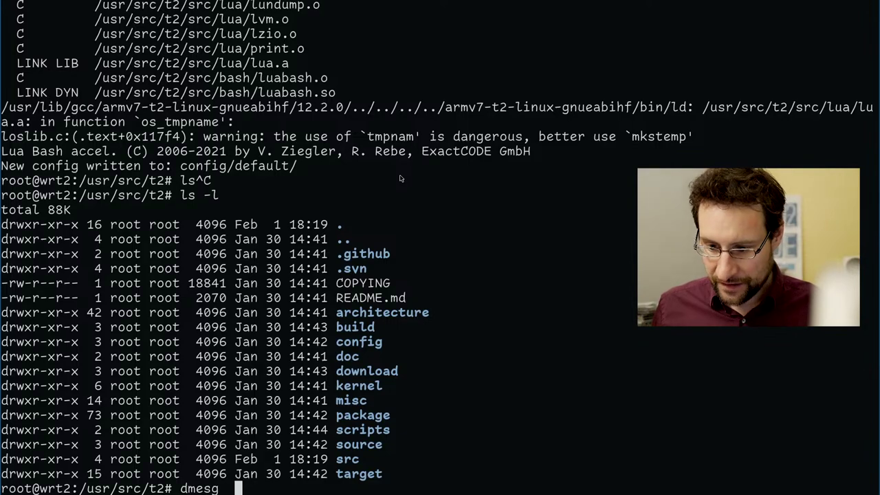
pyautogui.press('Return')
pyautogui.press('space')
pyautogui.press('space')
pyautogui.press('space')
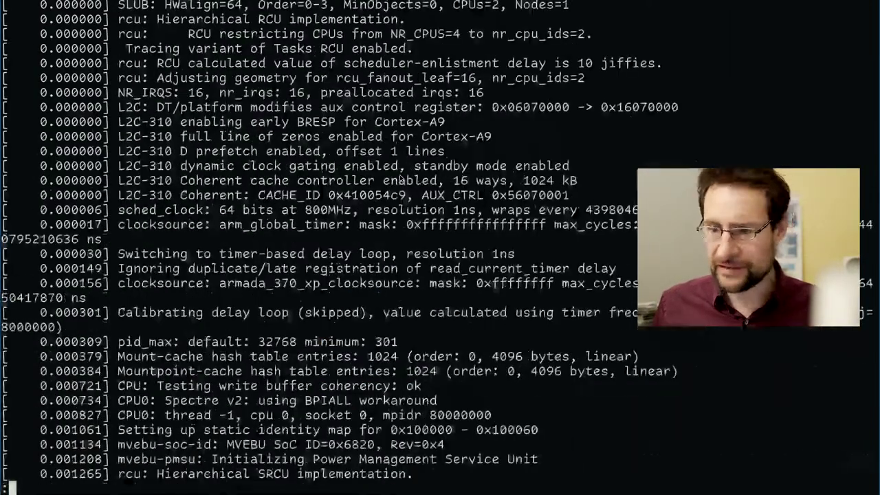
pyautogui.press('space')
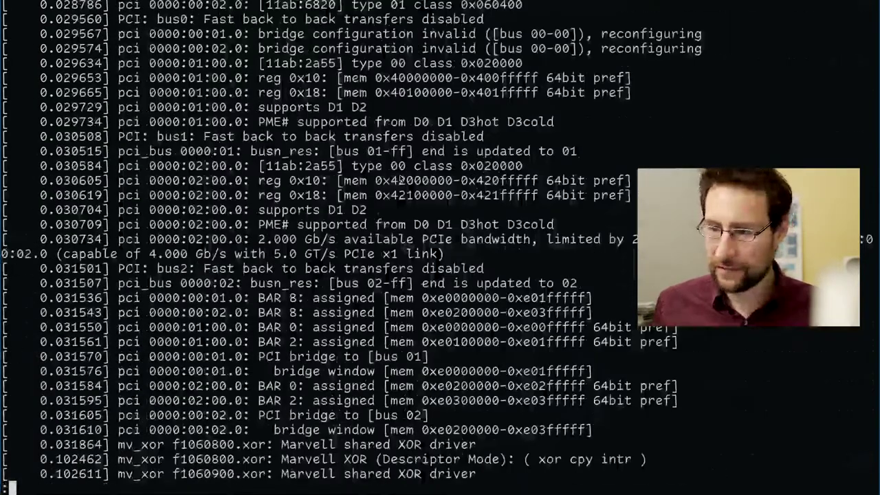
pyautogui.press('b')
pyautogui.press('space')
pyautogui.press('space')
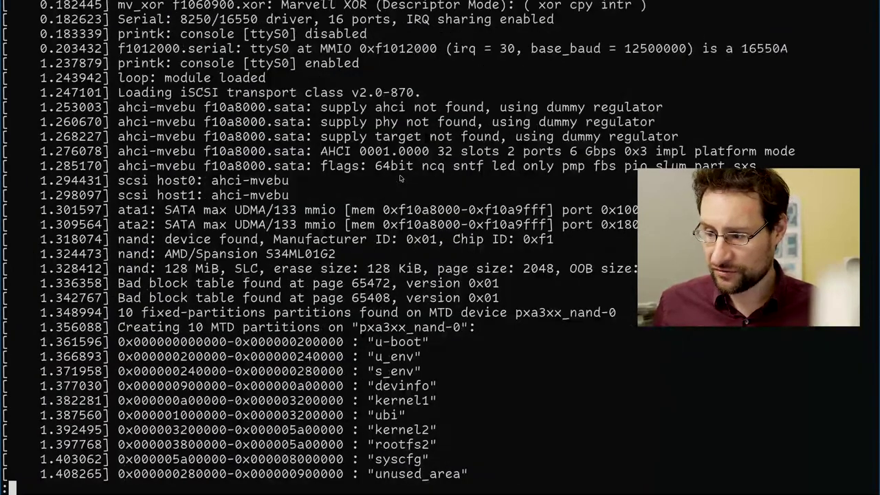
pyautogui.press('Down')
pyautogui.press('Down')
pyautogui.press('Down')
pyautogui.press('Down')
pyautogui.press('Down')
pyautogui.press('Down')
pyautogui.press('Down')
pyautogui.press('Down')
pyautogui.press('Down')
pyautogui.press('Down')
pyautogui.press('Down')
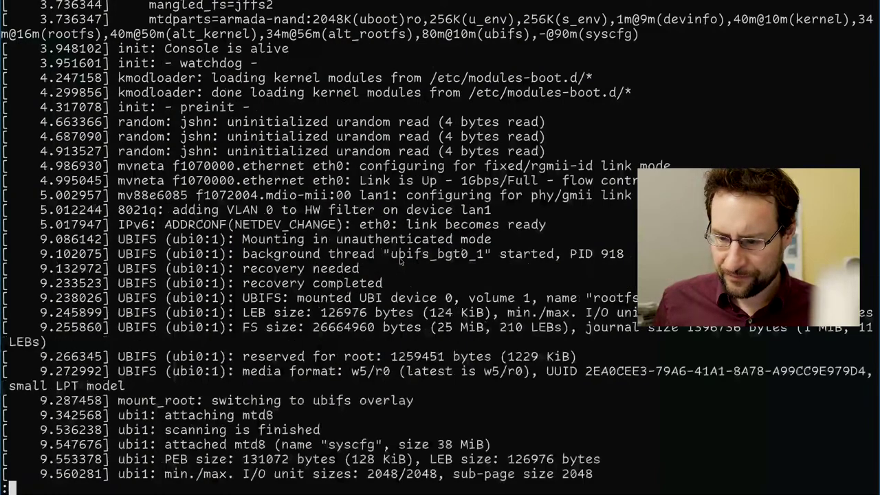
# Leave the pager and print the supported filesystems with cat /proc/filesystems.
pyautogui.write('q0')
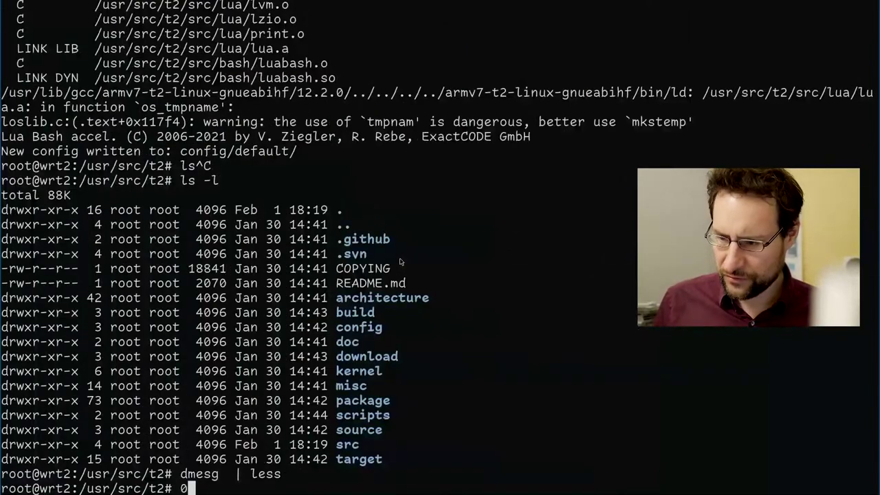
pyautogui.hotkey('ctrl', 'c')
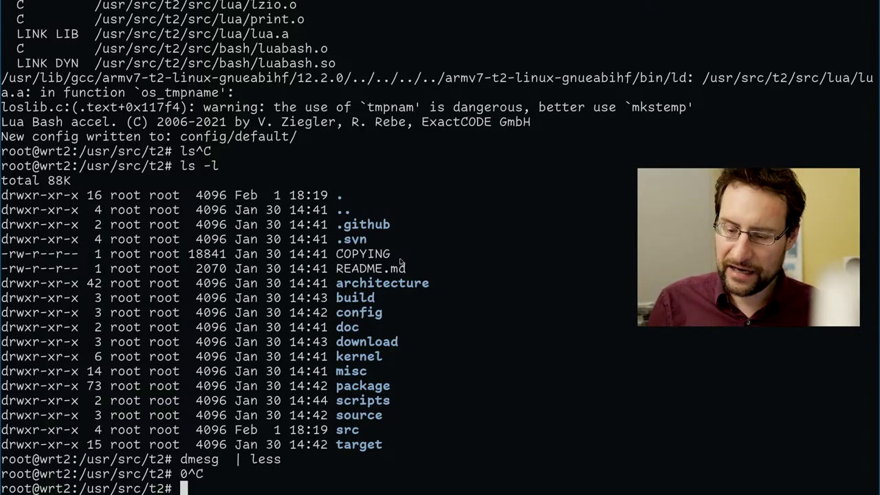
pyautogui.write('cat /proc/c')
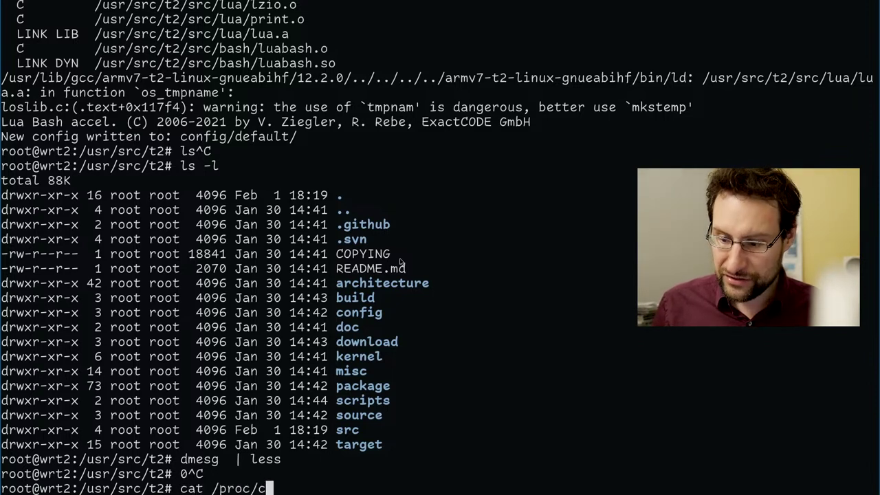
pyautogui.press('BackSpace')
pyautogui.write('filesystems')
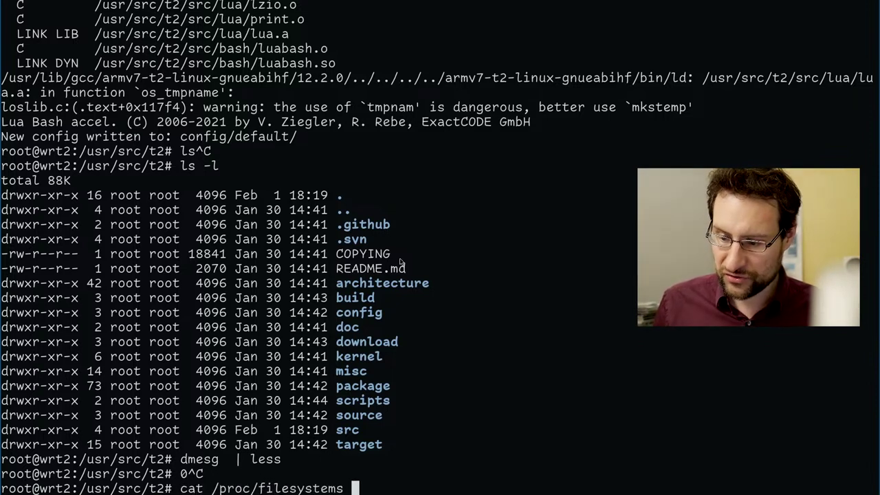
pyautogui.press('Return')
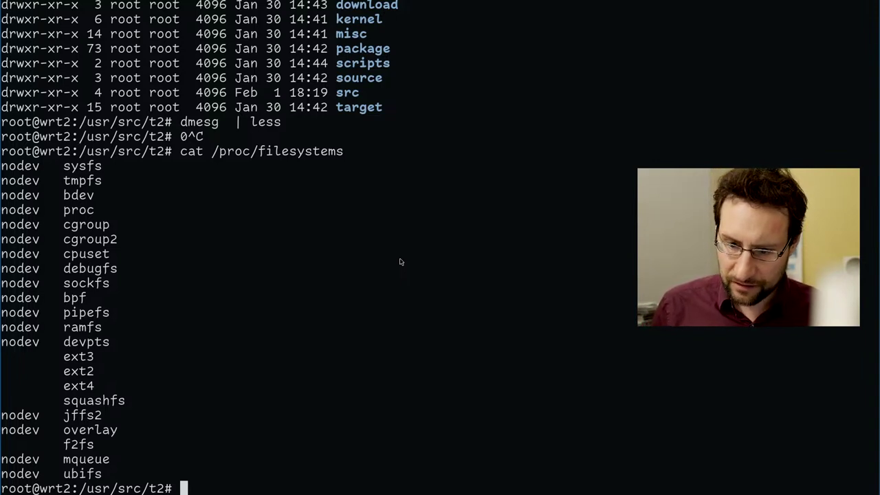
# List the loaded kernel modules with lsmod, then show the kernel log with dmesg.
pyautogui.write('lsmod')
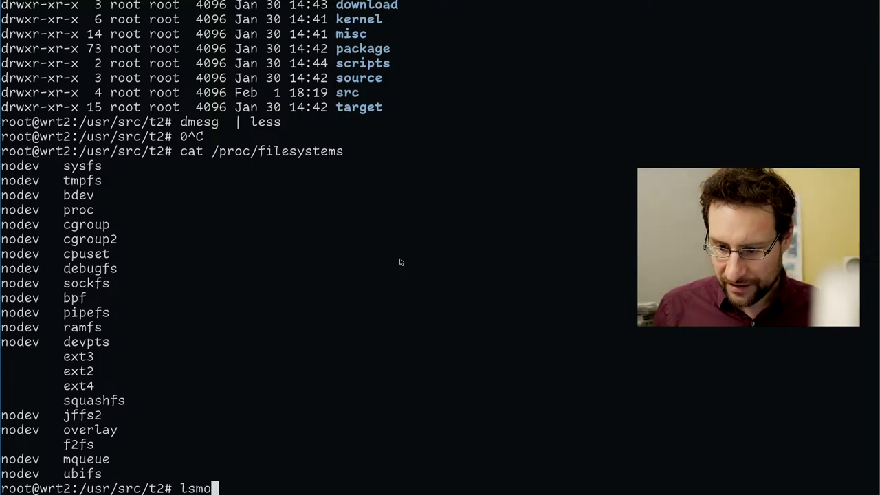
pyautogui.press('Return')
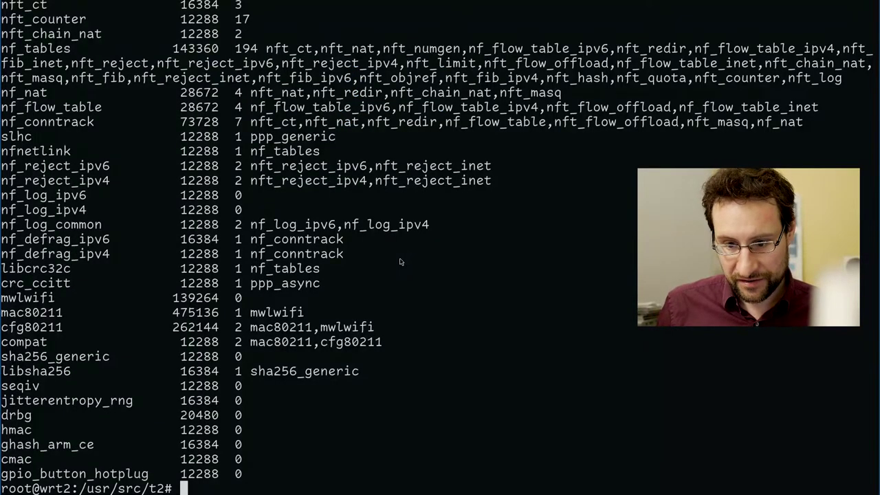
pyautogui.press('pageup')
pyautogui.hotkey('ctrl', 'c')
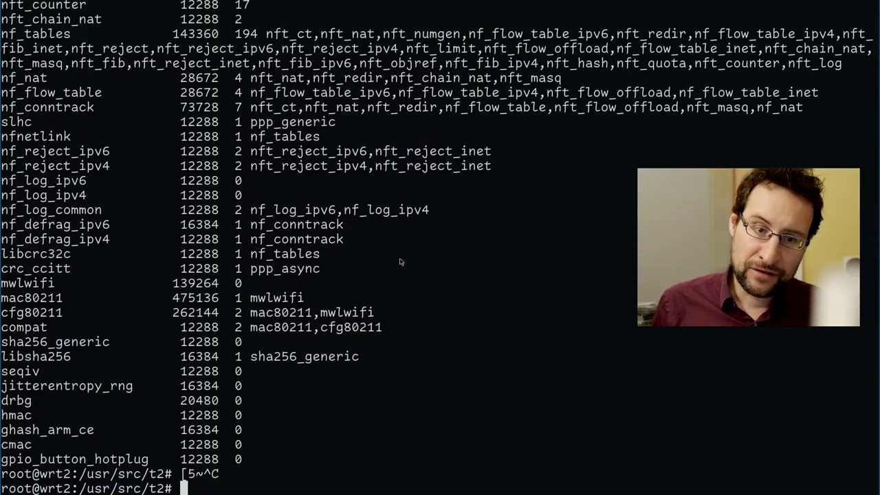
pyautogui.write('dmesg')
pyautogui.press('Return')
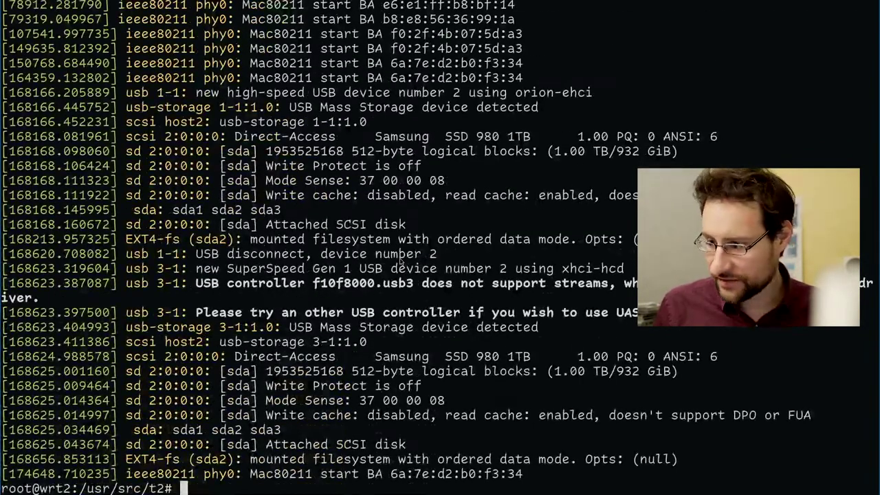
# Get a fresh prompt and list /usr/src/t2 with l.
pyautogui.hotkey('ctrl', 'c')
pyautogui.write('l')
pyautogui.press('Return')
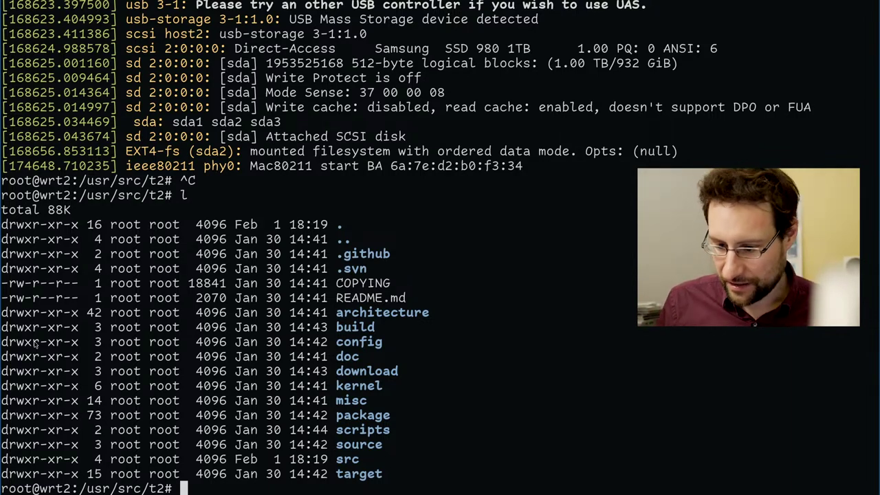
# Check that gdb starts and quits cleanly and that gcc runs with no input files.
pyautogui.write('gdb')
pyautogui.press('Return')
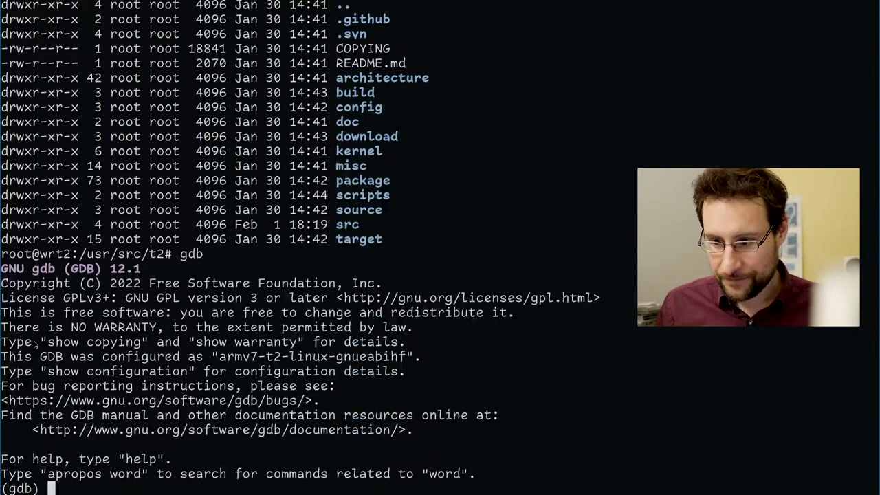
pyautogui.hotkey('ctrl', 'd')
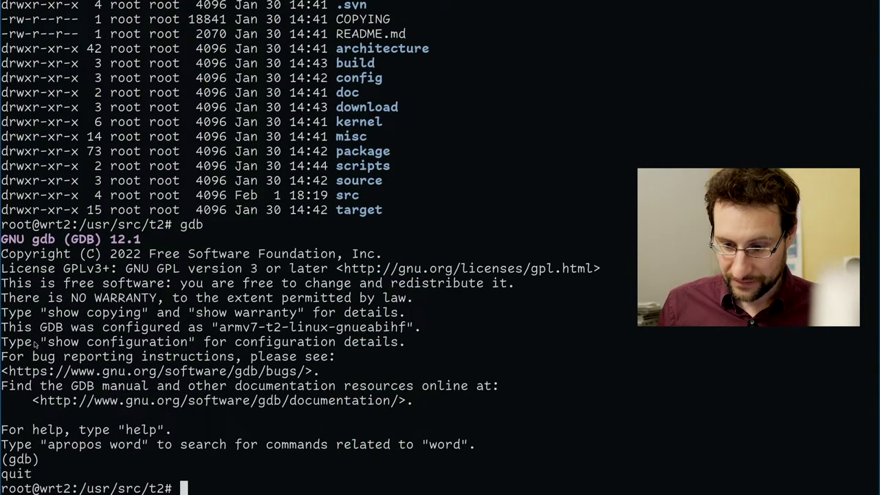
pyautogui.write('gcc')
pyautogui.press('Return')
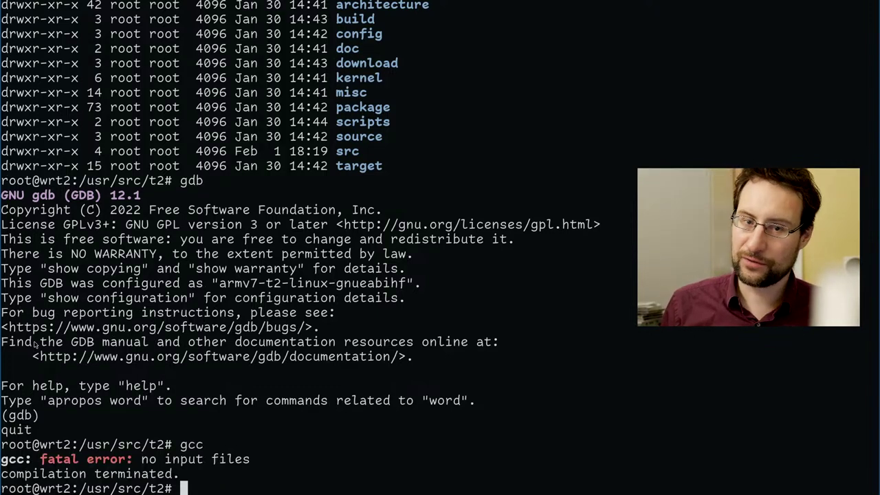
# Compile misc/archive/hello.c with gcc, then time it at 0.182s.
pyautogui.write('gcc misc/')
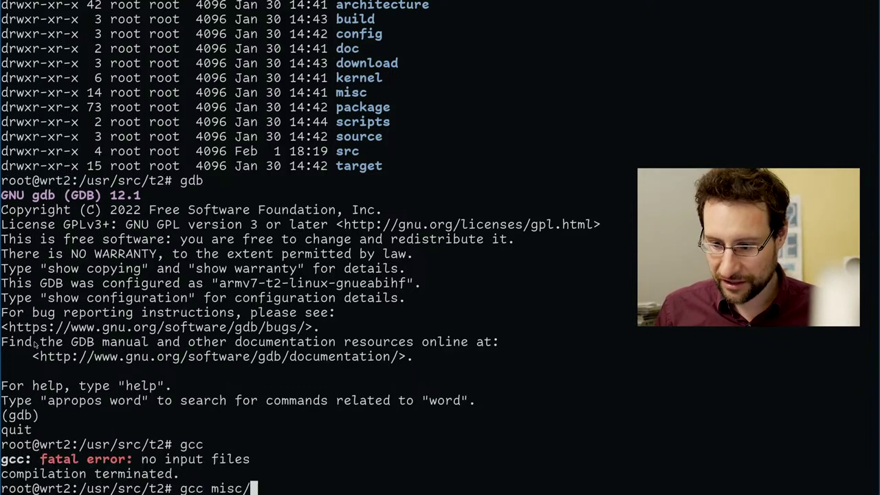
pyautogui.write('archive/hello.c')
pyautogui.press('Return')
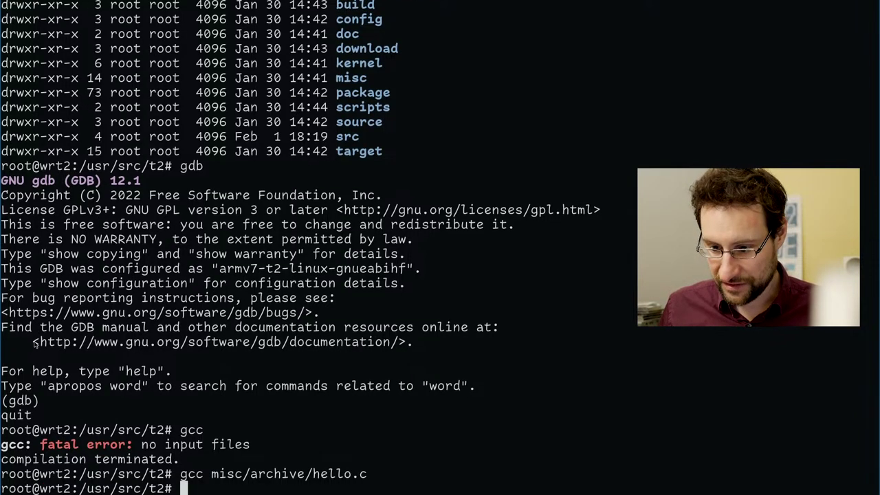
pyautogui.press('Up')
pyautogui.press('Home')
pyautogui.write('time')
pyautogui.press('Return')
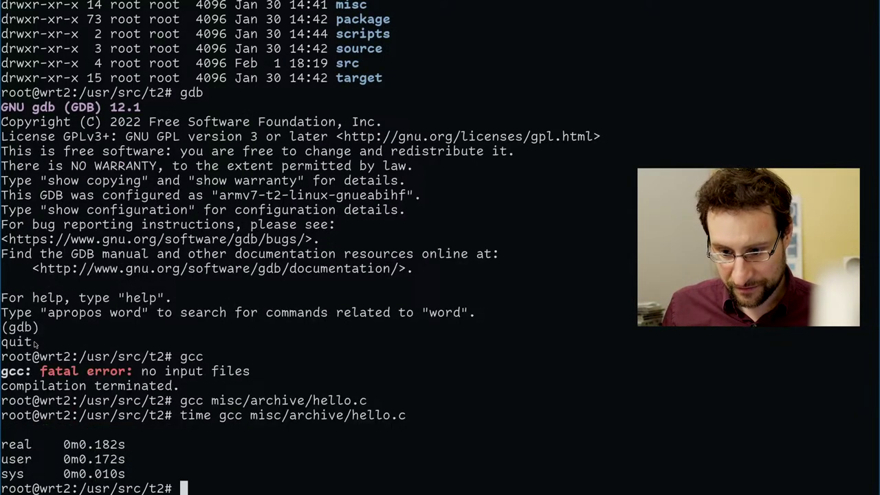
# Time g++ compiling hello.c (0.478s) and the hello.cc C++ sample (1.812s).
pyautogui.press('Up')
pyautogui.press('Left')
pyautogui.press('Left')
pyautogui.press('Left')
pyautogui.press('Left')
pyautogui.press('Left')
pyautogui.press('Left')
pyautogui.press('Left')
pyautogui.press('Left')
pyautogui.press('Left')
pyautogui.press('Left')
pyautogui.press('Left')
pyautogui.press('Left')
pyautogui.press('Left')
pyautogui.press('Left')
pyautogui.press('Left')
pyautogui.press('Left')
pyautogui.press('Left')
pyautogui.press('Left')
pyautogui.press('Left')
pyautogui.press('Left')
pyautogui.press('Left')
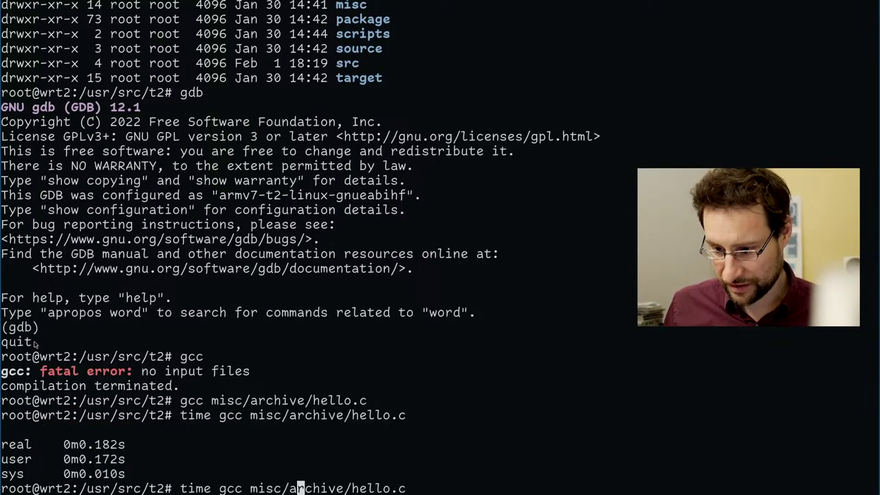
pyautogui.press('BackSpace')
pyautogui.press('BackSpace')
pyautogui.write('++')
pyautogui.press('Return')
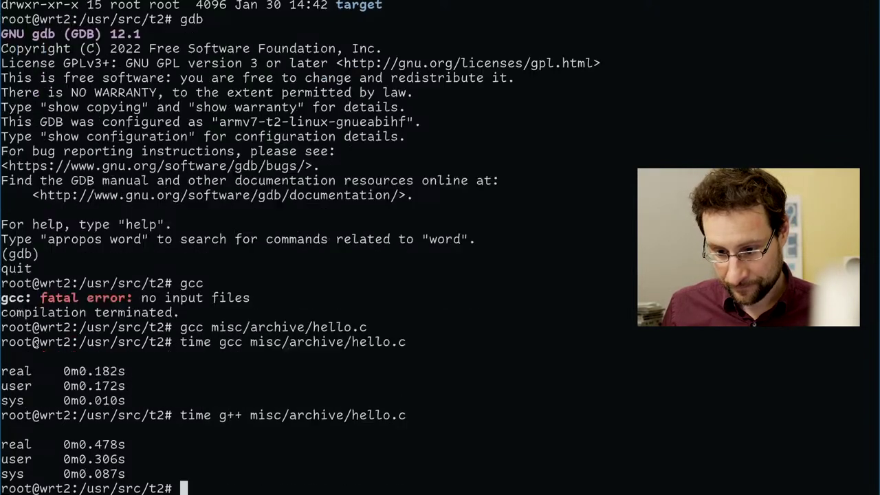
pyautogui.press('Up')
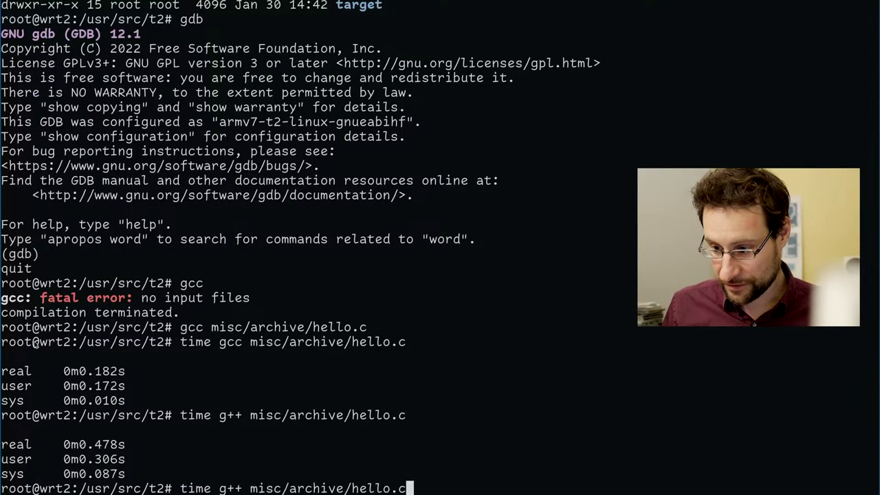
pyautogui.write('c')
pyautogui.press('Return')
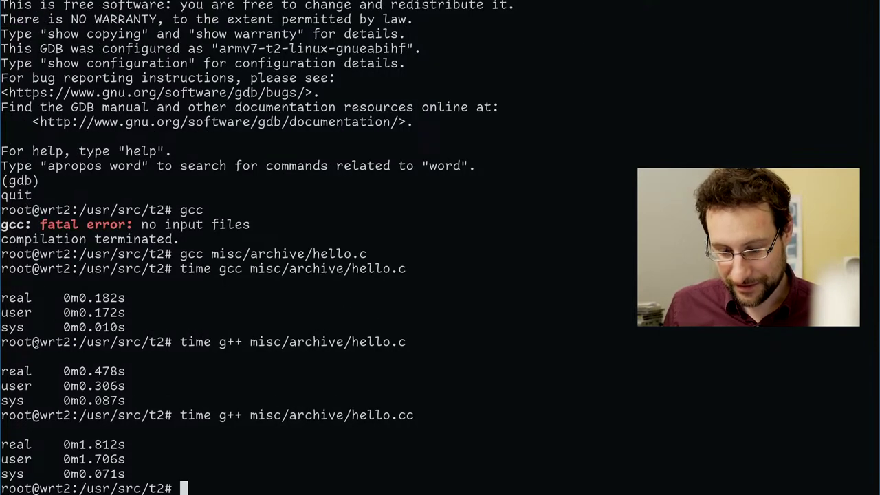
# Edit the recalled hello.cc compile command, changing the file extension toward hello.rs.
pyautogui.press('Up')
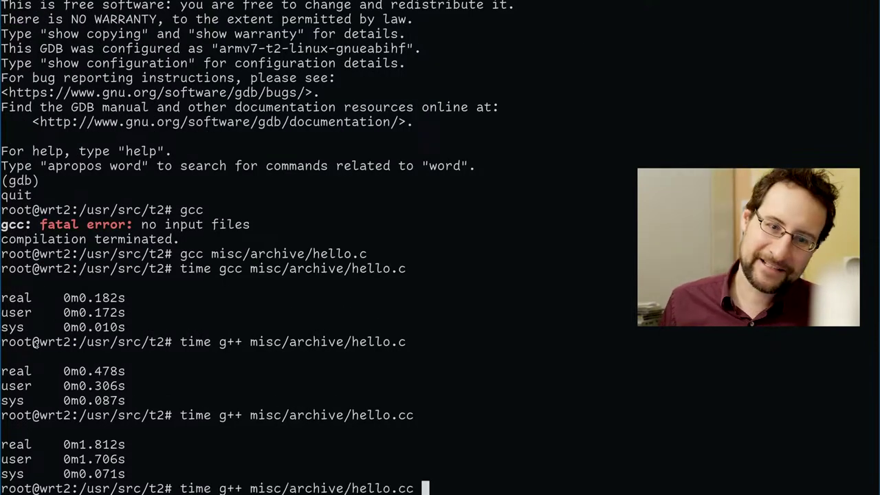
pyautogui.press('BackSpace')
pyautogui.press('BackSpace')
pyautogui.press('BackSpace')
pyautogui.write('r')
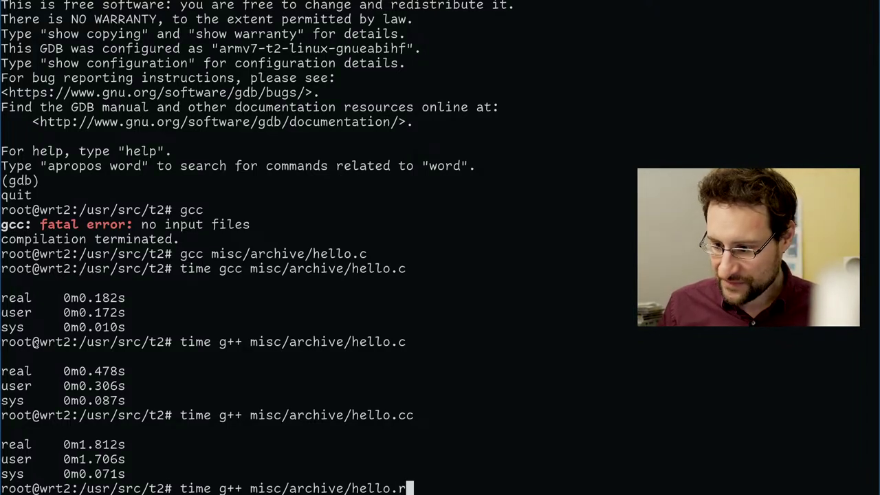
pyautogui.press('Home')
pyautogui.press('Right')
pyautogui.press('Right')
pyautogui.press('Right')
pyautogui.press('Right')
pyautogui.press('Right')
pyautogui.press('Right')
pyautogui.press('Right')
pyautogui.press('Right')
pyautogui.press('Right')
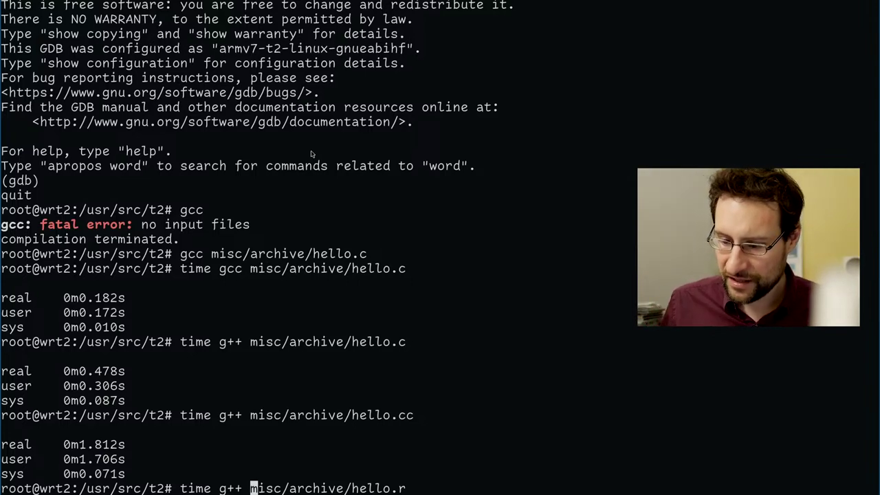
# Try timing g++ on misc/archive/hello.rs, which fails with a linker syntax error.
pyautogui.press('End')
pyautogui.write('s')
pyautogui.press('Return')
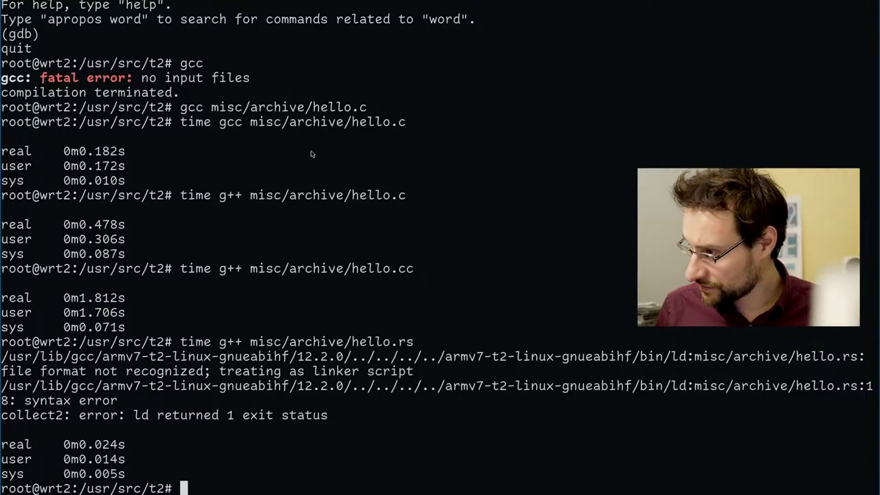
# Swap g++ for rustc in the command and time compiling hello.rs (1.364s).
pyautogui.press('Up')
pyautogui.press('Home')
pyautogui.press('Right')
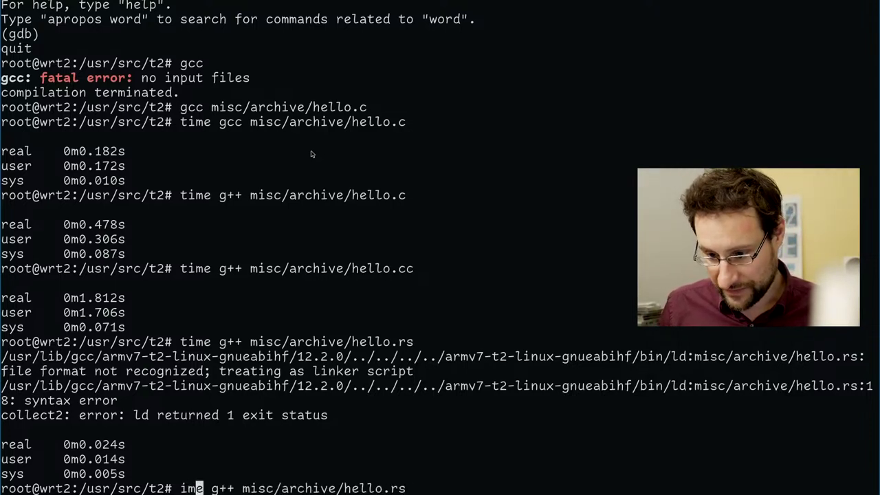
pyautogui.press('Right')
pyautogui.press('Right')
pyautogui.press('Right')
pyautogui.press('Right')
pyautogui.write('rustc')
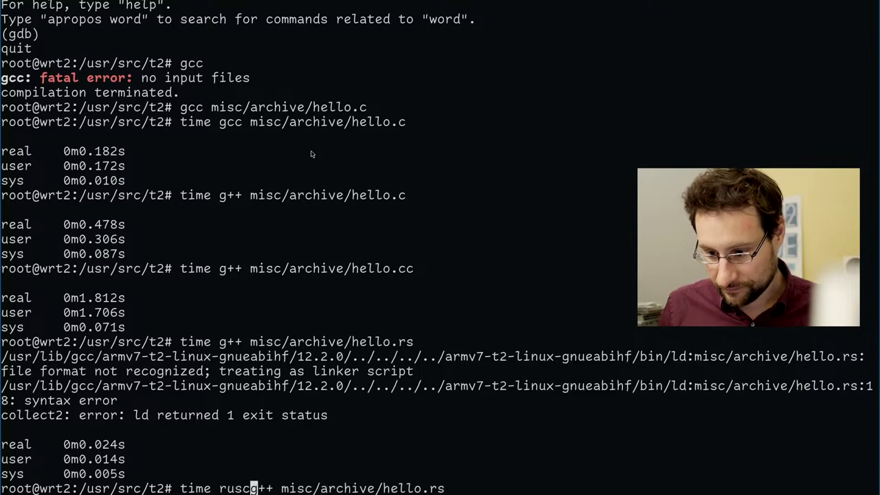
pyautogui.press('Delete')
pyautogui.press('Delete')
pyautogui.press('Delete')
pyautogui.press('Return')
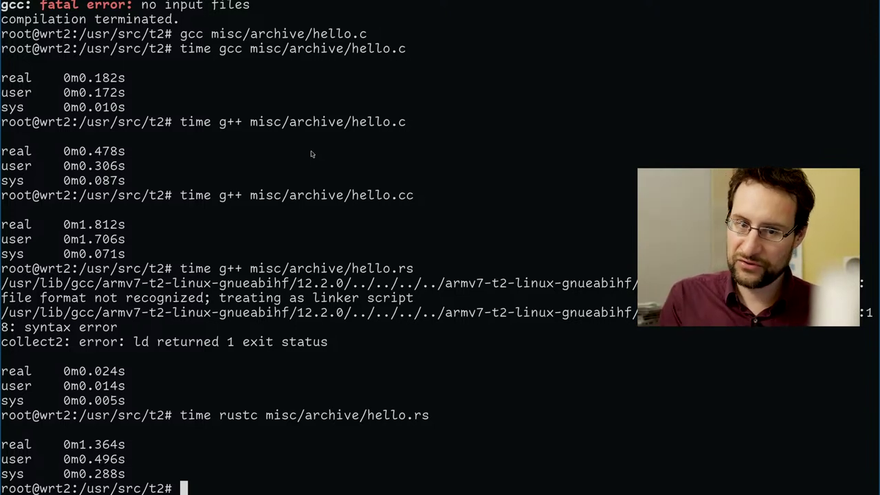
# Run the compiled ./hello program, which prints 'hello world'.
pyautogui.write('./')
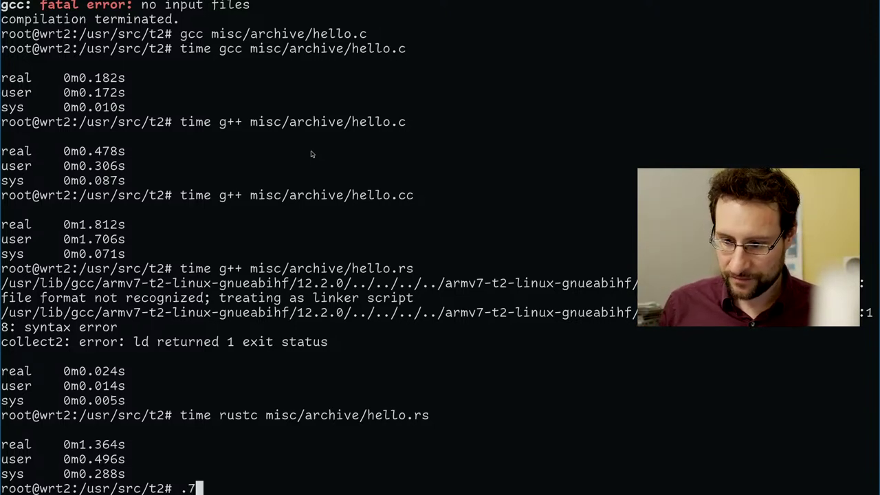
pyautogui.press('BackSpace')
pyautogui.hotkey('ctrl', 'c')
pyautogui.write('./he')
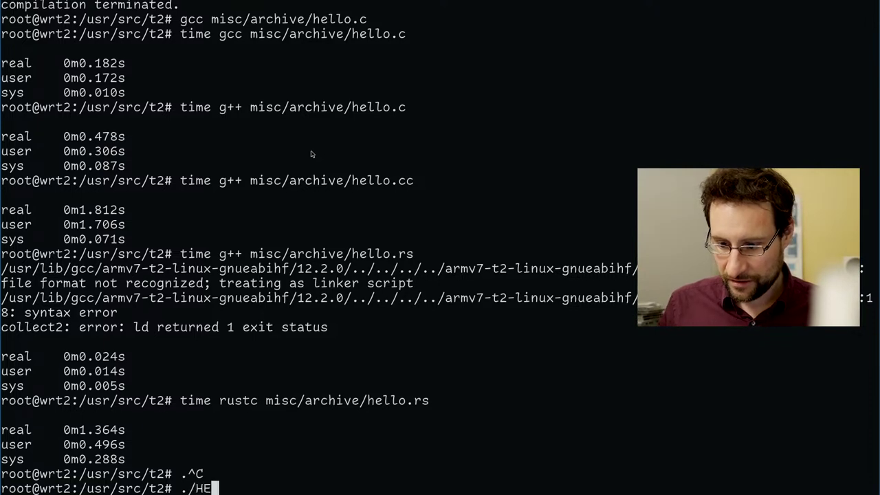
pyautogui.press('BackSpace')
pyautogui.press('BackSpace')
pyautogui.write('h')
pyautogui.press('Tab')
pyautogui.press('Return')
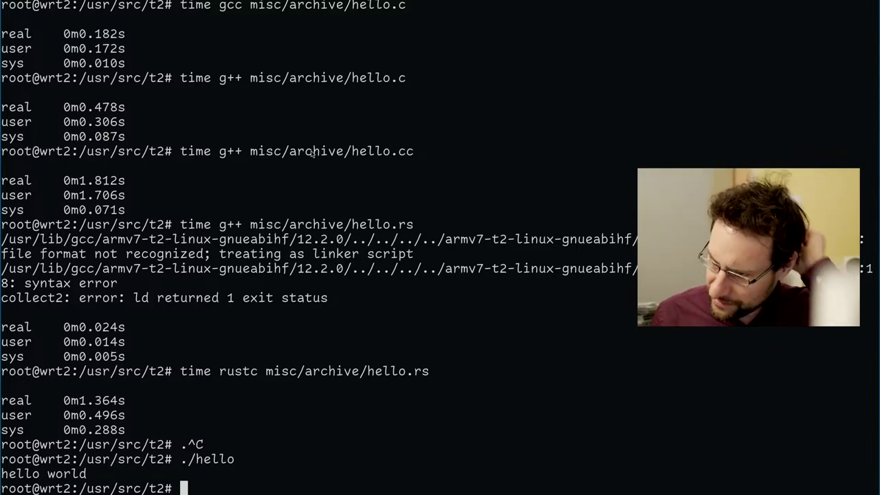
# List the directory showing the 429388-byte hello binary, then start and cancel rm hello.
pyautogui.write('l')
pyautogui.press('Return')
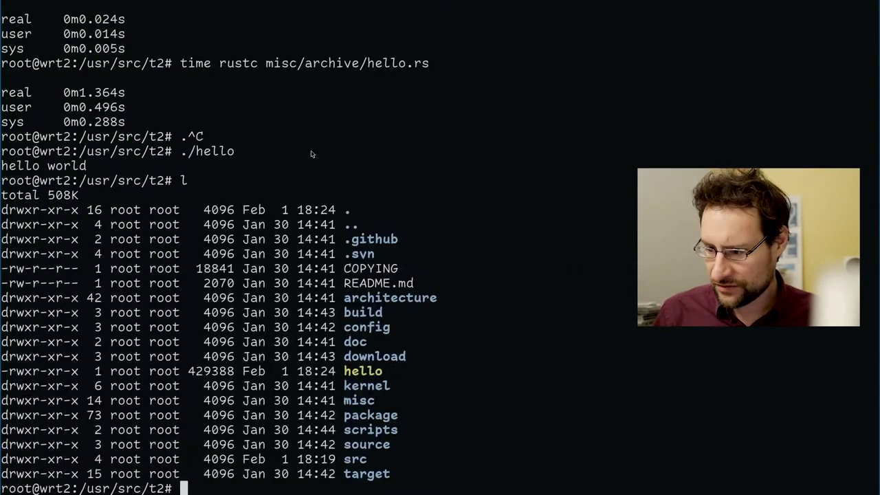
pyautogui.write('rm')
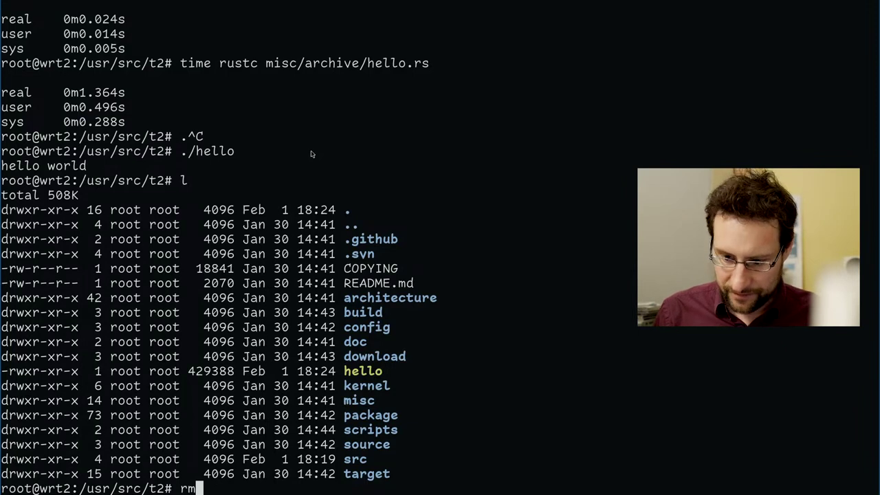
pyautogui.write(' hello')
pyautogui.press('Return')
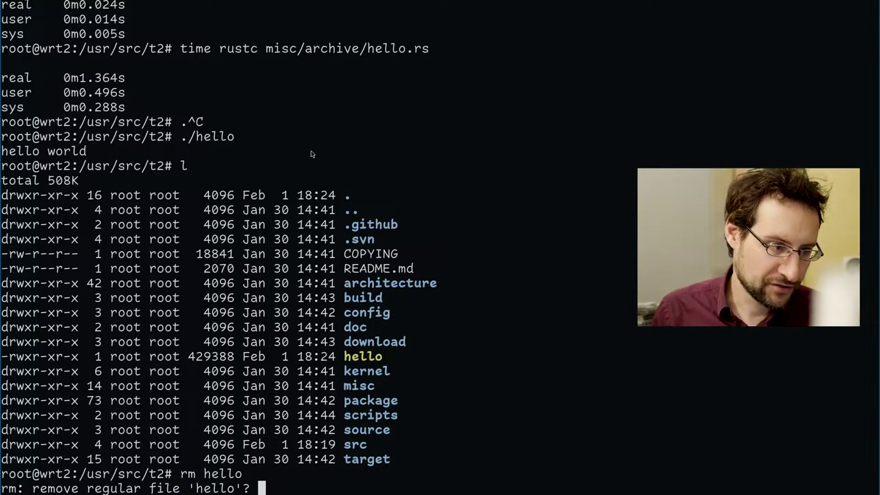
pyautogui.hotkey('ctrl', 'c')
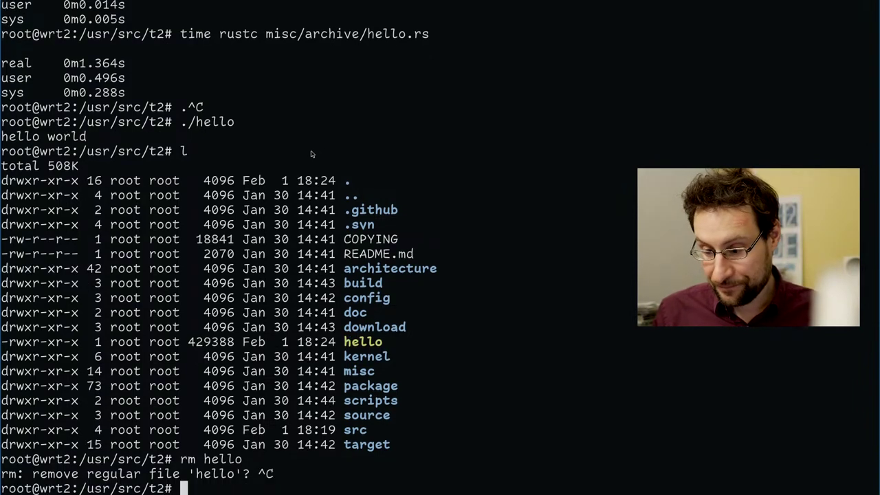
# Run ./scripts/Emerge-Pkg -missing=only -v valrgrind, which reports 'No such package'.
pyautogui.write('.7sc')
pyautogui.hotkey('ctrl', 'c')
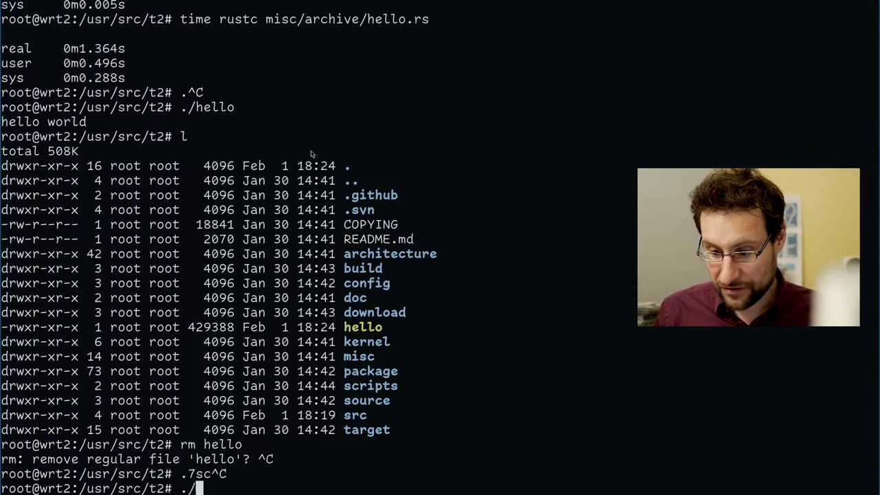
pyautogui.write('./sc')
pyautogui.press('Tab')
pyautogui.write('E')
pyautogui.press('Tab')
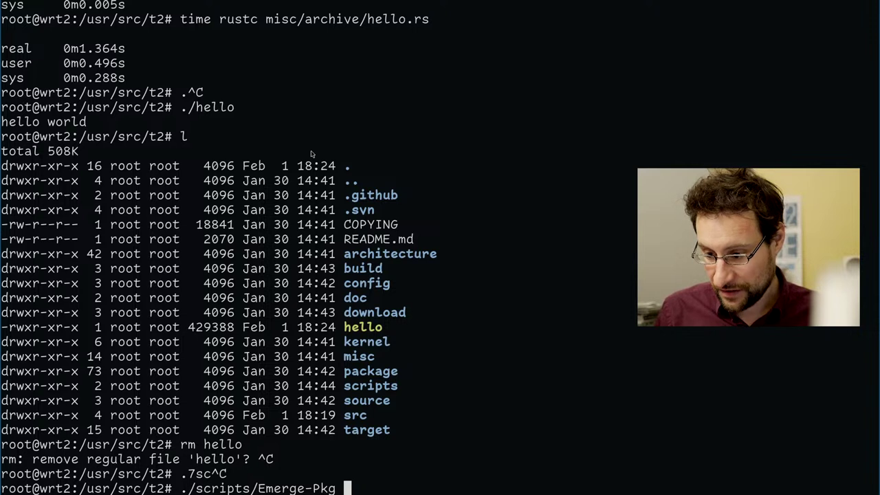
pyautogui.write('-deps=')
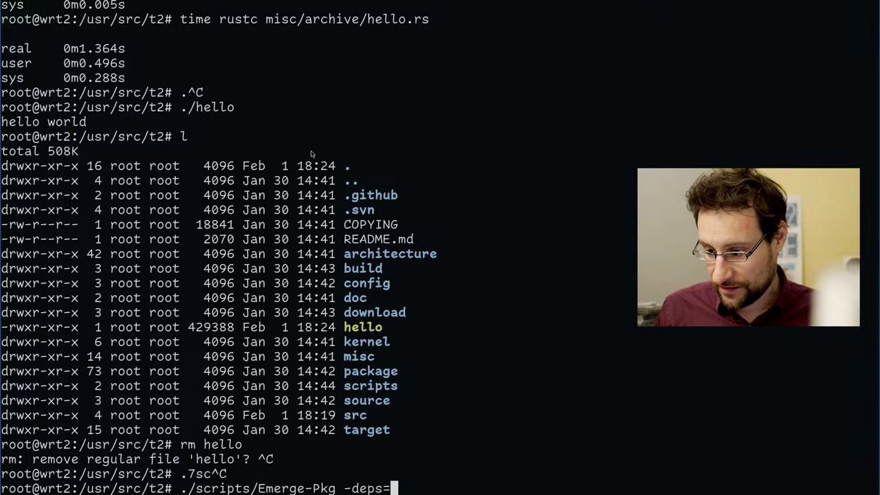
pyautogui.press('BackSpace')
pyautogui.press('BackSpace')
pyautogui.press('BackSpace')
pyautogui.press('BackSpace')
pyautogui.press('BackSpace')
pyautogui.write('missing=')
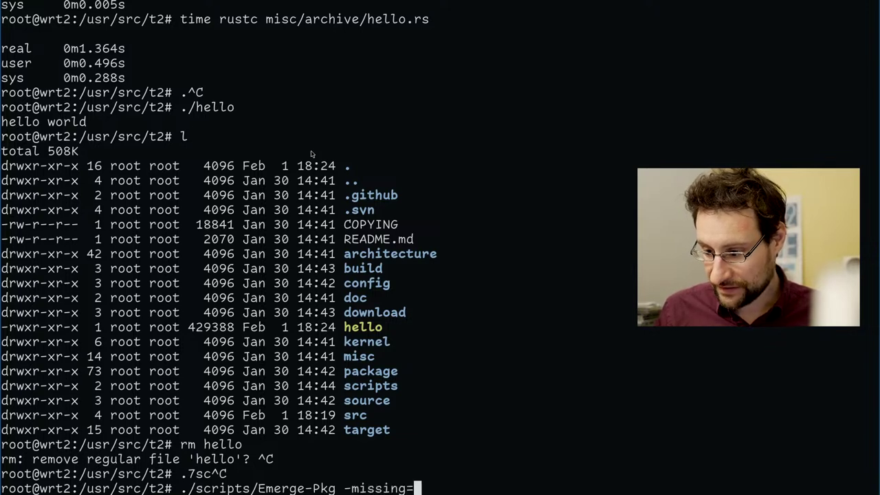
pyautogui.write('only -v ')
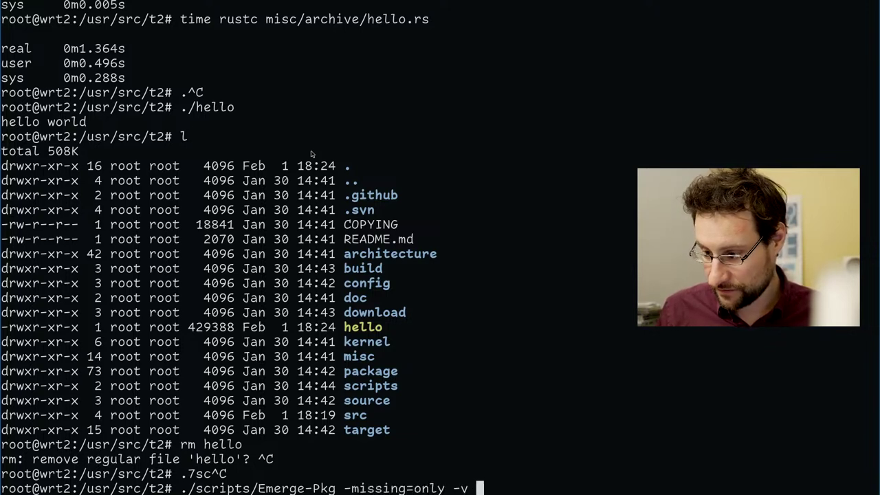
pyautogui.write('valrgrind')
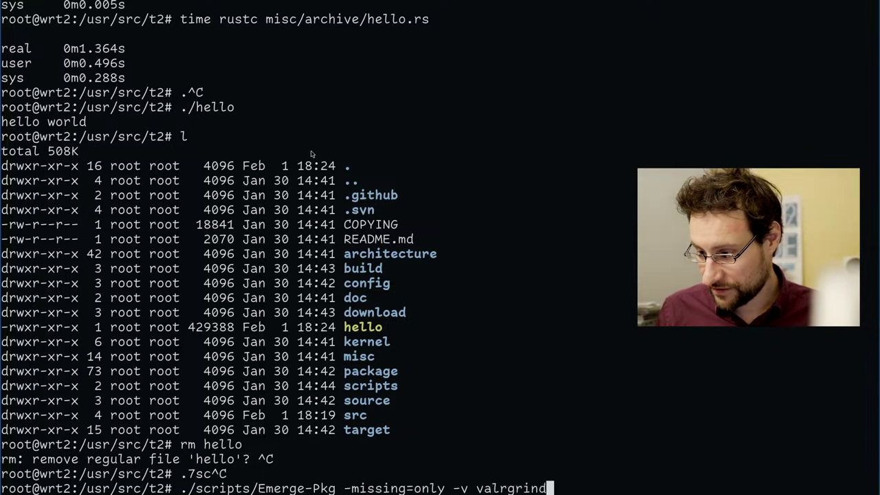
pyautogui.press('Return')
# Fix the valgrind spelling and rerun, downloading valgrind-3.20.0.tar.bz2 for checksumming.
pyautogui.press('Up')
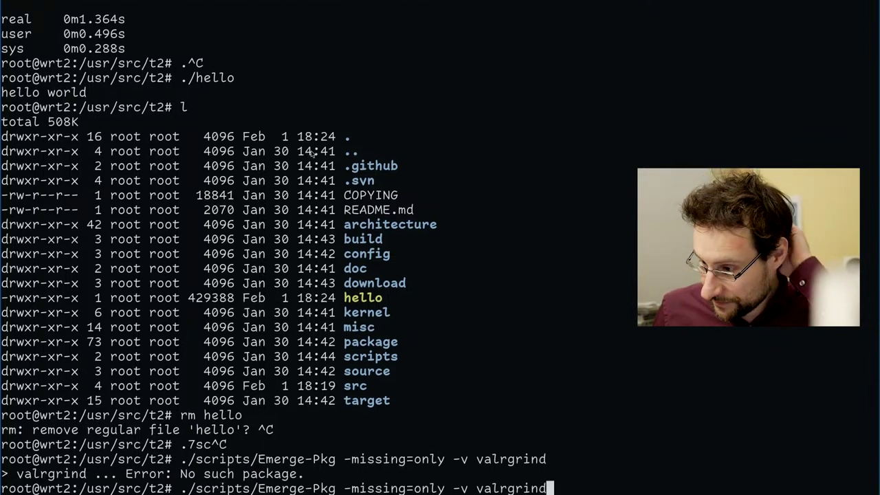
pyautogui.press('Left')
pyautogui.press('Left')
pyautogui.press('Left')
pyautogui.press('Left')
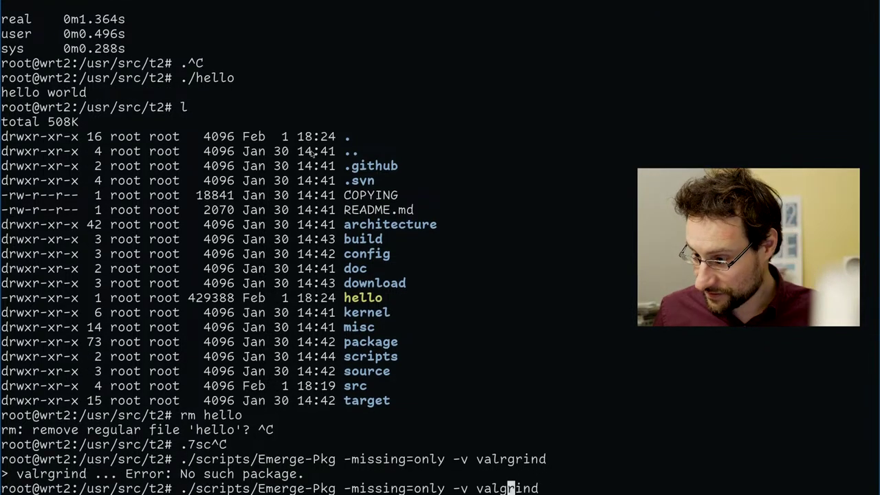
pyautogui.press('Return')
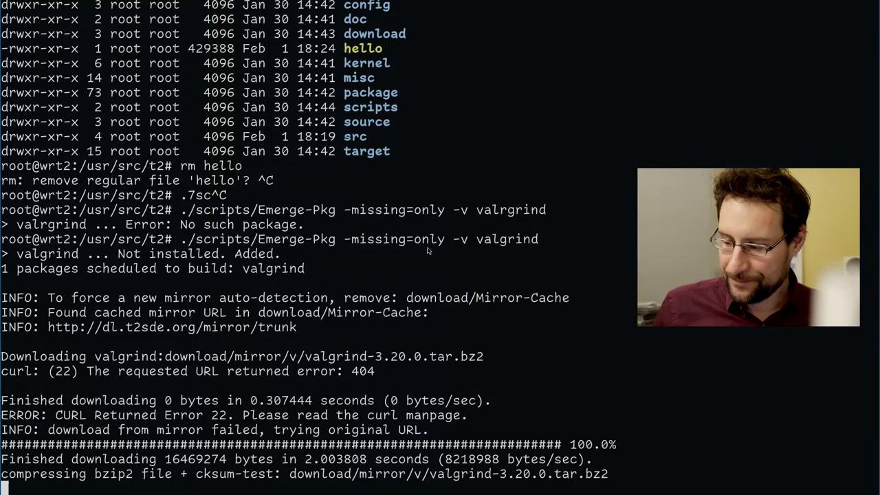
# Clear the screen and run 'svn di scripts/' to show the scripts/functions.in edit.
pyautogui.hotkey('ctrl', 'l')
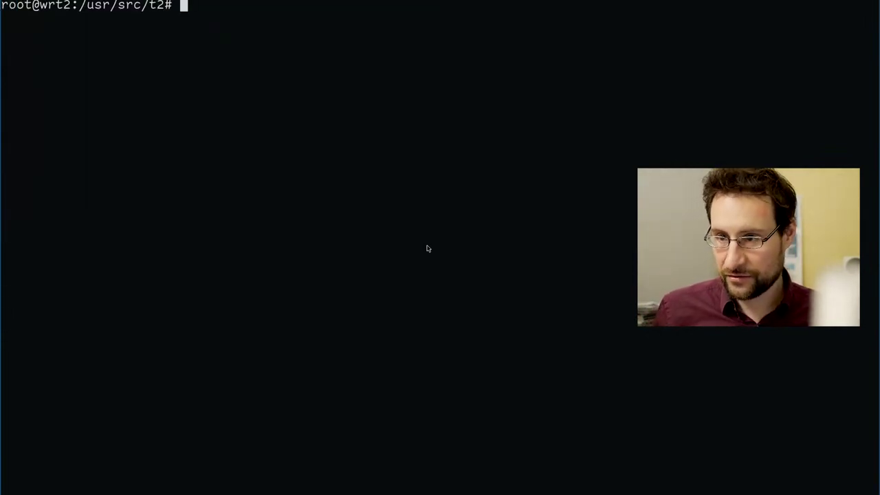
pyautogui.write('svn di scripts/')
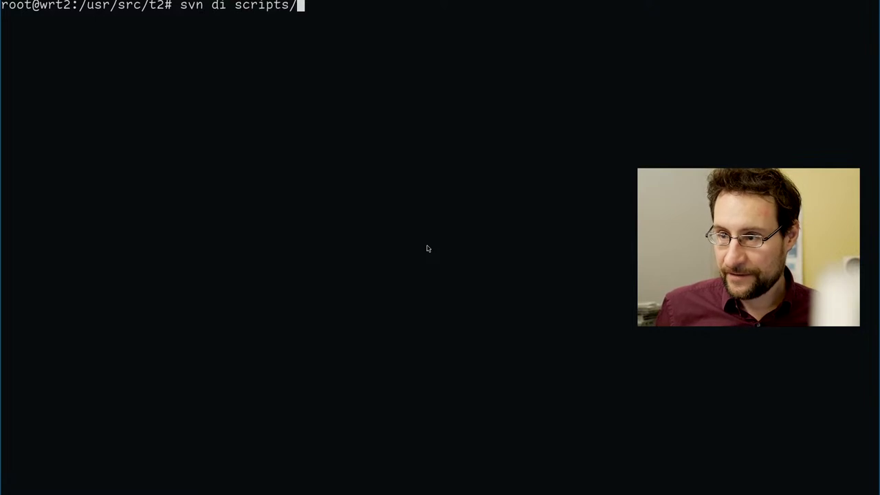
pyautogui.press('Return')
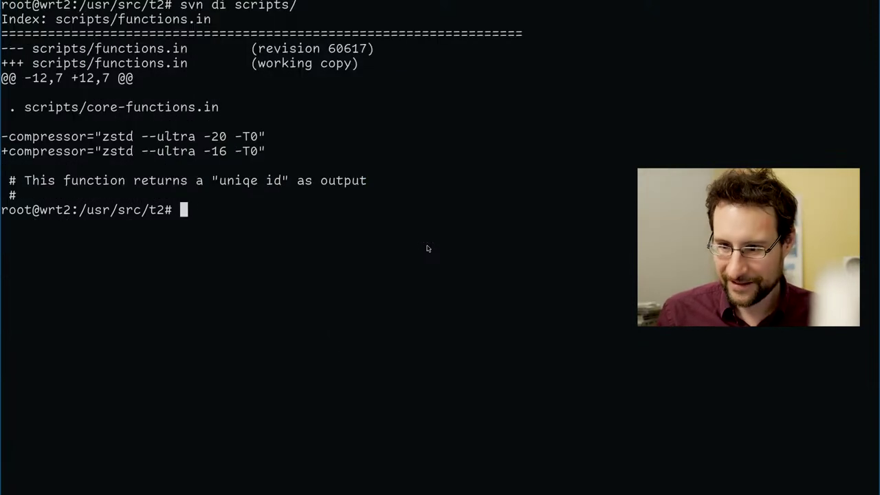
# Check CPU, memory and valgrind build processes in btop, then quit back to the shell.
pyautogui.write('btop')
pyautogui.press('Return')
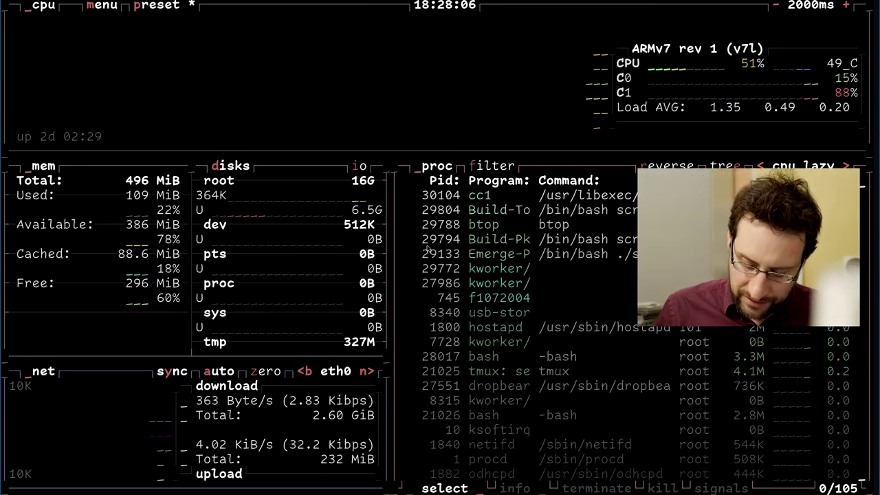
pyautogui.press('q')
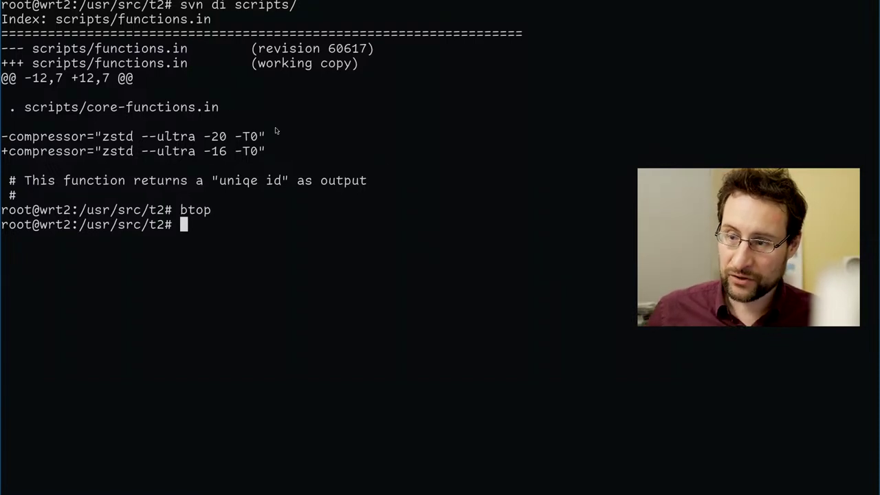
# Select the old zstd --ultra -20 compression level in the svn diff.
pyautogui.moveTo(205, 137); pyautogui.dragTo(243, 139)
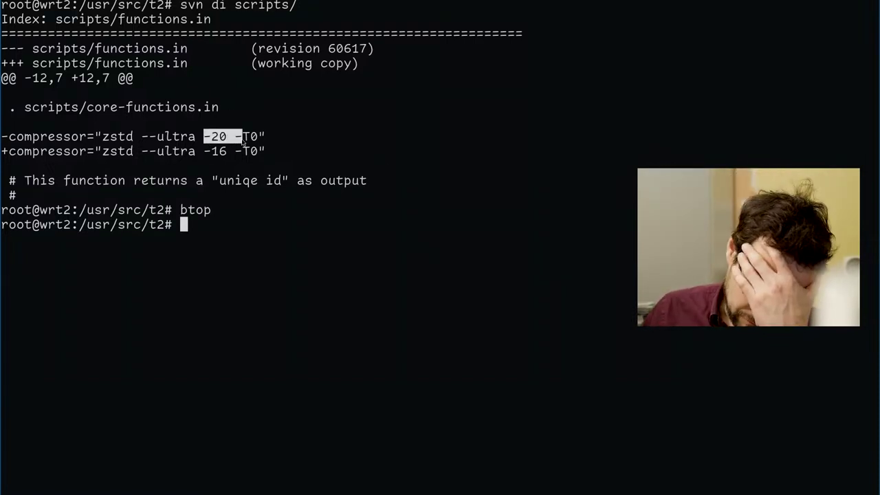
pyautogui.click(206, 137)
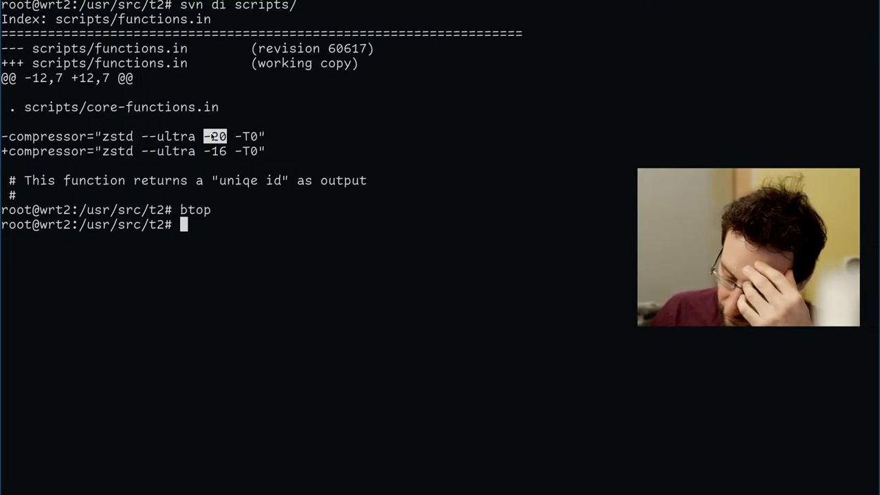
pyautogui.moveTo(204, 136); pyautogui.dragTo(229, 143)
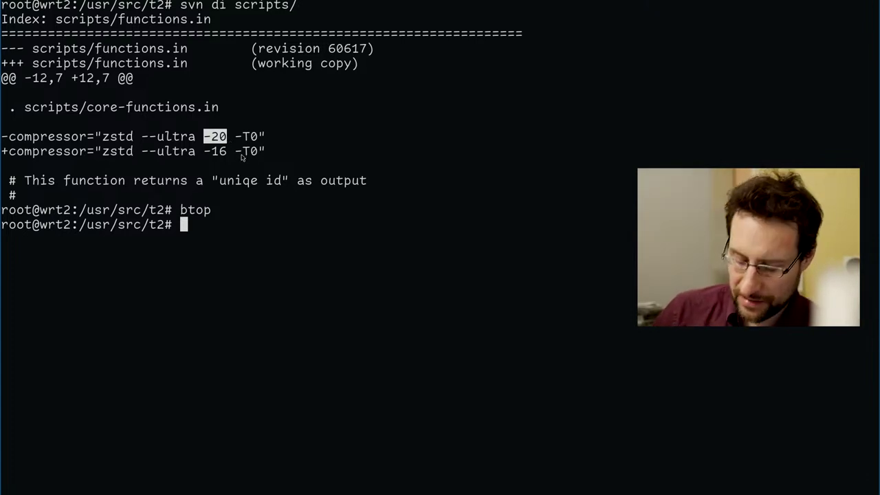
# Discard a stray colon and run the tab-completed architecture/ line.
pyautogui.write(':')
pyautogui.hotkey('ctrl', 'c')
pyautogui.write('arch')
pyautogui.press('Tab')
pyautogui.press('Return')
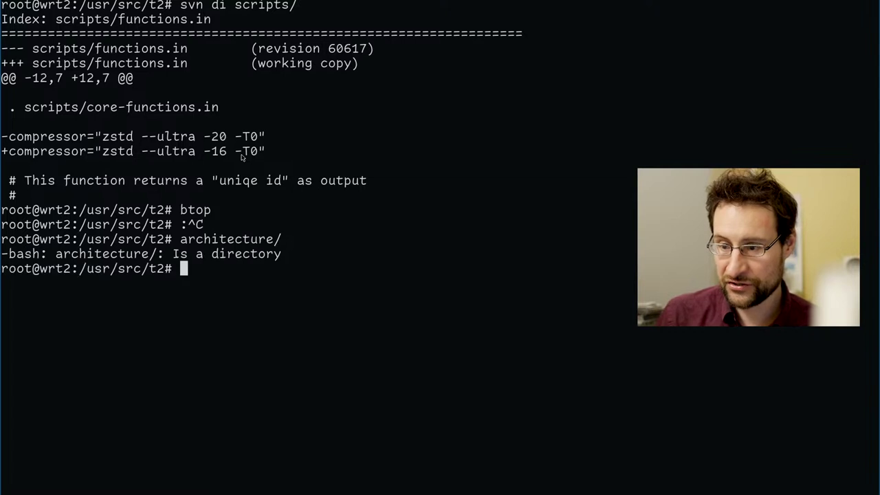
# Show the kernel info with uname -a (Linux 5.10.146) and machine type armv7l with uname -m.
pyautogui.write('uname -a')
pyautogui.press('Return')
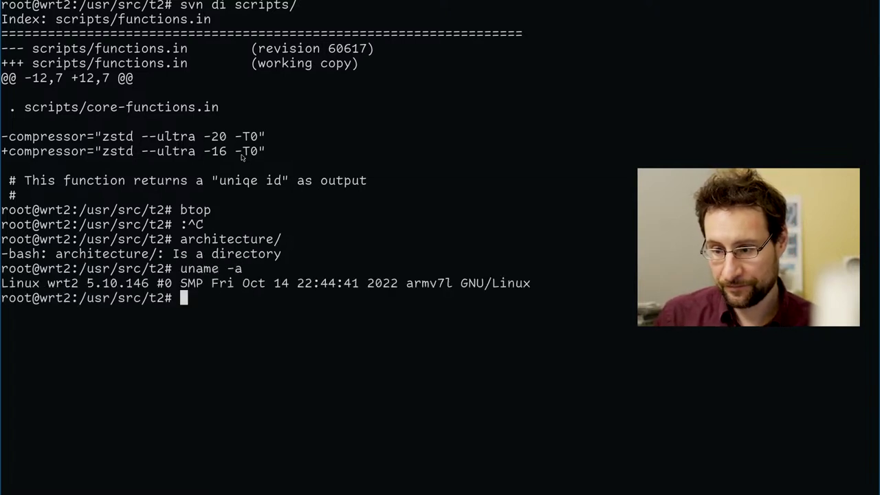
pyautogui.press('Up')
pyautogui.press('BackSpace')
pyautogui.write('me -m')
pyautogui.press('Return')
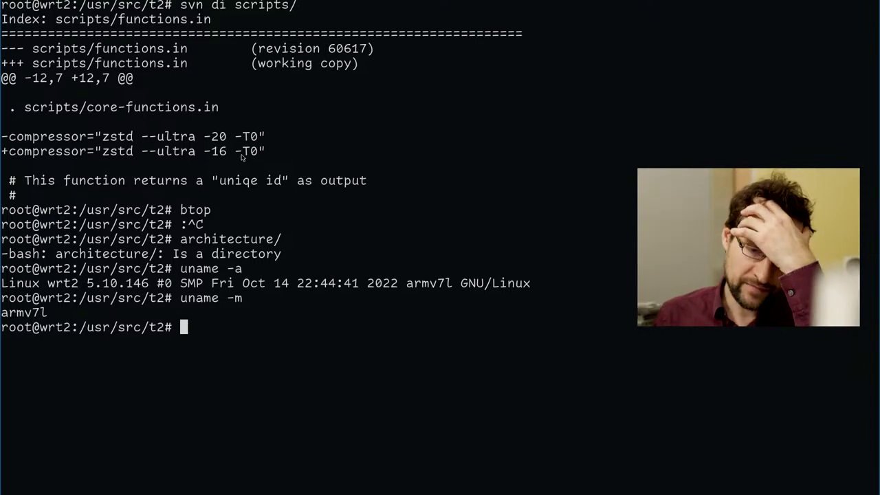
# Show memory usage with free (507952 KB total) and prepare free -h.
pyautogui.write('free')
pyautogui.press('Return')
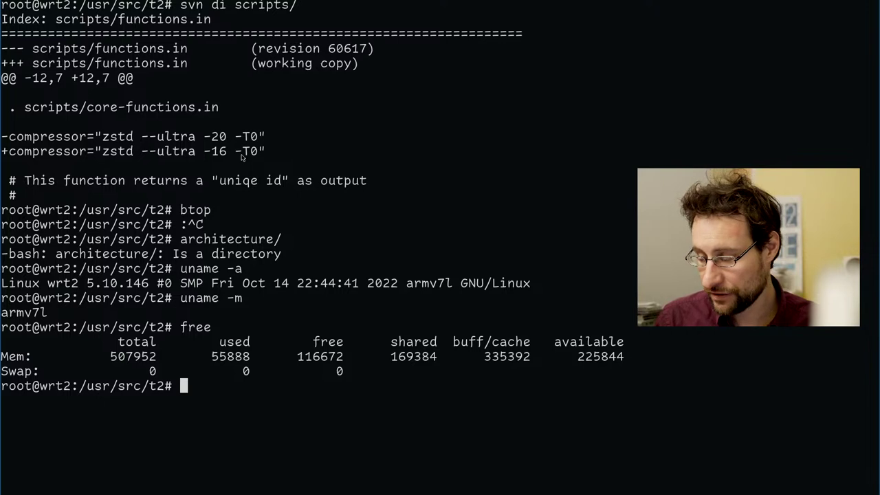
pyautogui.press('Up')
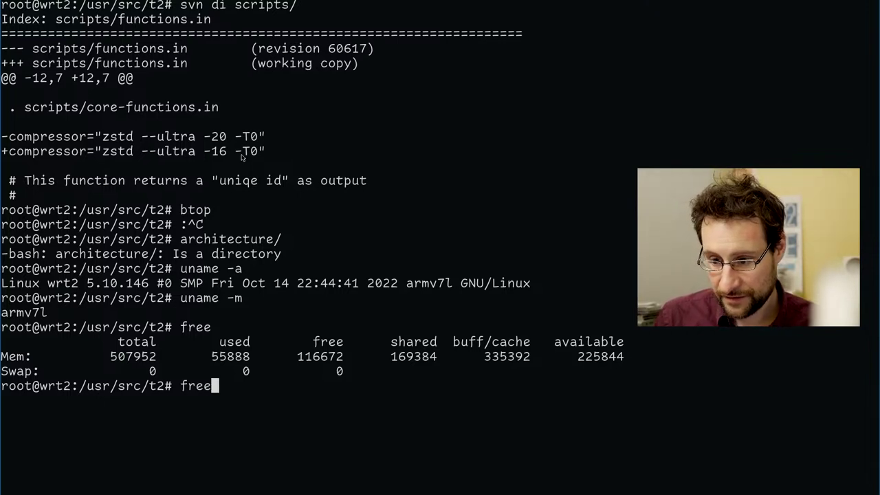
pyautogui.write('-h')
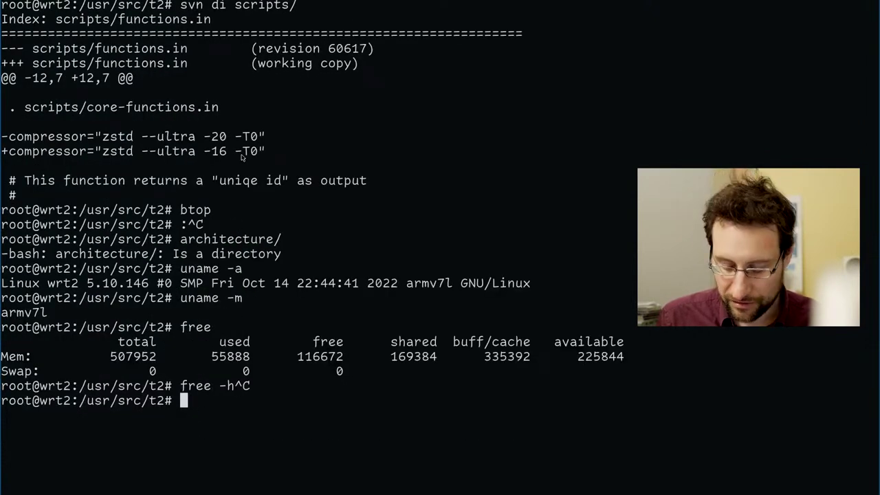
# List the dual-core ARM Cortex-A9 details with lscpu, then switch to the valgrind build tmux window.
pyautogui.write('lscpu')
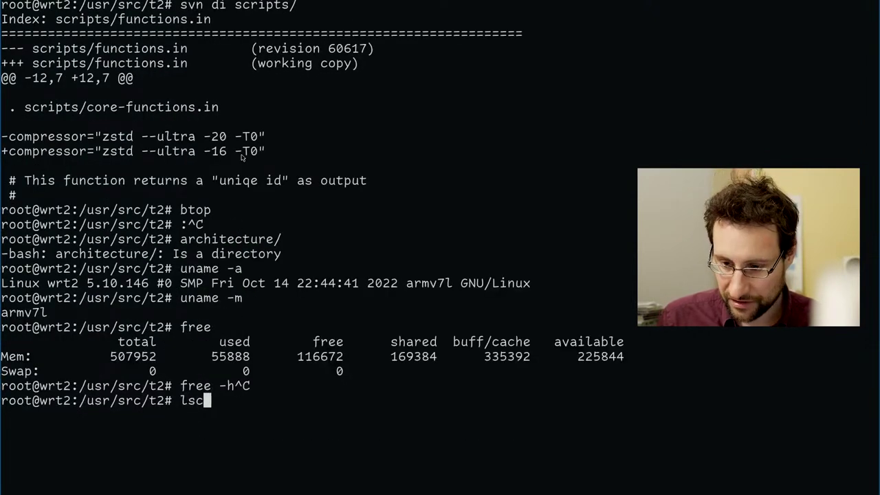
pyautogui.press('Return')
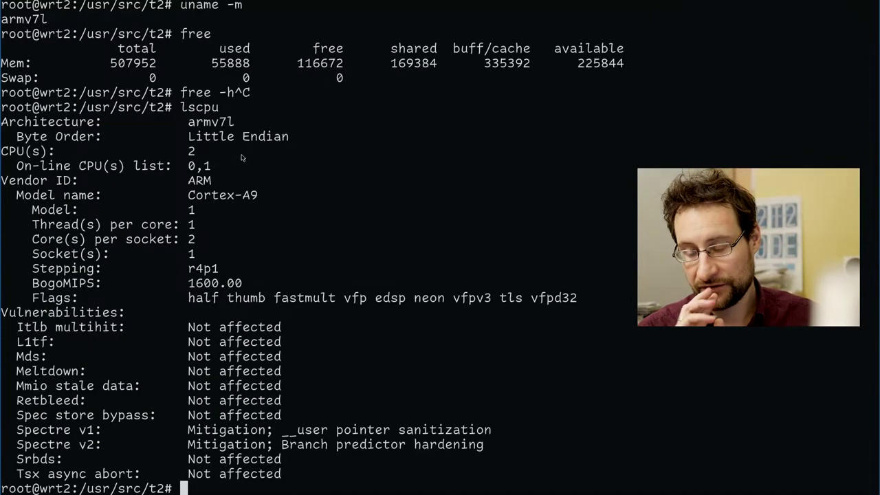
pyautogui.write('0')
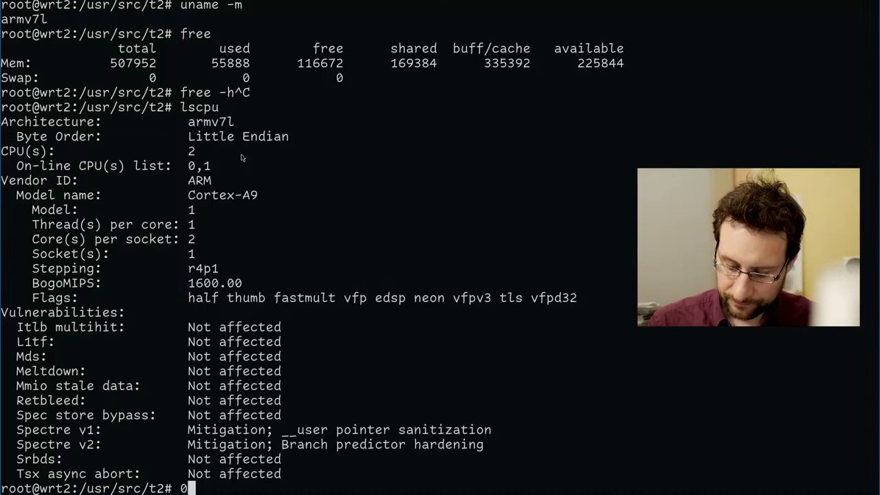
pyautogui.write('0')
pyautogui.hotkey('ctrl', 'a')
pyautogui.press('n')
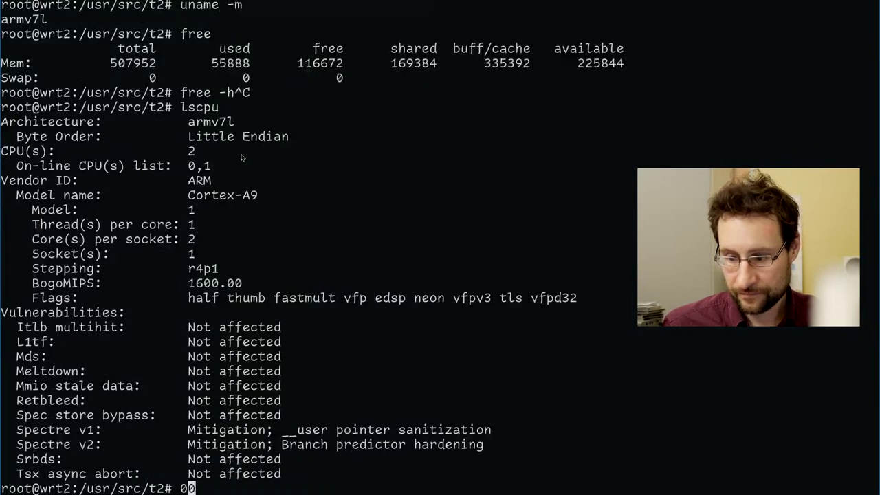
# Print the valgrind package description with cat package/*/valgrind/valgrind.desc.
pyautogui.write('cat')
pyautogui.hotkey('ctrl', 'c')
pyautogui.write('at pac')
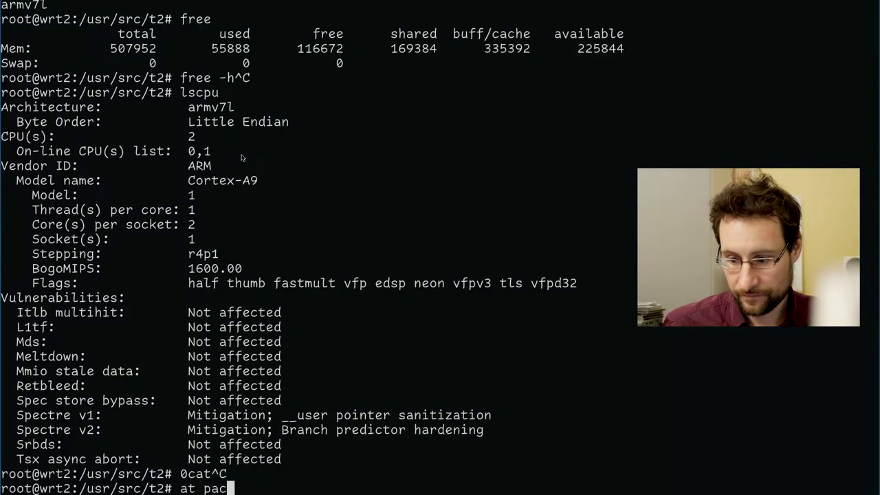
pyautogui.hotkey('ctrl', 'c')
pyautogui.write('cat package/*/')
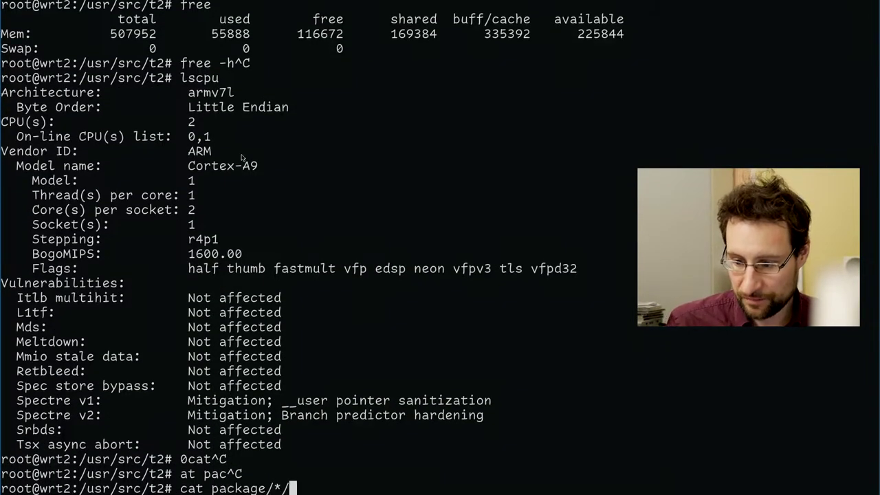
pyautogui.write('valgr')
pyautogui.press('Tab')
pyautogui.press('Tab')
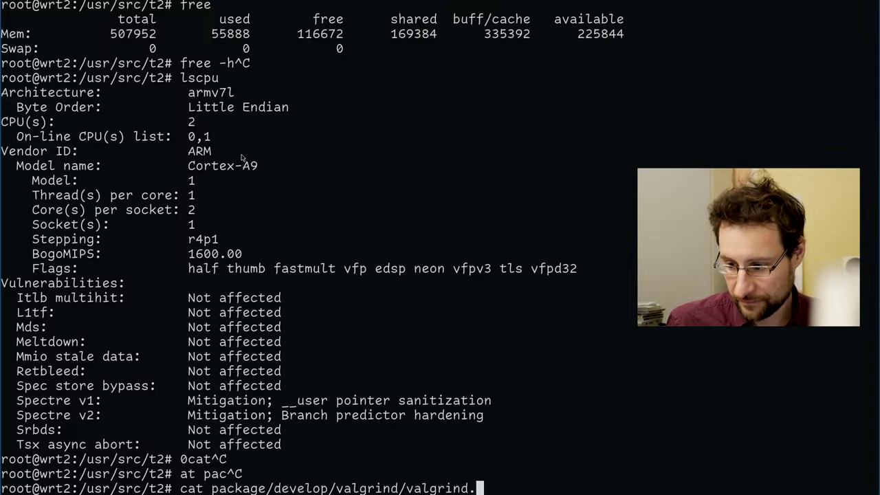
pyautogui.write('desc')
pyautogui.press('Return')
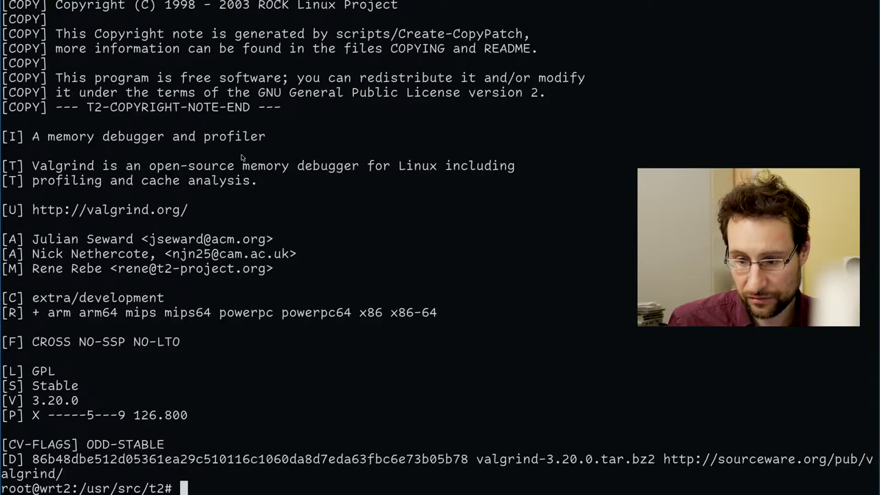
# Switch to the valgrind build window and abort the Emerge-Pkg build with Ctrl+C.
pyautogui.hotkey('ctrl', 'a')
pyautogui.press('n')
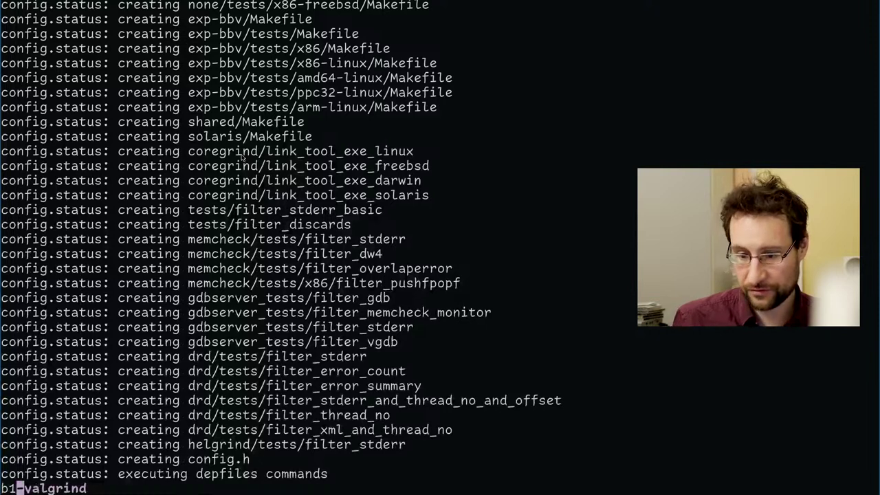
pyautogui.press('BackSpace')
pyautogui.press('BackSpace')
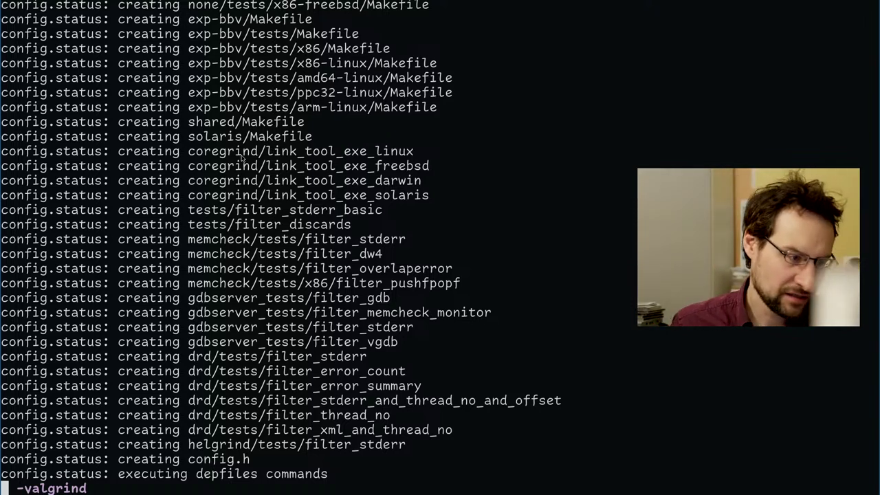
pyautogui.hotkey('alt', 'Tab')
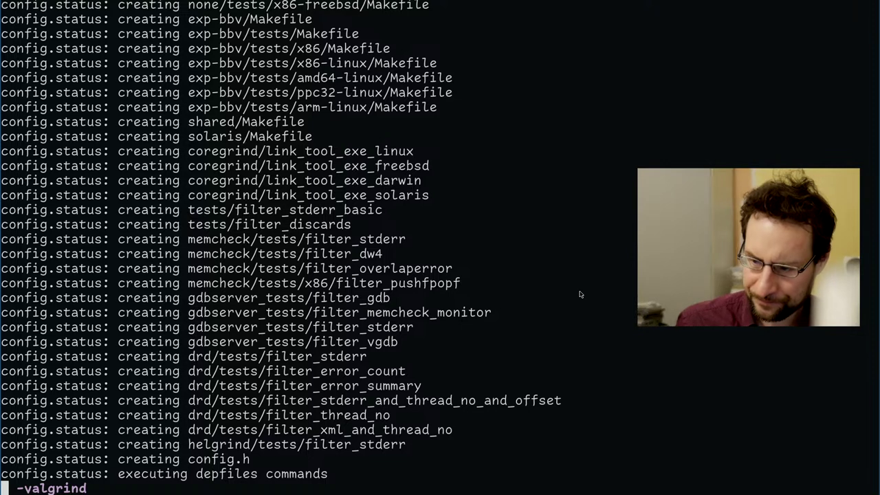
pyautogui.hotkey('ctrl', 'c')
pyautogui.press('Up')
pyautogui.hotkey('ctrl', 'c')
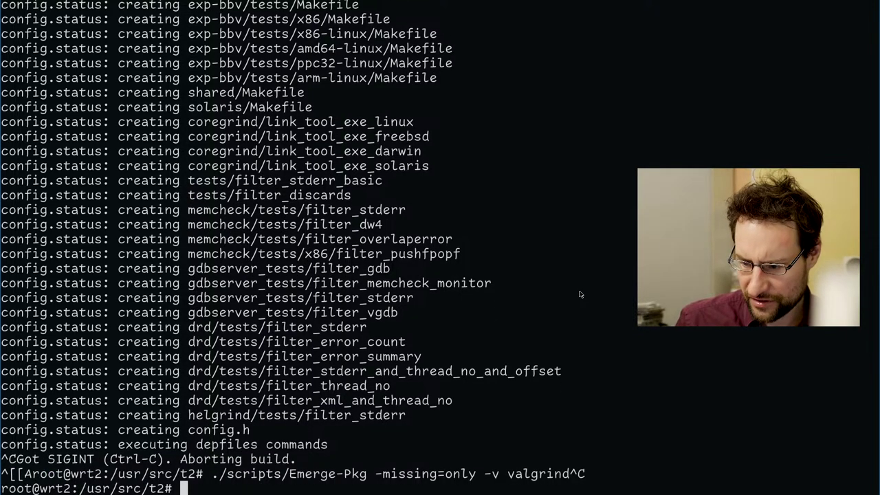
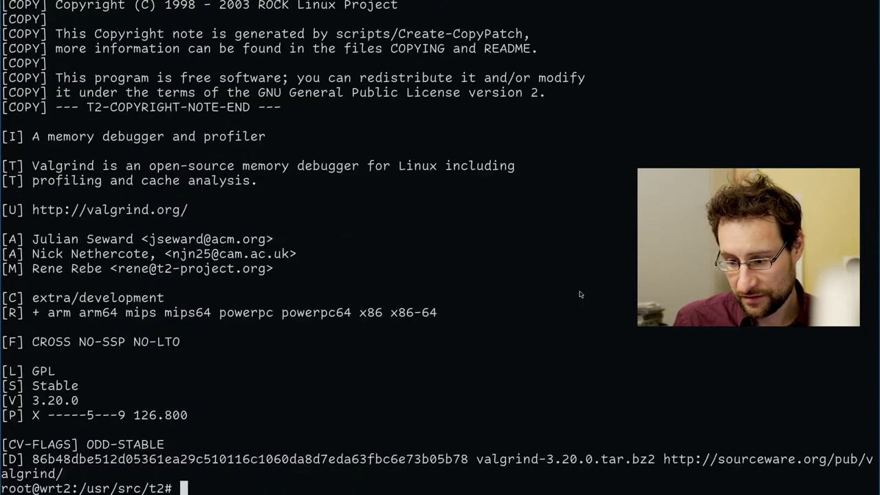
# Enter package/ and update the working copy to revision 60618 with svn up.
pyautogui.write('cd package/')
pyautogui.press('Return')
pyautogui.write('gre')
pyautogui.hotkey('ctrl', 'c')
pyautogui.write('svn up')
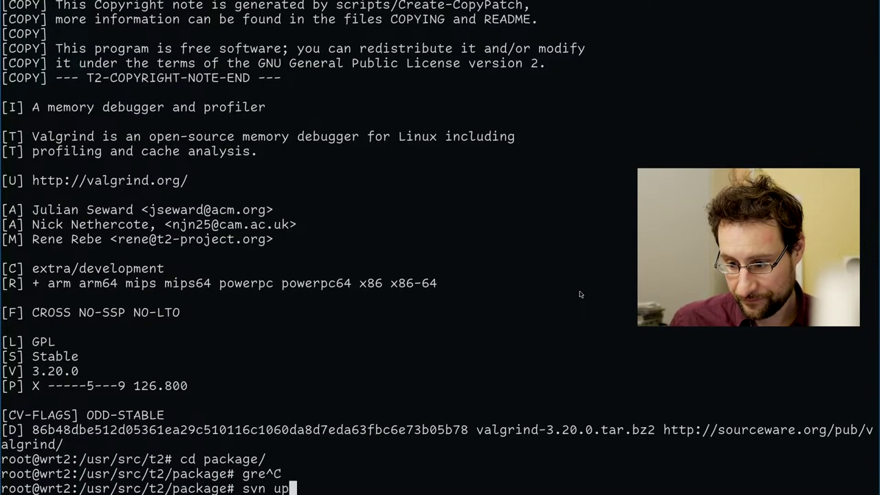
pyautogui.press('Return')
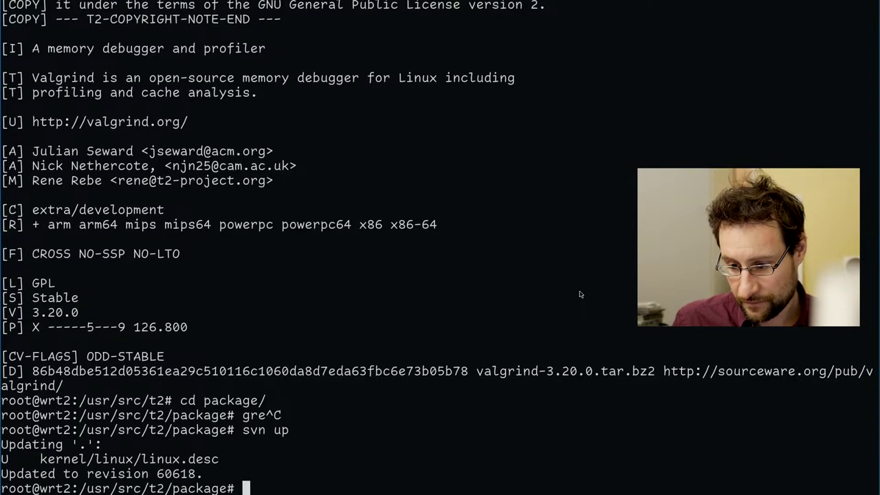
# Grep all package caches for valgrind, then recall the command, keeping only */*/*.cache.
pyautogui.write('grep valgrind *')
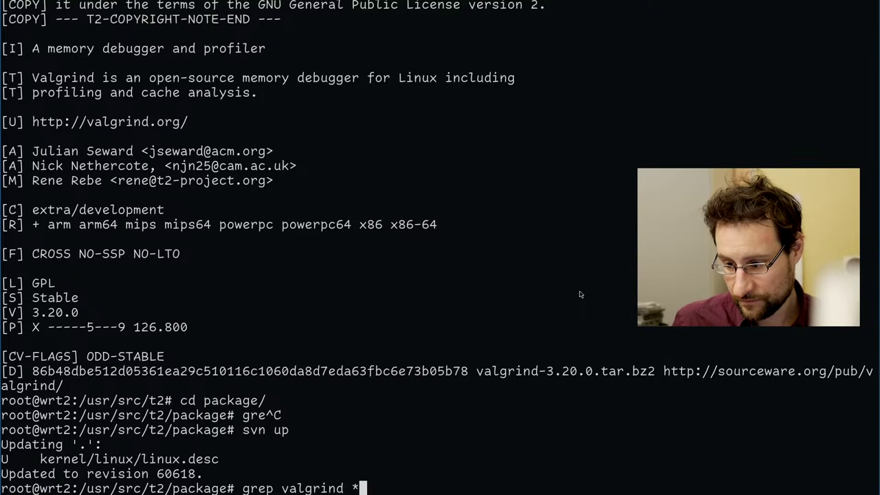
pyautogui.write('/*/*.')
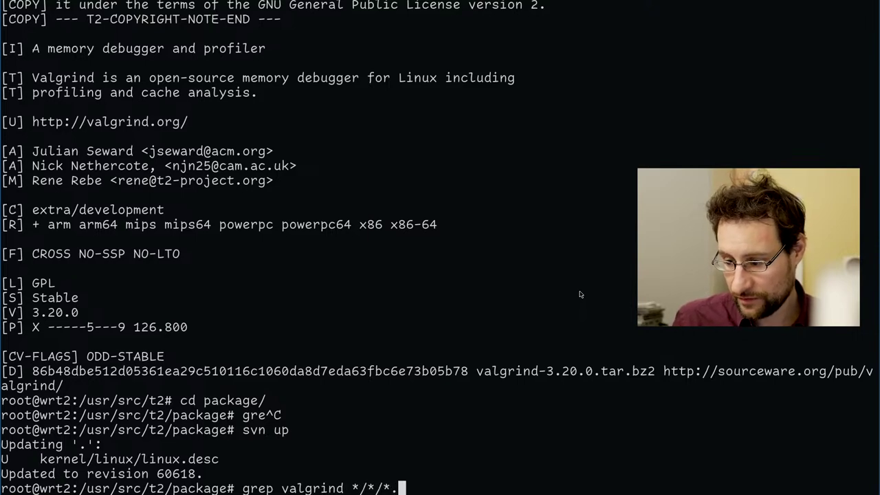
pyautogui.write('cache')
pyautogui.press('Return')
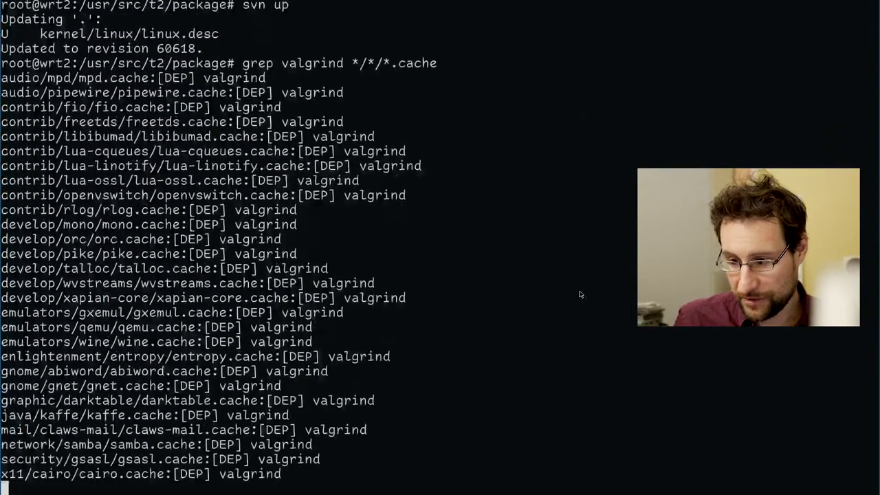
pyautogui.press('Up')
pyautogui.press('Home')
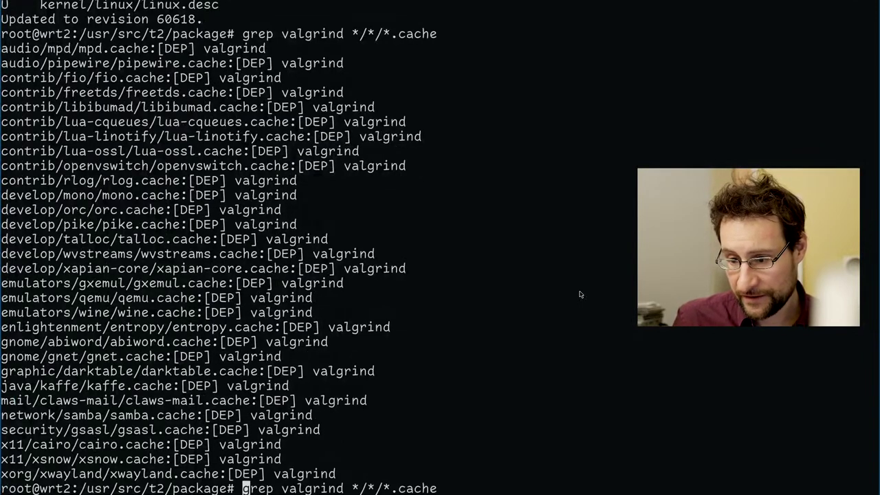
pyautogui.press('Delete')
pyautogui.press('Delete')
pyautogui.press('Delete')
pyautogui.press('Delete')
pyautogui.press('Delete')
pyautogui.press('Delete')
pyautogui.press('Delete')
pyautogui.press('Delete')
pyautogui.press('Delete')
pyautogui.press('Delete')
pyautogui.press('Delete')
pyautogui.press('Delete')
pyautogui.press('Delete')
pyautogui.press('Delete')
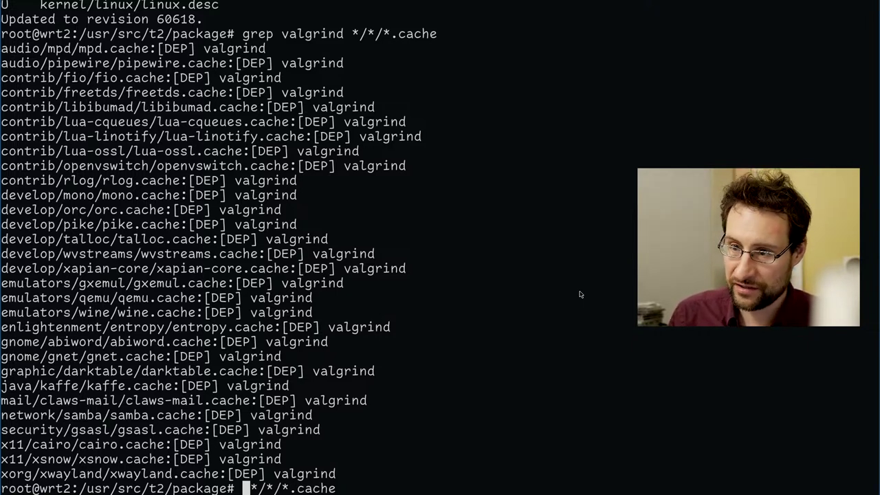
# Delete valgrind lines from all package caches with sed and review the svn diff.
pyautogui.write('sed ')
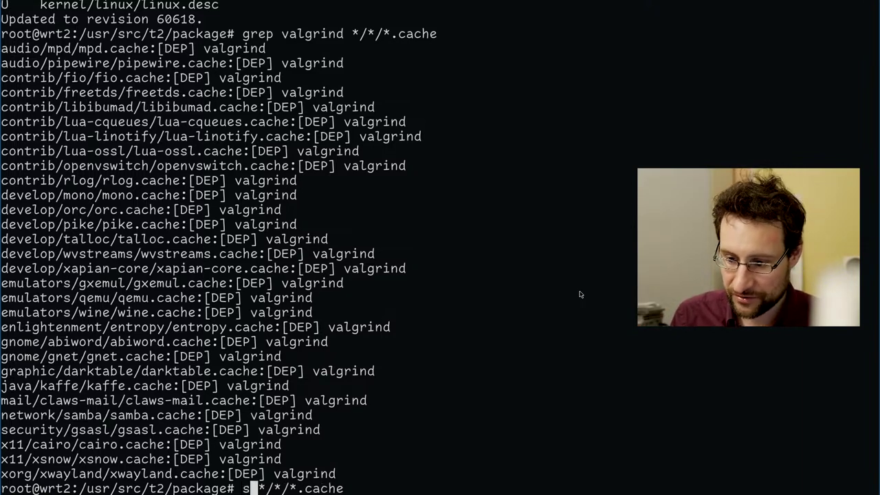
pyautogui.write('/valgrind/')
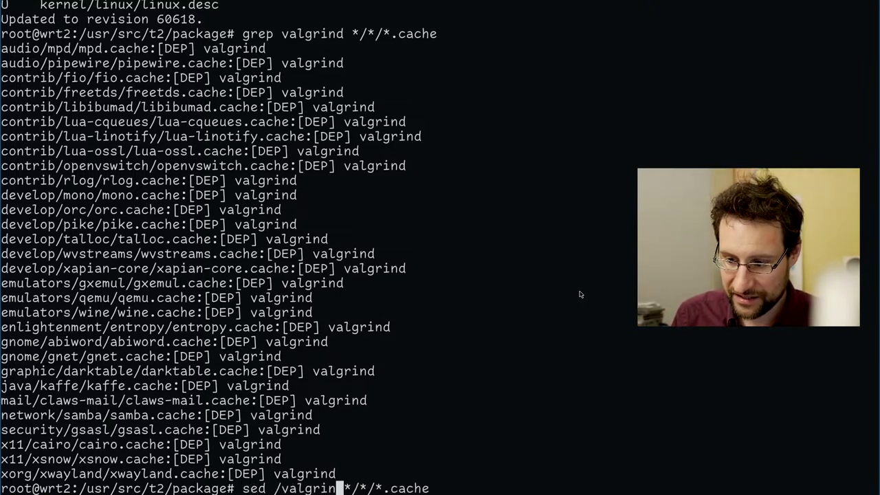
pyautogui.write('d -i')
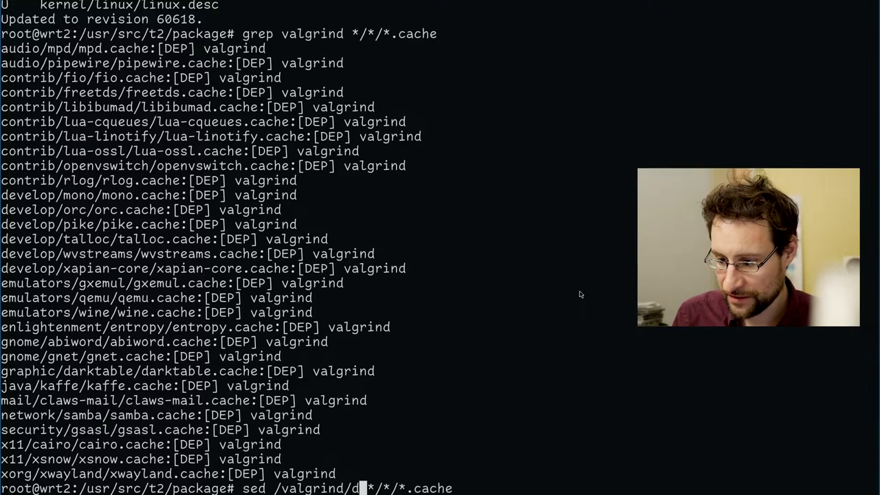
pyautogui.press('Return')
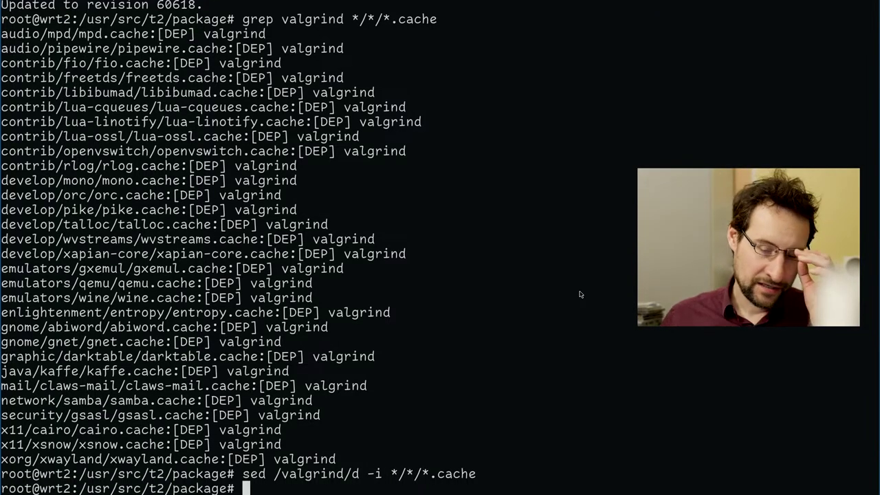
pyautogui.write('svn di')
pyautogui.press('Return')
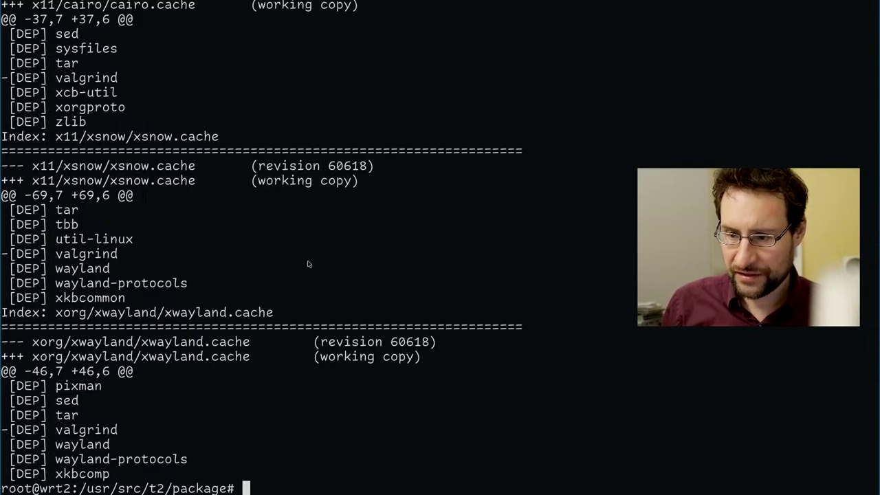
# Start an svn commit of the modified cache files.
pyautogui.write('svn di')
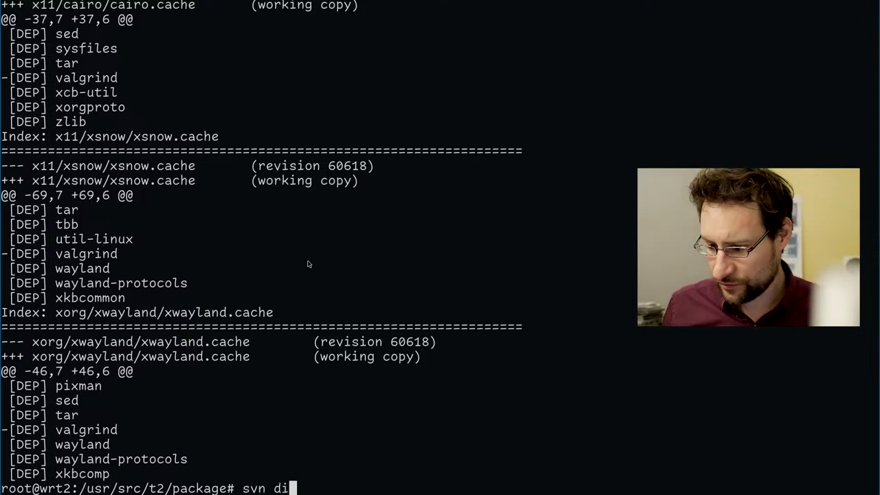
pyautogui.press('Up')
pyautogui.hotkey('ctrl', 'c')
pyautogui.write('svn ci')
pyautogui.press('Return')
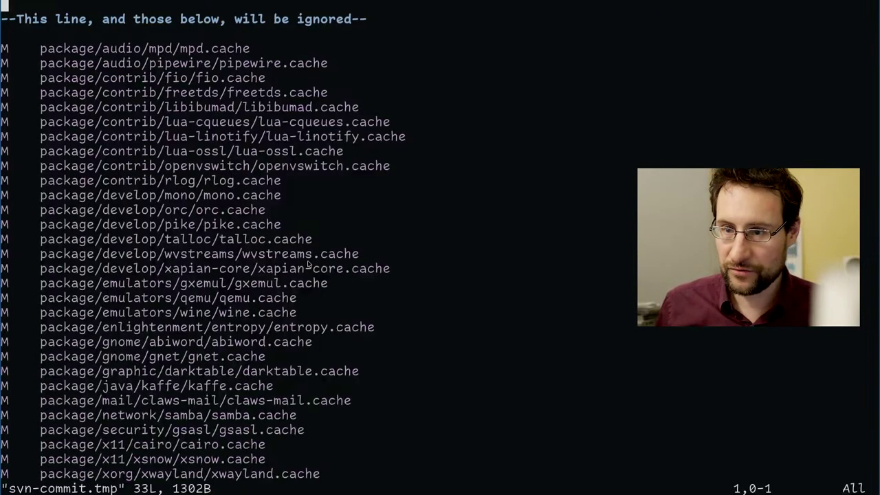
# Save the commit message '* removed valgrind from *.cache' and authenticate with the committer's username.
pyautogui.press('i')
pyautogui.press('Tab')
pyautogui.write('* rem')
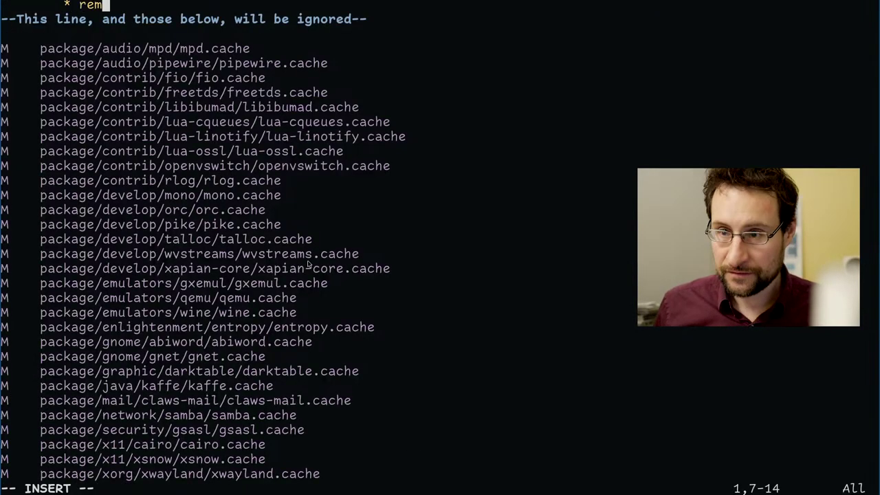
pyautogui.write('oved valgrind from *.cache')
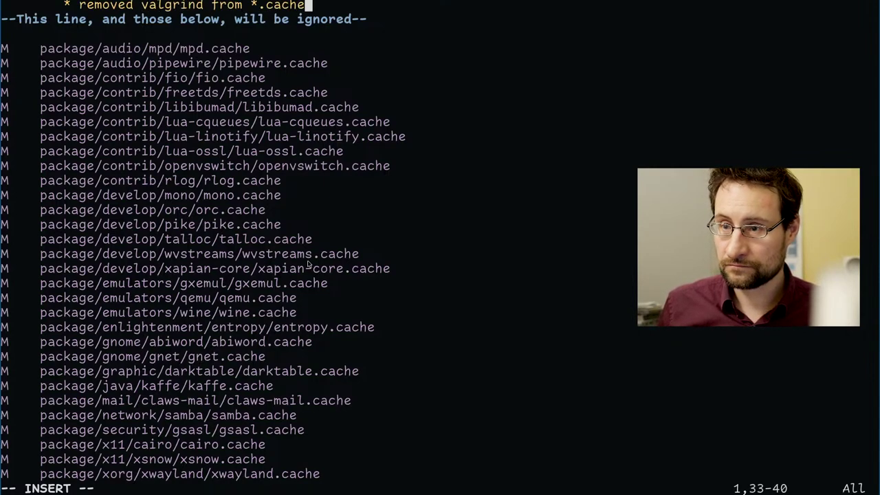
pyautogui.press('Escape')
pyautogui.write(':wq')
pyautogui.press('Return')
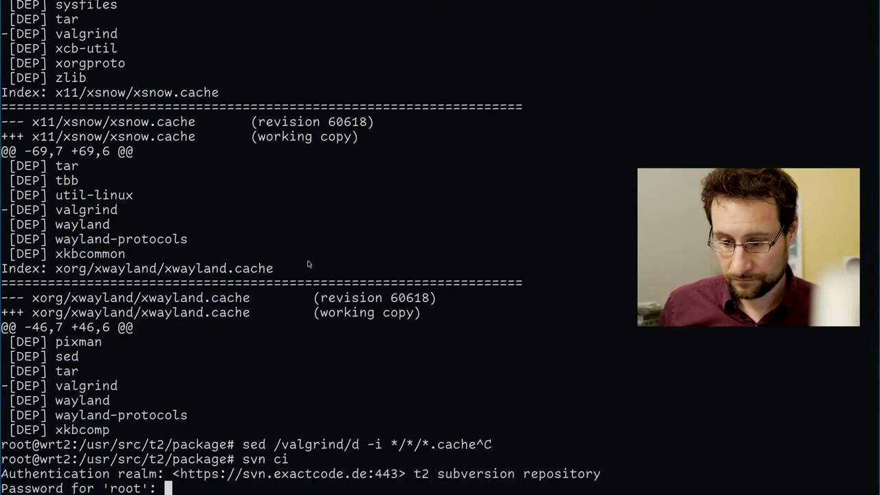
pyautogui.press('Return')
pyautogui.write('rene')
pyautogui.press('Return')
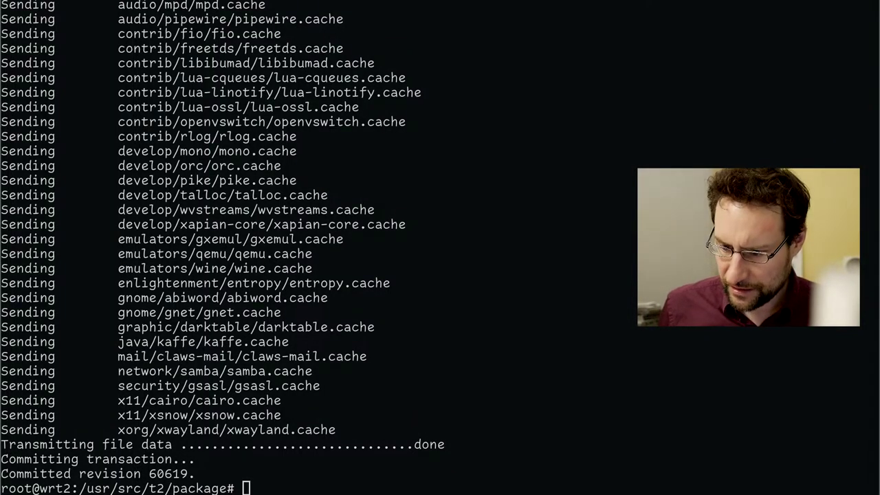
# Move up to the /usr/src/t2 directory and switch to screen window 0.
pyautogui.hotkey('ctrl', 'c')
pyautogui.write('.')
pyautogui.hotkey('ctrl', 'c')
pyautogui.write('.')
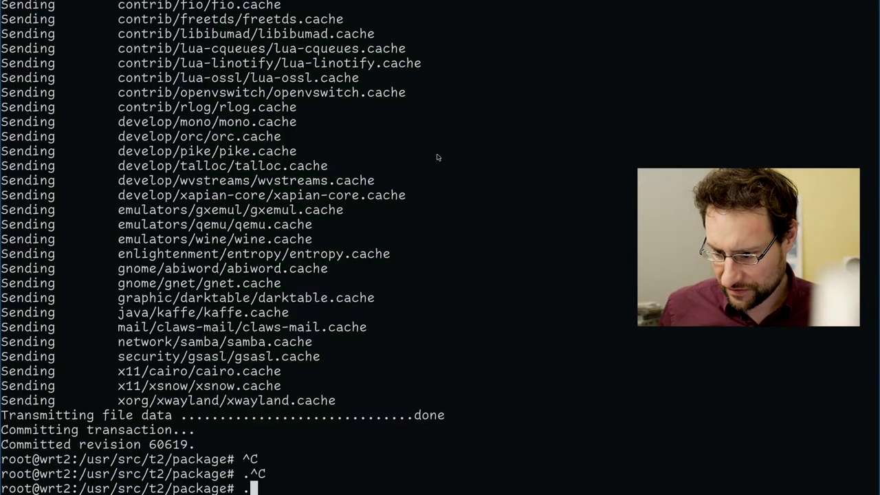
pyautogui.write('.')
pyautogui.press('Return')
pyautogui.write('0')
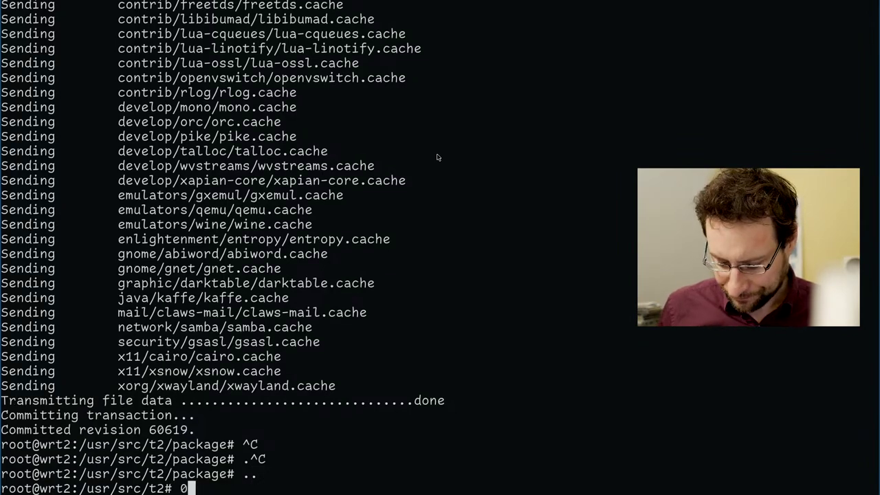
pyautogui.hotkey('ctrl', 'a')
pyautogui.press('0')
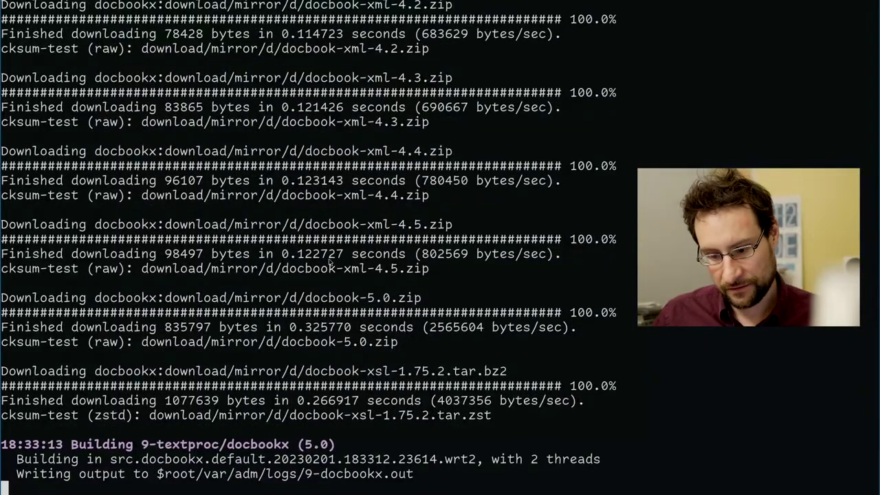
# Interrupt the docbookx build and check attr with Emerge-Pkg -missing=only -v.
pyautogui.hotkey('ctrl', 'c')
pyautogui.hotkey('ctrl', 'c')
pyautogui.hotkey('ctrl', 'c')
pyautogui.press('Up')
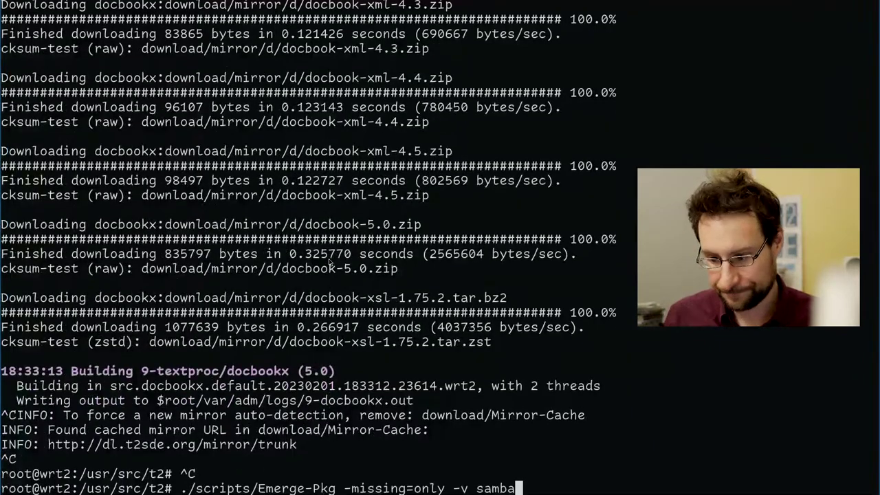
pyautogui.press('Left')
pyautogui.press('Left')
pyautogui.press('Left')
pyautogui.press('Left')
pyautogui.press('Left')
pyautogui.hotkey('ctrl', 'k')
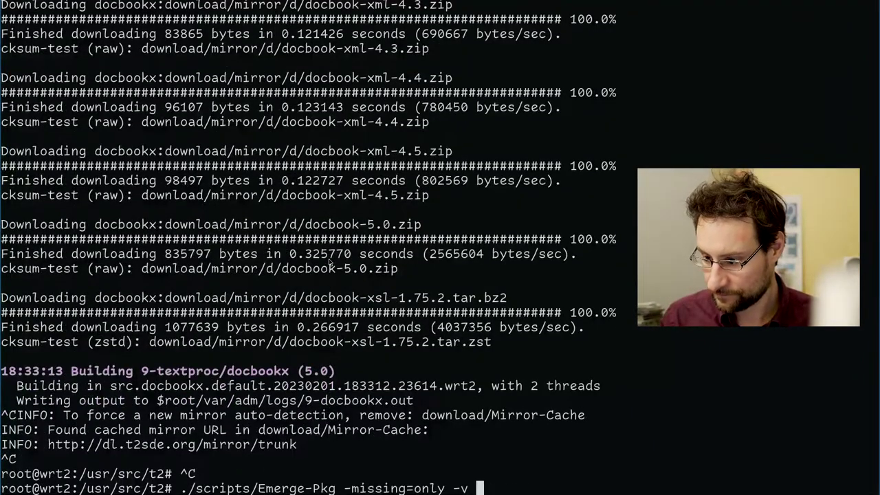
pyautogui.write('attr')
pyautogui.press('Return')
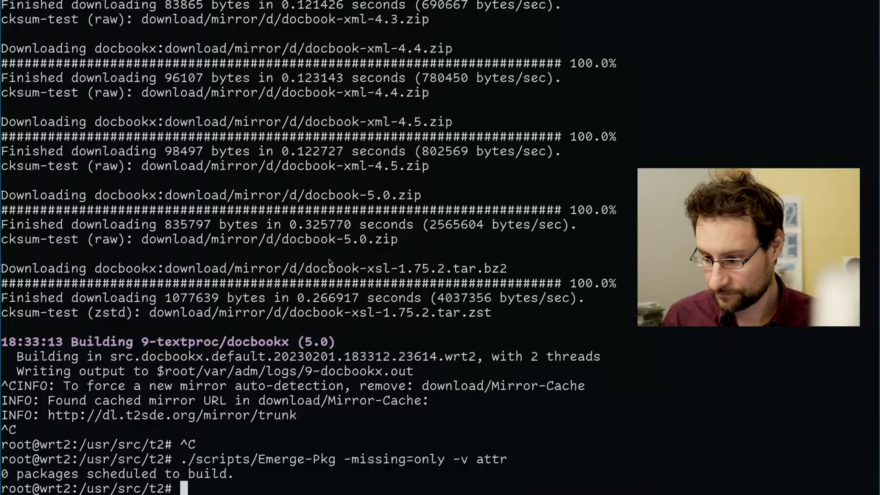
# Run the same missing-only Emerge-Pkg check for acl.
pyautogui.press('Up')
pyautogui.press('BackSpace')
pyautogui.press('BackSpace')
pyautogui.press('BackSpace')
pyautogui.press('BackSpace')
pyautogui.write('acl')
pyautogui.press('Return')
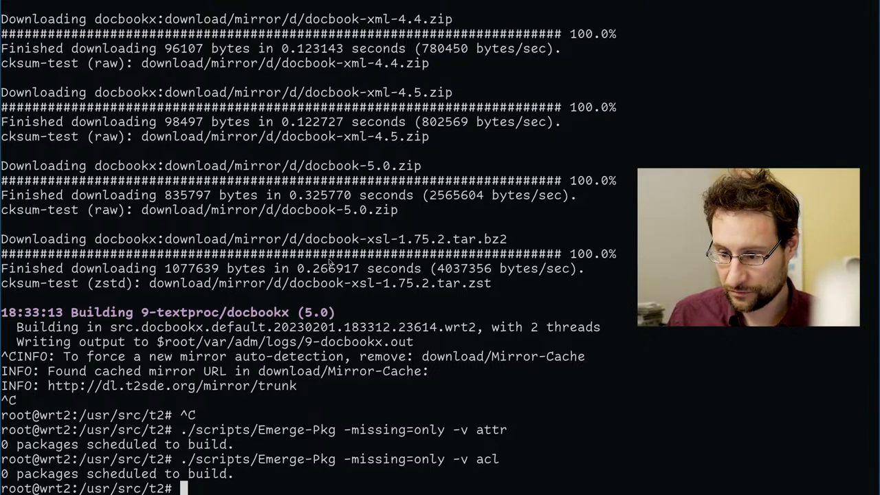
# Rerun the samba Emerge-Pkg command, scheduling docbookx, perl-parse-yapp and samba.
pyautogui.hotkey('ctrl', 'c')
pyautogui.hotkey('ctrl', 'c')
pyautogui.press('Up')
pyautogui.press('Up')
pyautogui.press('Up')
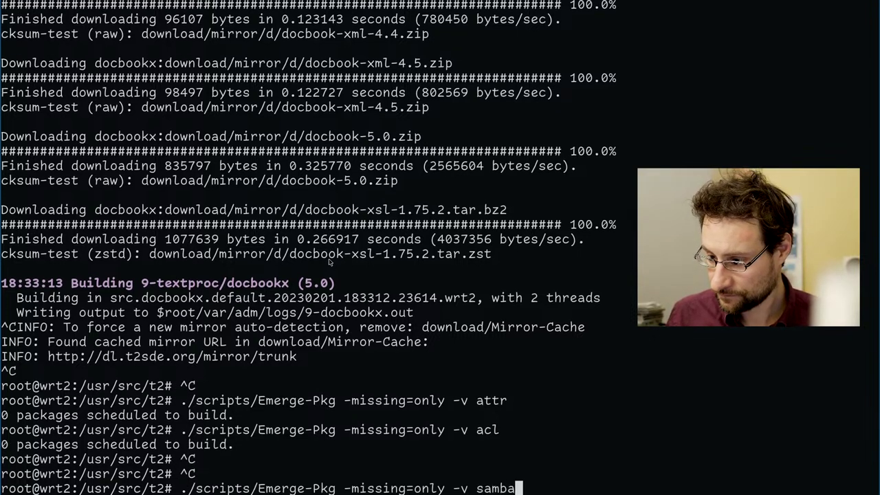
pyautogui.press('Return')
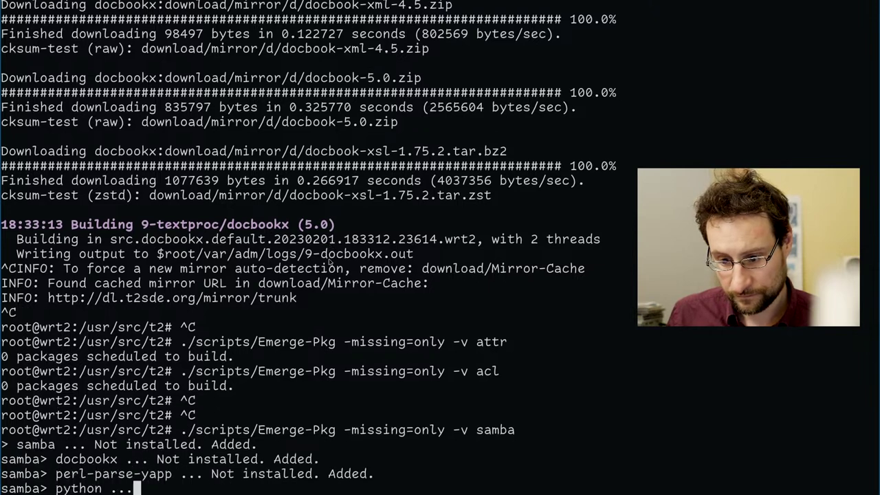
# Stop that build and recall the samba command with -deps=none inserted before samba.
pyautogui.hotkey('ctrl', 'c')
pyautogui.hotkey('ctrl', 'c')
pyautogui.hotkey('ctrl', 'c')
pyautogui.hotkey('ctrl', 'c')
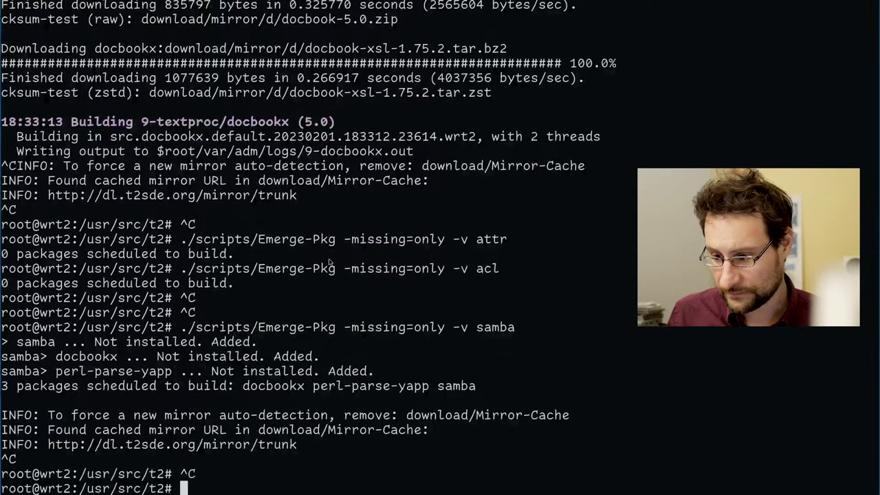
pyautogui.press('Up')
pyautogui.press('Left')
pyautogui.press('Left')
pyautogui.press('Left')
pyautogui.press('Left')
pyautogui.press('Left')
pyautogui.write('-desp')
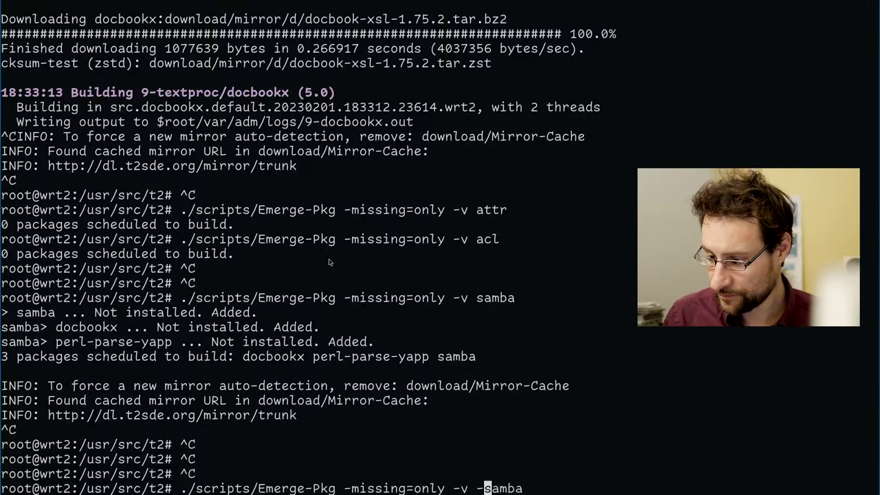
pyautogui.press('BackSpace')
pyautogui.press('BackSpace')
pyautogui.write('ps=none')
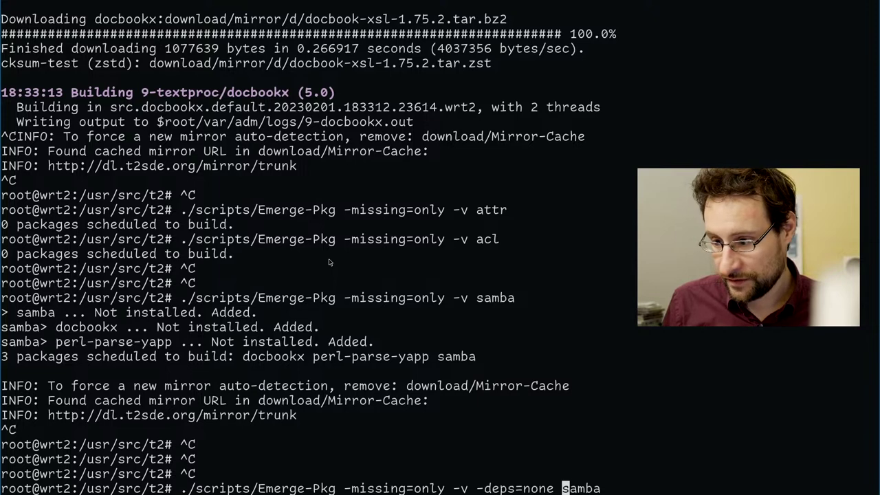
# Paste perl-parse-yapp before samba in the -deps=none command and run it.
pyautogui.write('-')
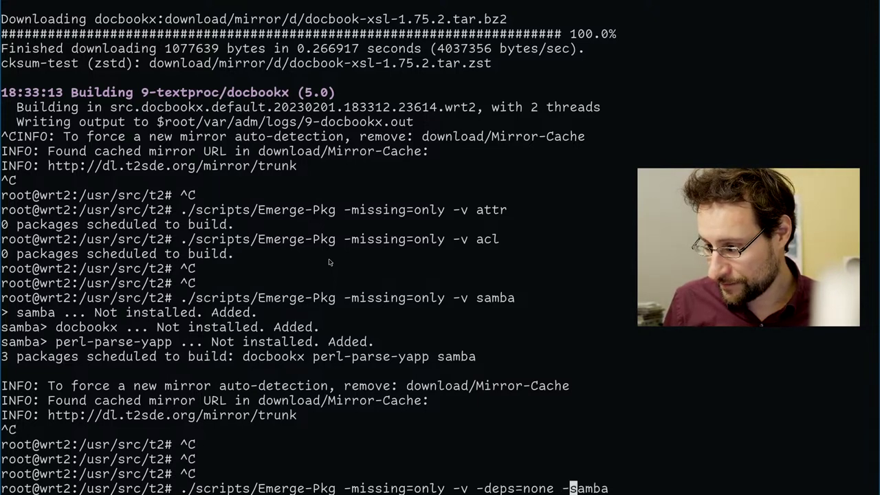
pyautogui.write('deps')
pyautogui.press('BackSpace')
pyautogui.press('BackSpace')
pyautogui.press('BackSpace')
pyautogui.press('BackSpace')
pyautogui.press('BackSpace')
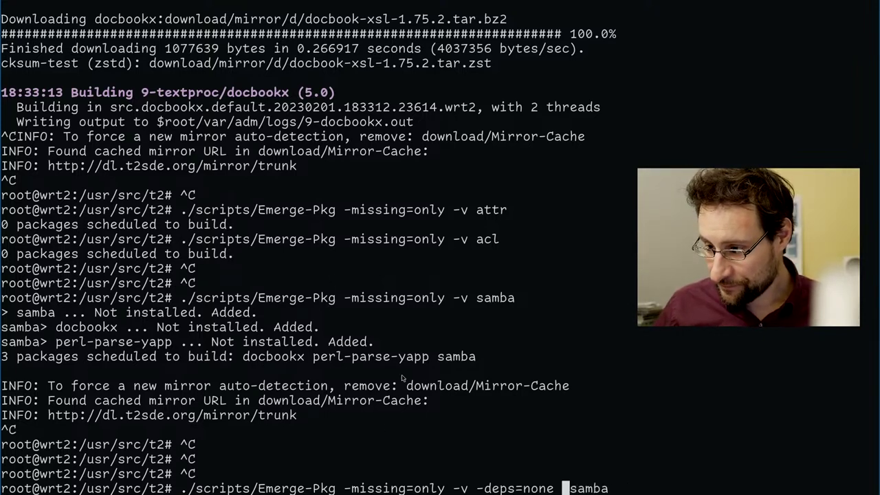
pyautogui.moveTo(440, 356); pyautogui.dragTo(313, 364)
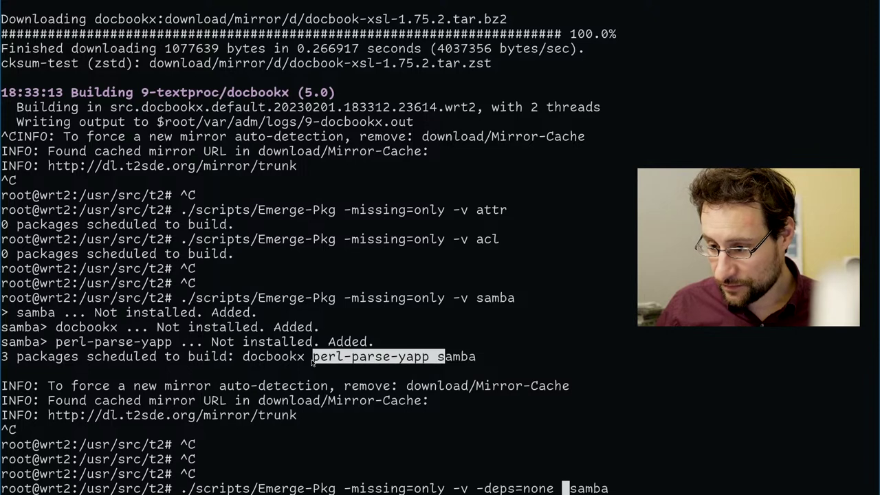
pyautogui.middleClick(313, 363)
pyautogui.press('Return')
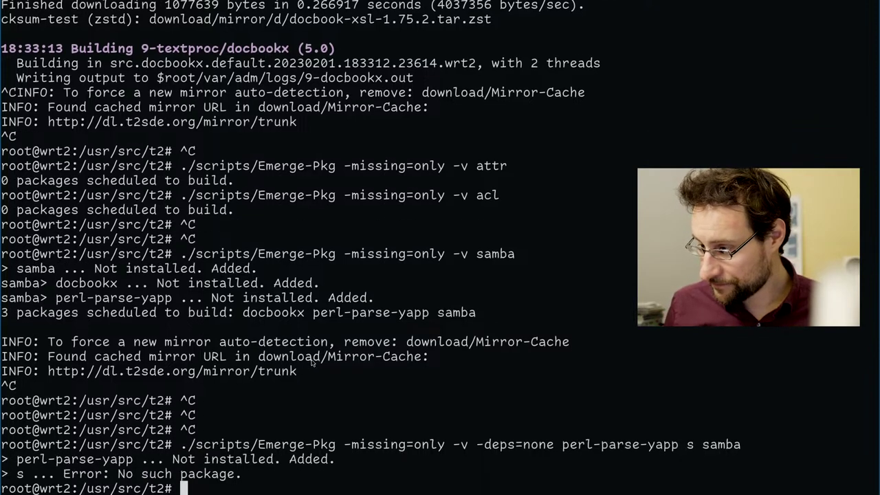
# Remove the stray 's' from the command and rerun the perl-parse-yapp and samba build.
pyautogui.press('Up')
pyautogui.press('Left')
pyautogui.press('Left')
pyautogui.press('Left')
pyautogui.press('Left')
pyautogui.press('Left')
pyautogui.press('Left')
pyautogui.press('BackSpace')
pyautogui.press('Return')
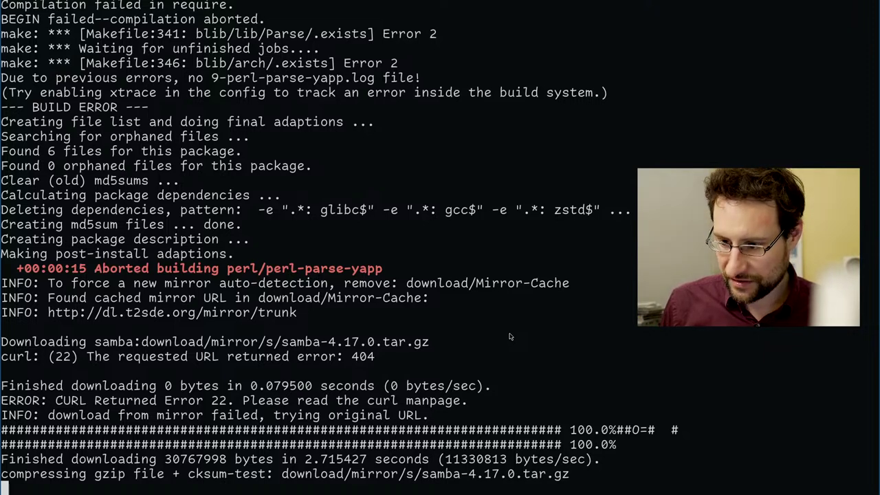
# Suspend the samba build and run Emerge-Pkg -deps=none -f perl to force a perl rebuild.
pyautogui.hotkey('ctrl', 'z')
pyautogui.press('Up')
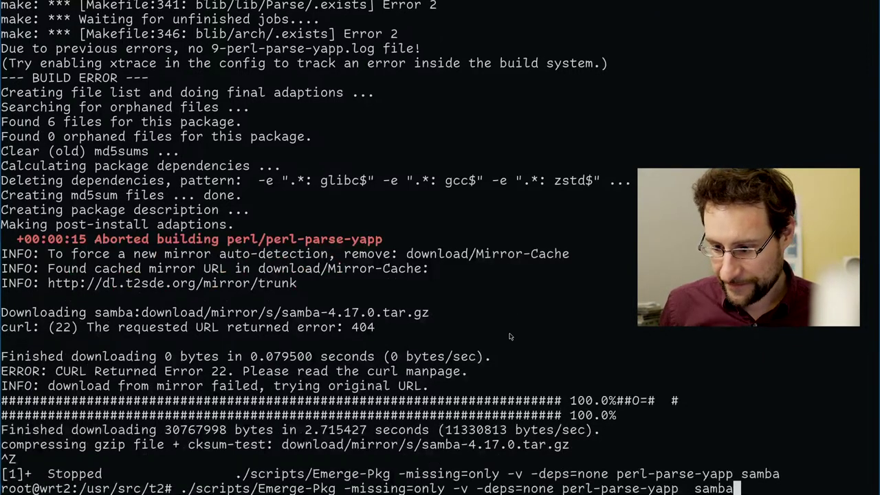
pyautogui.press('BackSpace')
pyautogui.press('BackSpace')
pyautogui.press('BackSpace')
pyautogui.press('BackSpace')
pyautogui.press('BackSpace')
pyautogui.press('BackSpace')
pyautogui.press('BackSpace')
pyautogui.press('BackSpace')
pyautogui.press('BackSpace')
pyautogui.press('BackSpace')
pyautogui.press('BackSpace')
pyautogui.press('BackSpace')
pyautogui.press('BackSpace')
pyautogui.press('BackSpace')
pyautogui.press('BackSpace')
pyautogui.press('BackSpace')
pyautogui.press('BackSpace')
pyautogui.press('BackSpace')
pyautogui.press('BackSpace')
pyautogui.press('BackSpace')
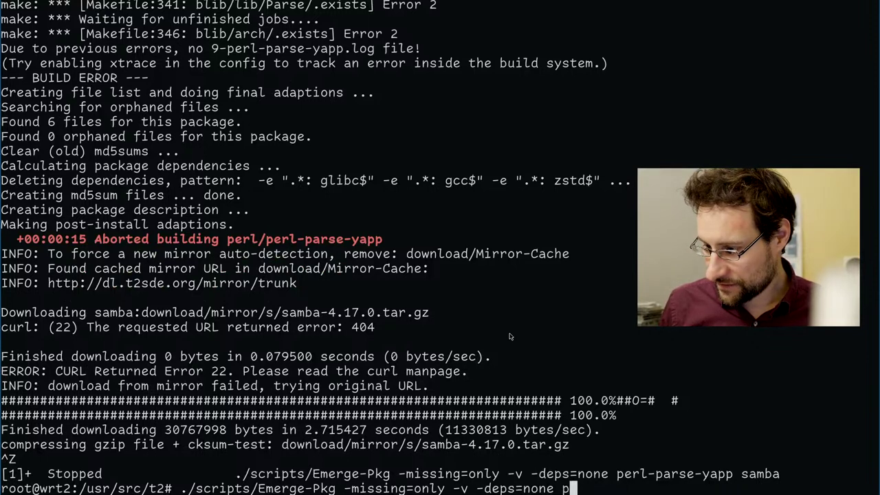
pyautogui.write('-f per')
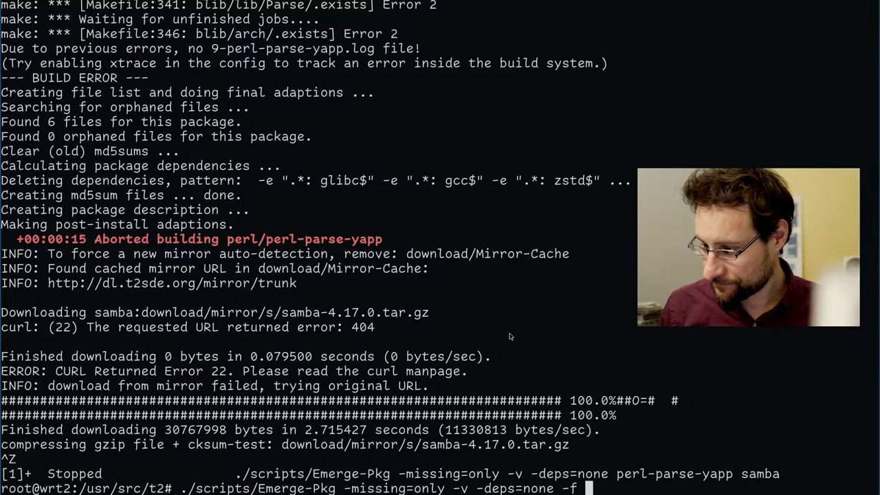
pyautogui.write('l')
pyautogui.press('Return')
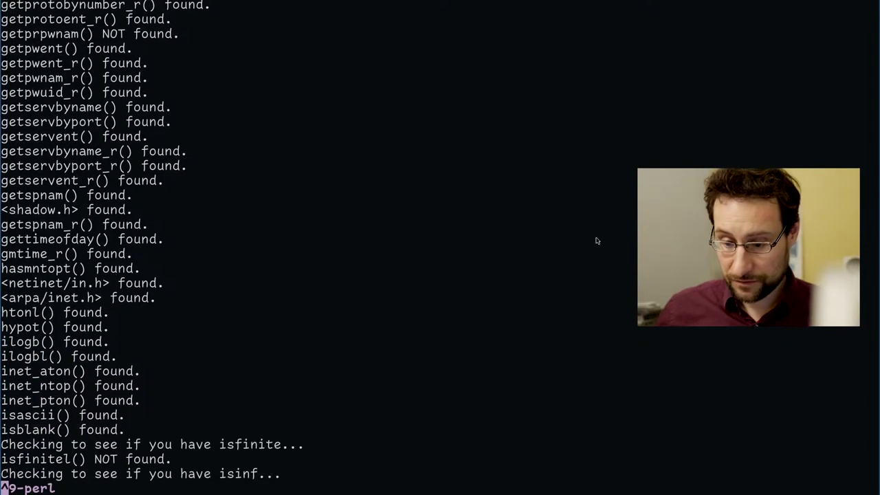
# List xfc command completions in the other shell, then return to the perl build output.
pyautogui.hotkey('ctrl', 'a')
pyautogui.press('0')
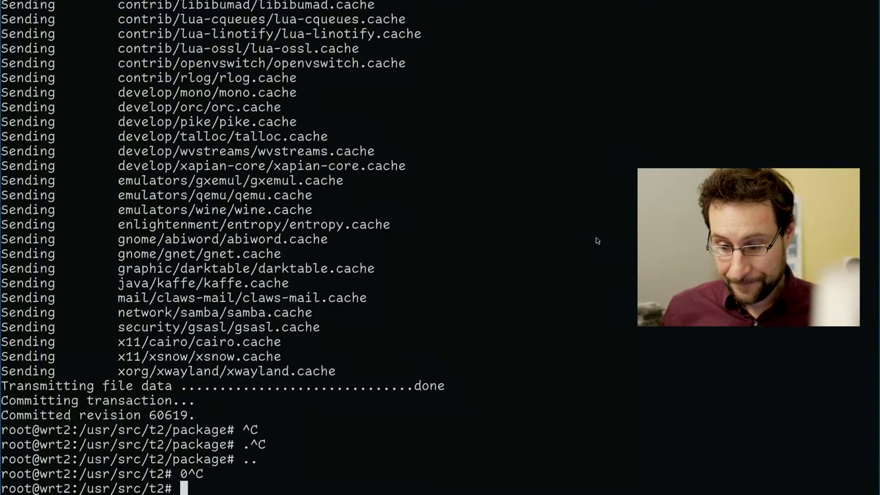
pyautogui.write('xfc')
pyautogui.press('Tab')
pyautogui.press('Tab')
pyautogui.press('Tab')
pyautogui.press('Tab')
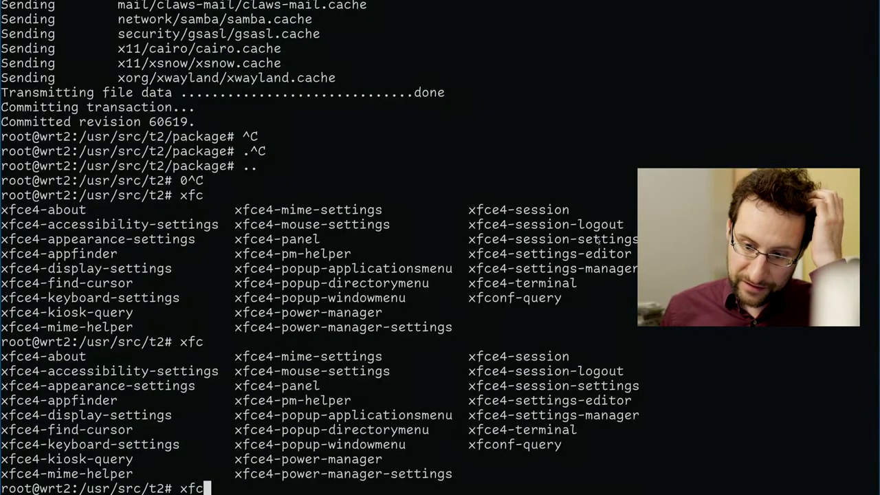
pyautogui.hotkey('ctrl', 'a')
pyautogui.press('9')
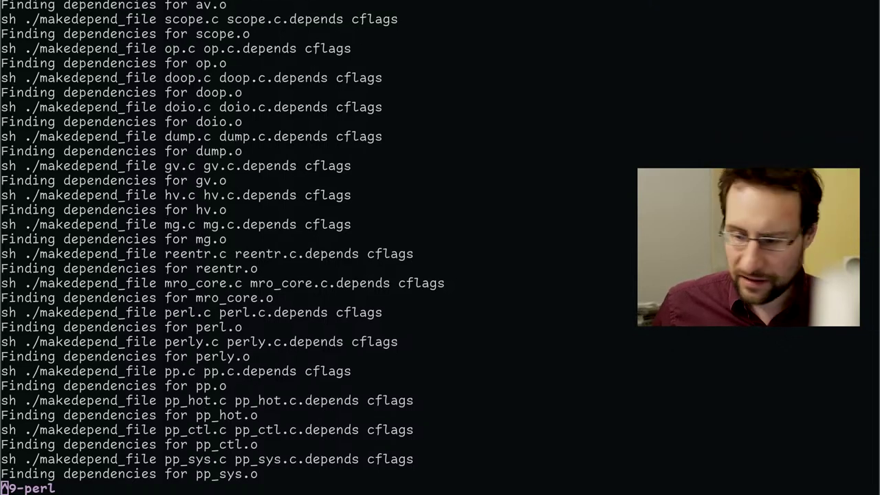
# Switch to the /usr/src/t2 shell and cancel the half-typed xfc command.
pyautogui.hotkey('ctrl', 'a')
pyautogui.press('n')
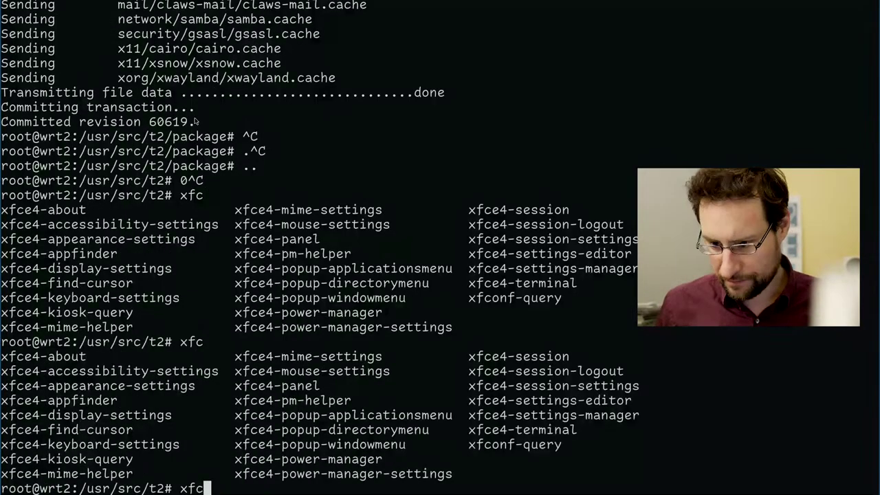
pyautogui.hotkey('ctrl', 'c')
# Run neofetch to show the T2 SDE 23.1 armv7l summary, then check the perl window.
pyautogui.write('neofetch')
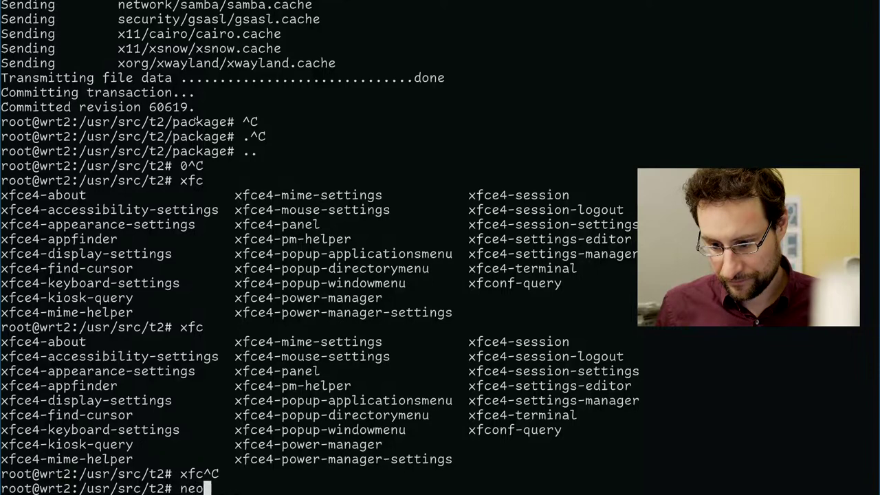
pyautogui.press('Return')
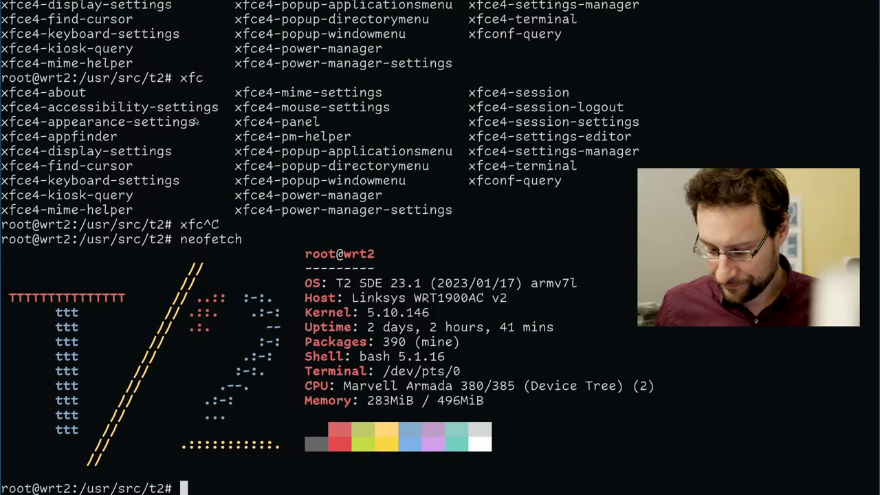
pyautogui.hotkey('ctrl', 'a')
pyautogui.press('n')
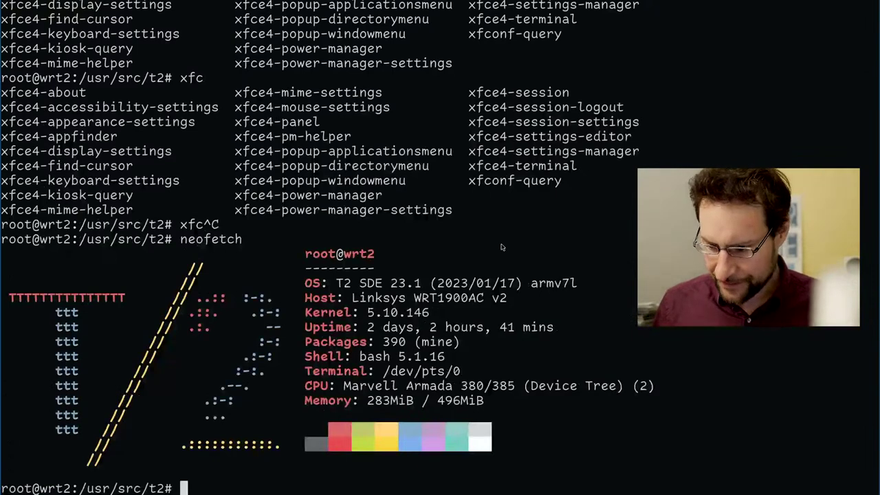
# Type './scripts/Emerge-Pkg -missing=only pysdklsdjflksdjf' without running it, then jump to the line start.
pyautogui.write('./scripts/Emerge-Pkg ')
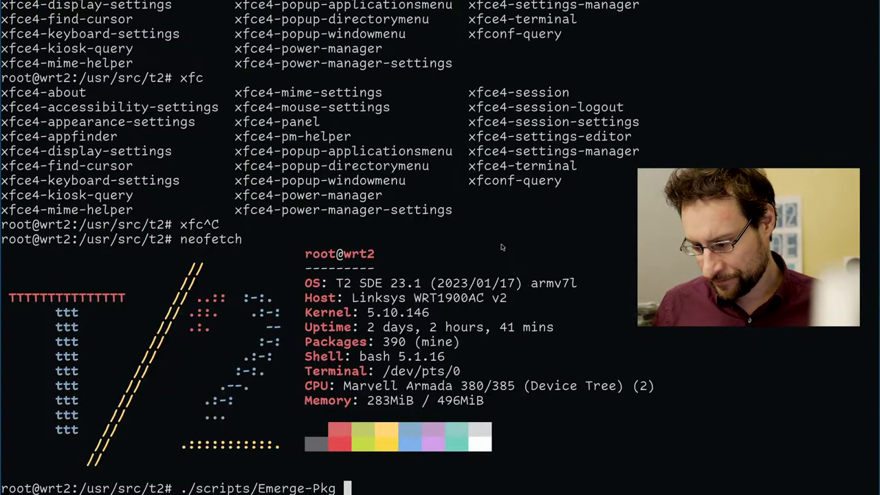
pyautogui.write('--')
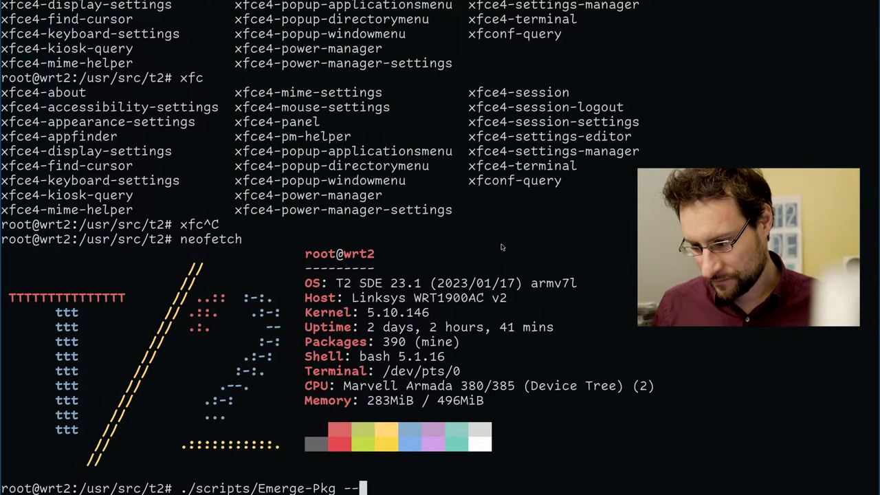
pyautogui.press('BackSpace')
pyautogui.press('BackSpace')
pyautogui.write('-missing=)')
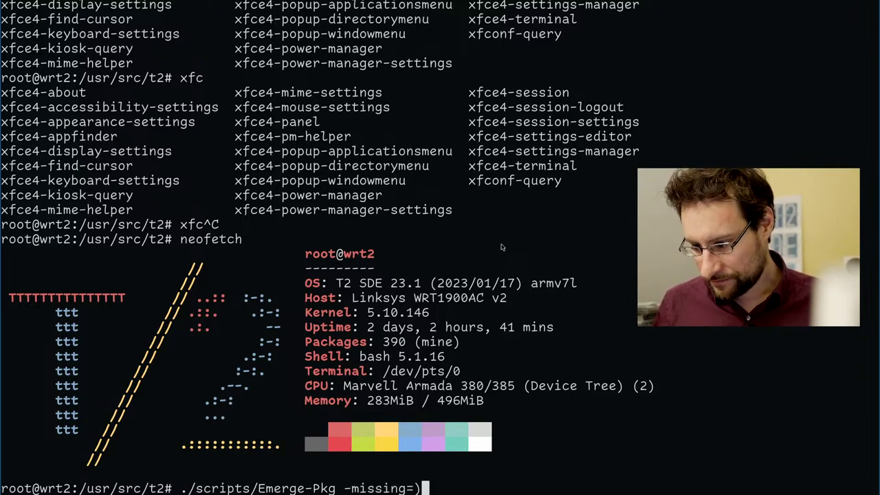
pyautogui.press('BackSpace')
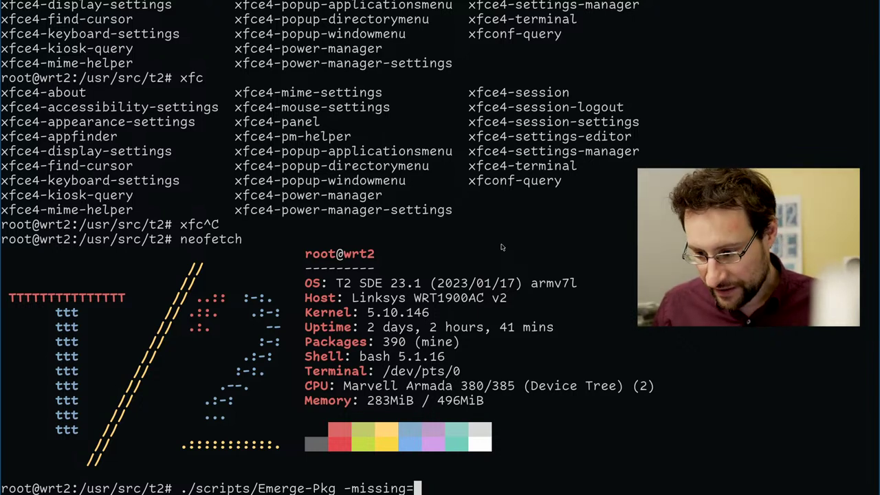
pyautogui.write('only ')
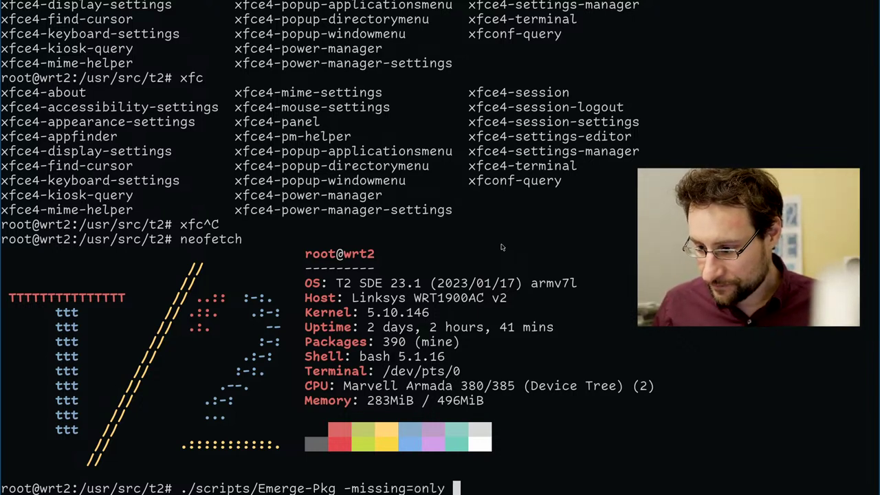
pyautogui.write('pysdklsdjflksdjf')
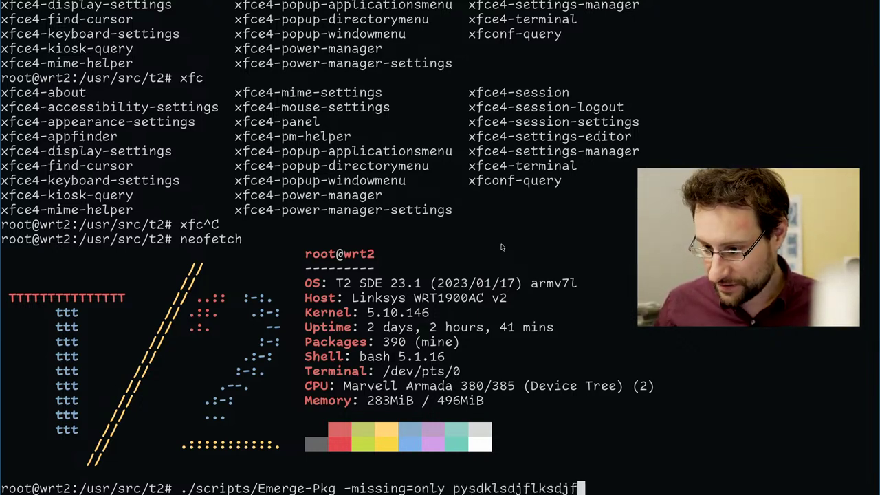
pyautogui.hotkey('ctrl', 'a')
pyautogui.write('0')
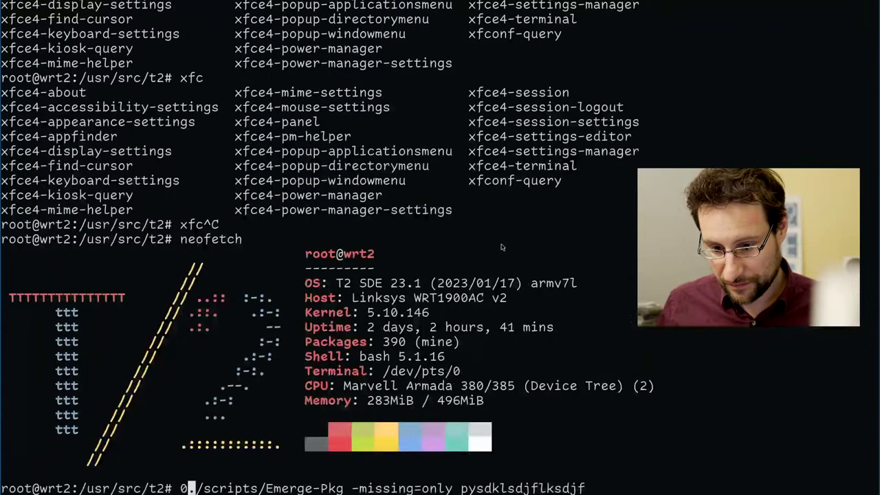
# Cancel the pending package build and show the kernel message log with dmesg.
pyautogui.hotkey('ctrl', 'c')
pyautogui.write('dme')
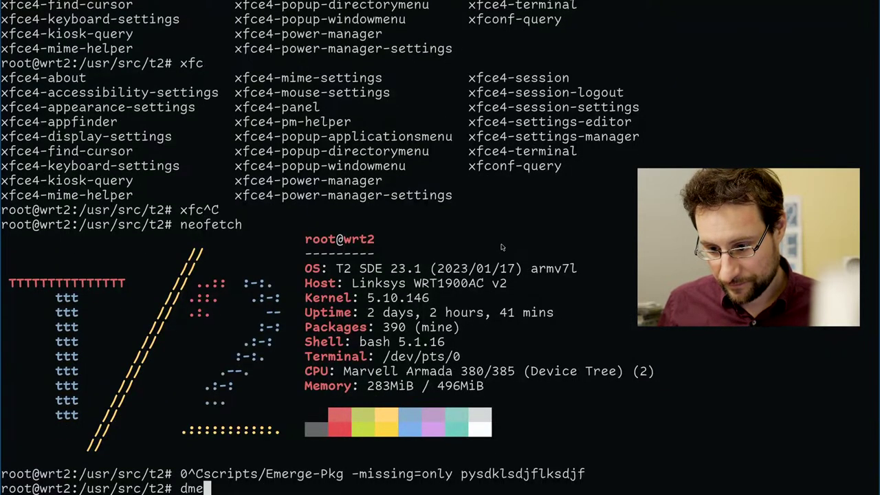
pyautogui.write('sg')
pyautogui.press('Return')
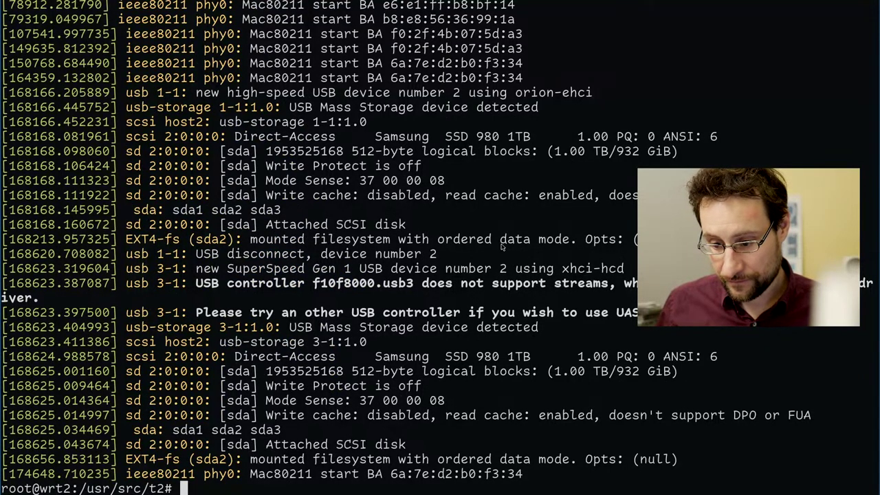
# Abandon the top command and briefly check the Perl compile screen window.
pyautogui.write('top')
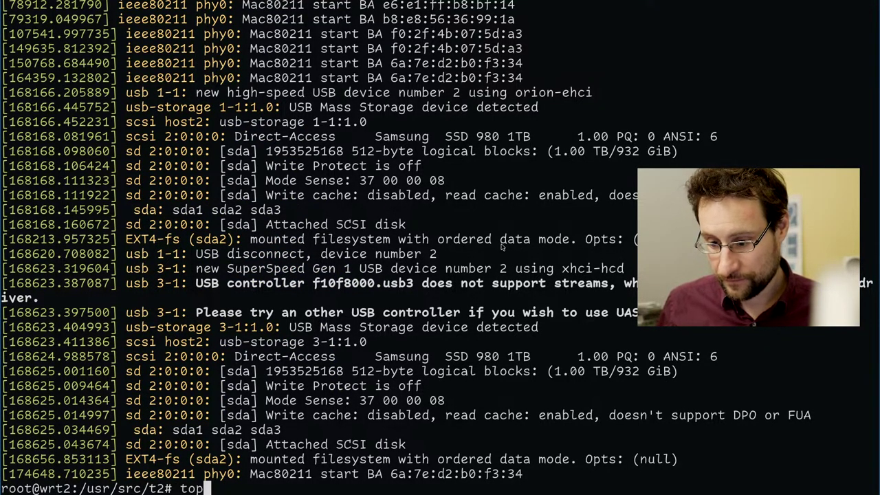
pyautogui.hotkey('ctrl', 'c')
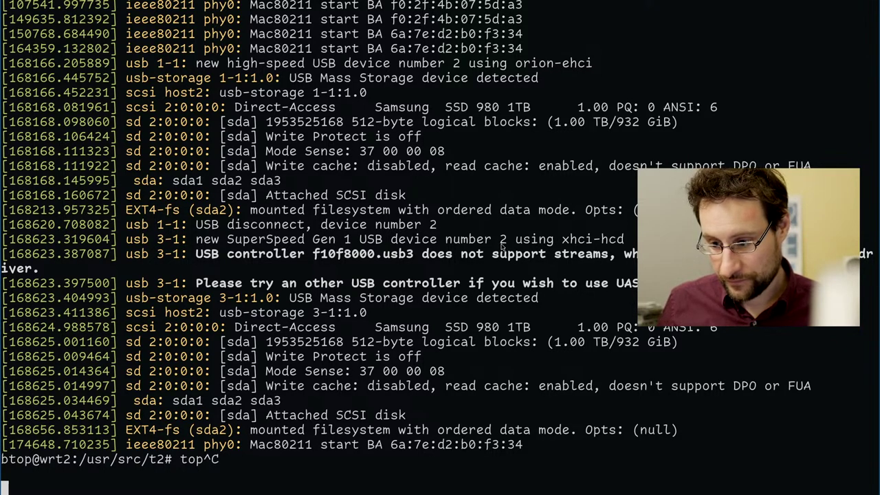
pyautogui.press('Return')
pyautogui.hotkey('ctrl', 'a')
pyautogui.press('9')
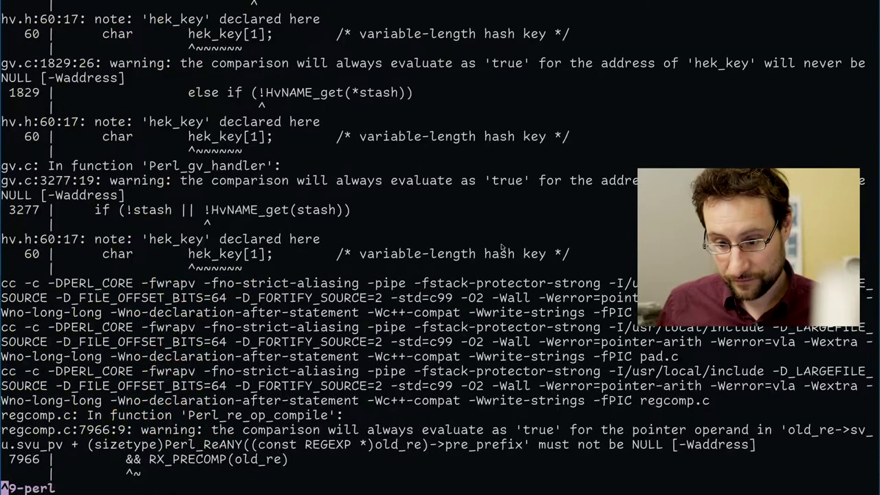
pyautogui.hotkey('ctrl', 'a')
pyautogui.hotkey('ctrl', 'a')
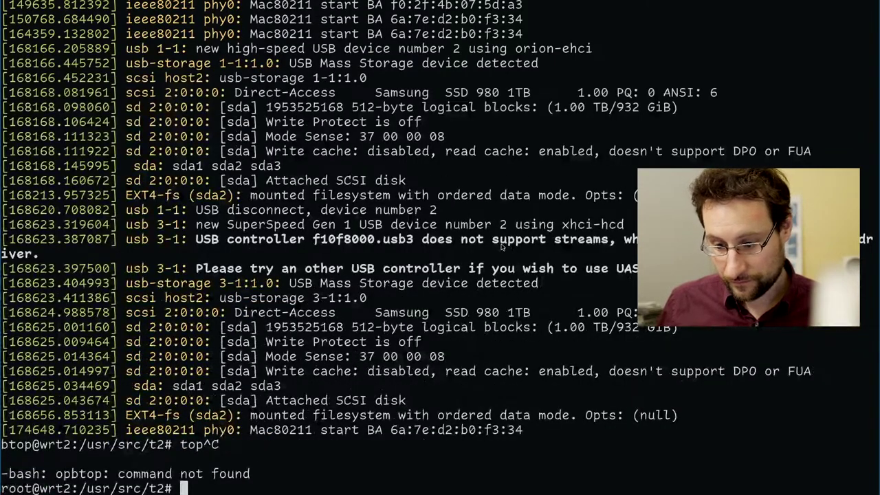
# Run free to check memory: 507952 total, 312 available, no swap.
pyautogui.write('f')
pyautogui.hotkey('ctrl', 'c')
pyautogui.write('free')
pyautogui.press('Return')
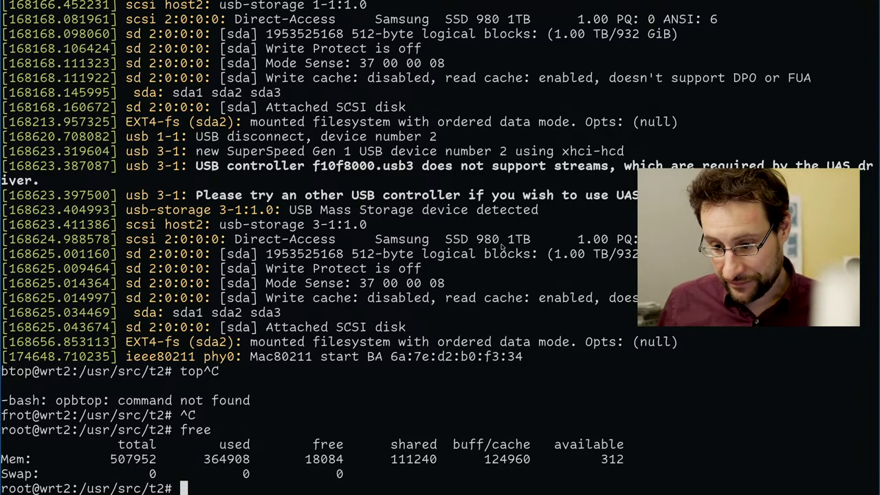
# Create a zero-filled /swapfile with dd, block size 4095 and count 1024*28.
pyautogui.write('df')
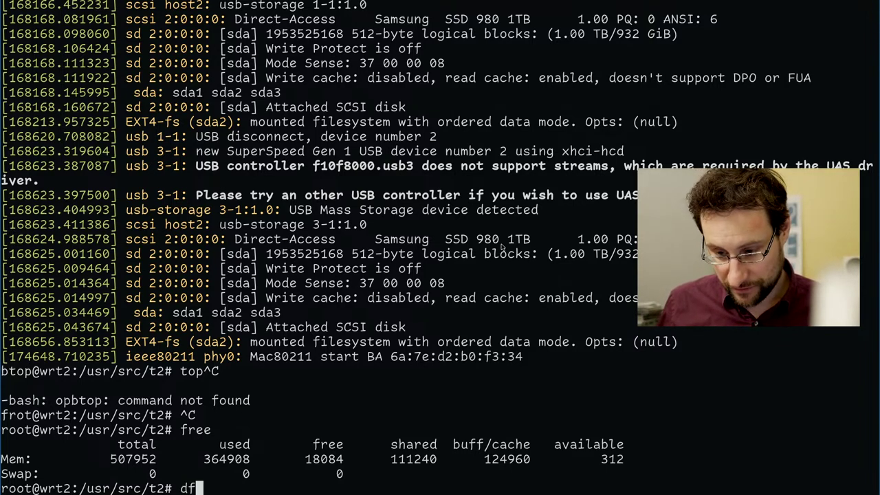
pyautogui.press('BackSpace')
pyautogui.press('BackSpace')
pyautogui.write('dd')
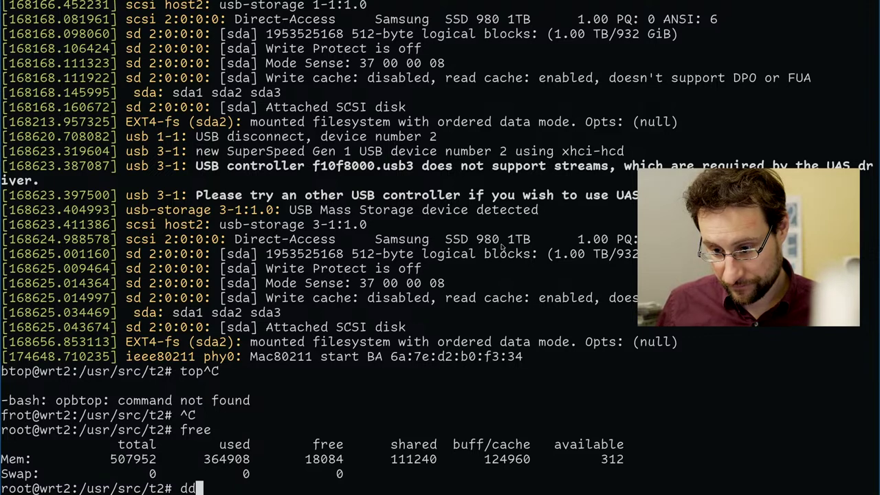
pyautogui.write(' if=/dev/')
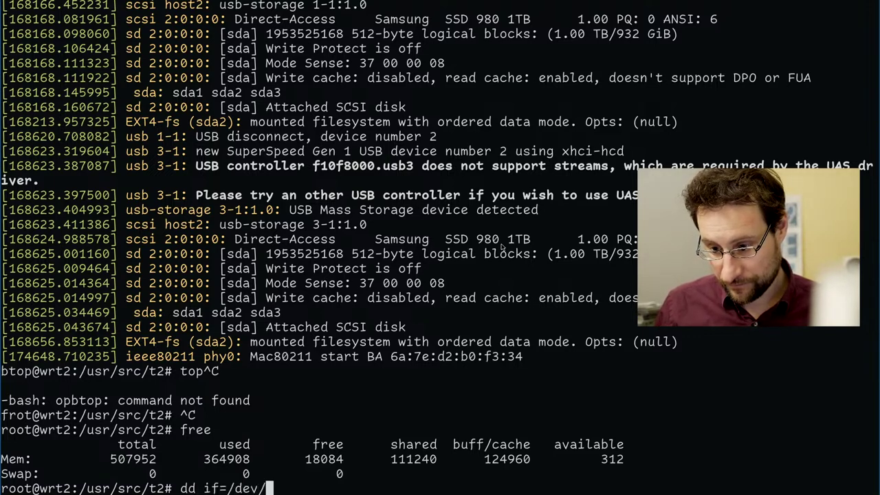
pyautogui.write('zero')
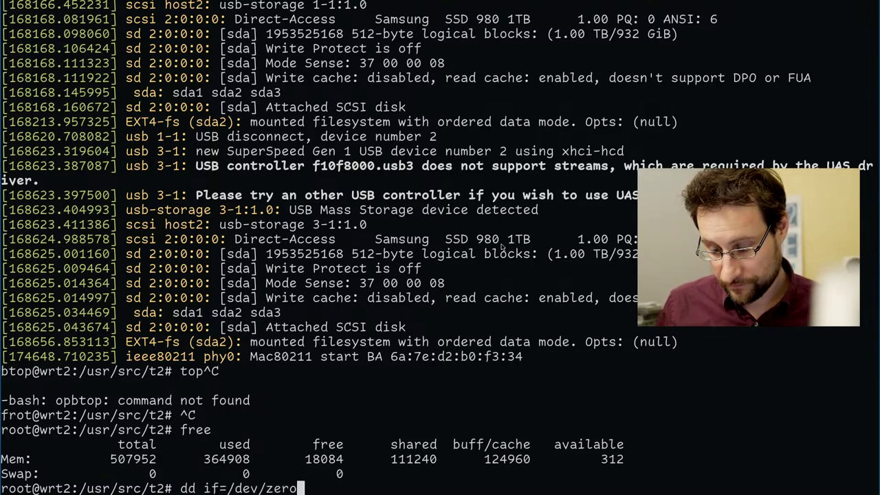
pyautogui.write(' of=/')
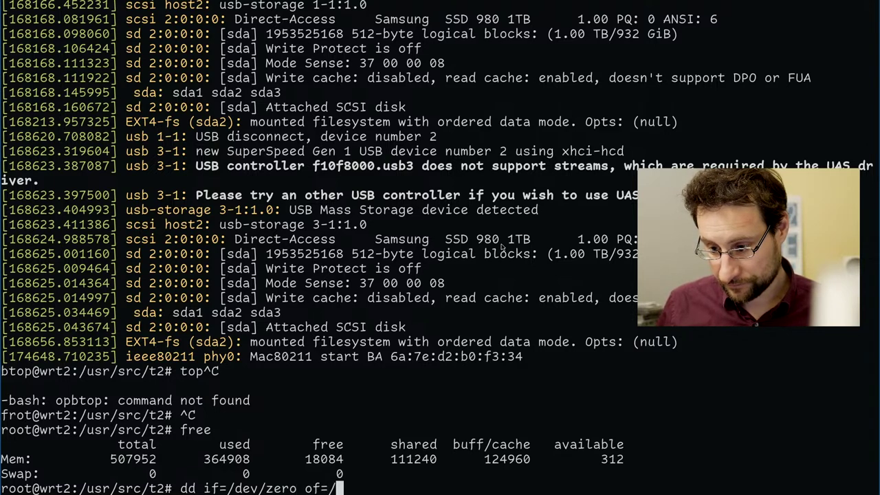
pyautogui.write('swapfile ')
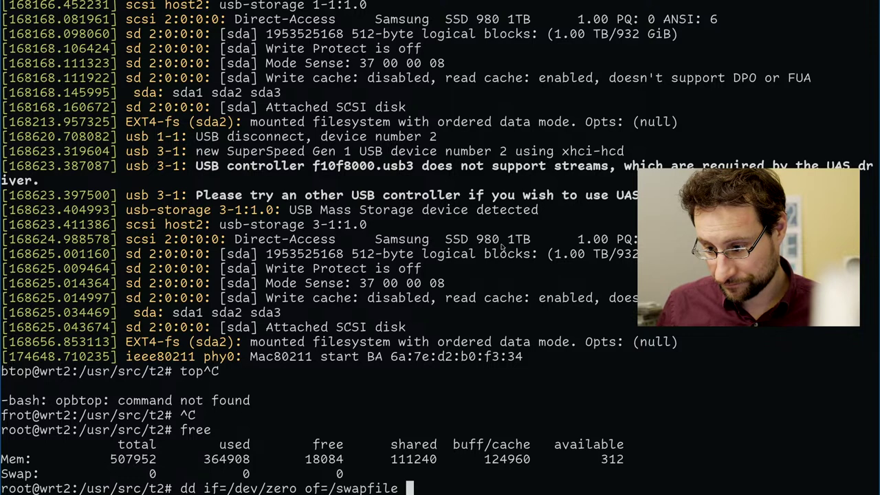
pyautogui.write('bs=')
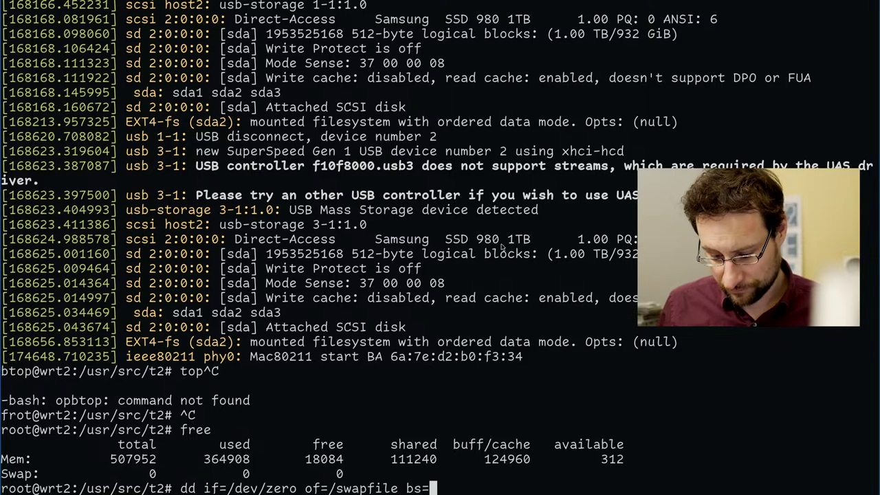
pyautogui.write('409')
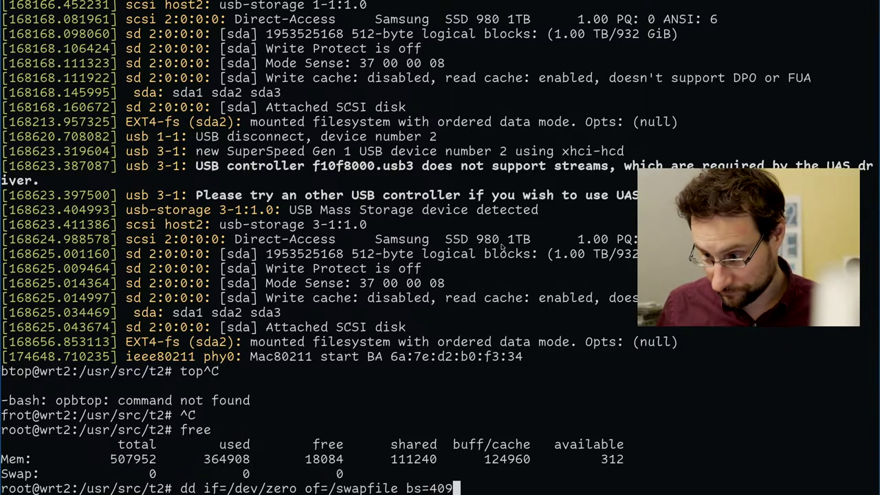
pyautogui.write('5 count=$')
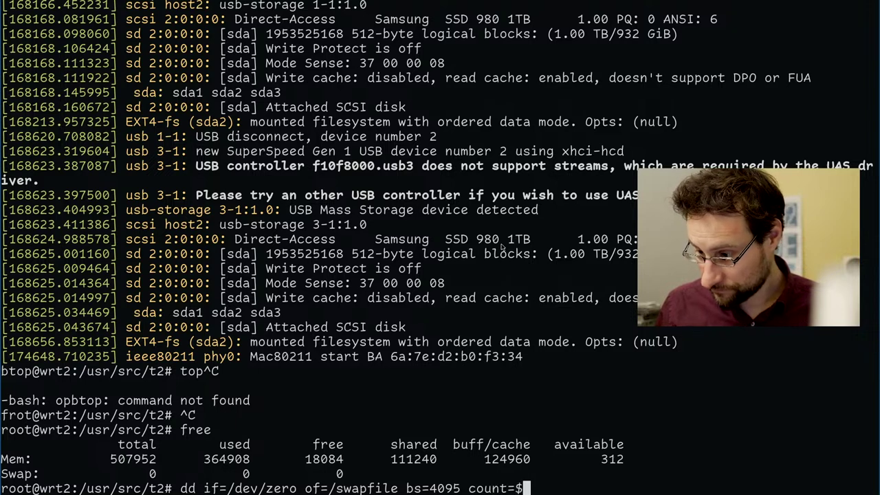
pyautogui.write('((1024*')
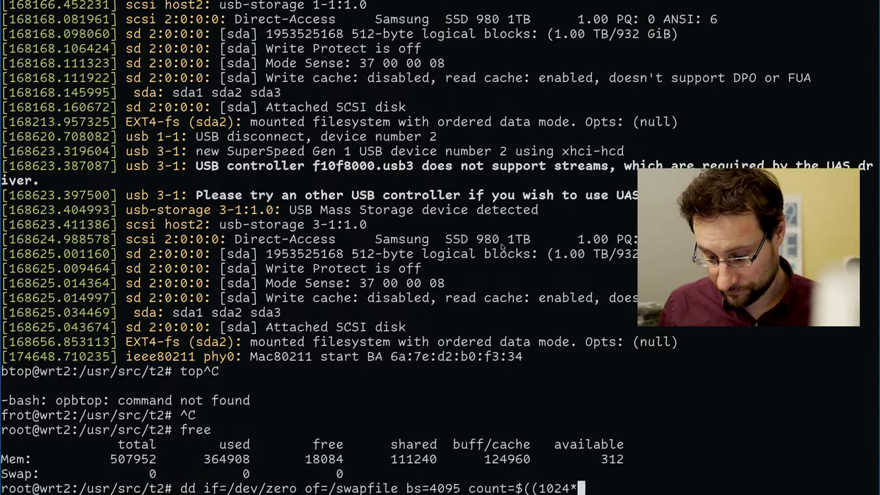
pyautogui.write('28))')
pyautogui.press('Return')
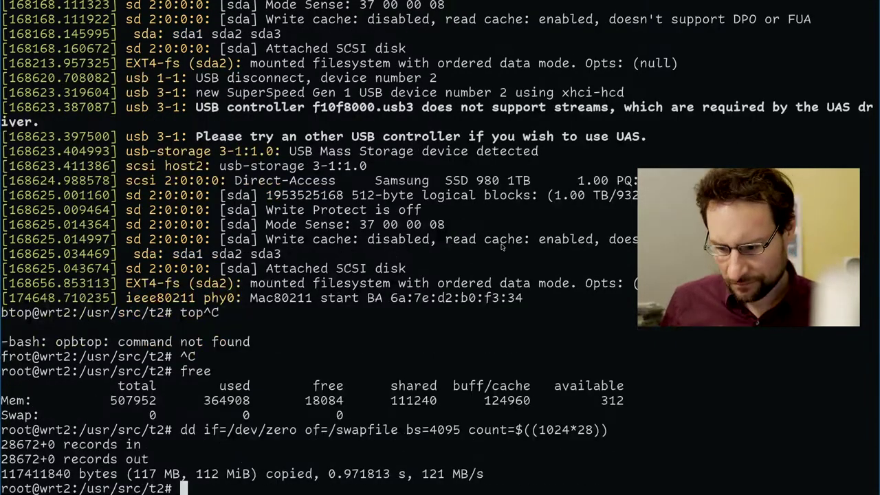
# Recreate /swapfile with larger counts, first 1024*64 and then 1024*128.
pyautogui.press('Up')
pyautogui.press('Left')
pyautogui.press('Left')
pyautogui.press('Left')
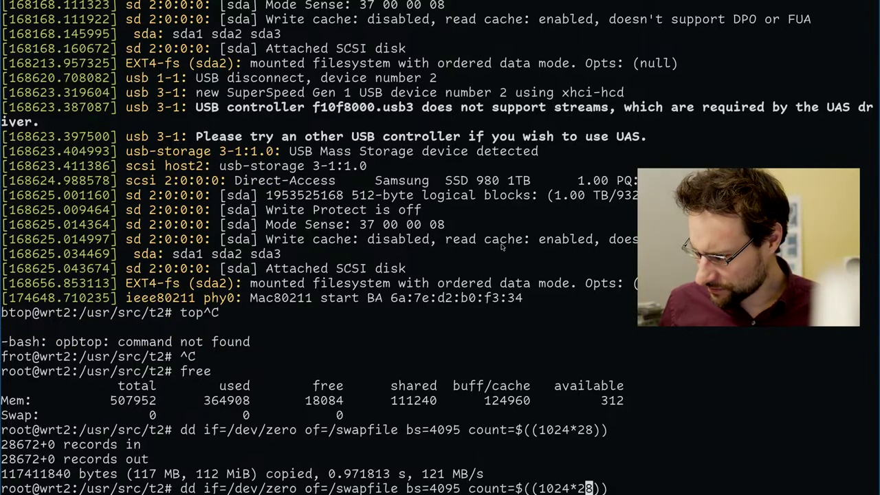
pyautogui.press('Left')
pyautogui.press('Delete')
pyautogui.press('Delete')
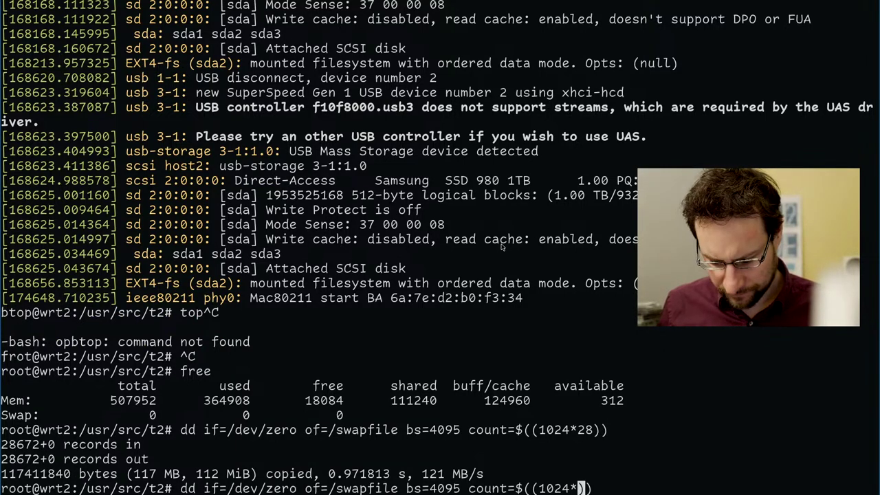
pyautogui.write('64')
pyautogui.press('Return')
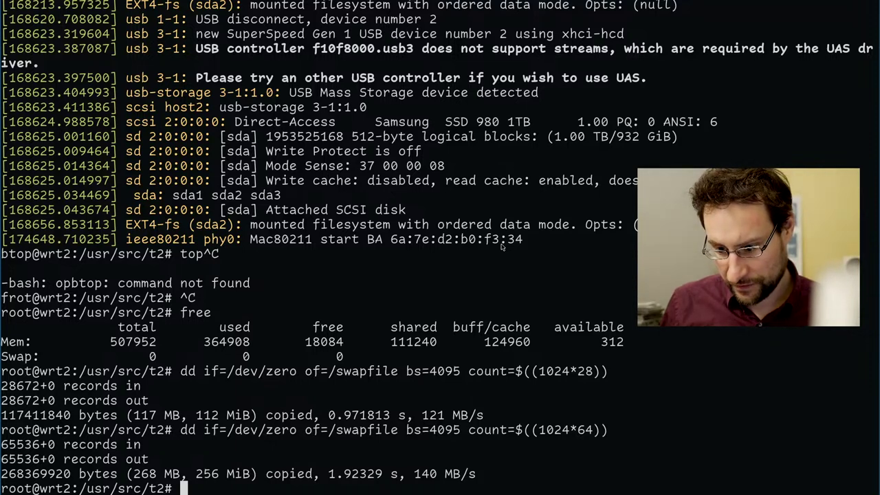
pyautogui.press('Up')
pyautogui.press('Left')
pyautogui.press('Left')
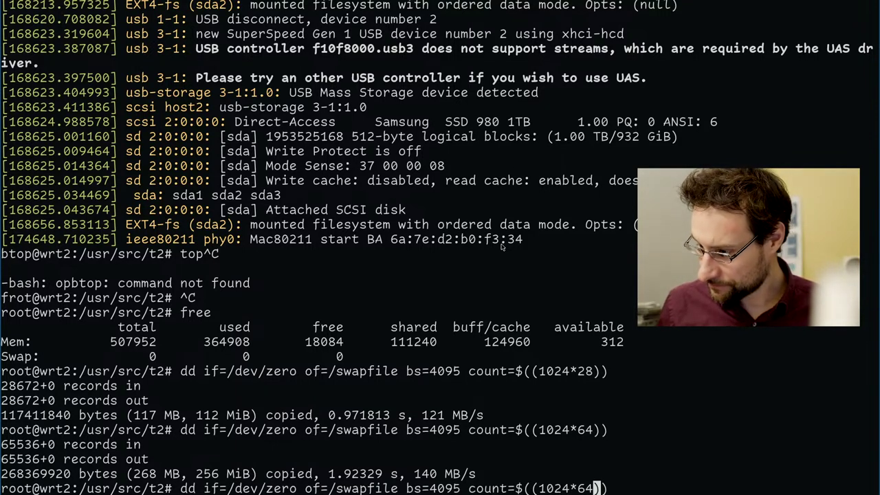
pyautogui.press('BackSpace')
pyautogui.press('BackSpace')
pyautogui.write('128')
pyautogui.press('Return')
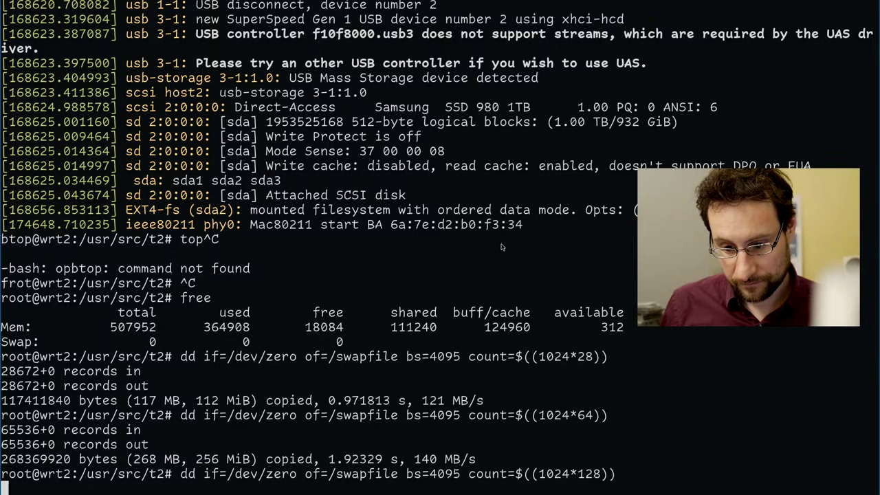
# Format /swapfile as swap space with mkswap.
pyautogui.write('mkswap ')
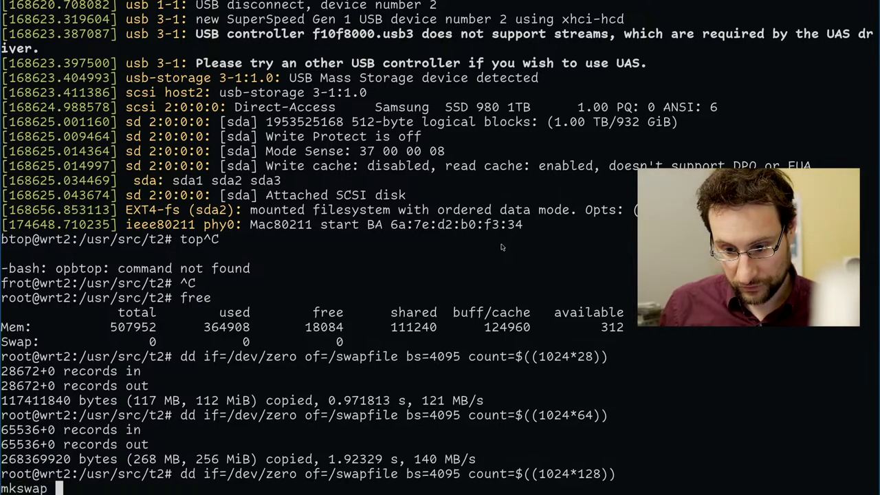
pyautogui.write('/dev')
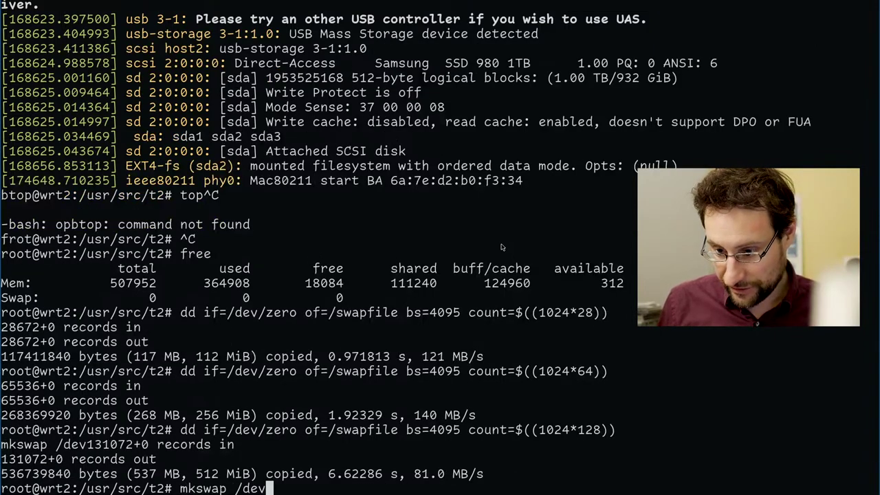
pyautogui.press('BackSpace')
pyautogui.press('BackSpace')
pyautogui.press('BackSpace')
pyautogui.write('swa')
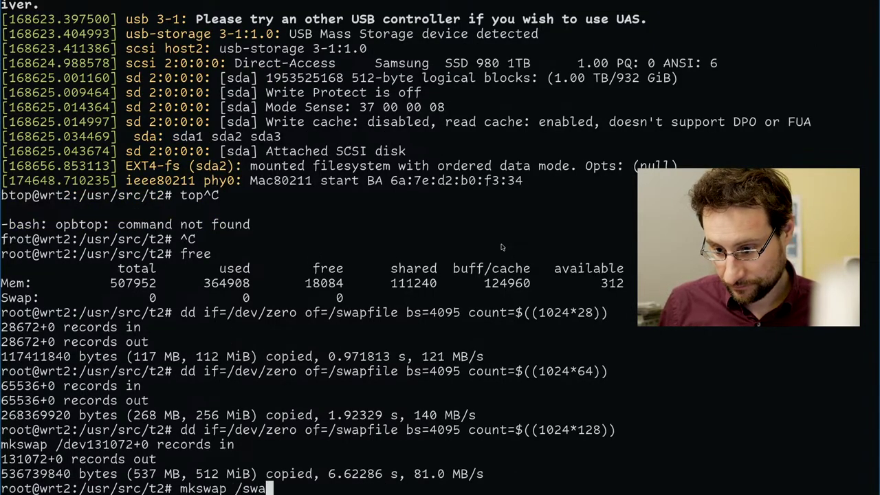
pyautogui.press('Tab')
pyautogui.write('pa')
pyautogui.press('Tab')
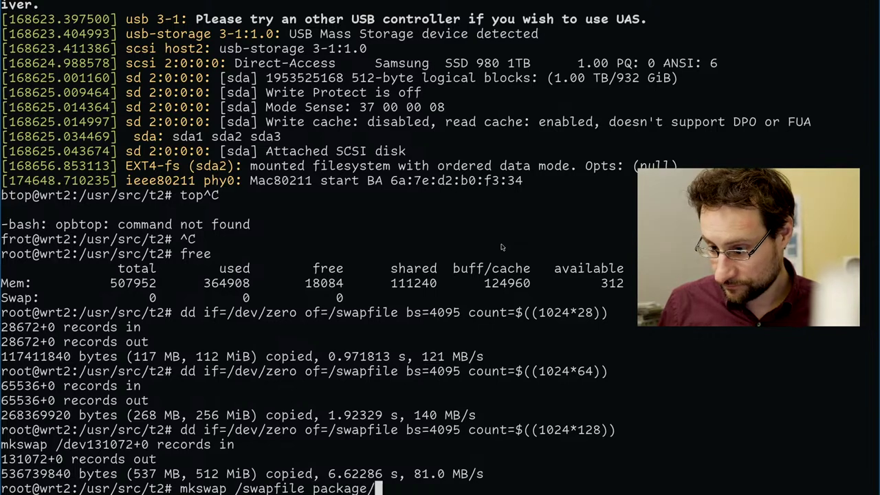
pyautogui.press('BackSpace')
pyautogui.press('BackSpace')
pyautogui.press('BackSpace')
pyautogui.press('BackSpace')
pyautogui.press('BackSpace')
pyautogui.press('BackSpace')
pyautogui.press('BackSpace')
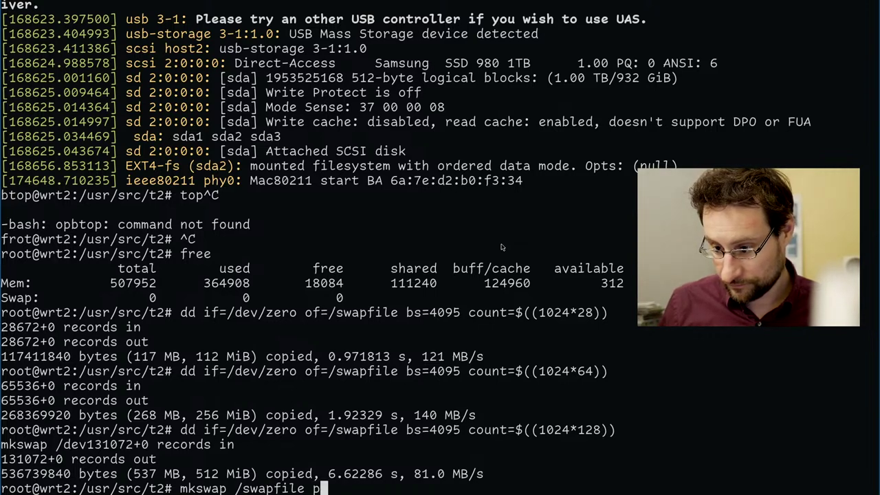
pyautogui.press('BackSpace')
pyautogui.press('Return')
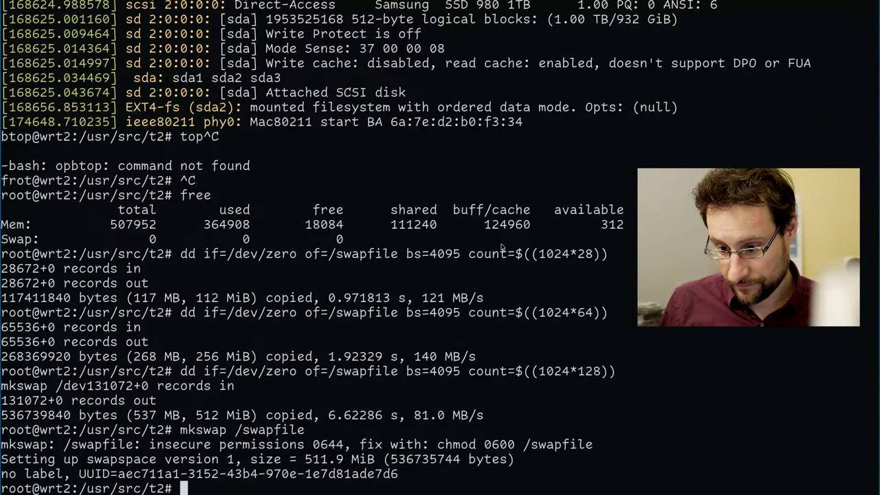
# Clear stray input and run free twice; swap still shows 0.
pyautogui.write('dldldldldll')
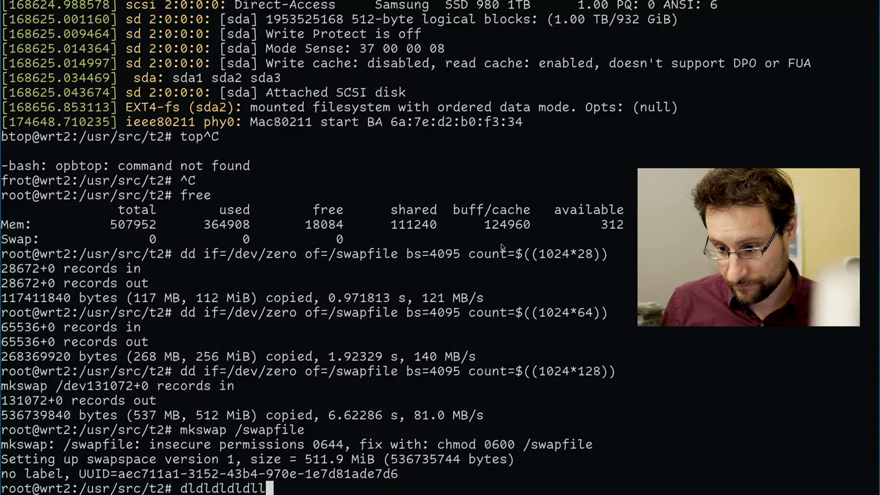
pyautogui.write('lllldld')
pyautogui.hotkey('ctrl', 'c')
pyautogui.write('dsfkljahsdflkjhafsdfh')
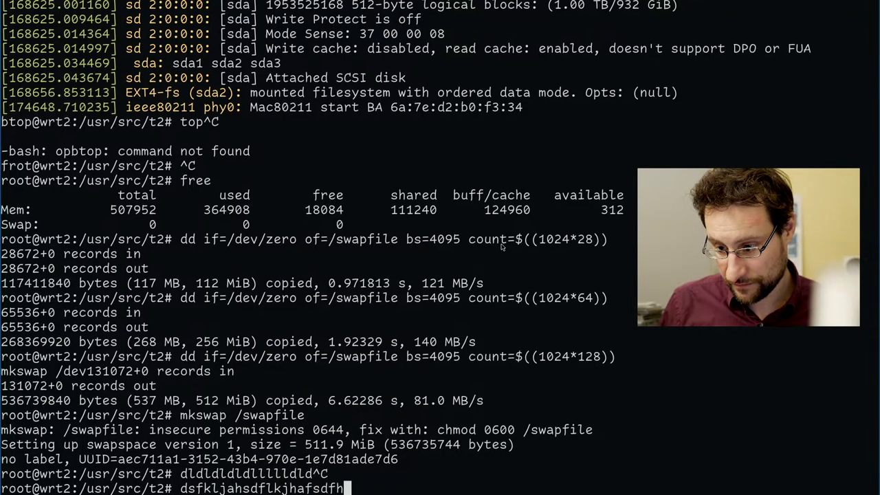
pyautogui.hotkey('ctrl', 'c')
pyautogui.write('f')
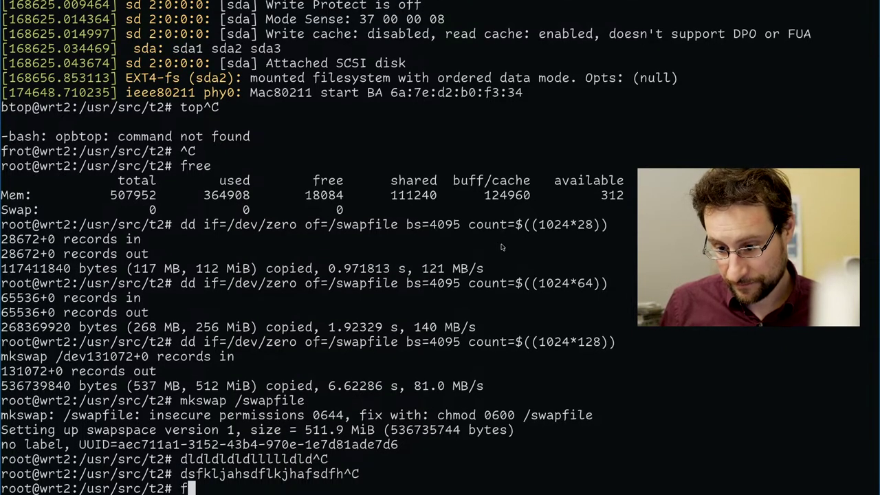
pyautogui.write('ree')
pyautogui.press('Return')
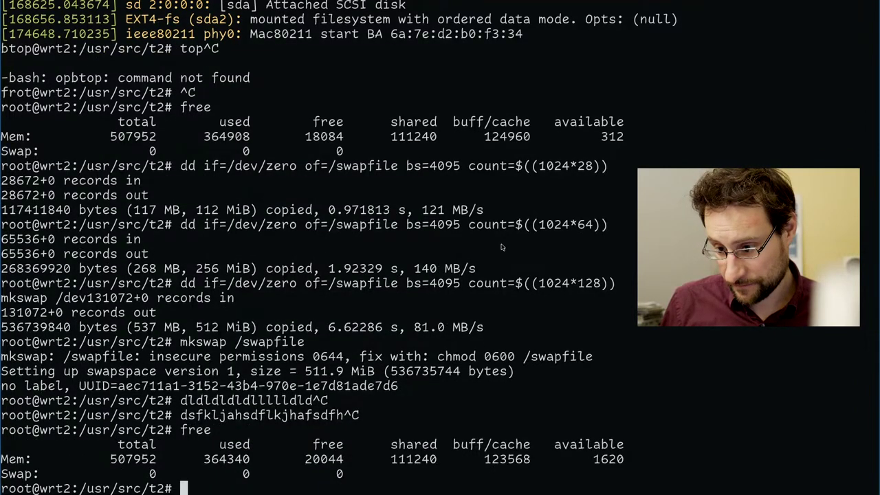
pyautogui.write('free')
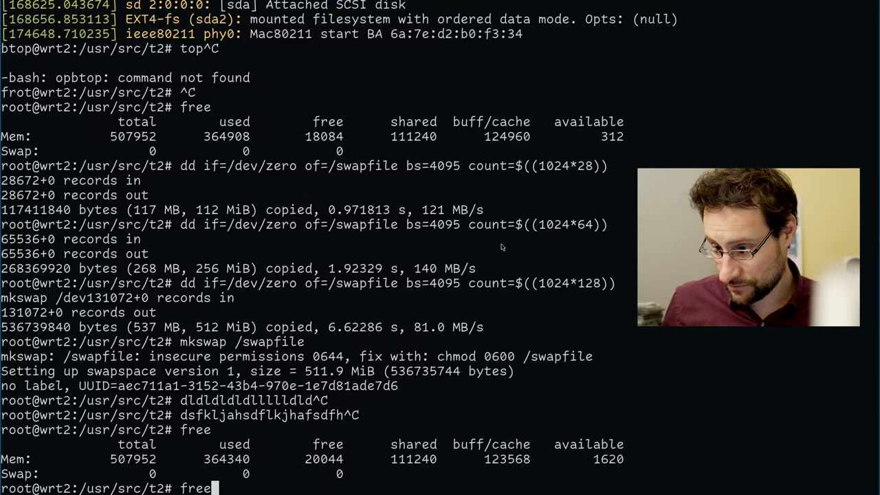
pyautogui.press('Return')
# Discard the recalled command and begin typing a swapon command.
pyautogui.press('Up')
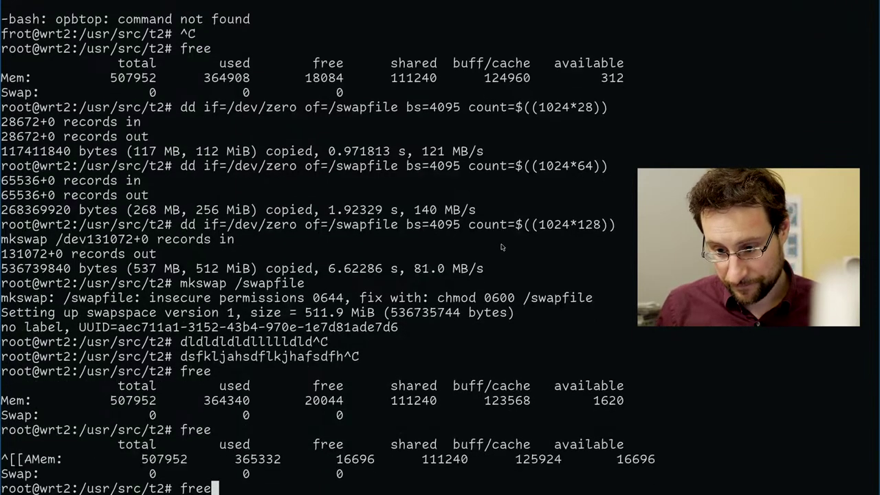
pyautogui.hotkey('ctrl', 'c')
pyautogui.write('swapon /dev/s')
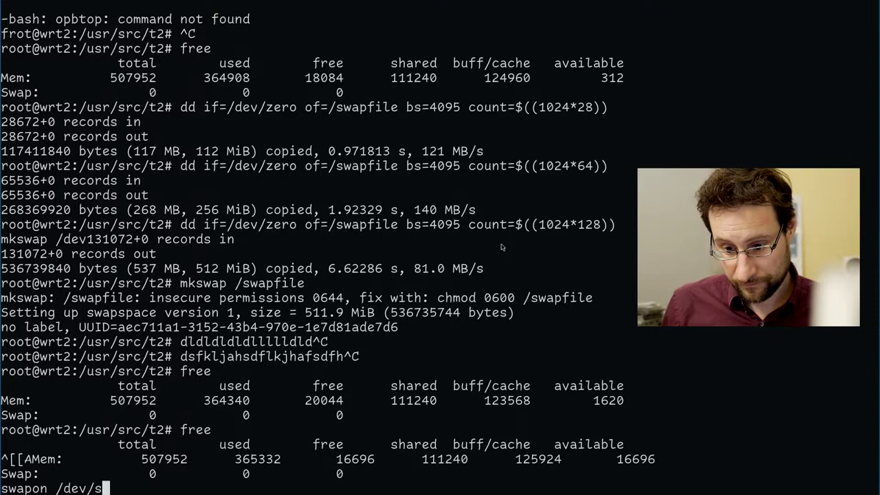
# Enable /swapfile as active swap with swapon /swapfile.
pyautogui.press('BackSpace')
pyautogui.press('BackSpace')
pyautogui.press('BackSpace')
pyautogui.press('BackSpace')
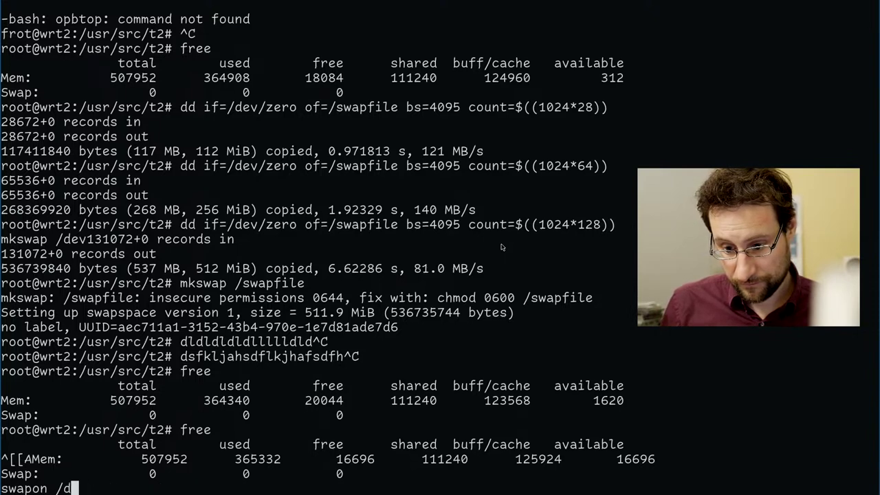
pyautogui.press('BackSpace')
pyautogui.press('BackSpace')
pyautogui.write('swapfile')
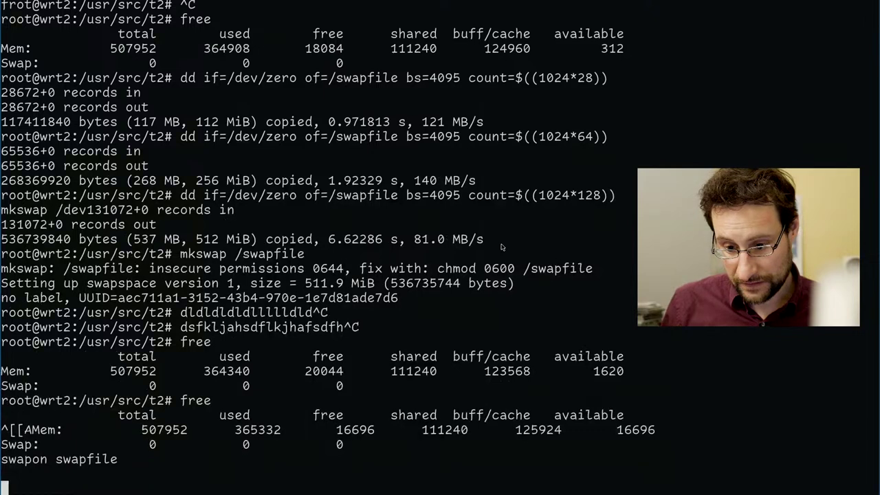
pyautogui.press('Return')
pyautogui.write('swapon /swapfile')
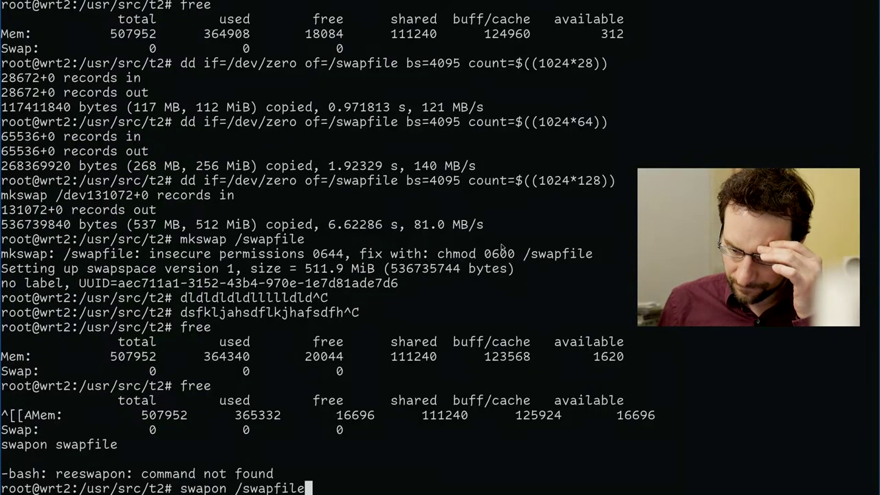
pyautogui.press('Return')
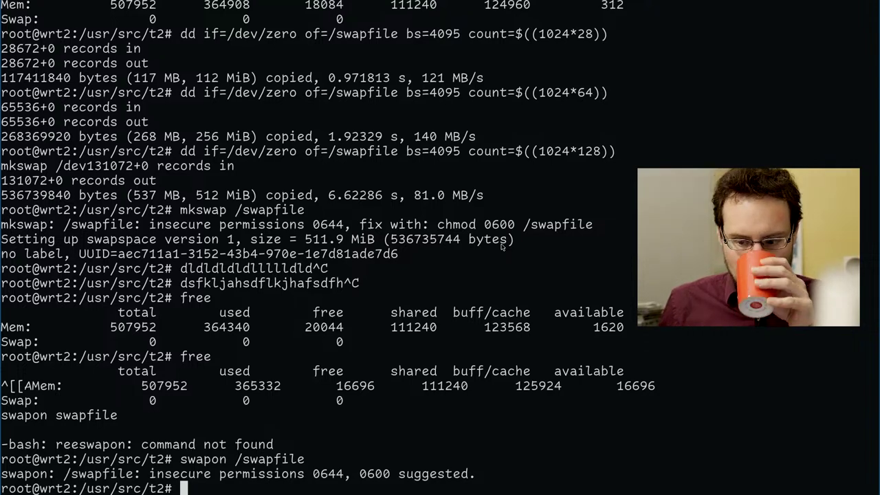
# Rerun free repeatedly to confirm 524156 of swap is now active.
pyautogui.press('Up')
pyautogui.press('Up')
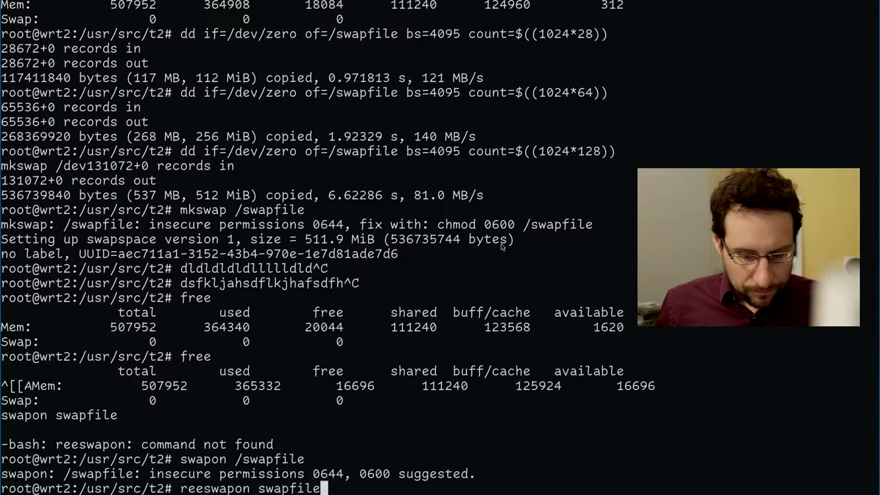
pyautogui.press('Up')
pyautogui.press('Return')
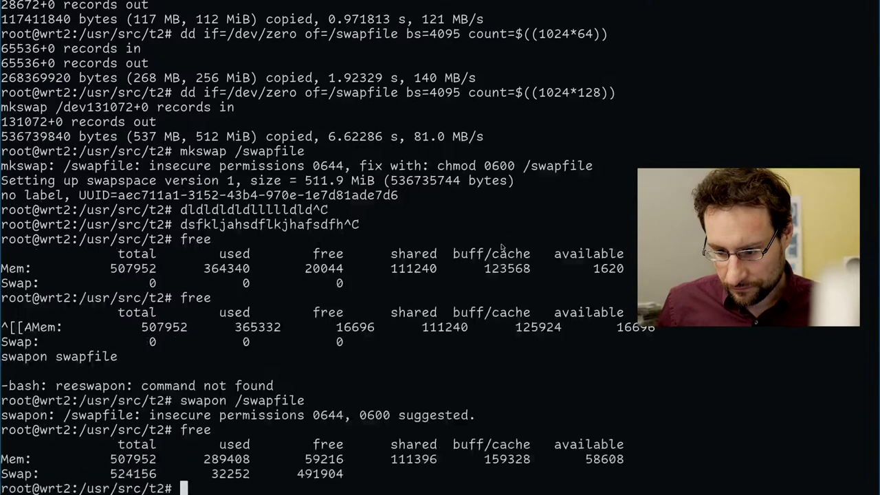
pyautogui.press('Up')
pyautogui.press('Return')
pyautogui.press('Up')
pyautogui.press('Return')
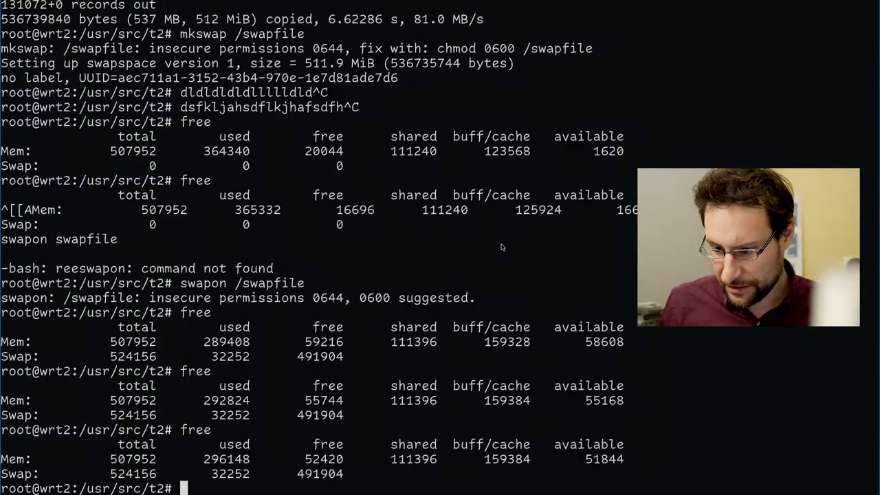
pyautogui.press('Up')
pyautogui.press('Return')
pyautogui.press('Up')
pyautogui.press('Return')
pyautogui.press('Up')
pyautogui.press('Return')
# Clear stray input and restrict /swapfile permissions with chmod 600.
pyautogui.write('sdfk')
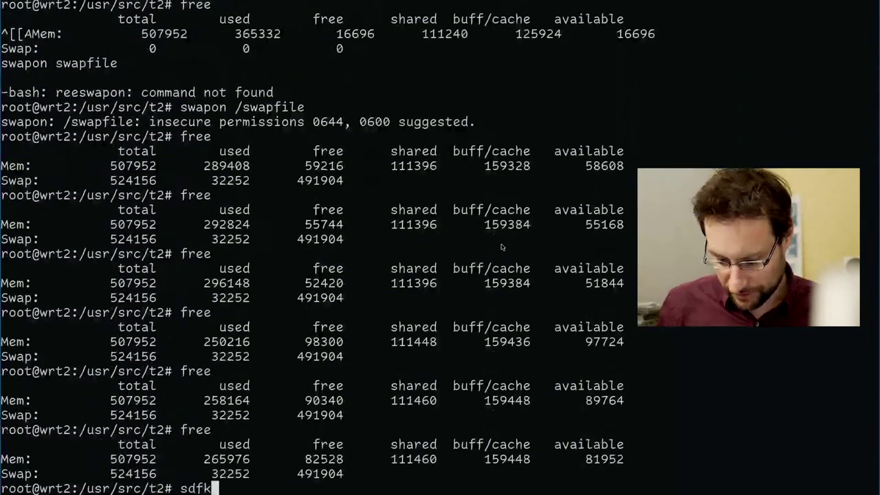
pyautogui.write('sdfksdafkajsdf')
pyautogui.write('_')
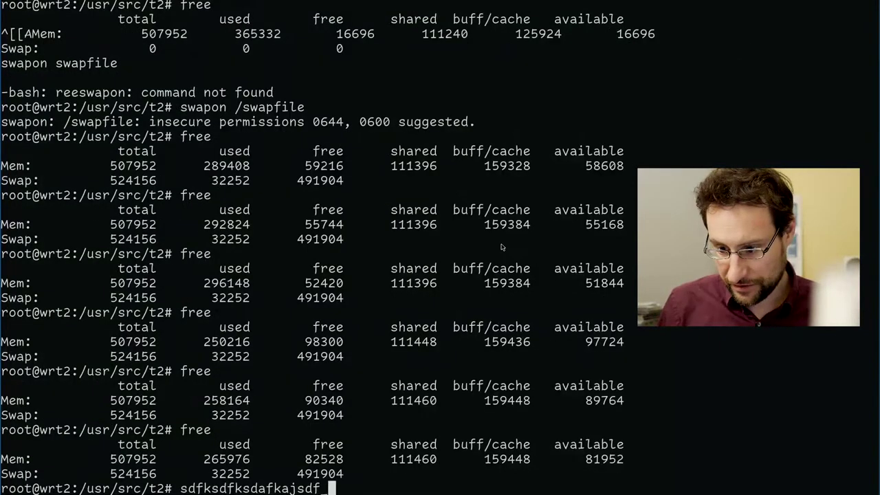
pyautogui.write('kj')
pyautogui.hotkey('ctrl', 'c')
pyautogui.write('ksjfakfj')
pyautogui.hotkey('ctrl', 'c')
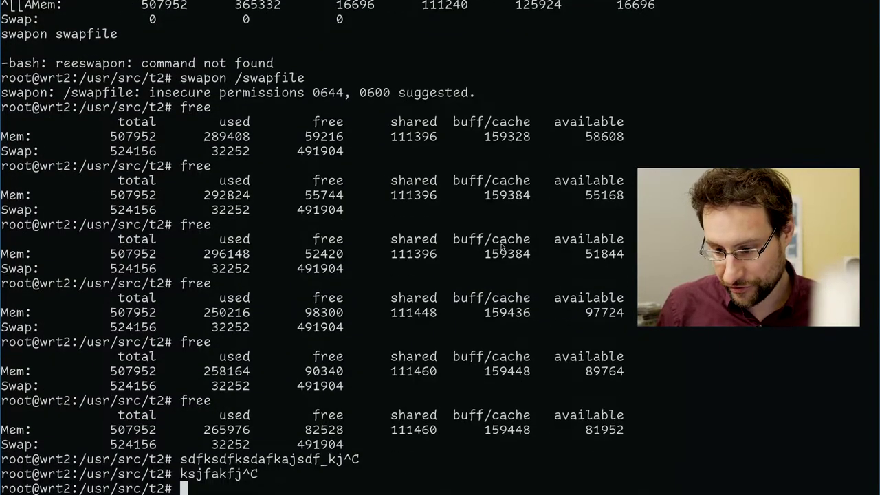
pyautogui.write('ch')
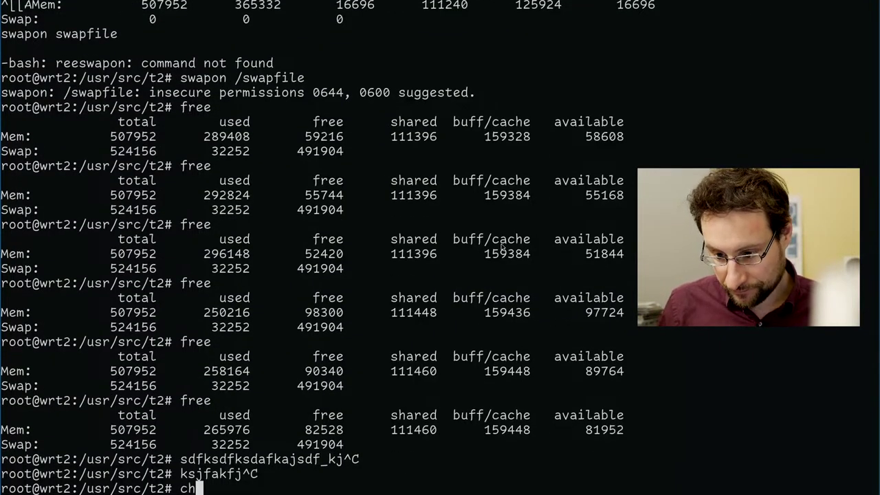
pyautogui.write('mod ')
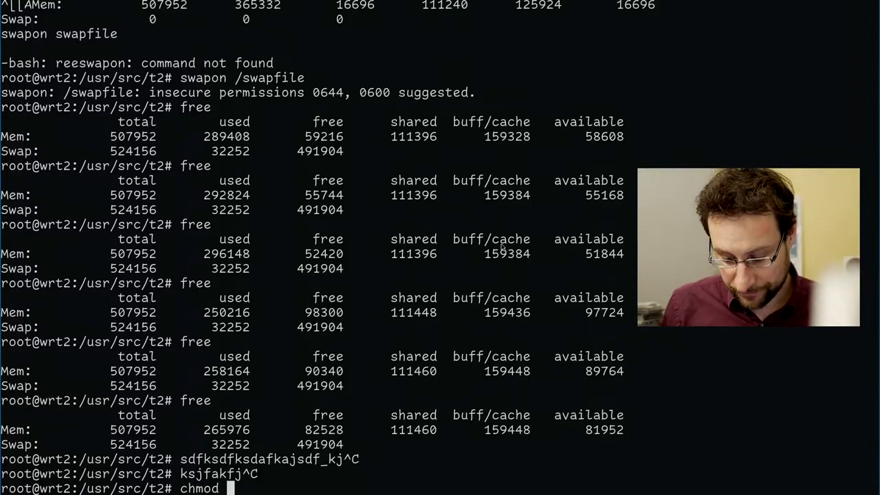
pyautogui.write('600 /swapfile')
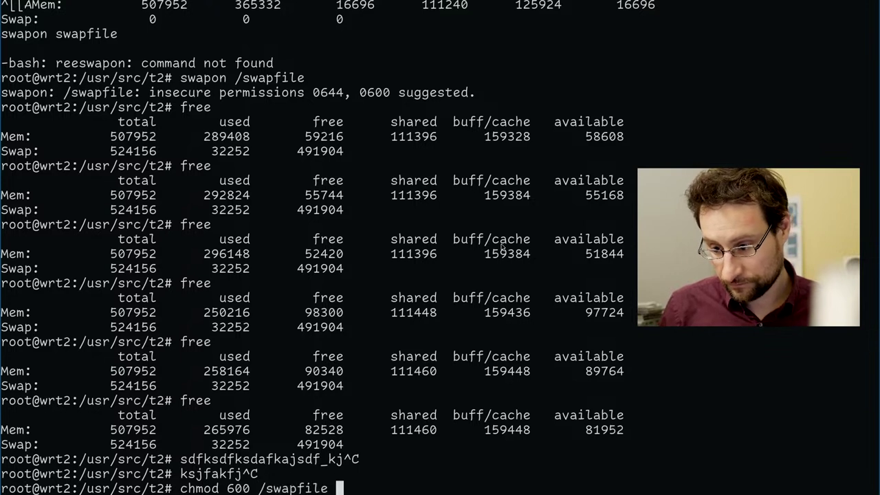
pyautogui.press('Return')
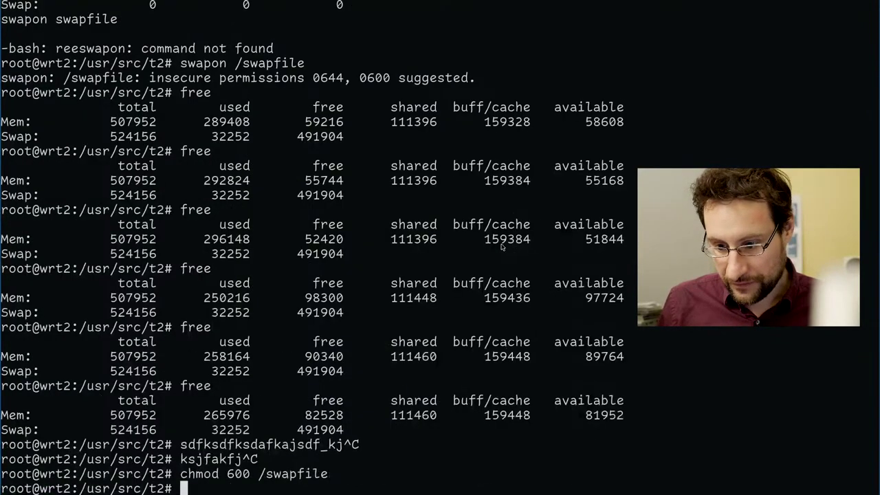
# Abandon a partial scripts command and check memory again with free.
pyautogui.write('./scr')
pyautogui.press('Tab')
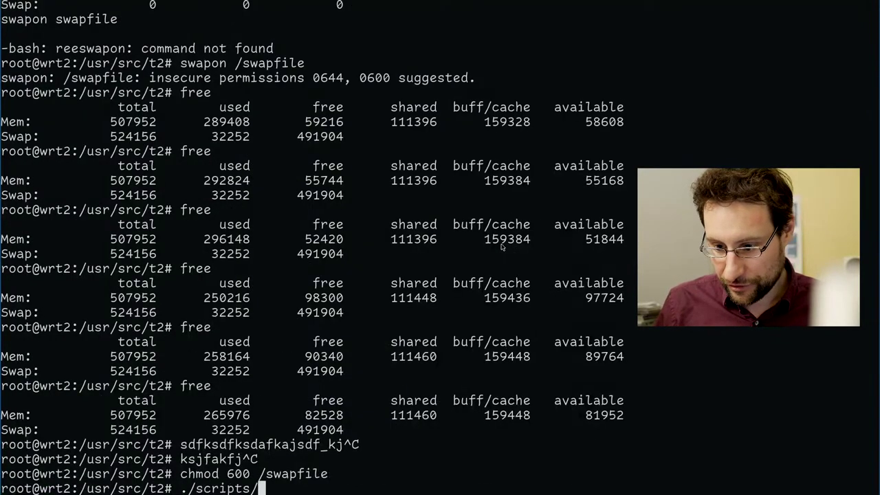
pyautogui.hotkey('ctrl', 'c')
pyautogui.write('free')
pyautogui.press('Return')
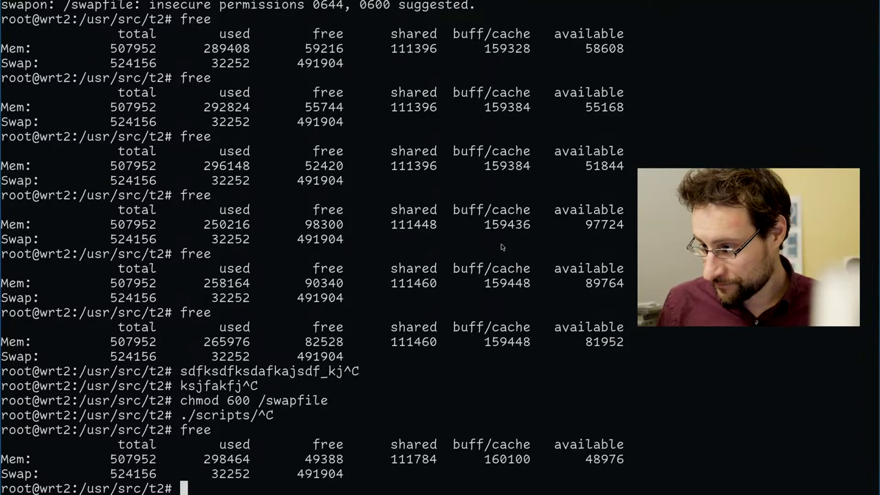
pyautogui.hotkey('ctrl', 'c')
# Run ./scripts/Emerge-Pkg -missing=only meson ninja.
pyautogui.write('./scr')
pyautogui.press('Tab')
pyautogui.write('E')
pyautogui.press('Tab')
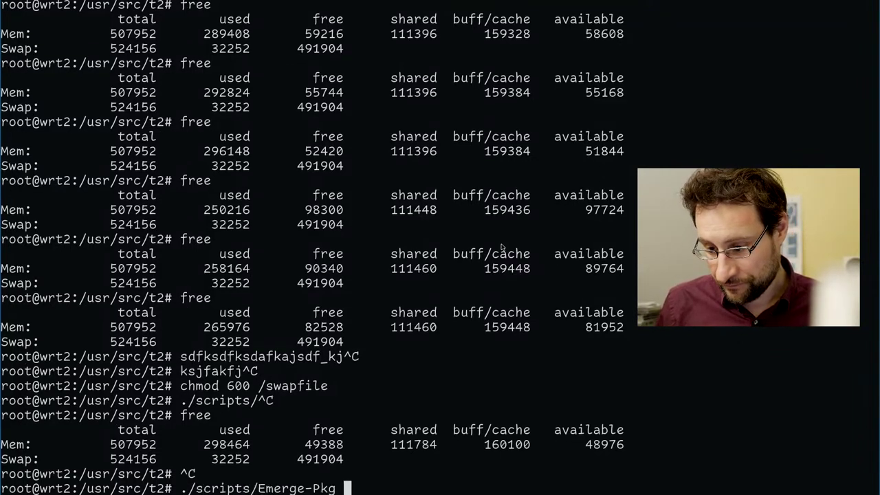
pyautogui.write('-deps=none')
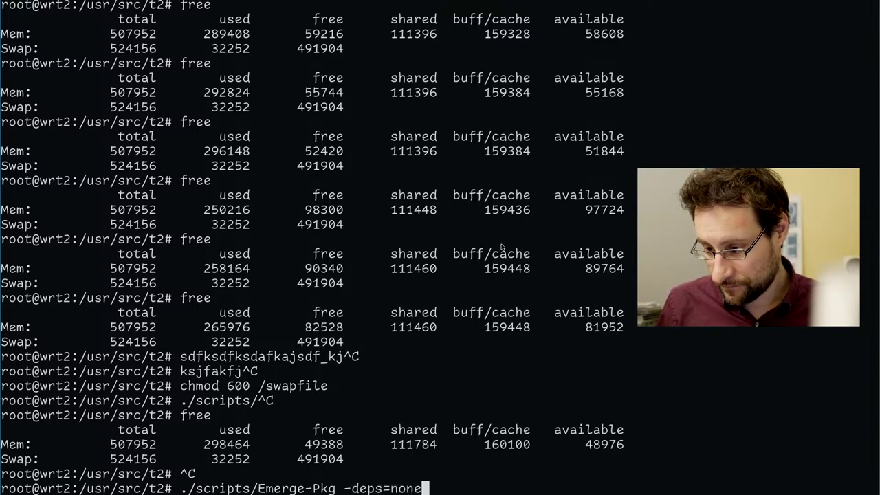
pyautogui.press('BackSpace')
pyautogui.press('BackSpace')
pyautogui.press('BackSpace')
pyautogui.press('BackSpace')
pyautogui.press('BackSpace')
pyautogui.press('BackSpace')
pyautogui.press('BackSpace')
pyautogui.press('BackSpace')
pyautogui.press('BackSpace')
pyautogui.write('missing')
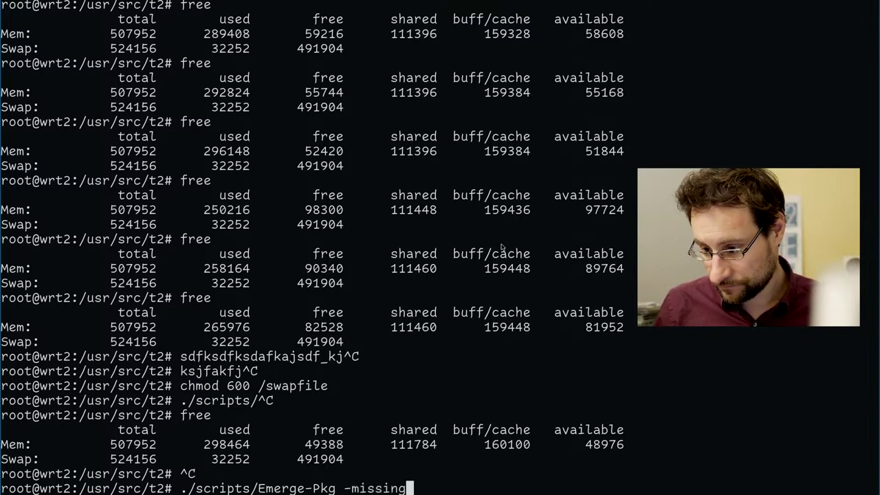
pyautogui.write('=only meson ninja')
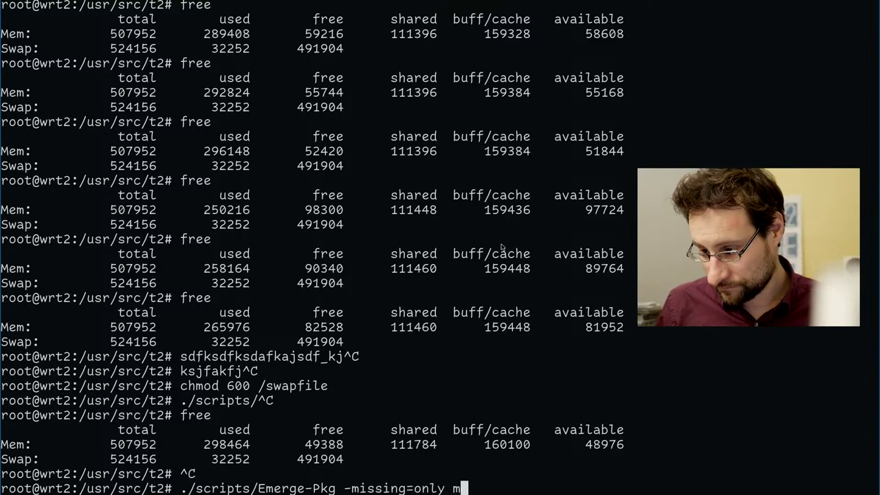
pyautogui.press('Return')
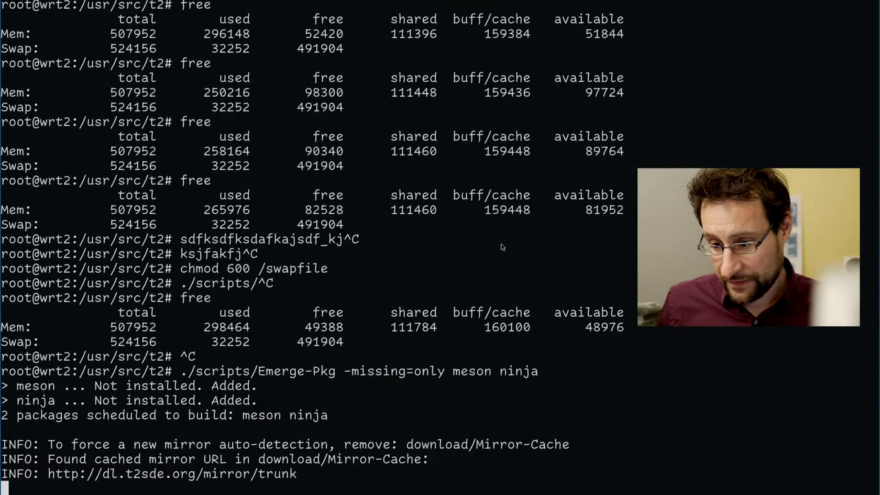
# Abort the failed meson-1.0.0 download and return to a clean prompt.
pyautogui.hotkey('ctrl', 'c')
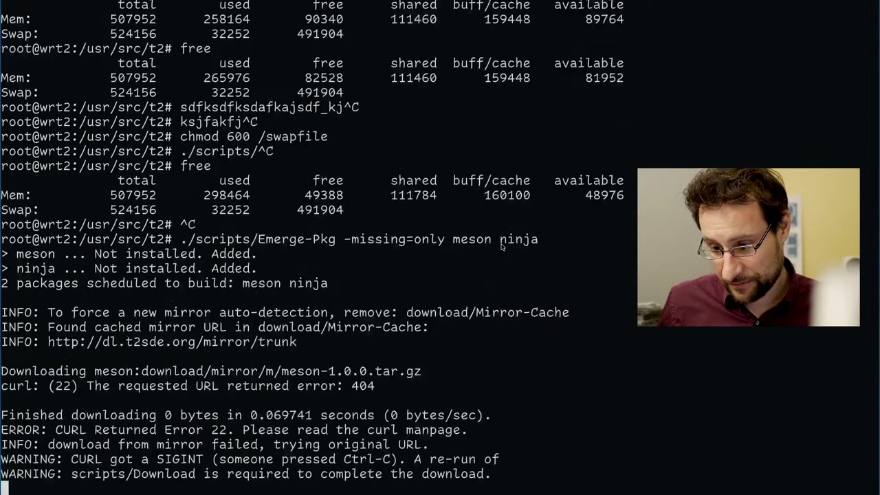
pyautogui.hotkey('ctrl', 'c')
pyautogui.hotkey('ctrl', 'c')
pyautogui.hotkey('ctrl', 'c')
pyautogui.press('Up')
pyautogui.hotkey('ctrl', 'c')
# Run ./scripts/Cleanup, then start a forced, verbose Emerge-Pkg build adding python.
pyautogui.write('./scripts/Cleanup')
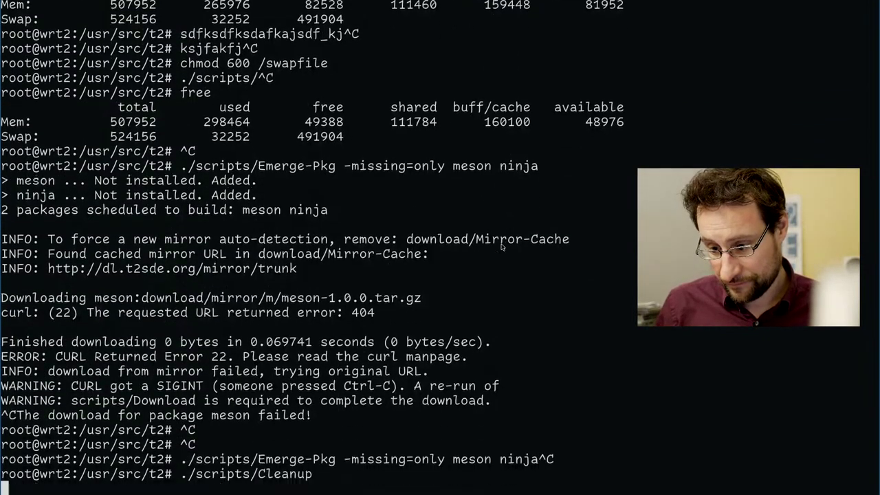
pyautogui.press('Return')
pyautogui.press('Up')
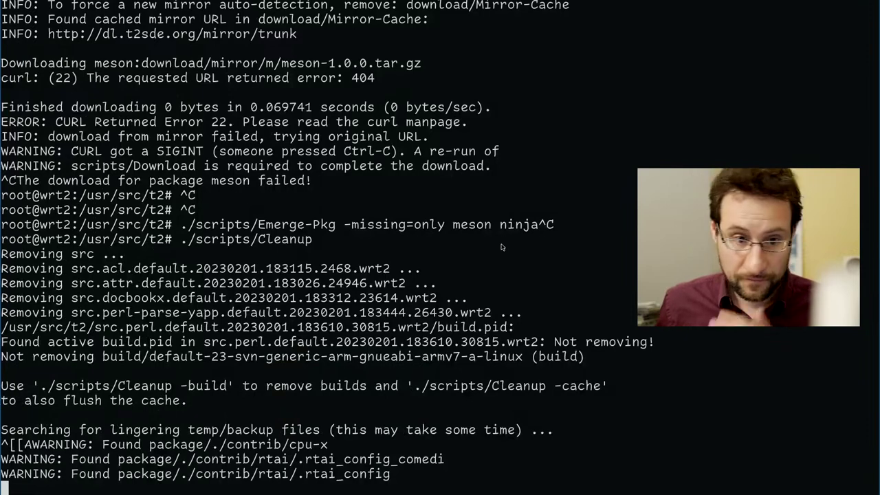
pyautogui.press('Up')
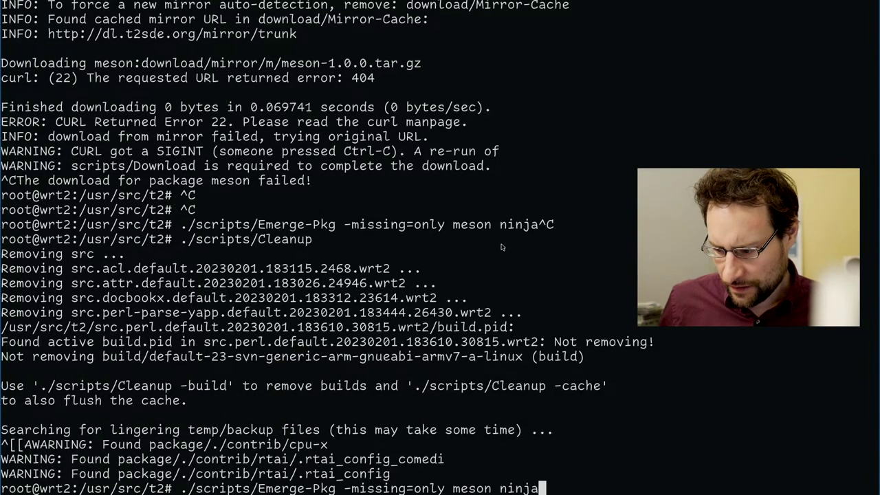
pyautogui.press('Left')
pyautogui.press('Left')
pyautogui.press('Left')
pyautogui.press('Left')
pyautogui.press('Left')
pyautogui.press('Left')
pyautogui.press('Left')
pyautogui.press('Left')
pyautogui.press('Left')
pyautogui.press('Left')
pyautogui.press('Left')
pyautogui.write('-')
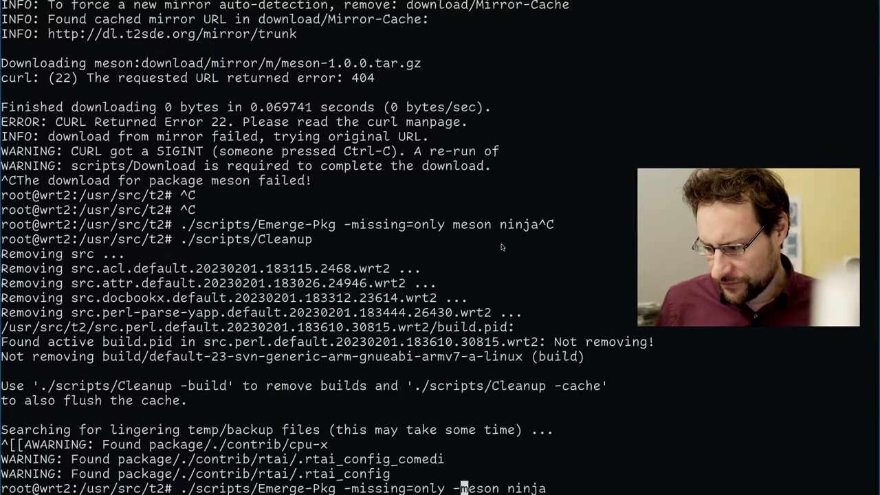
pyautogui.write('f python')
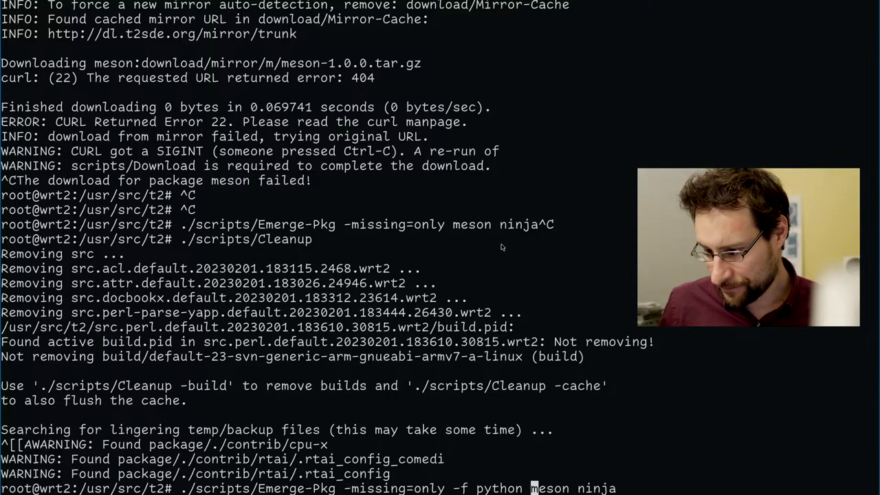
pyautogui.press('Left')
pyautogui.press('Left')
pyautogui.press('Left')
pyautogui.press('Left')
pyautogui.press('Left')
pyautogui.press('Left')
pyautogui.press('Left')
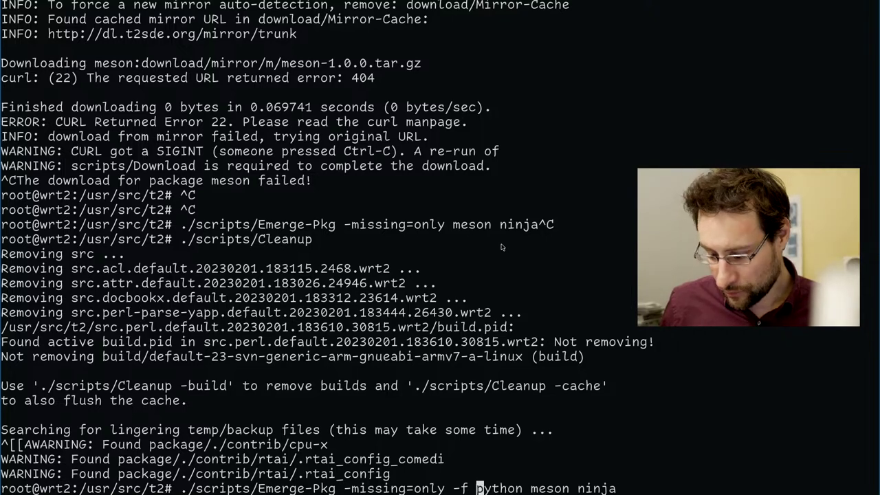
pyautogui.write('-v')
pyautogui.press('Return')
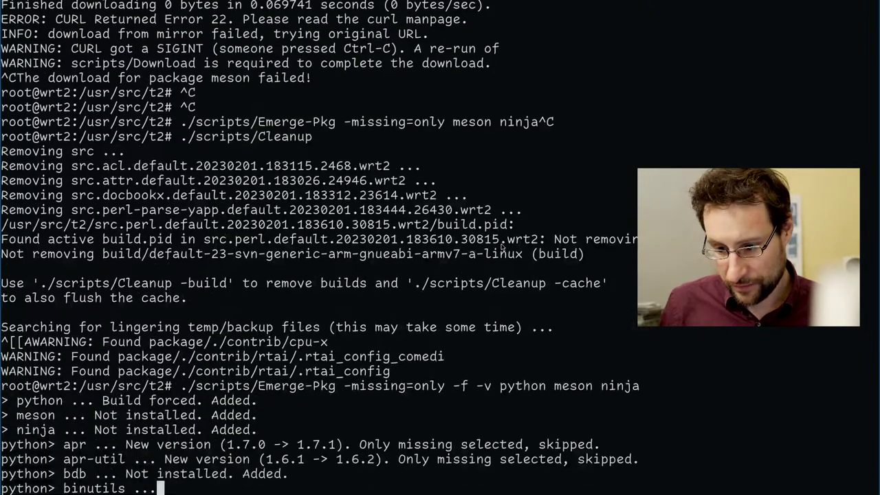
pyautogui.hotkey('ctrl', 'c')
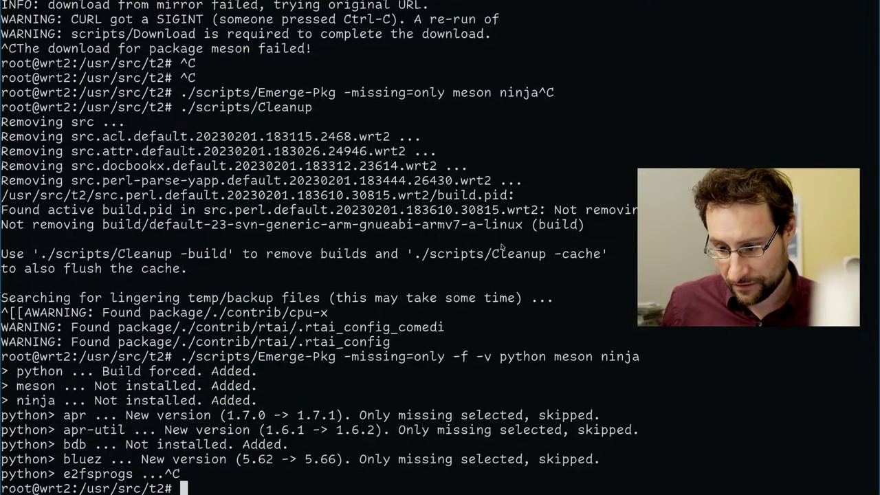
# Rerun the python, meson and ninja build with -deps=none, then switch to Firefox.
pyautogui.press('Up')
pyautogui.press('Left')
pyautogui.press('Left')
pyautogui.press('Left')
pyautogui.press('Left')
pyautogui.press('Left')
pyautogui.press('Left')
pyautogui.press('Left')
pyautogui.press('Left')
pyautogui.press('Left')
pyautogui.press('Left')
pyautogui.press('Left')
pyautogui.press('Left')
pyautogui.press('Left')
pyautogui.press('Left')
pyautogui.press('Left')
pyautogui.press('Left')
pyautogui.press('Left')
pyautogui.press('Left')
pyautogui.press('Left')
pyautogui.press('Left')
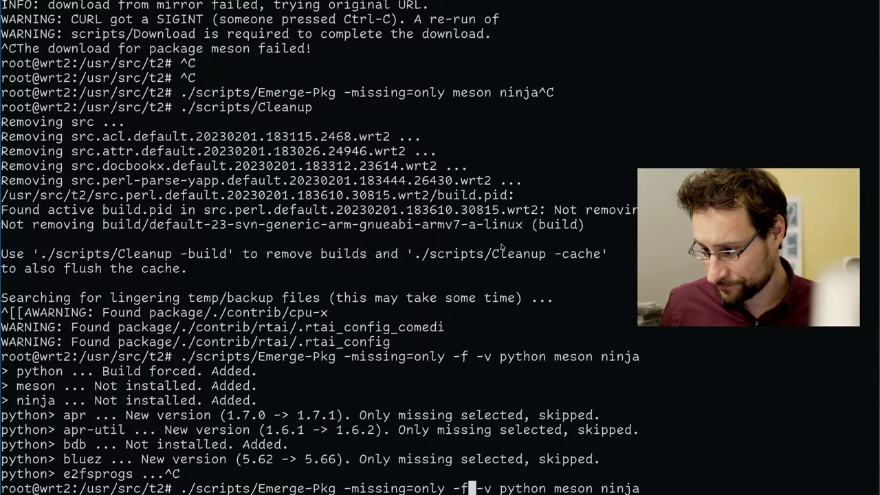
pyautogui.write('-deps=none')
pyautogui.press('Return')
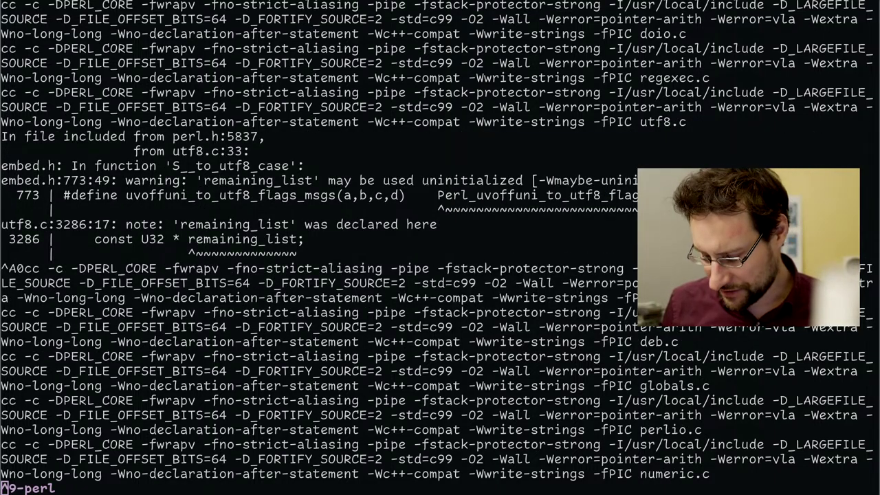
pyautogui.hotkey('alt', 'Tab')
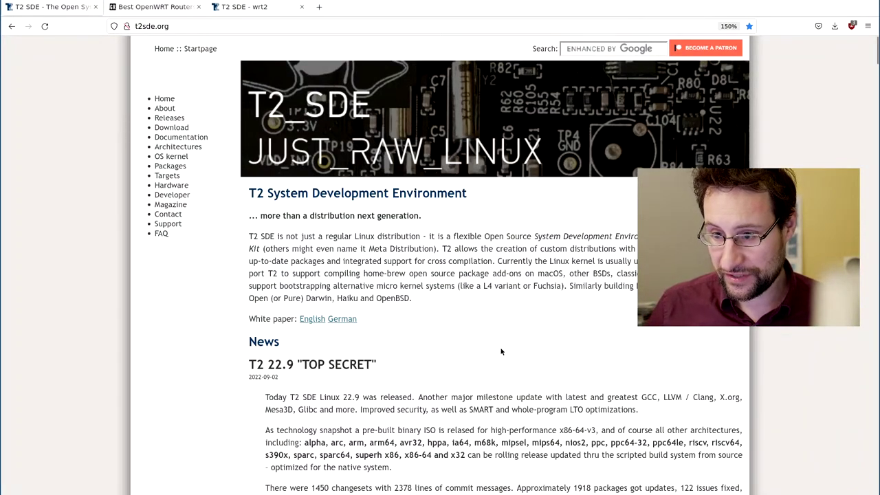
# Open the Magazine page on t2sde.org, peek at an issue link's menu, and return to the terminal.
pyautogui.click(186, 205)
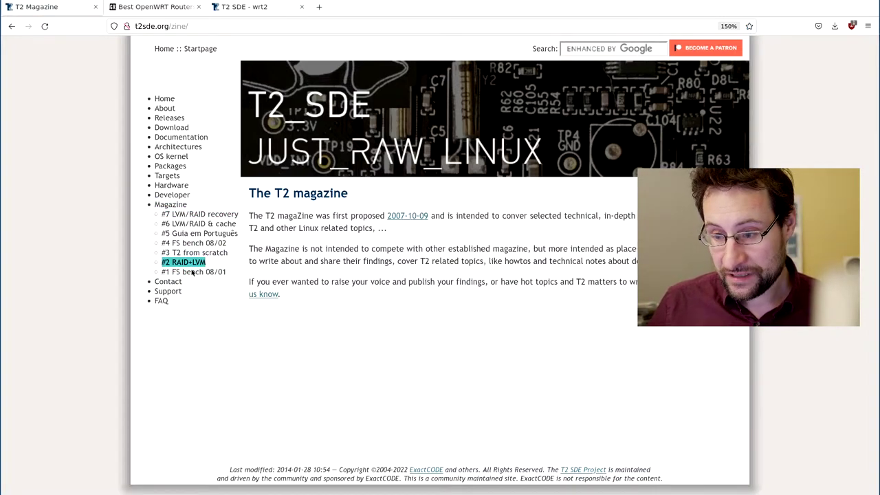
pyautogui.rightClick(198, 225)
pyautogui.press('Escape')
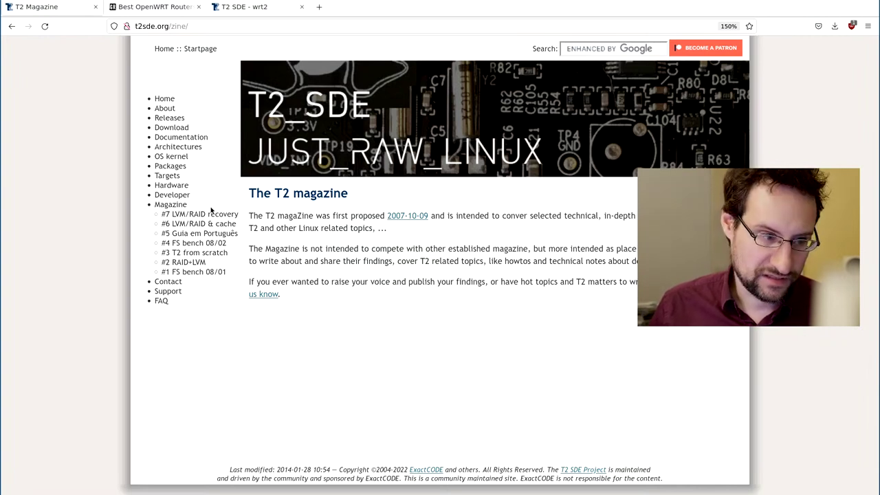
pyautogui.hotkey('alt', 'Tab')
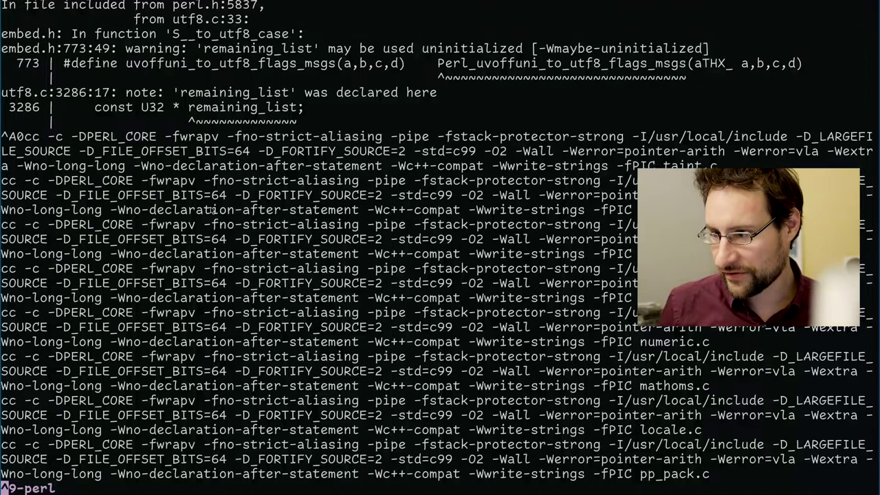
# Check screen windows 1 (python download) and 0 (perl compile), then create a new shell window.
pyautogui.hotkey('ctrl', 'a')
pyautogui.press('1')
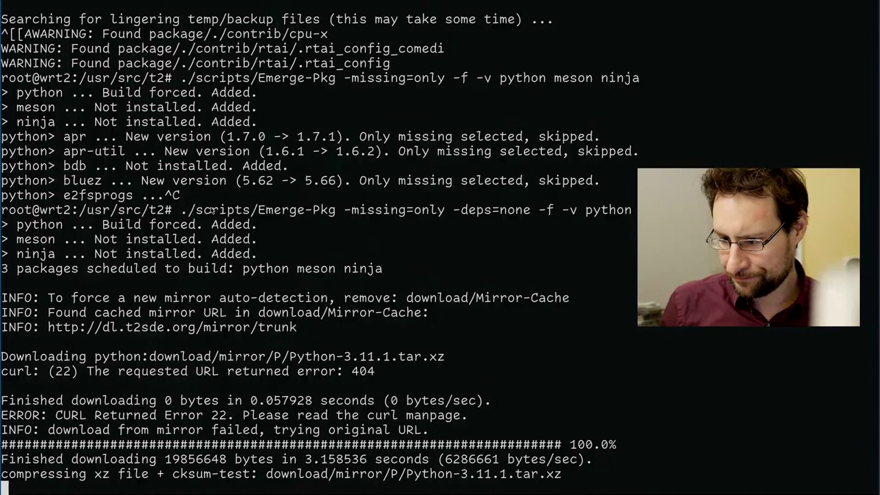
pyautogui.hotkey('ctrl', 'a')
pyautogui.press('0')
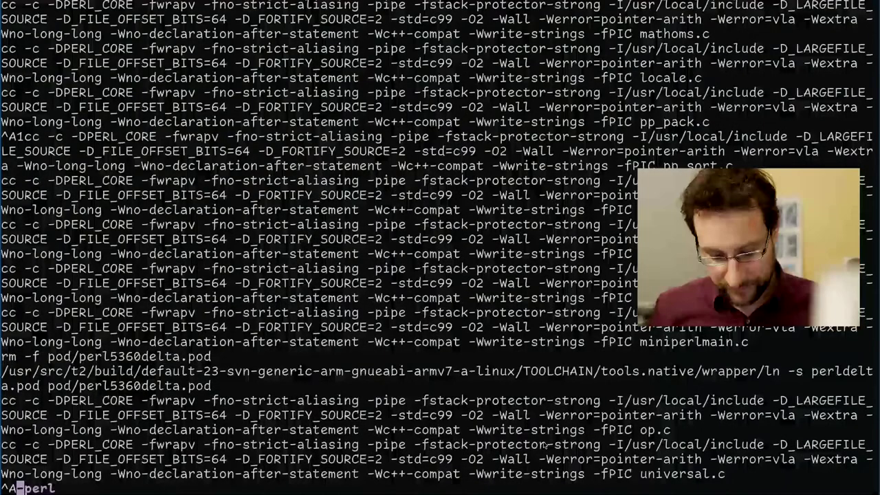
pyautogui.hotkey('ctrl', 'a')
pyautogui.hotkey('ctrl', 'a')
pyautogui.press('c')
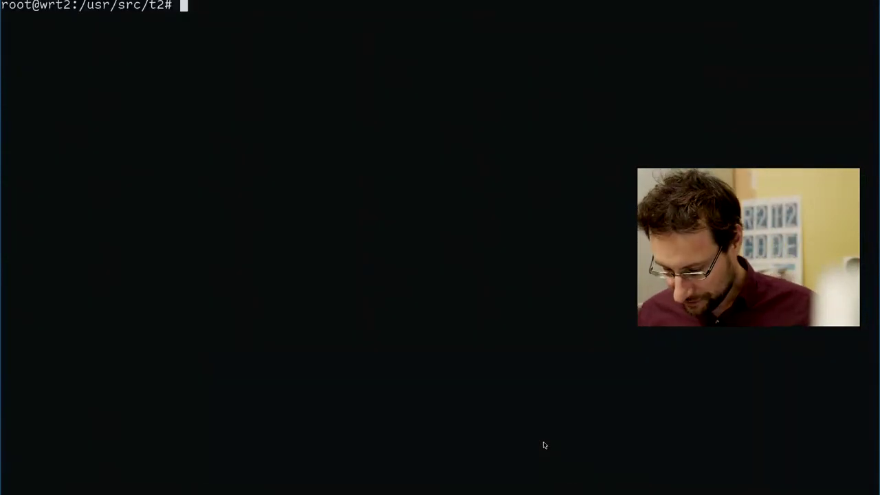
# Check memory with free and free -h: 99300 available, 191180 of 524156 swap used.
pyautogui.hotkey('ctrl', 'c')
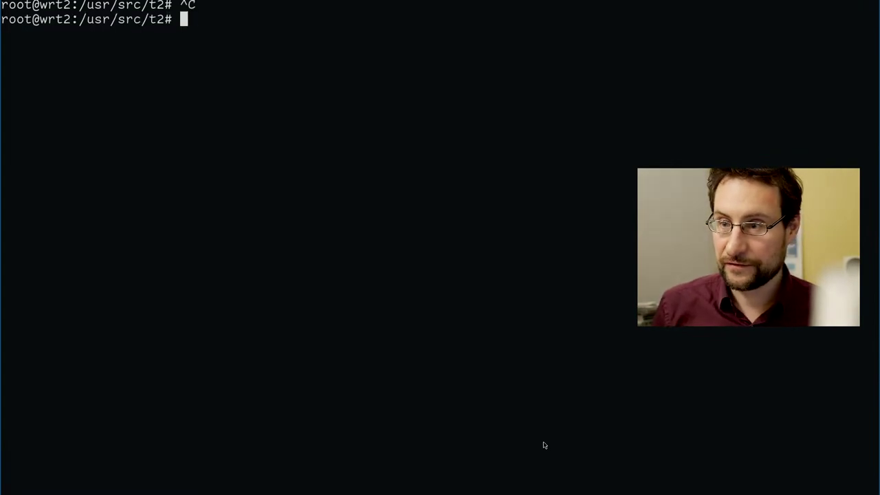
pyautogui.write('l')
pyautogui.hotkey('ctrl', 'c')
pyautogui.write('free')
pyautogui.press('Return')
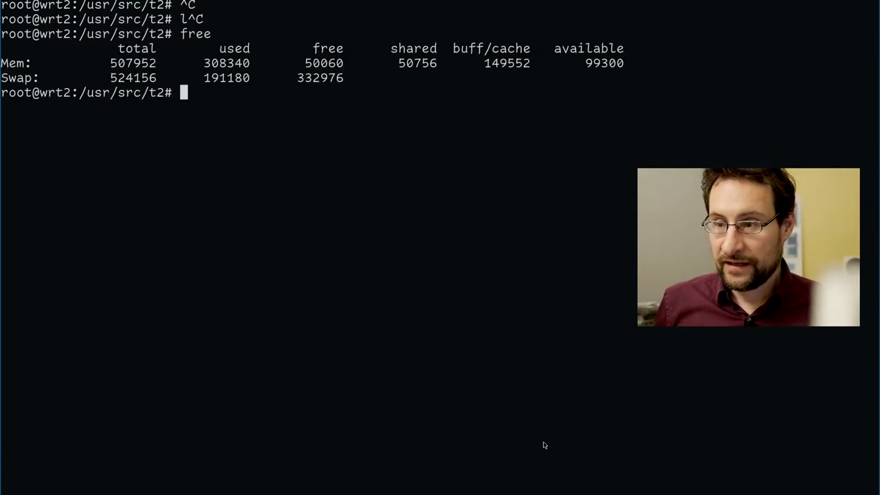
pyautogui.write('free -h')
pyautogui.press('Return')
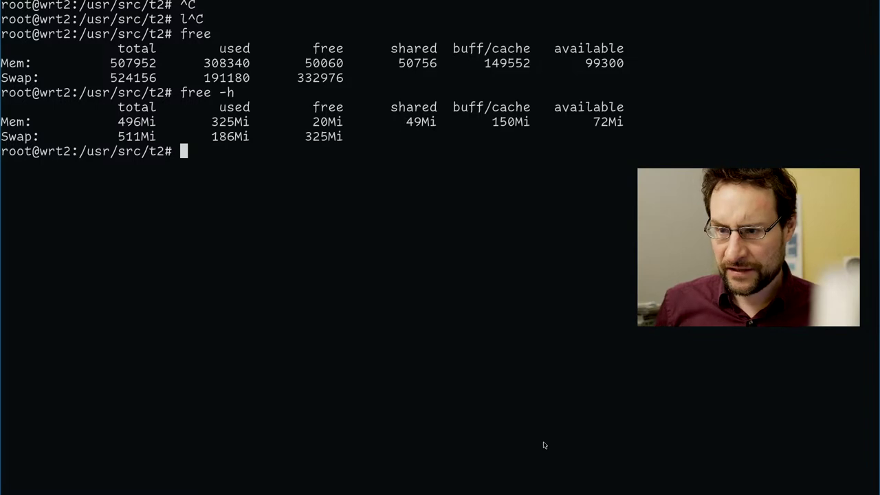
pyautogui.press('Up')
pyautogui.press('BackSpace')
pyautogui.press('BackSpace')
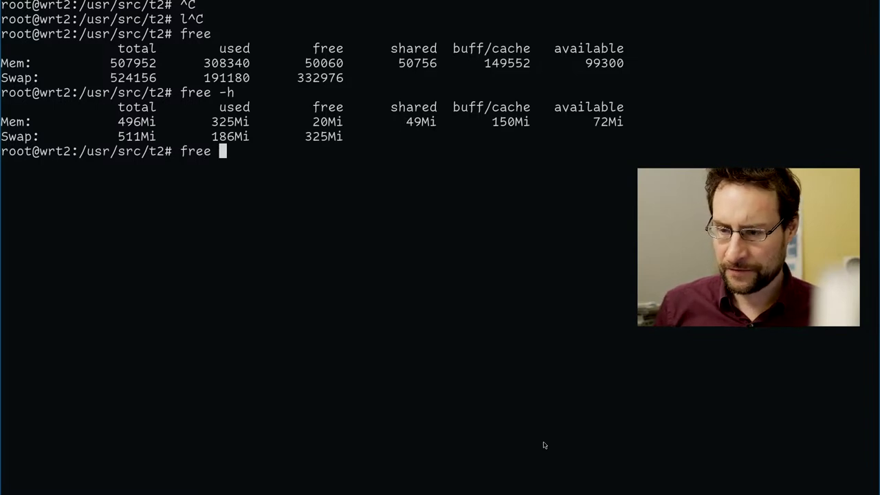
pyautogui.hotkey('ctrl', 'c')
# Read the free manual page through to the end, quit it, and clear the prompt.
pyautogui.write('man free')
pyautogui.press('Return')
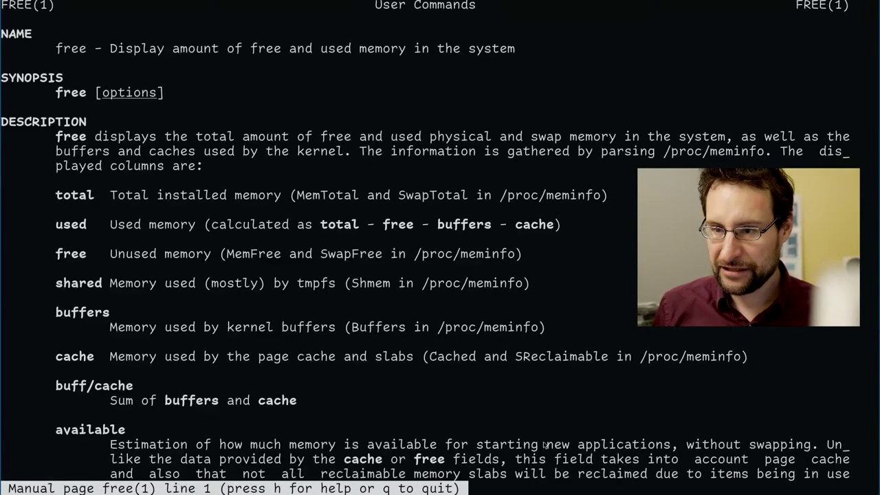
pyautogui.press('space')
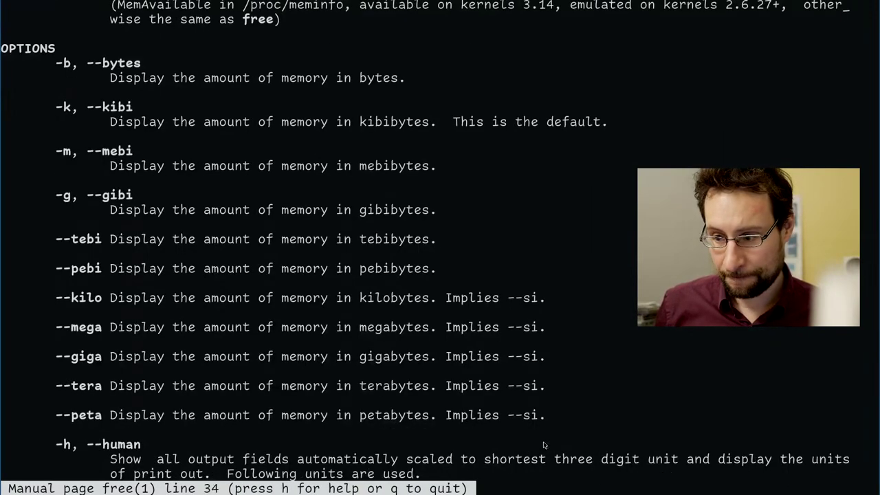
pyautogui.press('space')
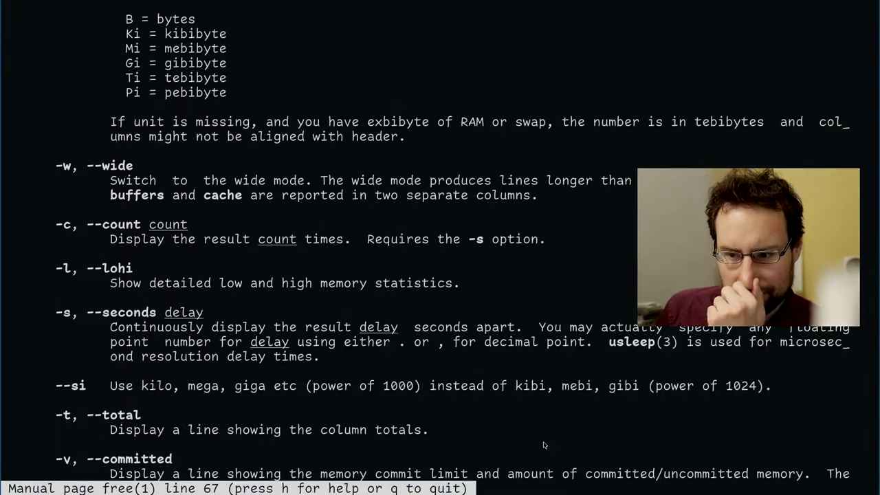
pyautogui.press('space')
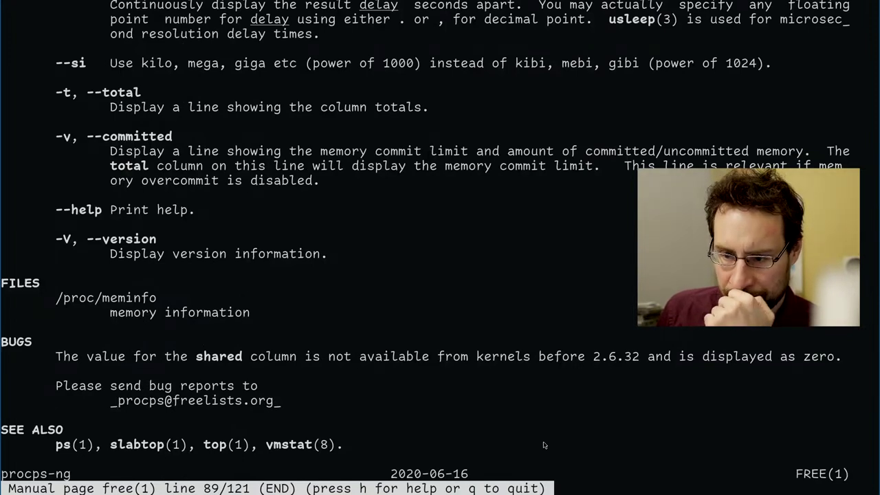
pyautogui.press('q')
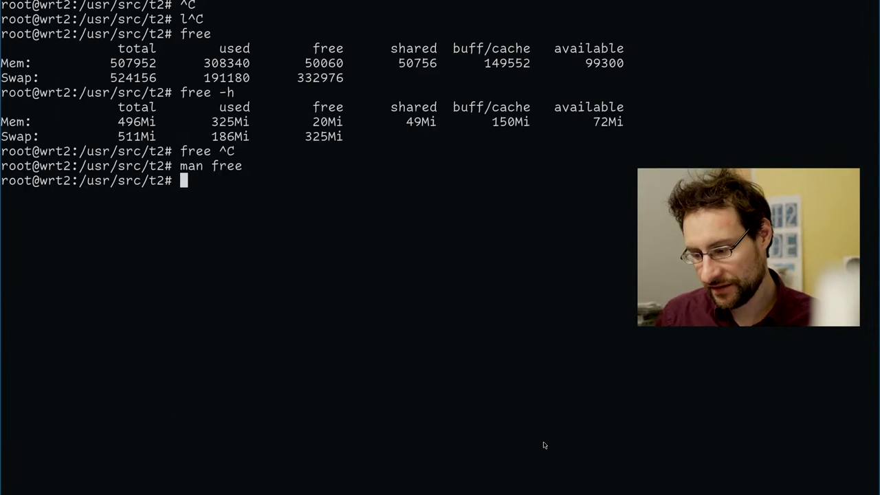
pyautogui.hotkey('ctrl', 'c')
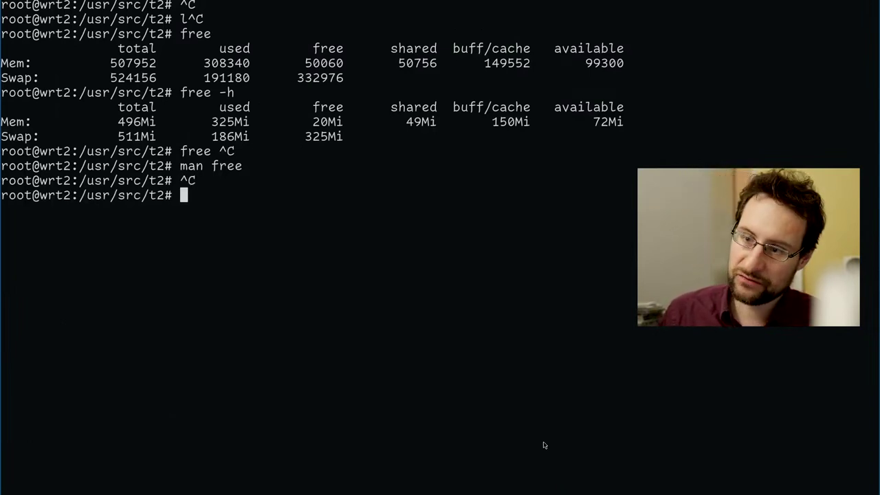
# Type vi target/share/ without running it and bring the T2 Magazine page forward in Firefox.
pyautogui.write('v')
pyautogui.hotkey('ctrl', 'c')
pyautogui.write('vi target/')
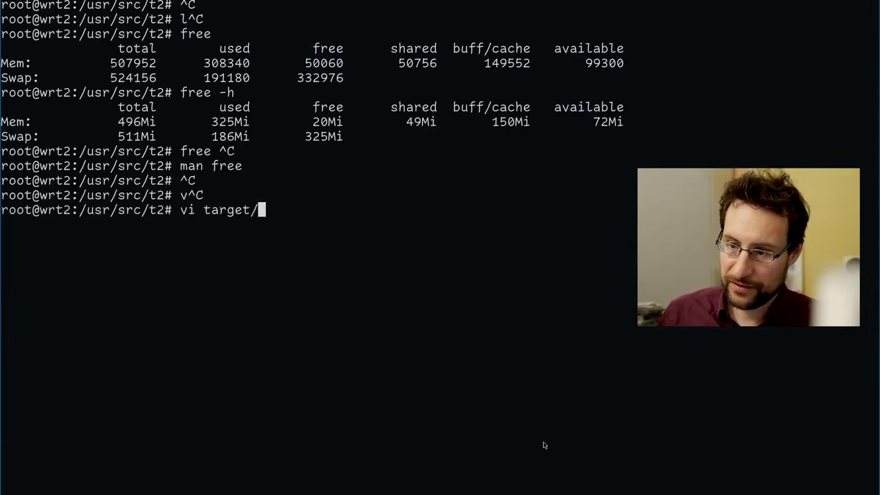
pyautogui.write('share/')
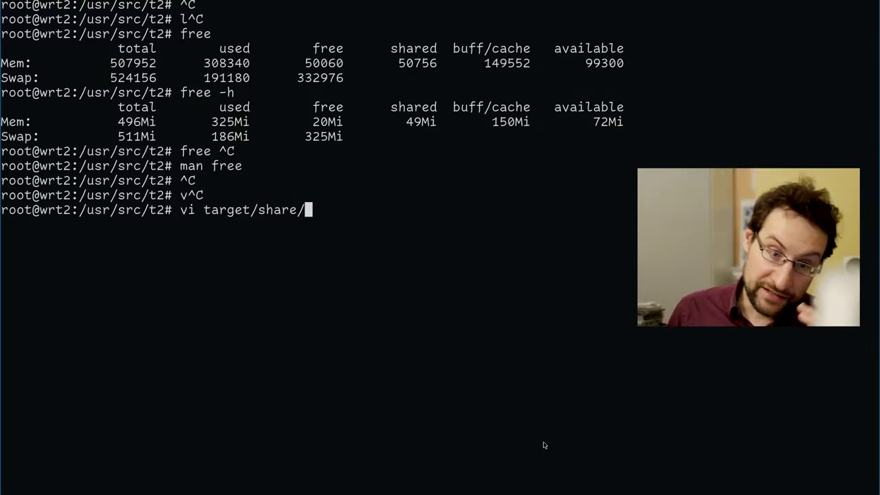
pyautogui.hotkey('alt', 'Tab')
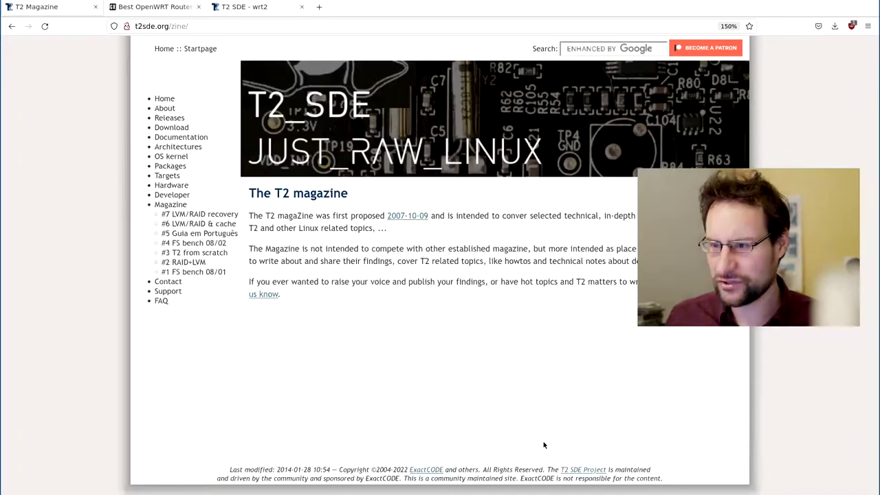
# In a new tab, search Google for 'linksys 1900ac pcb'.
pyautogui.hotkey('ctrl', 't')
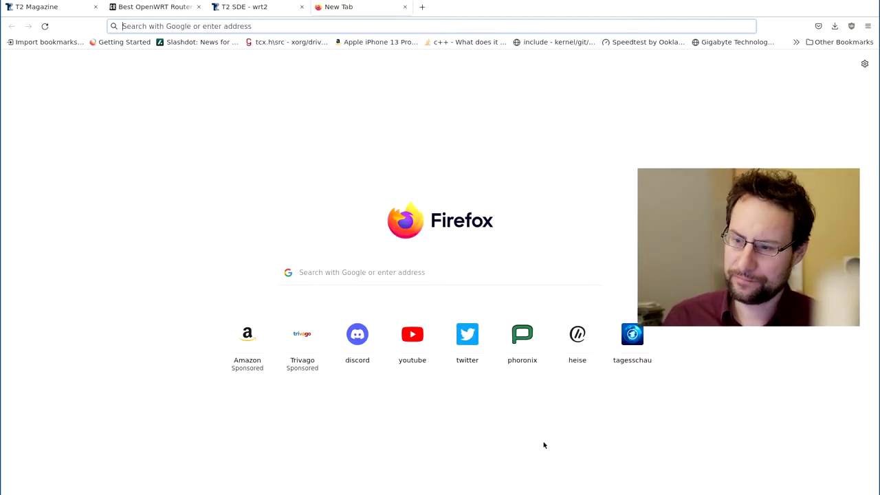
pyautogui.click(414, 278)
pyautogui.write('linksys')
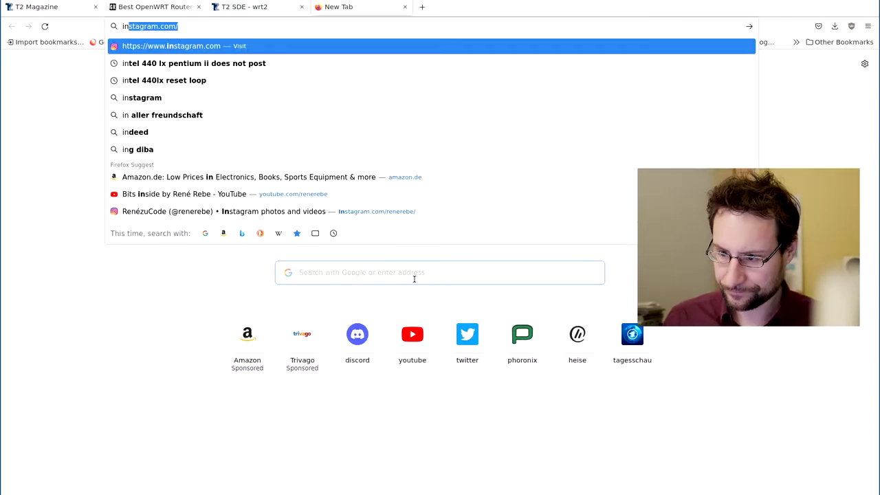
pyautogui.write(' 1900ac')
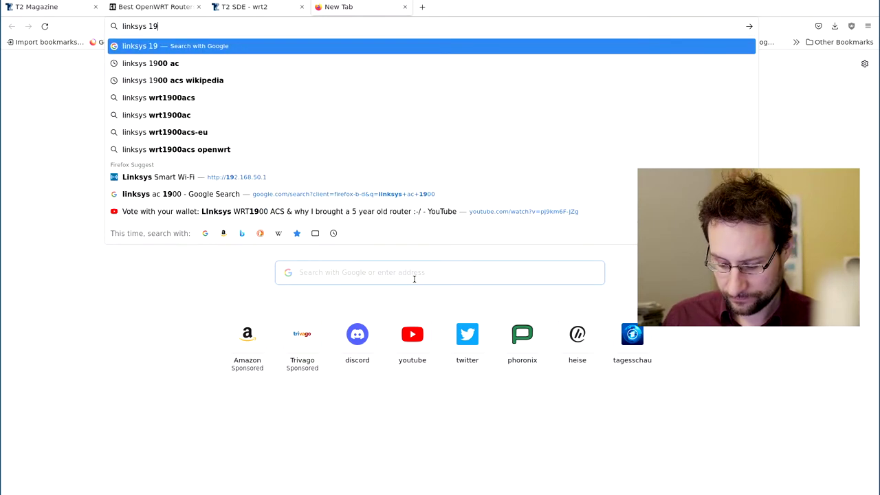
pyautogui.press('Return')
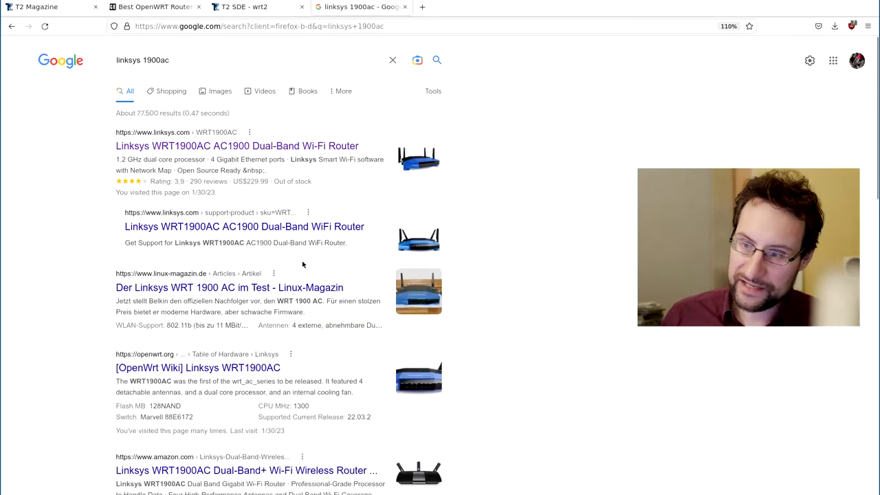
pyautogui.click(204, 63)
pyautogui.write('pcb')
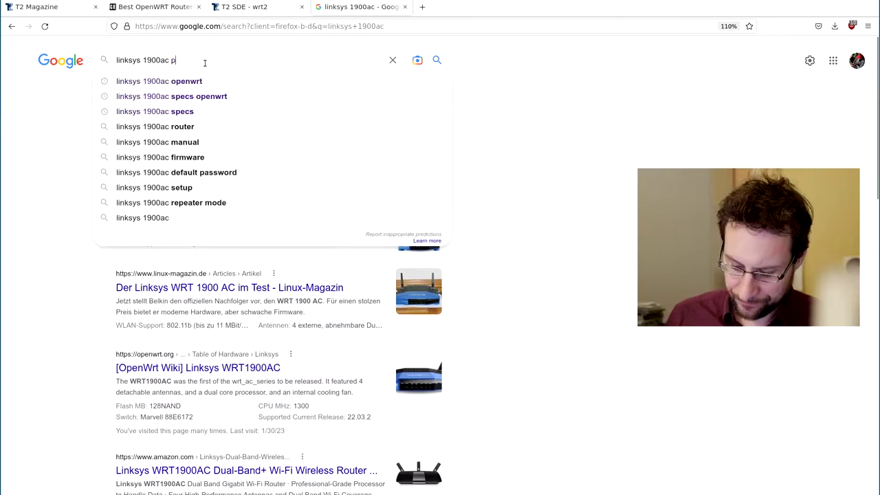
pyautogui.press('Return')
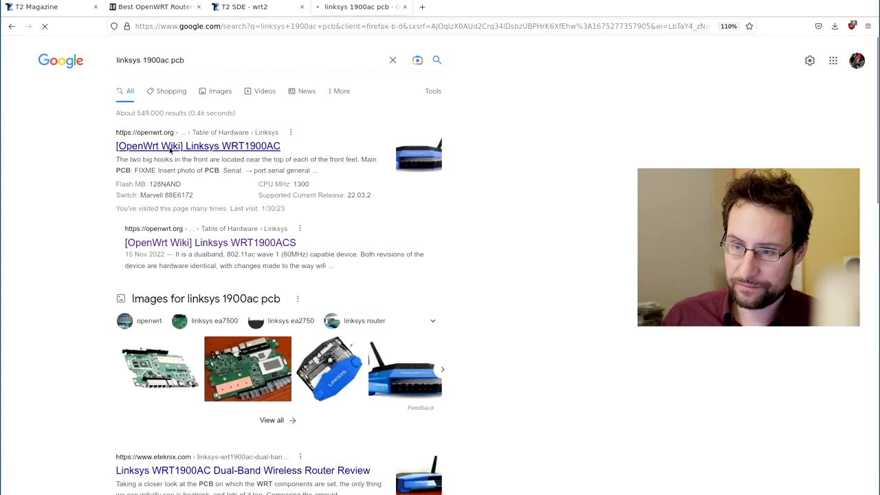
# Find the NikkTech circuit board photo in image results and open its WRT1900AC review page.
pyautogui.click(208, 91)
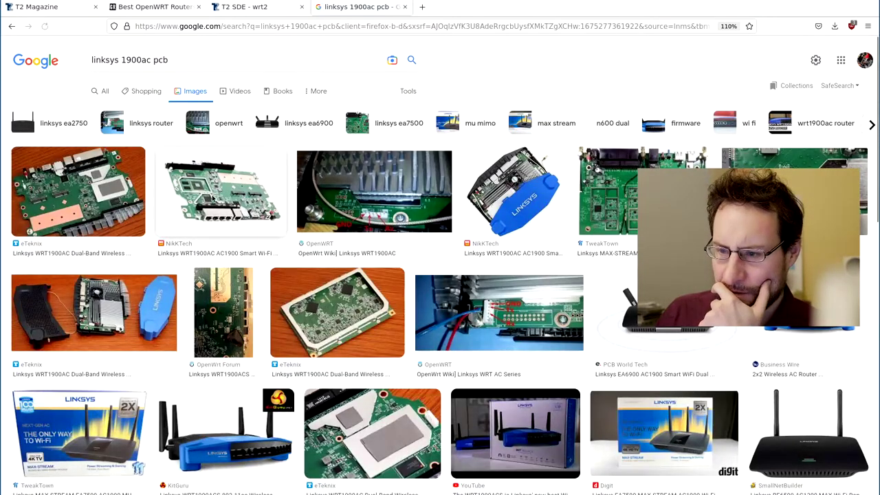
pyautogui.click(213, 200)
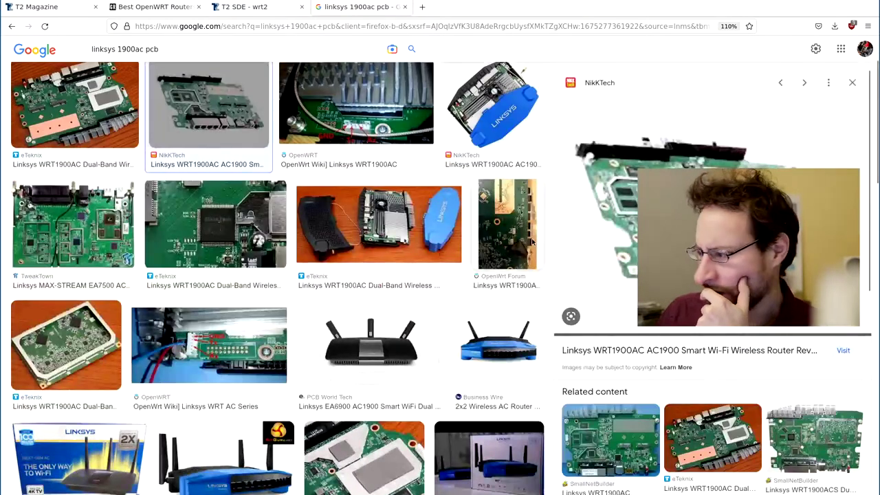
pyautogui.click(653, 206)
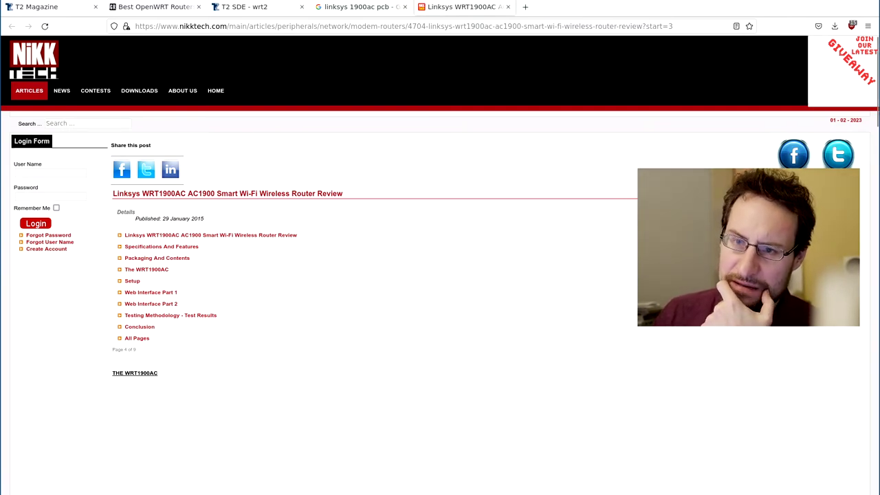
# Scroll the NikkTech WRT1900AC review down to its PCB photo, then return to the terminal.
pyautogui.hotkey('ctrl', 'w')
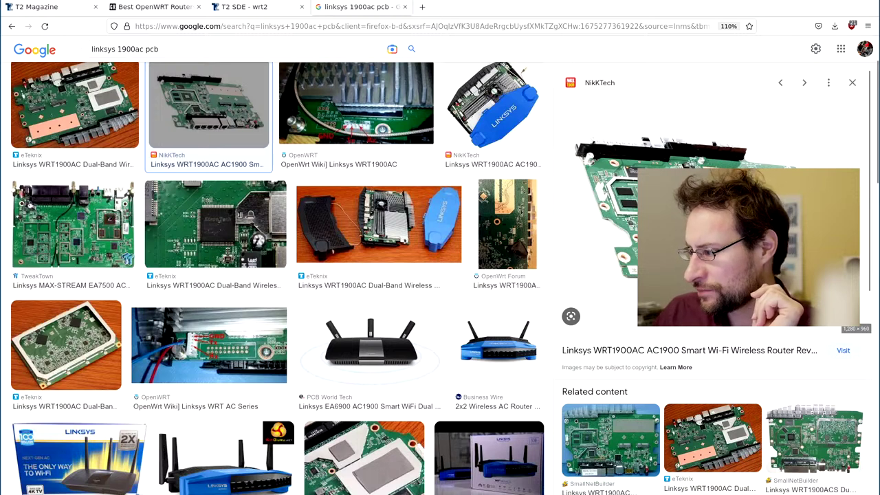
pyautogui.hotkey('ctrl', 't')
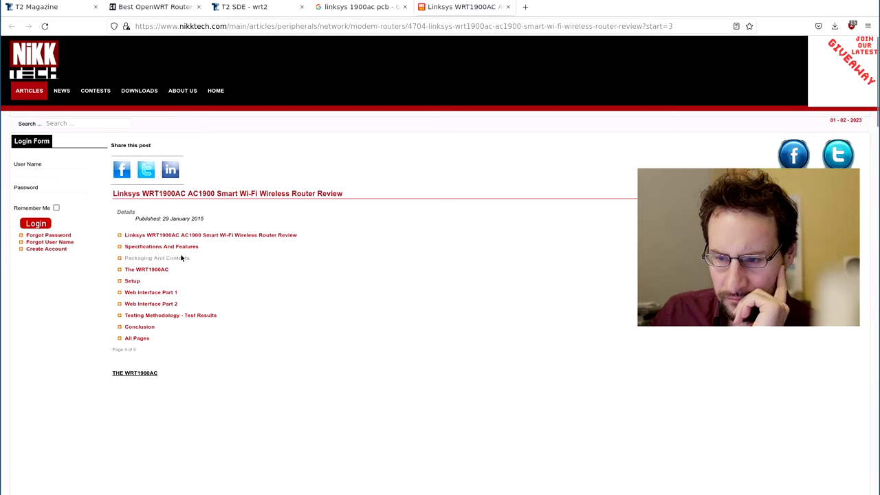
pyautogui.scroll(-15, 181, 258)
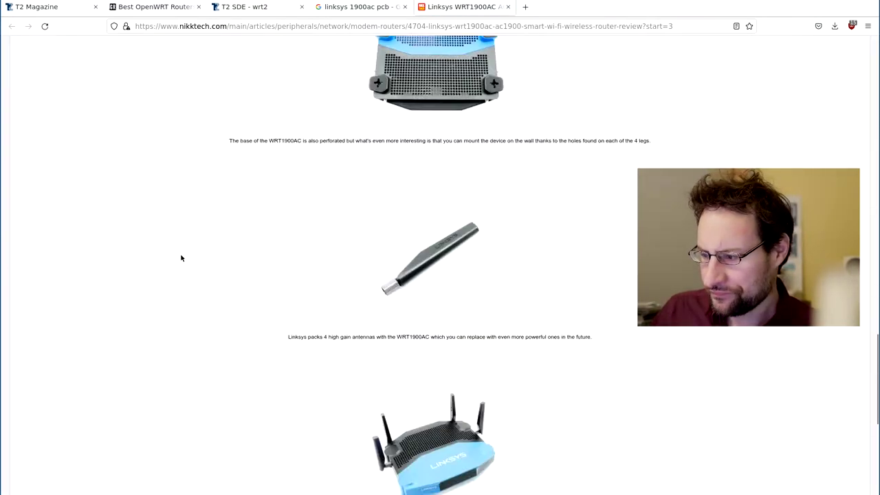
pyautogui.scroll(-5, 182, 258)
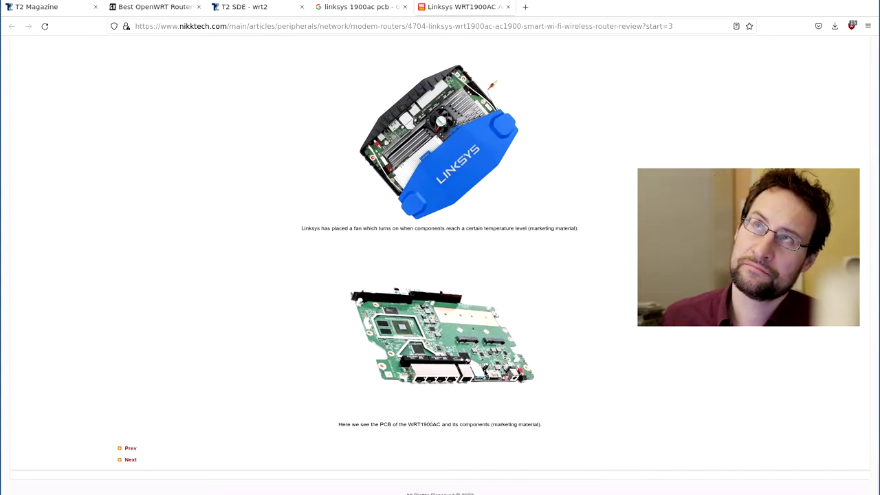
pyautogui.hotkey('alt', 'Tab')
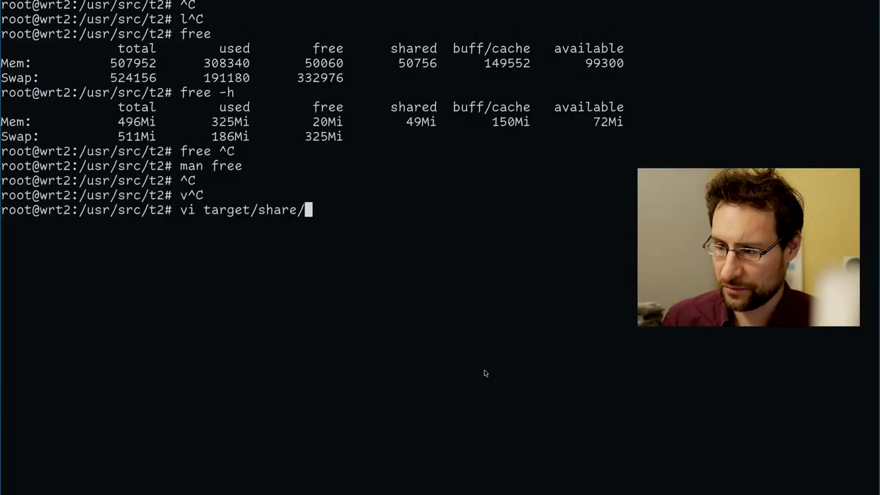
# Rewrite the pending vi command into 'cd target/share/rootfs/' and list the rootfs directory.
pyautogui.write('install/init')
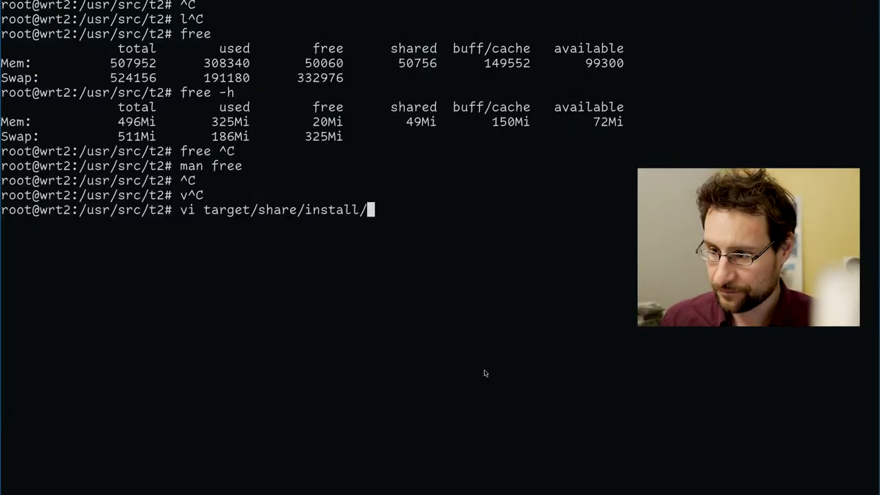
pyautogui.press('BackSpace')
pyautogui.press('BackSpace')
pyautogui.press('BackSpace')
pyautogui.press('BackSpace')
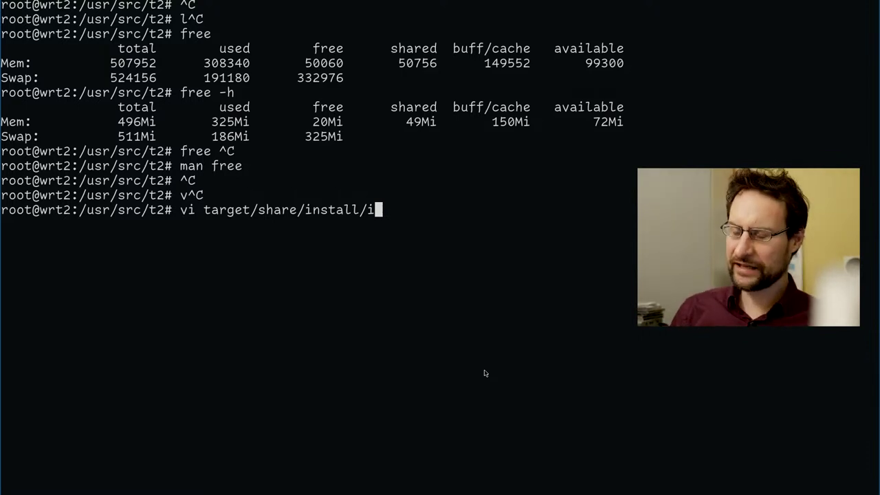
pyautogui.press('BackSpace')
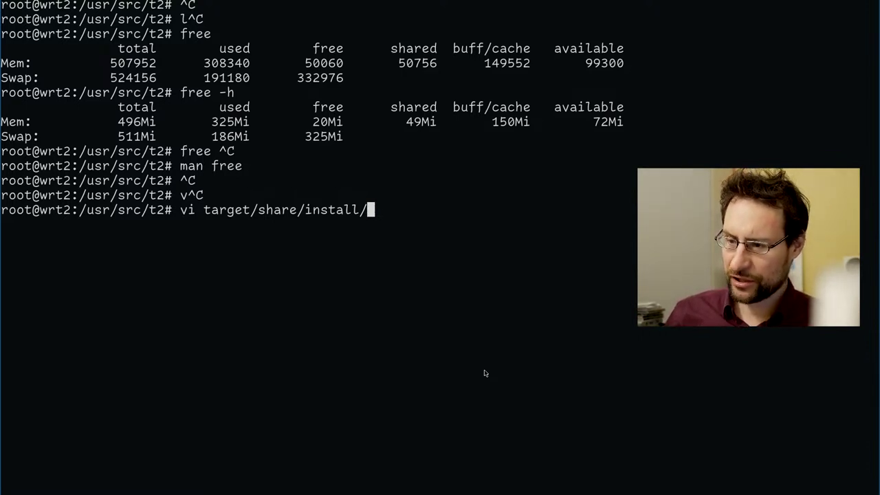
pyautogui.write('rootfs/')
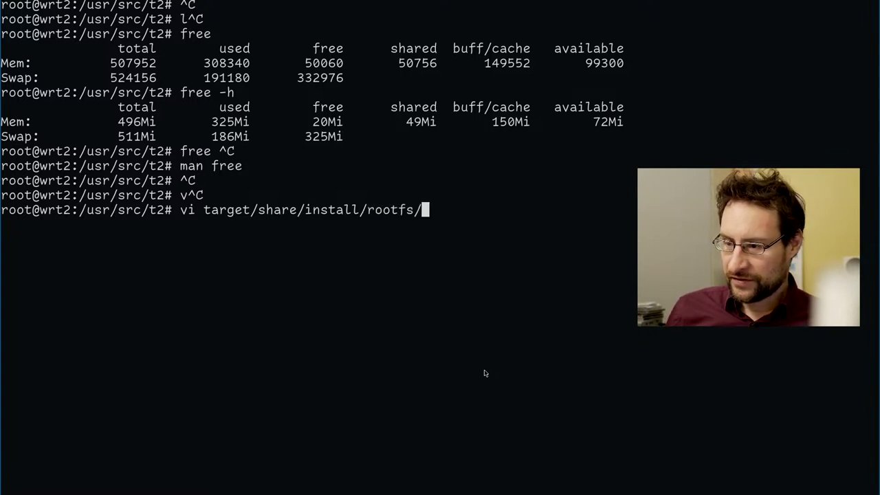
pyautogui.hotkey('ctrl', 'a')
pyautogui.press('Delete')
pyautogui.press('Delete')
pyautogui.write('cd')
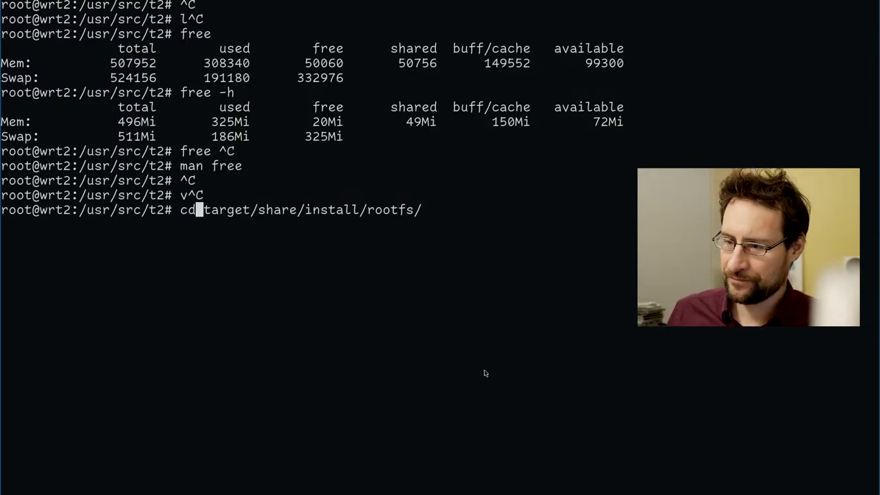
pyautogui.press('End')
pyautogui.press('Return')
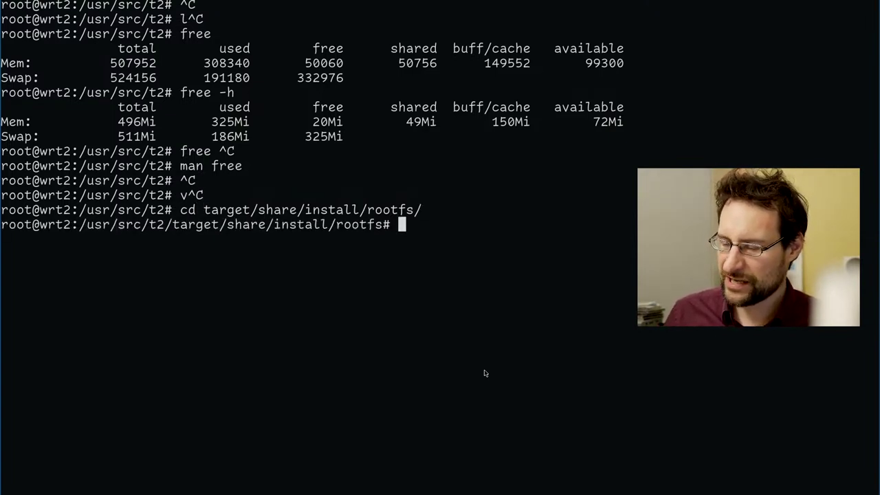
pyautogui.write('l')
pyautogui.press('Return')
# Go up to target/share/install, open the init script with 'vi init', and search for 'ram'.
pyautogui.write('cd')
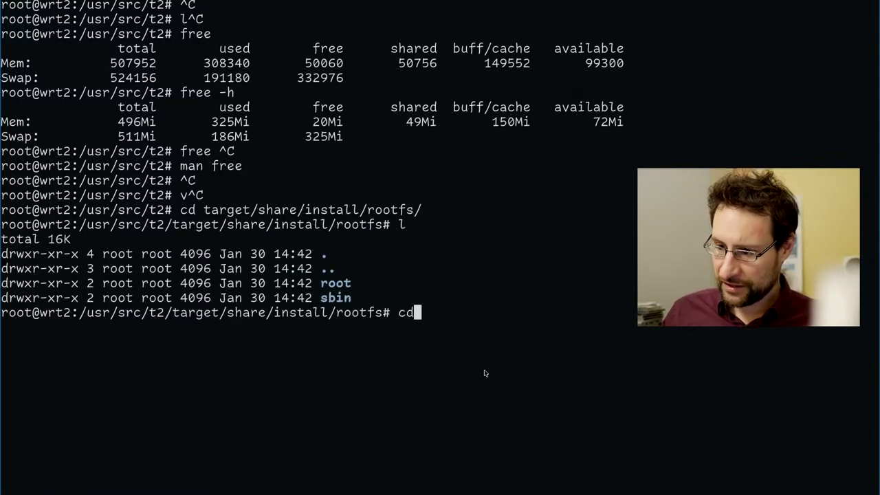
pyautogui.hotkey('ctrl', 'c')
pyautogui.write('cd ro')
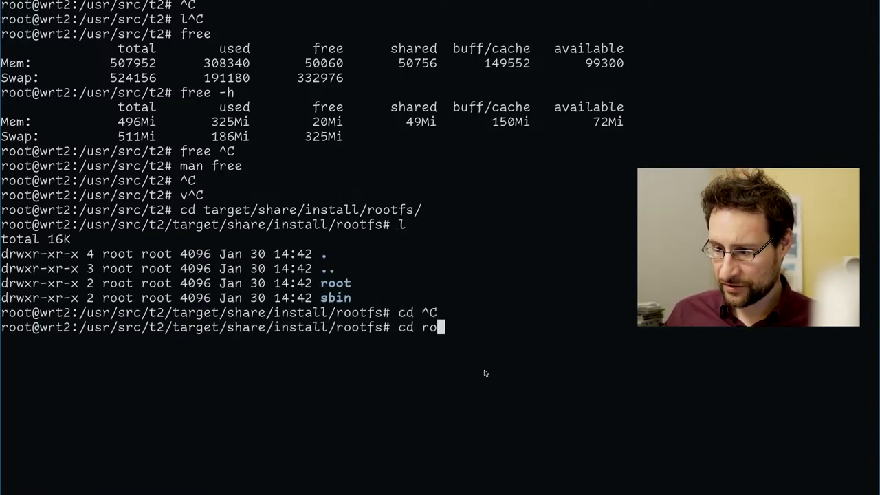
pyautogui.hotkey('ctrl', 'c')
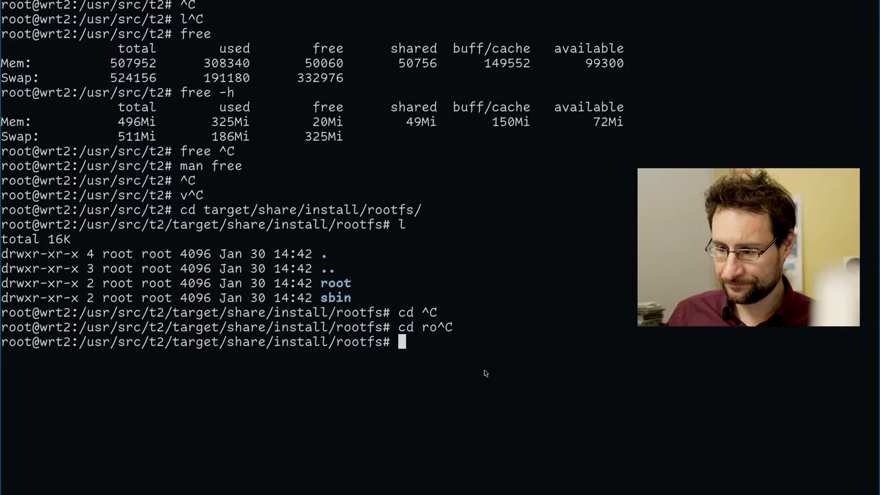
pyautogui.write('l')
pyautogui.hotkey('ctrl', 'c')
pyautogui.write('..')
pyautogui.press('Return')
pyautogui.write('l')
pyautogui.press('Return')
pyautogui.write('vi')
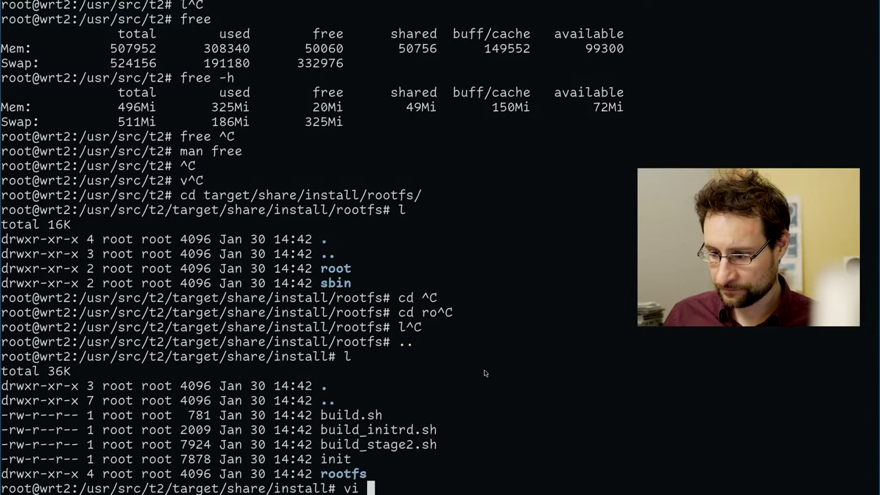
pyautogui.hotkey('ctrl', 'c')
pyautogui.write('vi init')
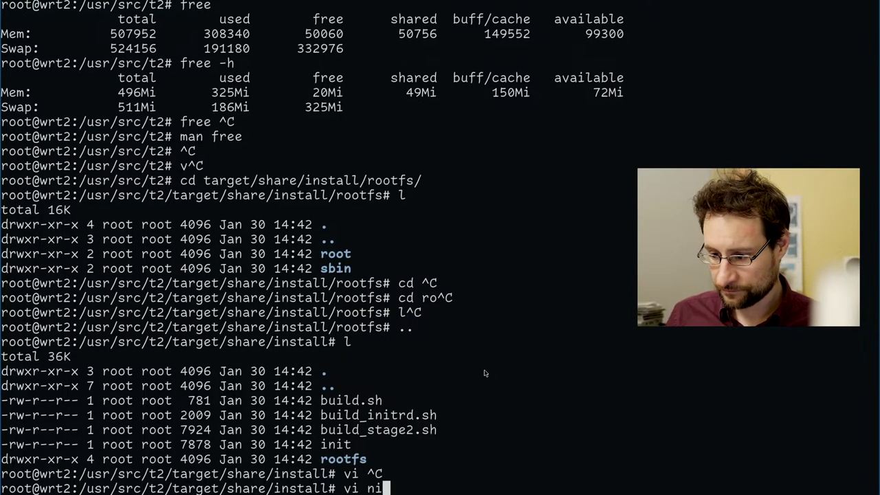
pyautogui.press('Return')
pyautogui.write('/ram')
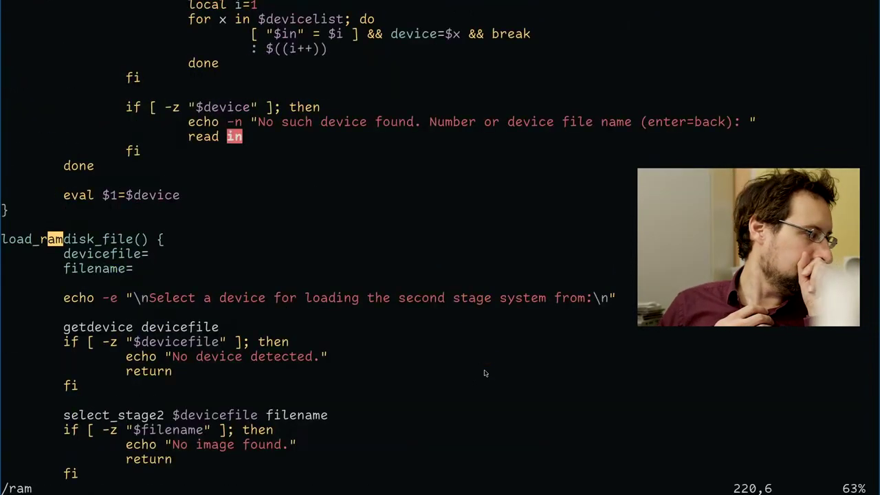
# Page through the ramdisk loading code and search the init script for '256', 'mb' and 'small'.
pyautogui.hotkey('ctrl', 'f')
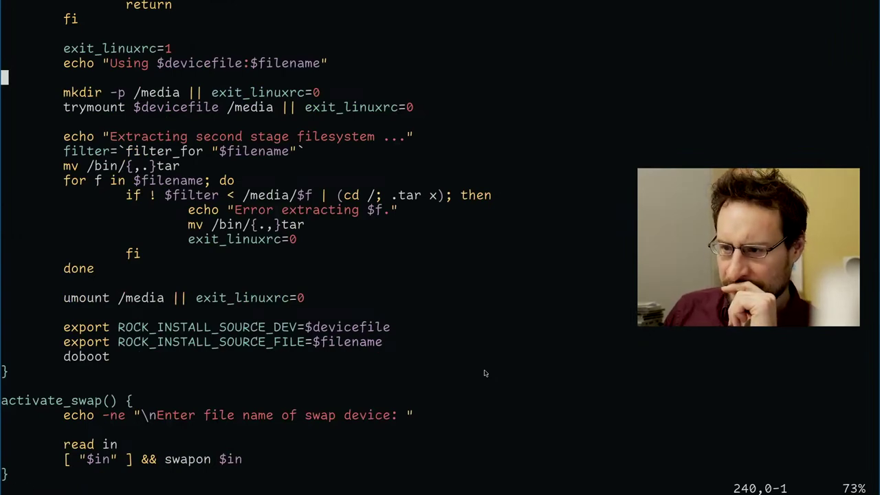
pyautogui.press('n')
pyautogui.press('n')
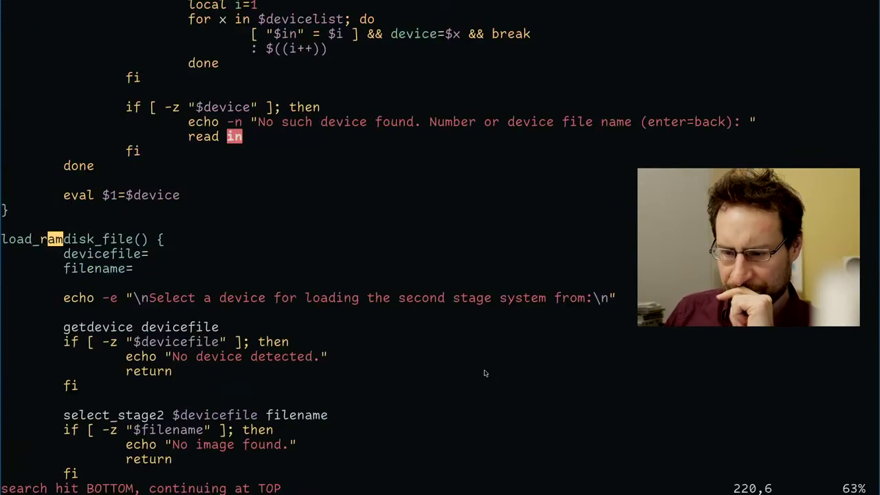
pyautogui.press('/')
pyautogui.write('256')
pyautogui.press('Return')
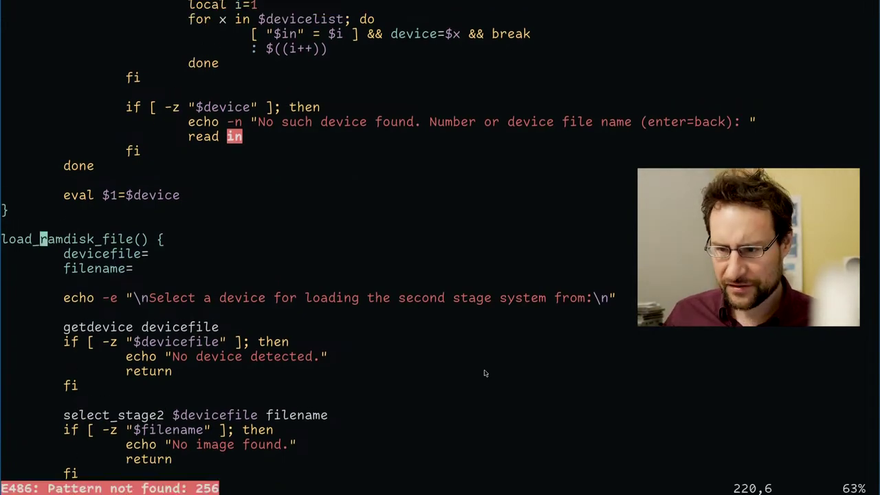
pyautogui.press('/')
pyautogui.write('mb')
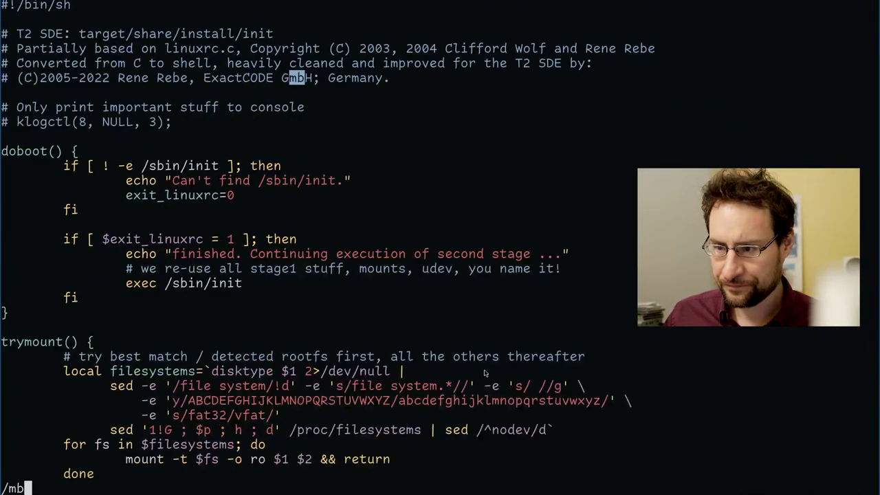
pyautogui.press('Return')
pyautogui.press('/')
pyautogui.write('free')
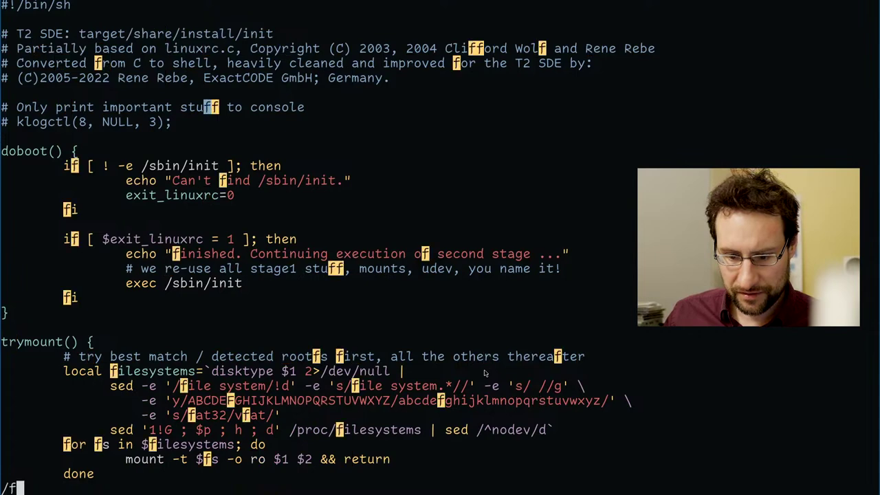
pyautogui.press('BackSpace')
pyautogui.press('BackSpace')
pyautogui.press('BackSpace')
pyautogui.press('BackSpace')
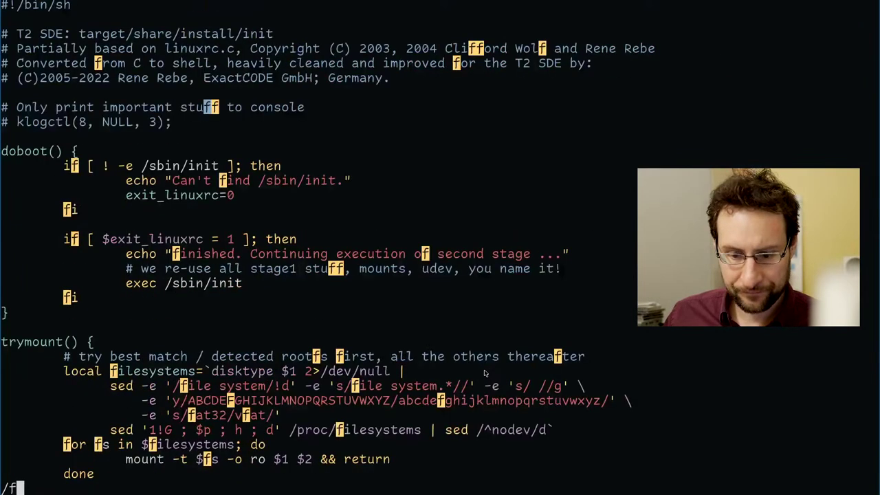
pyautogui.write('small')
pyautogui.press('Return')
# Jump to the 'ext' match in the image selection code, then briefly list vim's commands.
pyautogui.press('/')
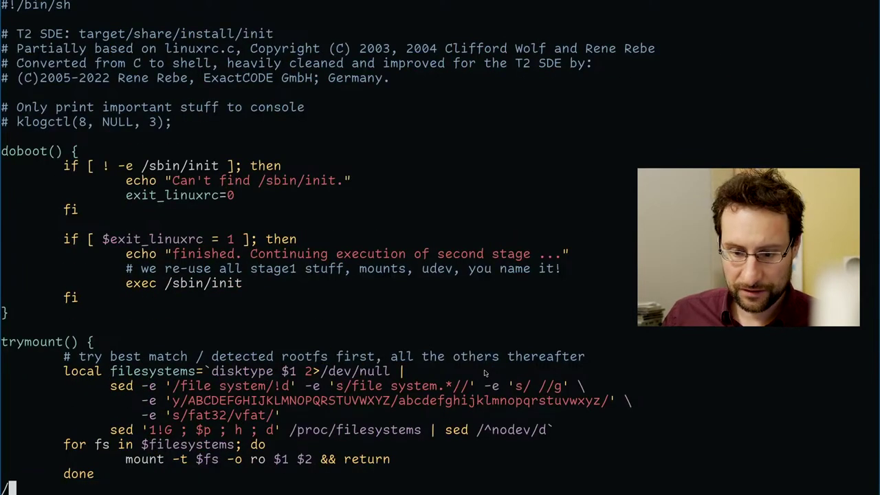
pyautogui.write('ext')
pyautogui.press('Return')
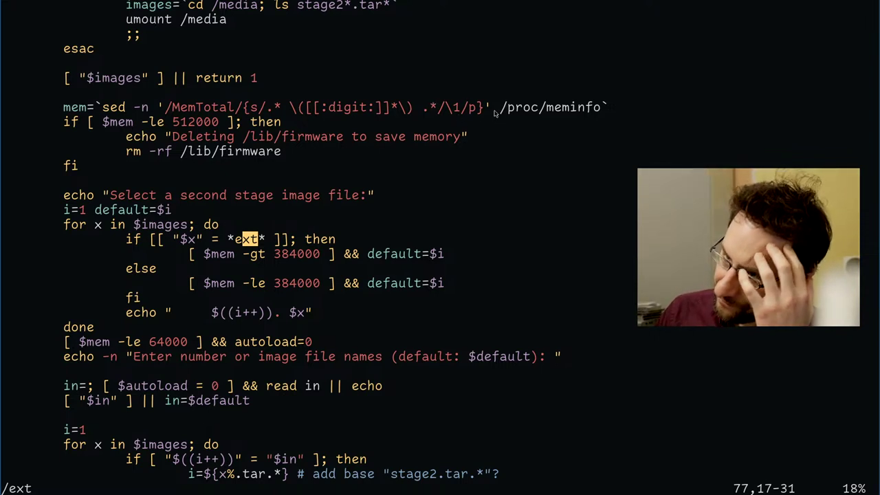
pyautogui.write('/')
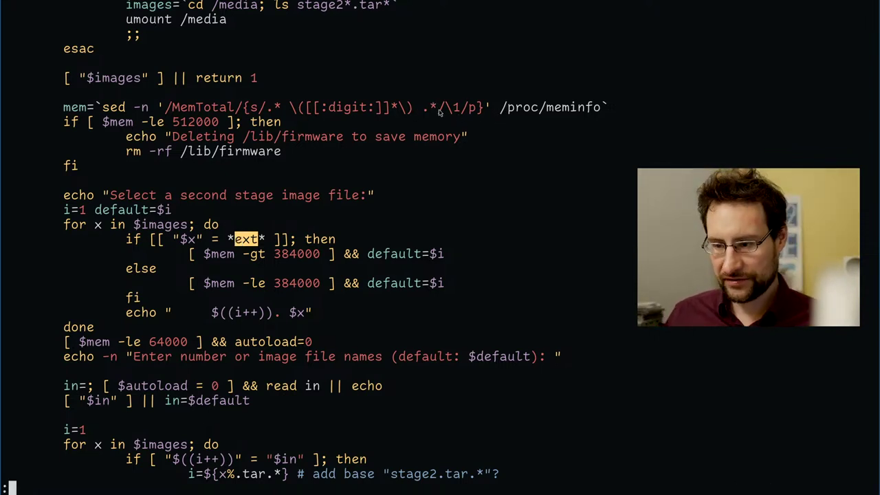
pyautogui.write('ext')
pyautogui.press('Escape')
pyautogui.write(':')
pyautogui.hotkey('ctrl', 'd')
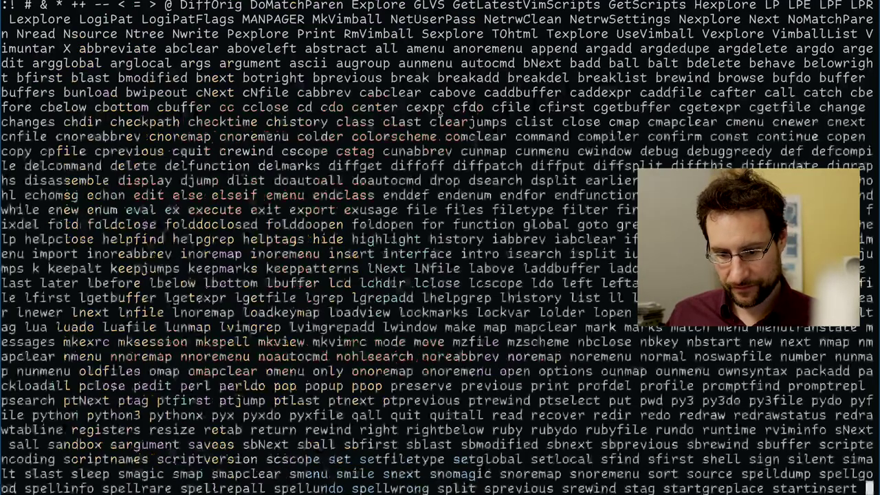
pyautogui.press('Escape')
# Quit vim with :q and go up three levels back to /usr/src/t2.
pyautogui.write(':q')
pyautogui.press('Return')
pyautogui.hotkey('ctrl', 'c')
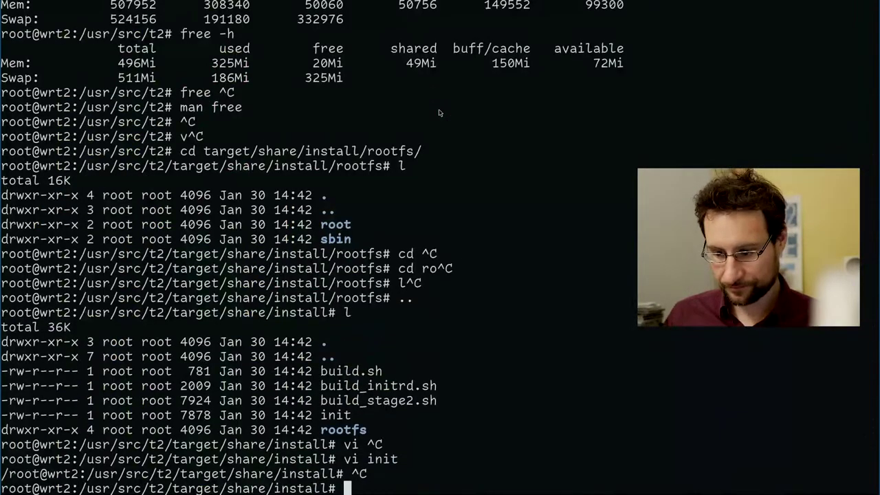
pyautogui.write('..')
pyautogui.press('Return')
pyautogui.write('..')
pyautogui.press('Return')
pyautogui.write('..')
pyautogui.press('Return')
# Check the perl and python build log windows in tmux, then return to the shell window.
pyautogui.write('0')
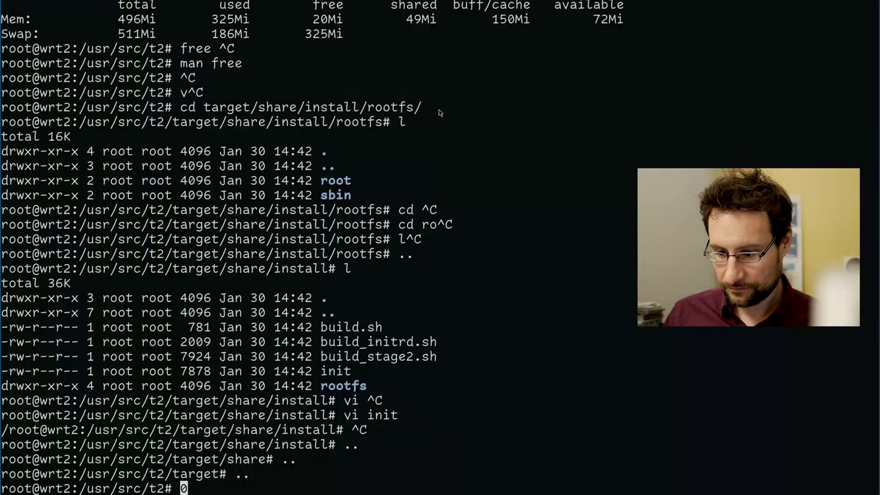
pyautogui.hotkey('ctrl', 'a')
pyautogui.press('0')
pyautogui.hotkey('ctrl', 'a')
pyautogui.press('n')
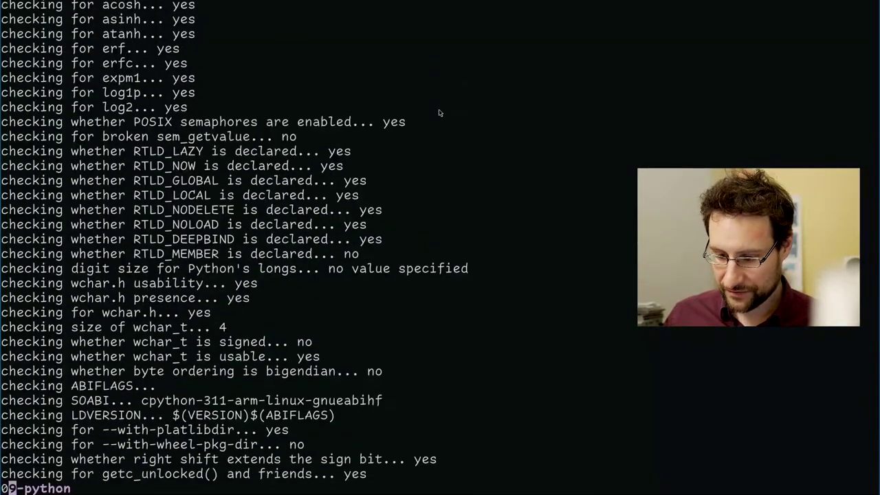
pyautogui.write('0')
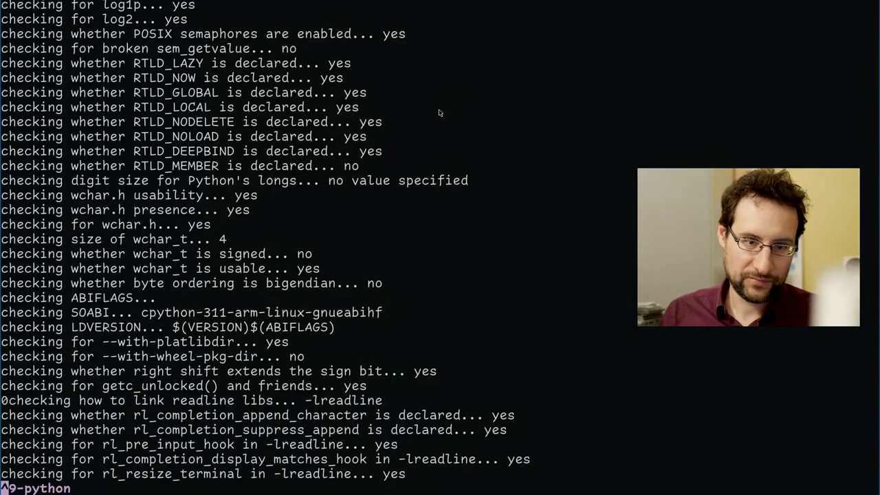
pyautogui.hotkey('ctrl', 'b')
pyautogui.press('2')
pyautogui.hotkey('ctrl', 'a')
pyautogui.press('2')
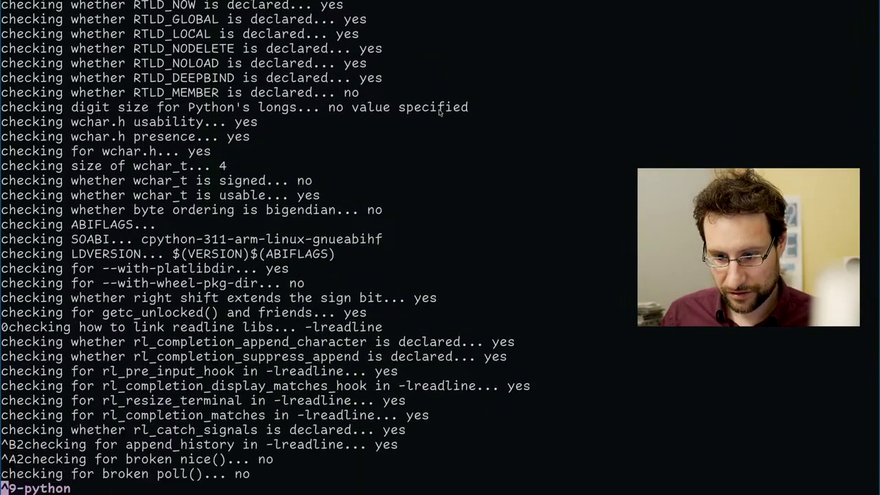
pyautogui.hotkey('ctrl', 'a')
pyautogui.write('0f')
pyautogui.hotkey('ctrl', 'c')
# Monitor disk and CPU activity with 'iostat 2', then stop it.
pyautogui.write('iostat')
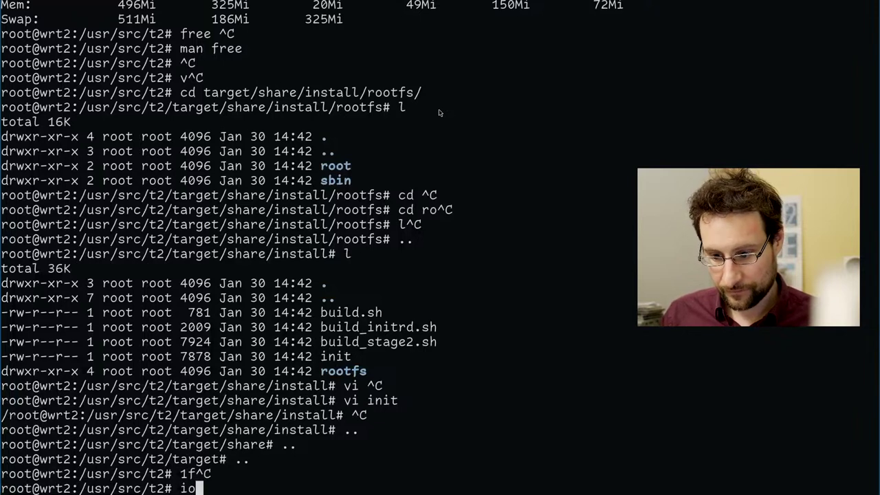
pyautogui.press('Return')
pyautogui.press('Up')
pyautogui.write('2')
pyautogui.press('Return')
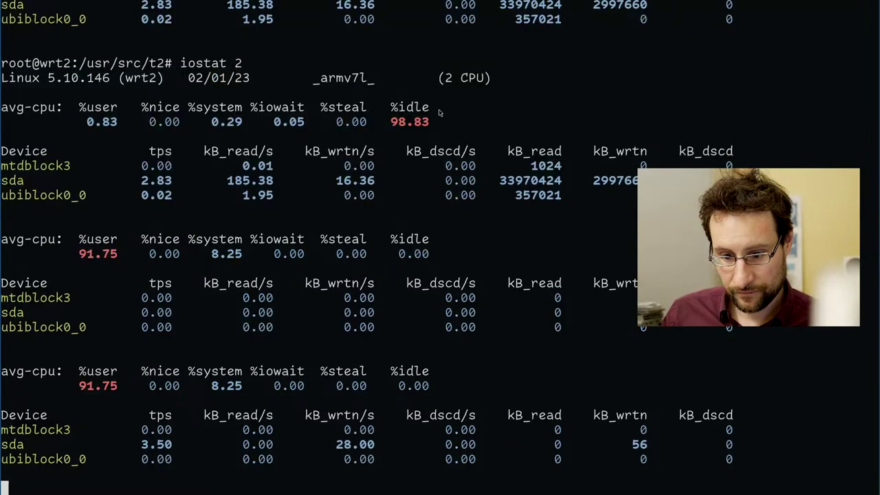
pyautogui.hotkey('ctrl', 'c')
# Show memory usage with 'free' and list the contents of /tmp.
pyautogui.write('free')
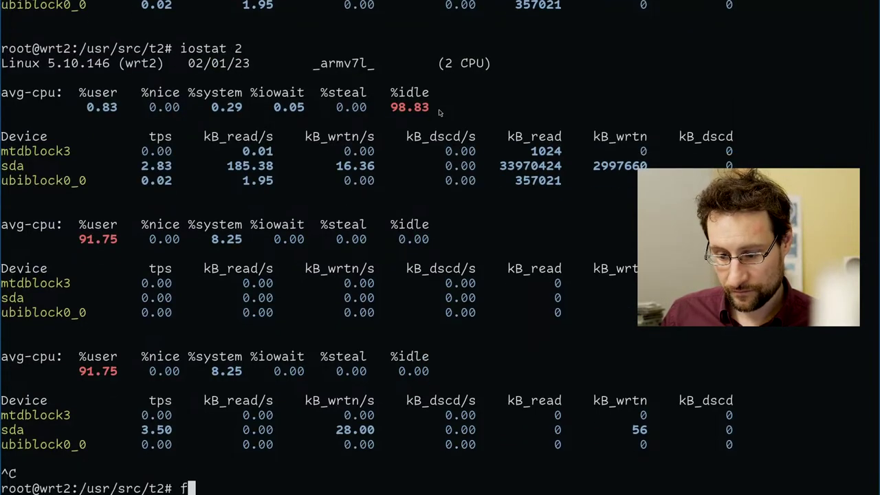
pyautogui.press('Return')
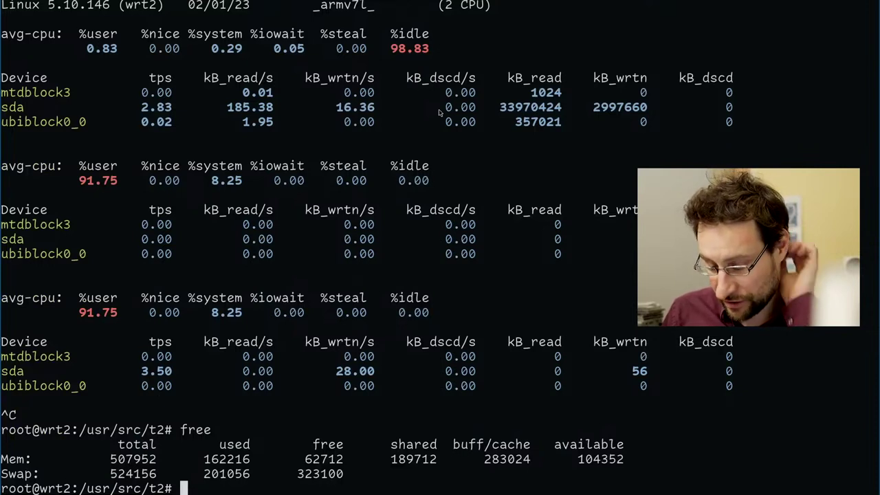
pyautogui.write('l /tmp')
pyautogui.press('Return')
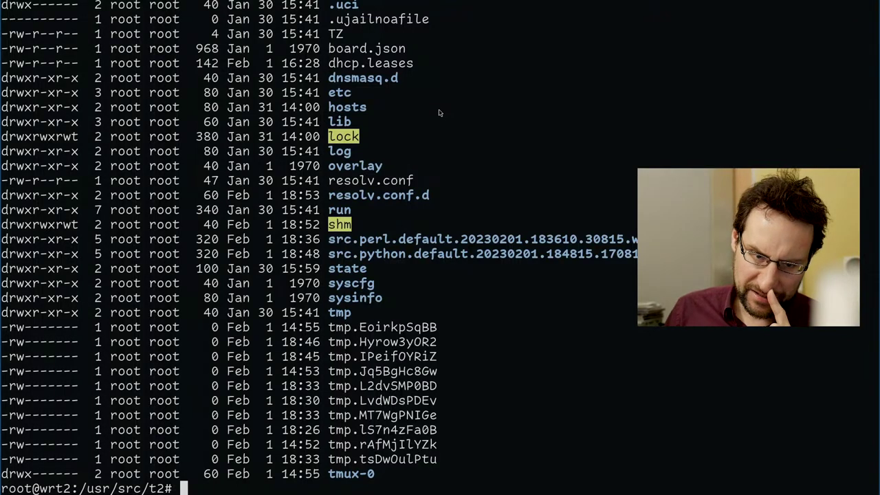
# Open config/default/config in vim and search for the TMP settings.
pyautogui.write('vi c')
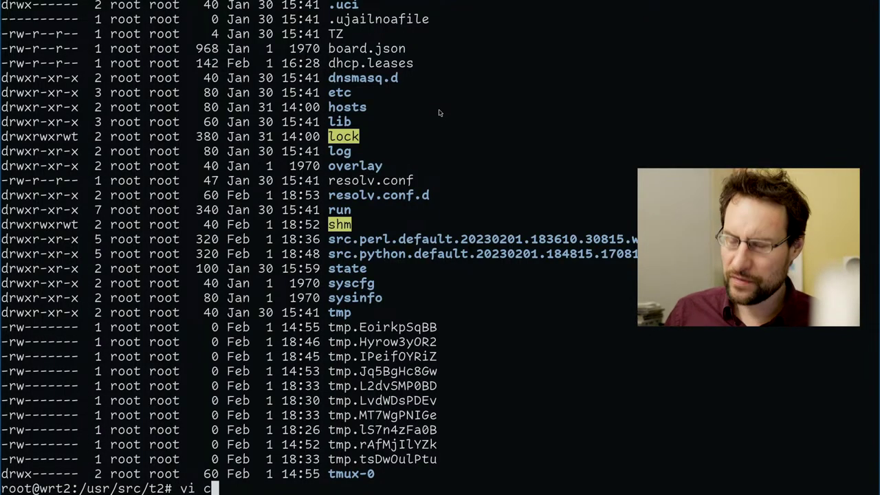
pyautogui.hotkey('ctrl', 'c')
pyautogui.write('vi config/')
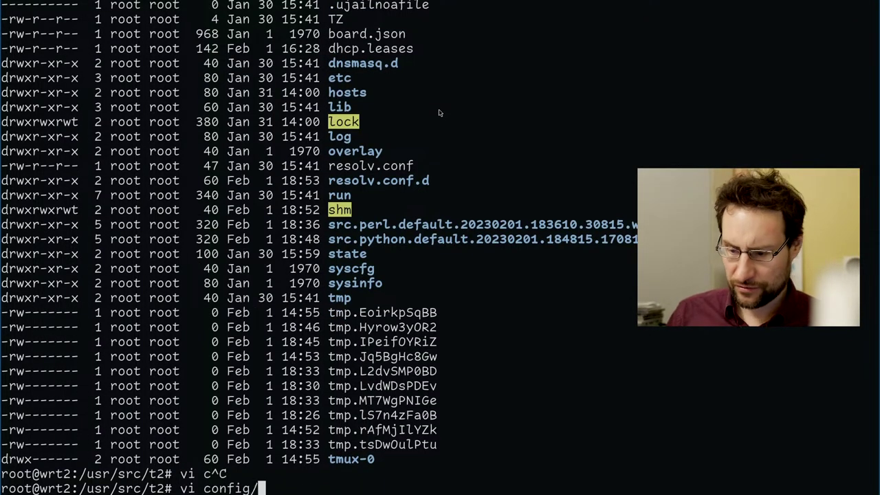
pyautogui.write('df')
pyautogui.press('Tab')
pyautogui.write('config')
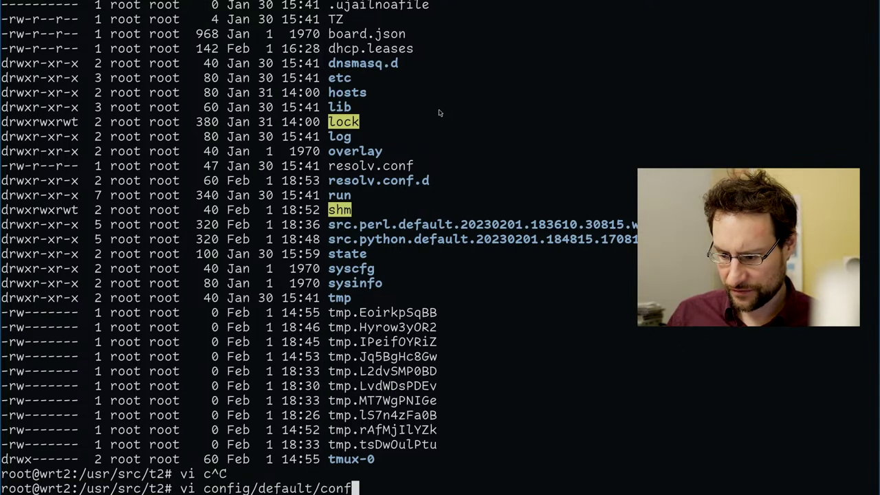
pyautogui.press('Return')
pyautogui.write('/TMP')
pyautogui.press('Return')
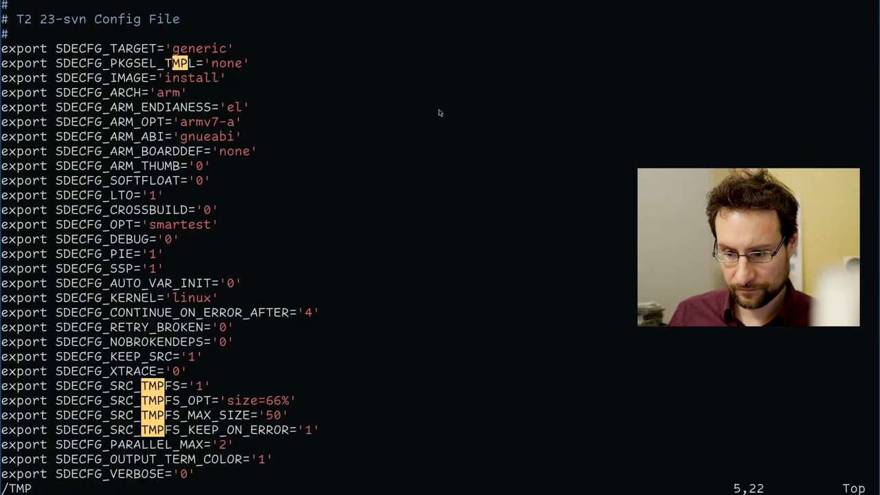
# Change SDECFG_SRC_TMPFS from 1 to 0 and save the config with :wq.
pyautogui.press('k')
pyautogui.press('k')
pyautogui.press('k')
pyautogui.press('k')
pyautogui.press('j')
pyautogui.press('j')
pyautogui.press('j')
pyautogui.press('j')
pyautogui.press('j')
pyautogui.press('j')
pyautogui.press('j')
pyautogui.press('j')
pyautogui.press('j')
pyautogui.press('j')
pyautogui.press('j')
pyautogui.press('j')
pyautogui.press('j')
pyautogui.press('j')
pyautogui.press('j')
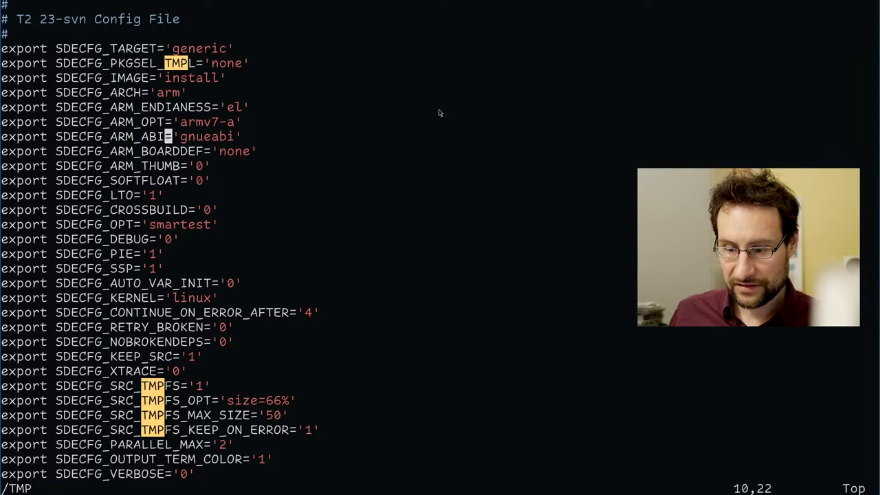
pyautogui.press('j')
pyautogui.press('j')
pyautogui.press('j')
pyautogui.press('j')
pyautogui.press('j')
pyautogui.press('j')
pyautogui.press('j')
pyautogui.press('j')
pyautogui.press('j')
pyautogui.press('j')
pyautogui.press('j')
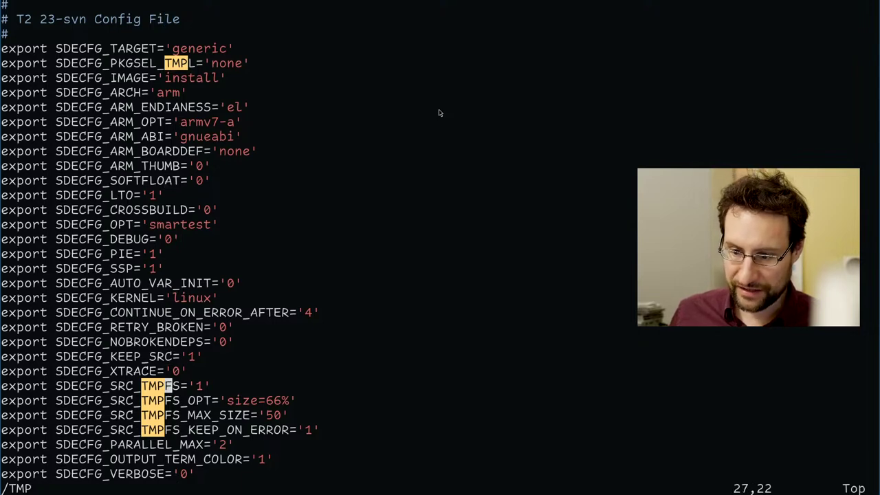
pyautogui.press('l')
pyautogui.press('l')
pyautogui.press('l')
pyautogui.press('l')
pyautogui.write('s0')
pyautogui.press('Escape')
pyautogui.write(':wq')
pyautogui.press('Return')
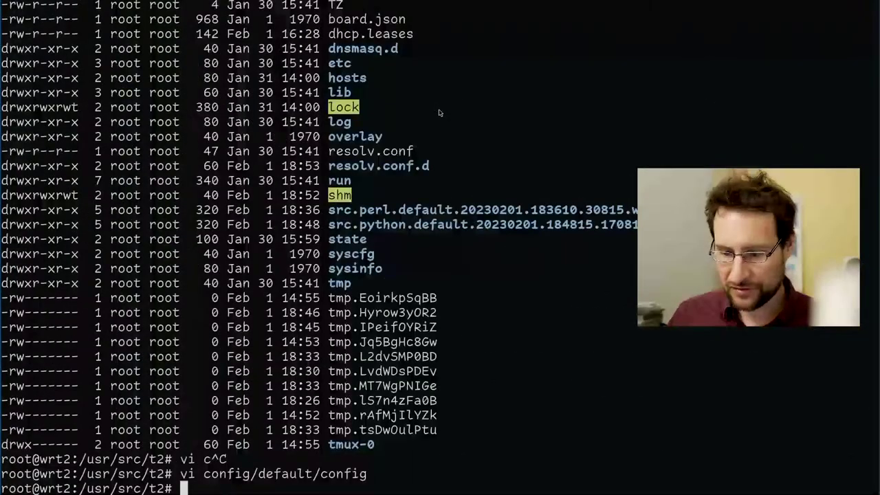
# Check memory usage with free and glance over the other screen windows, including the Python build output.
pyautogui.write('free')
pyautogui.press('Return')
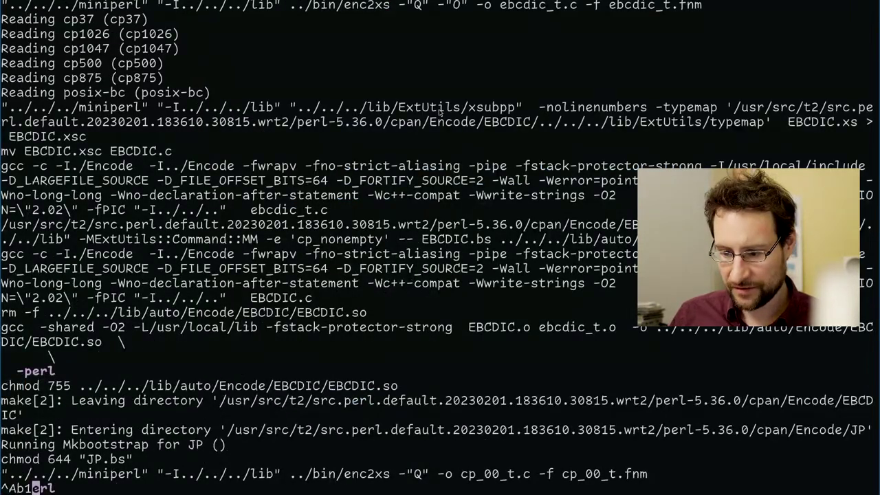
pyautogui.hotkey('ctrl', 'a')
pyautogui.press('1')
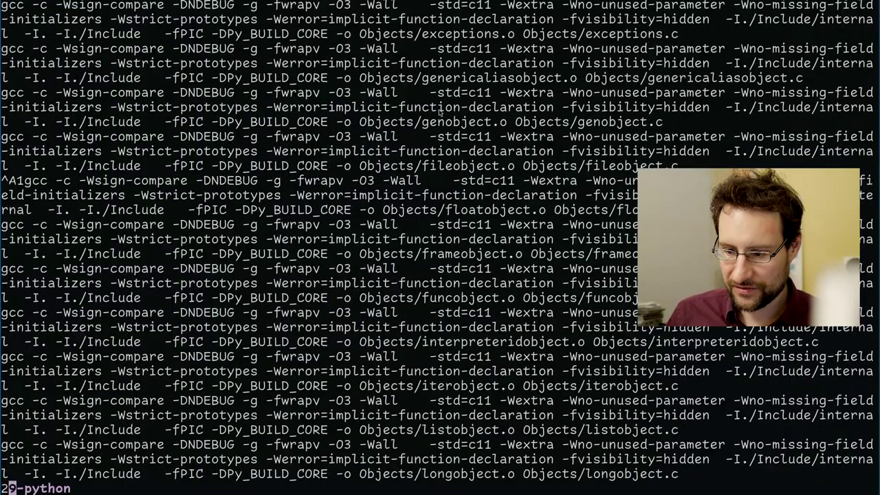
pyautogui.press('2')
pyautogui.hotkey('ctrl', 'a')
pyautogui.press('b')
pyautogui.press('3')
pyautogui.hotkey('ctrl', 'a')
pyautogui.press('2')
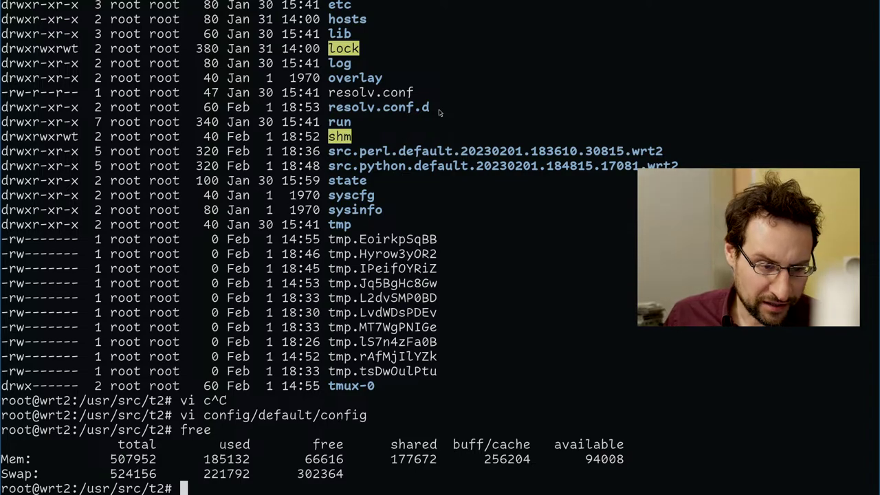
# List the T2 source tree and discard a couple of mistyped uname commands.
pyautogui.hotkey('ctrl', 'c')
pyautogui.write('l')
pyautogui.press('Return')
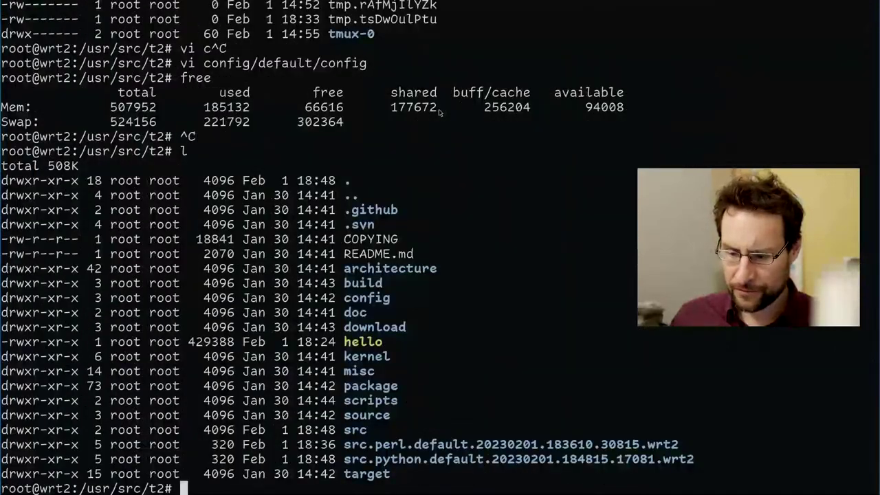
pyautogui.hotkey('ctrl', 'c')
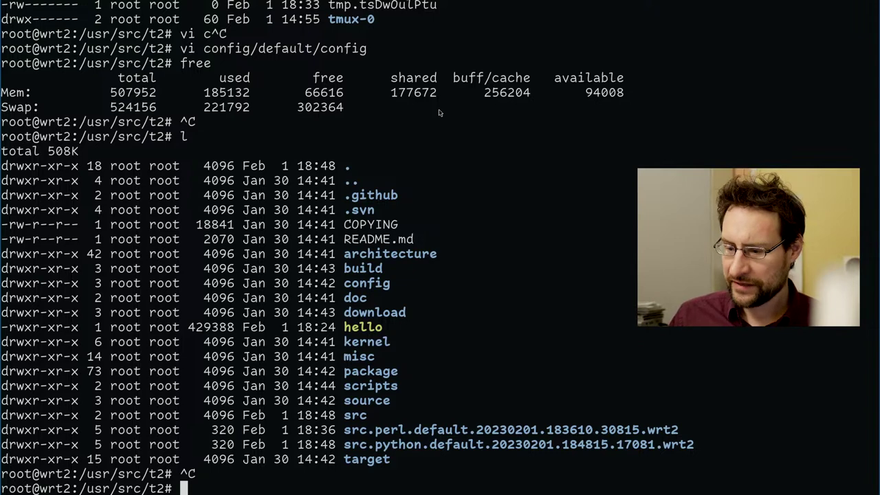
pyautogui.write('uanm')
pyautogui.hotkey('ctrl', 'c')
pyautogui.write('uname')
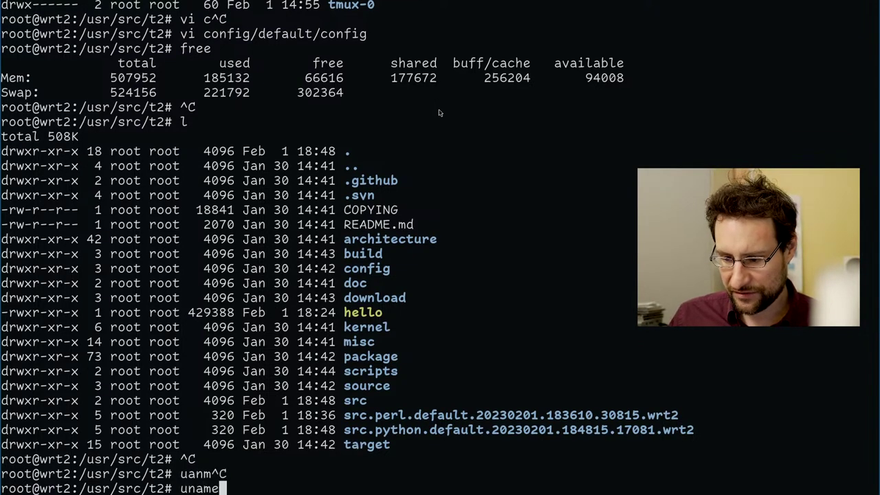
pyautogui.write(' -')
pyautogui.hotkey('ctrl', 'c')
# Check disk usage with df (/tmp tmpfs 88% used) and memory usage again with free.
pyautogui.write('df')
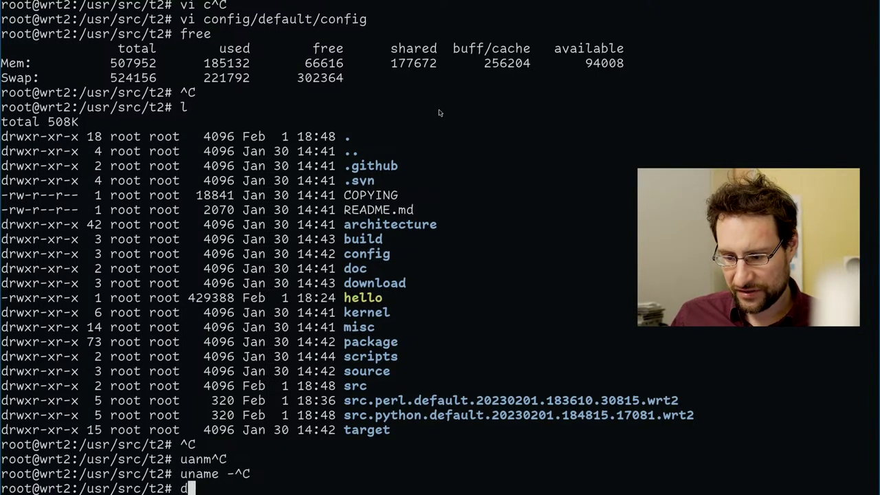
pyautogui.press('Return')
pyautogui.write('free')
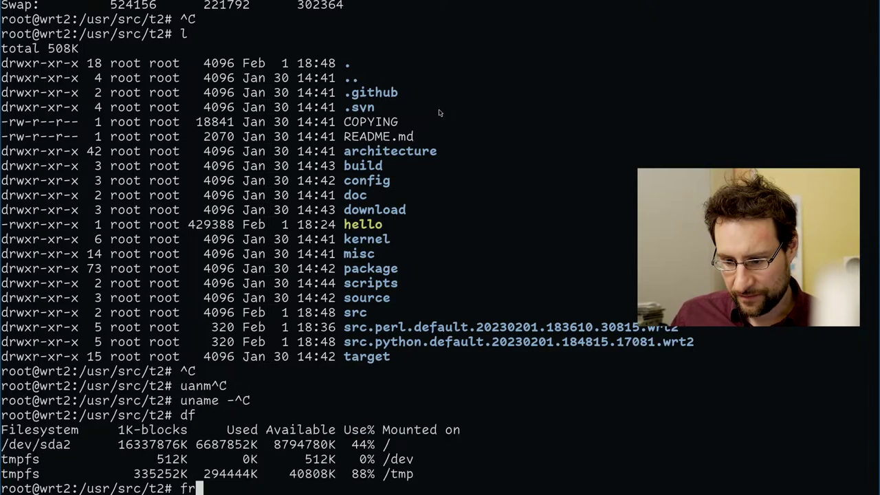
pyautogui.press('Return')
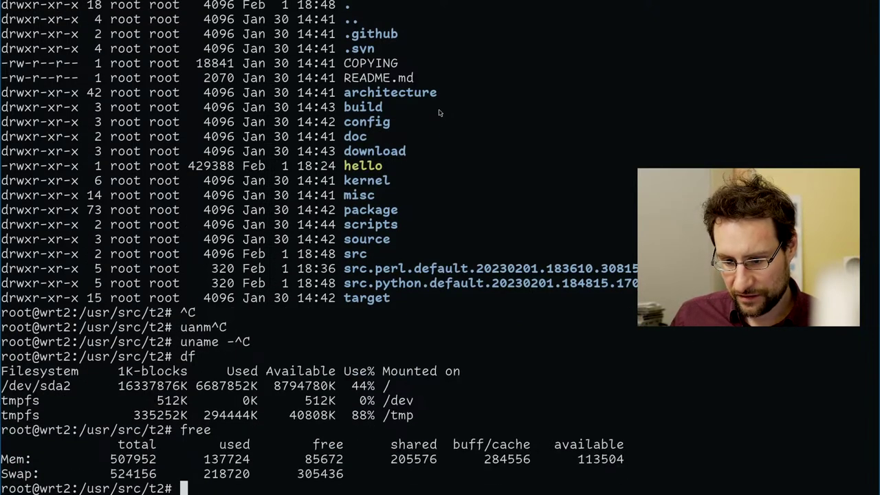
pyautogui.press('Up')
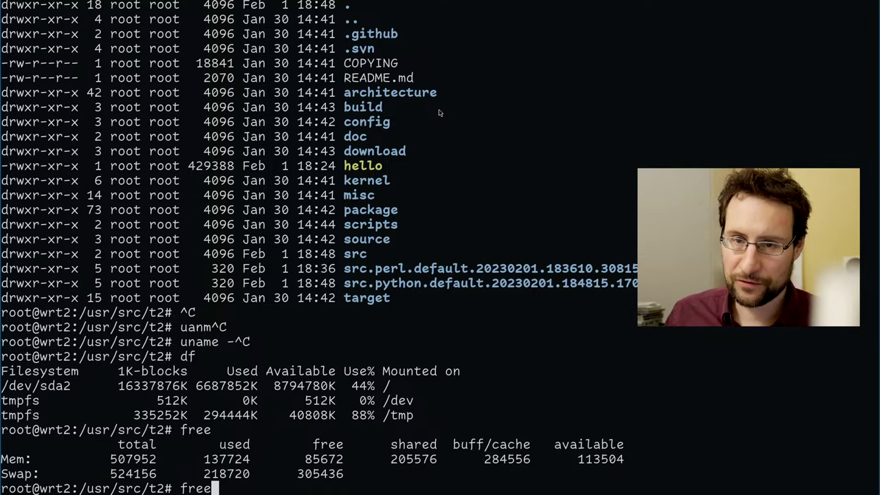
pyautogui.hotkey('ctrl', 'c')
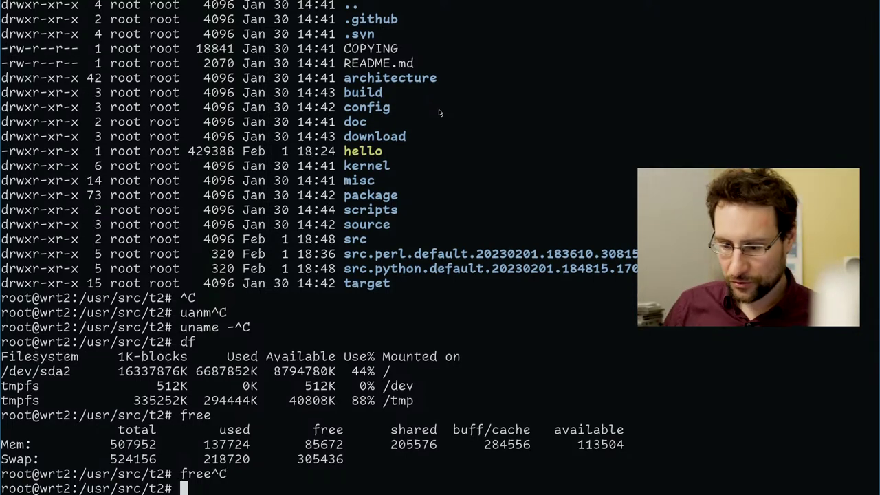
# Show full system information with uname -a, then confirm uname -m reports armv7l.
pyautogui.write('uname -a')
pyautogui.press('Return')
pyautogui.press('Up')
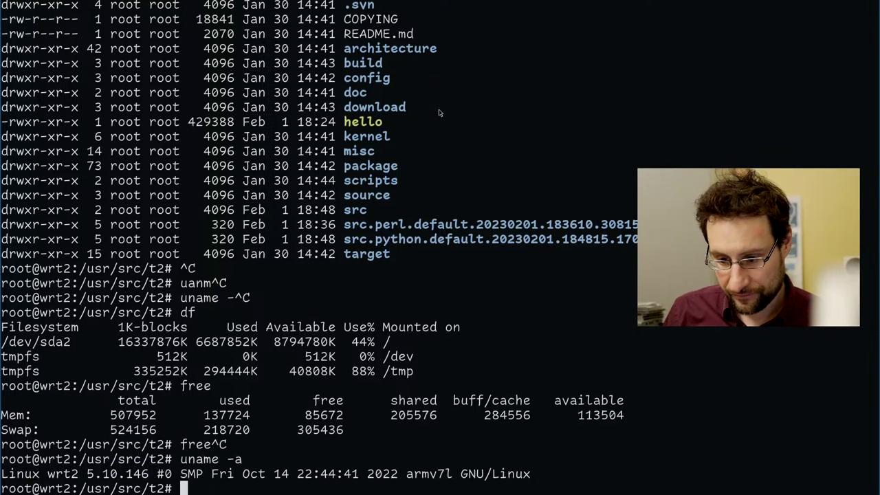
pyautogui.press('BackSpace')
pyautogui.write('me -m')
pyautogui.press('Return')
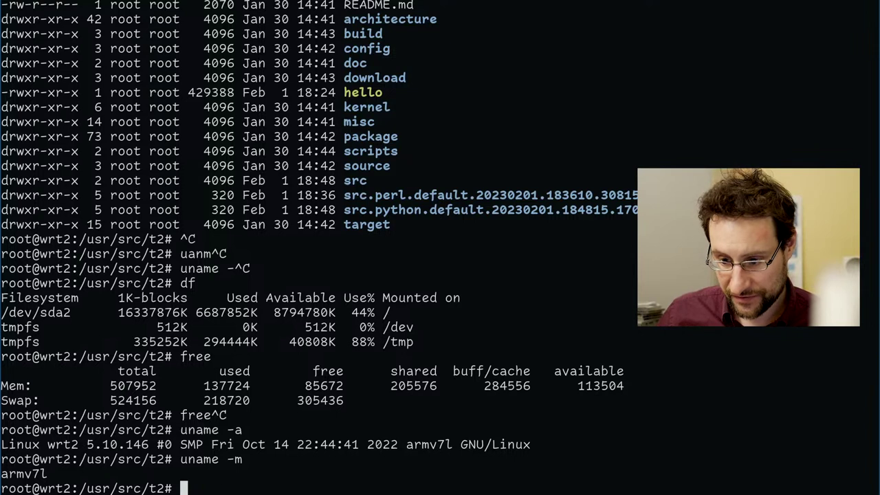
# Clear the prompt and enter 'vi scripts/functions.in' using Tab completion.
pyautogui.moveTo(182, 459)
pyautogui.mouseDown()
pyautogui.moveTo(251, 461)
pyautogui.moveTo(180, 459)
pyautogui.mouseUp()
pyautogui.hotkey('ctrl', 'c')
pyautogui.write('vi sc')
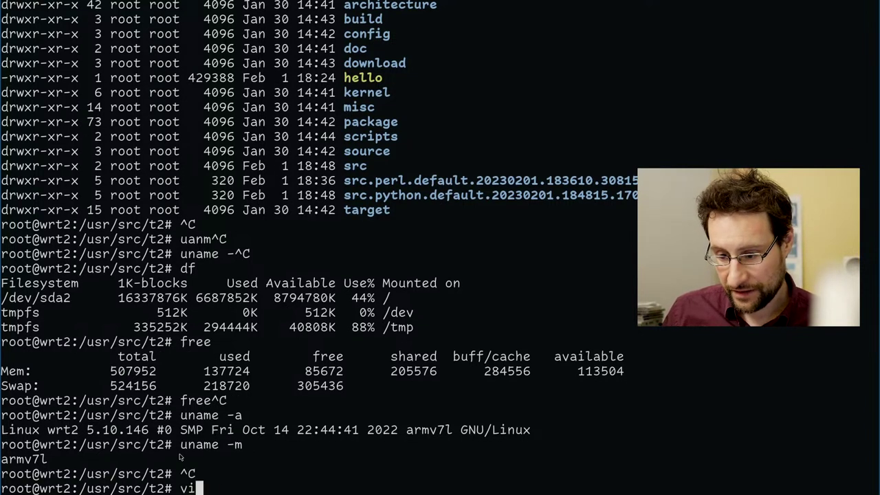
pyautogui.press('Tab')
pyautogui.write('f')
pyautogui.press('Tab')
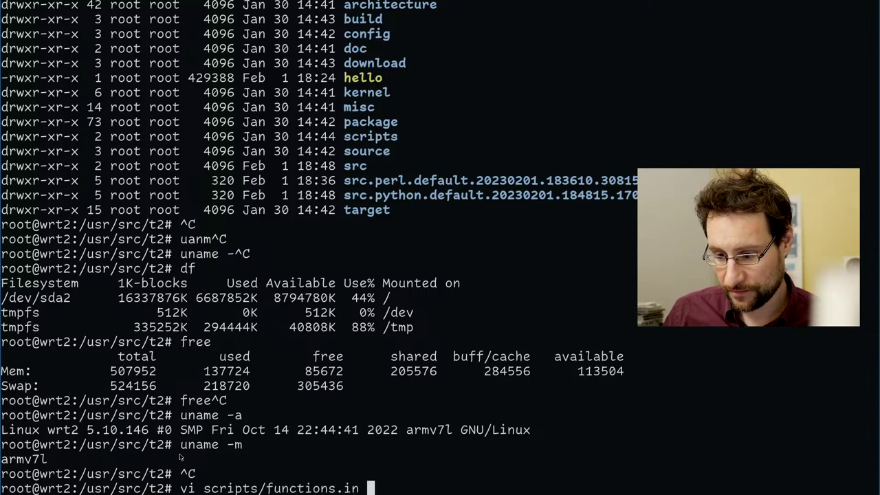
# Open scripts/functions.in in vim and trim the compressor setting down to zstd -T0.
pyautogui.press('Return')
pyautogui.press('k')
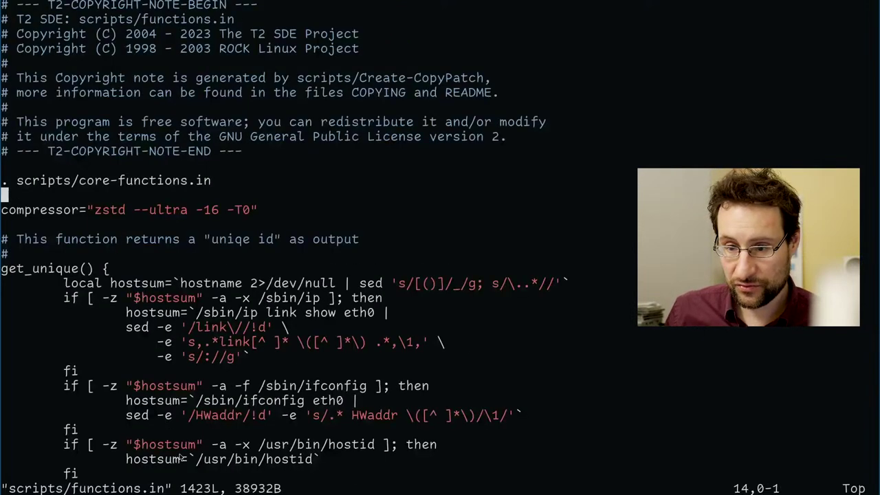
pyautogui.press('j')
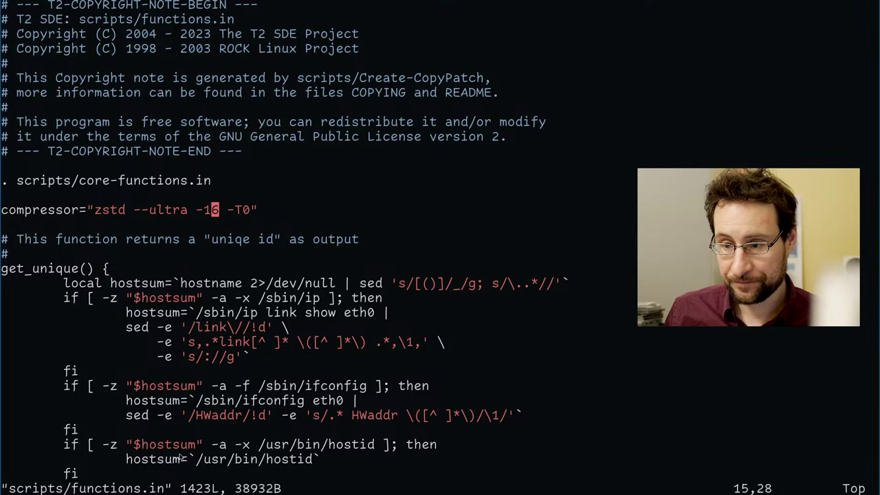
pyautogui.press('h')
pyautogui.press('h')
pyautogui.press('h')
pyautogui.press('h')
pyautogui.press('h')
pyautogui.press('h')
pyautogui.press('h')
pyautogui.press('h')
pyautogui.press('h')
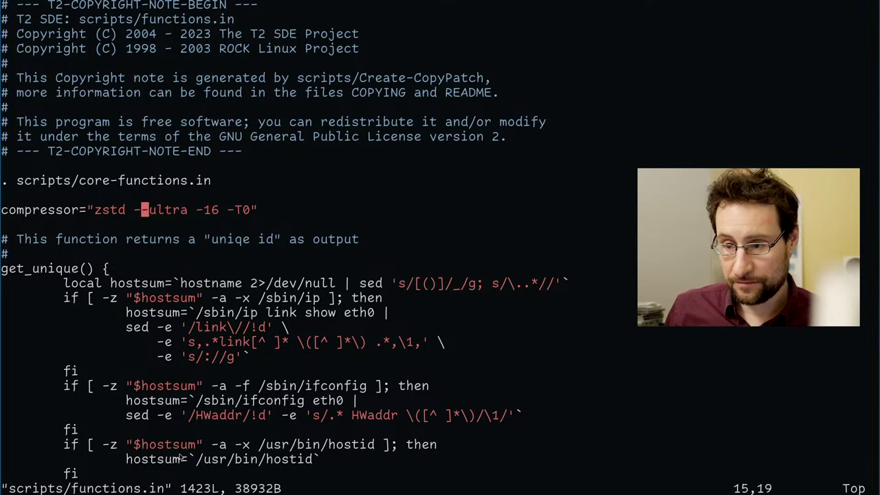
pyautogui.press('h')
pyautogui.press('x')
pyautogui.press('x')
pyautogui.press('x')
pyautogui.press('x')
pyautogui.press('x')
pyautogui.press('x')
pyautogui.press('x')
pyautogui.press('x')
pyautogui.press('x')
pyautogui.press('x')
pyautogui.press('x')
pyautogui.press('x')
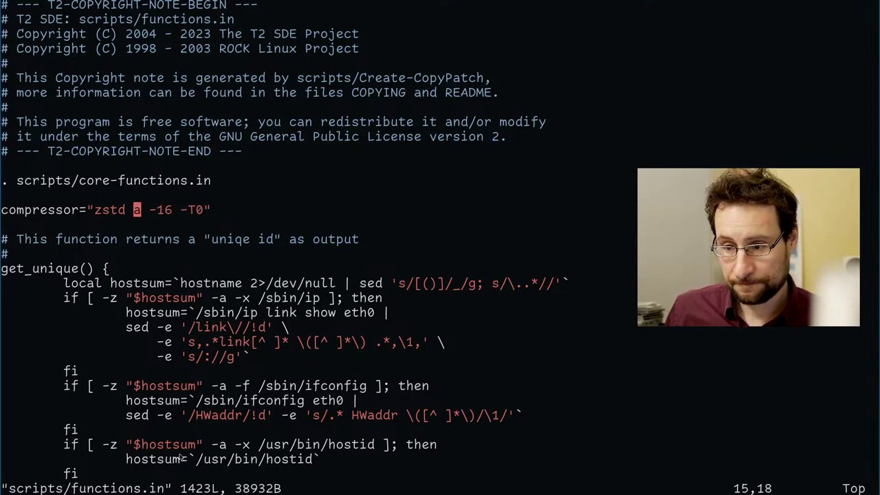
pyautogui.press('x')
pyautogui.press('l')
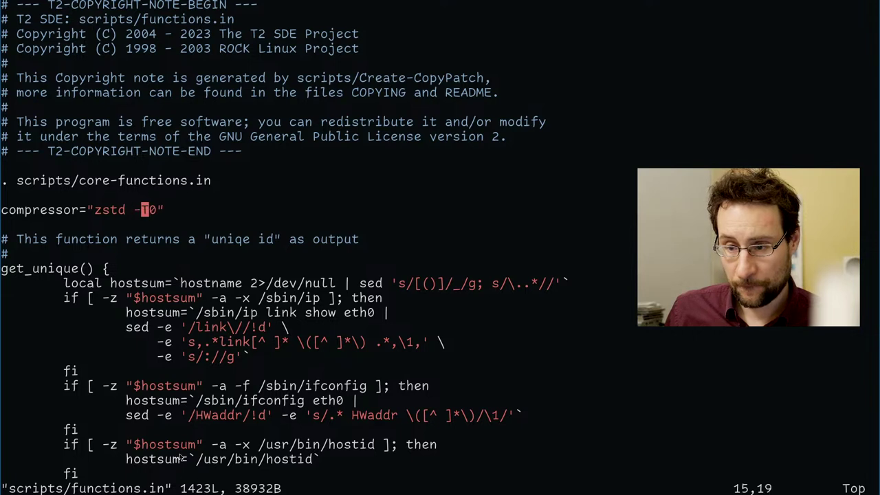
pyautogui.press('h')
# Add a line below it reading '[[ $(uname -m) = *64 ]] &&' and copy the compressor assignment.
pyautogui.press('A')
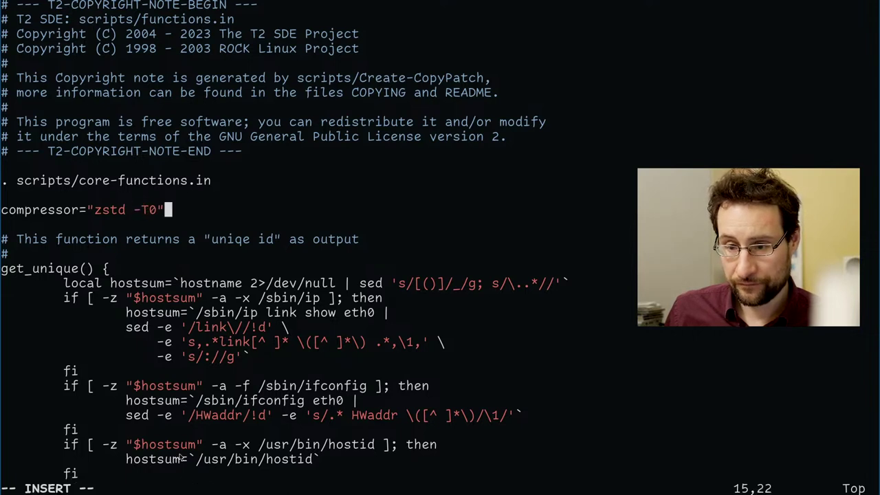
pyautogui.press('Return')
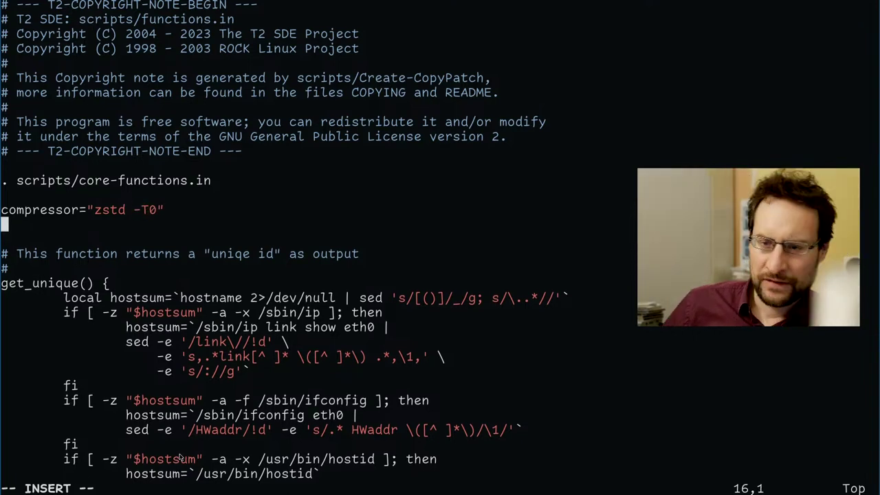
pyautogui.write('uname -m')
pyautogui.press('Home')
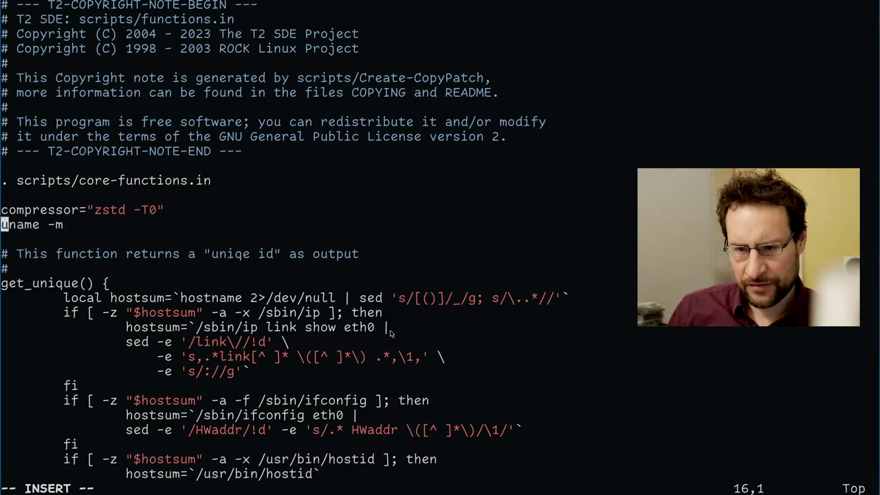
pyautogui.write('[[ ')
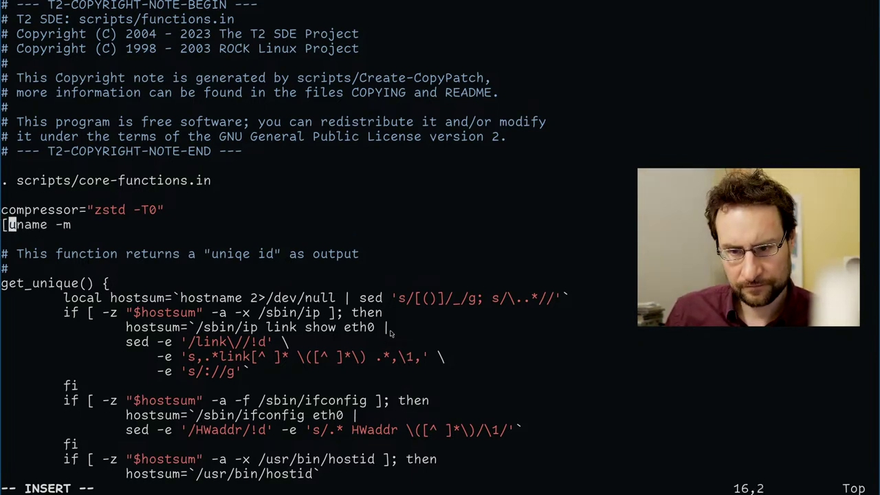
pyautogui.write('$(')
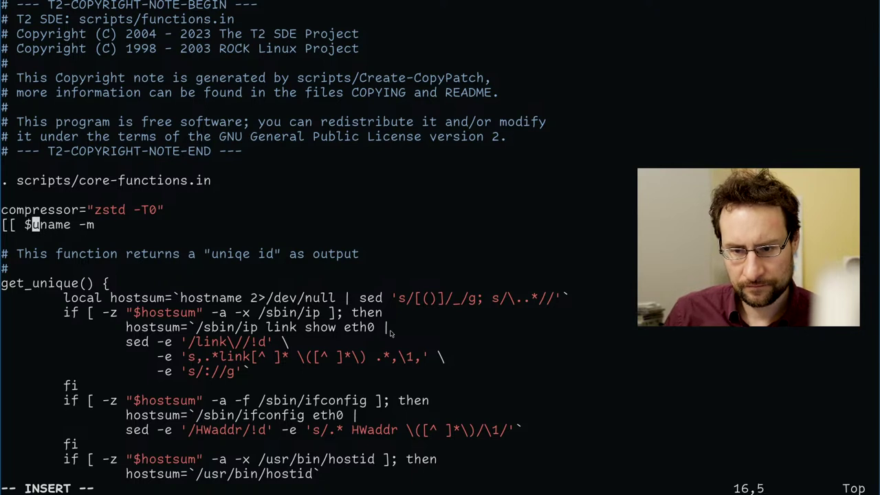
pyautogui.press('End')
pyautogui.write(')')
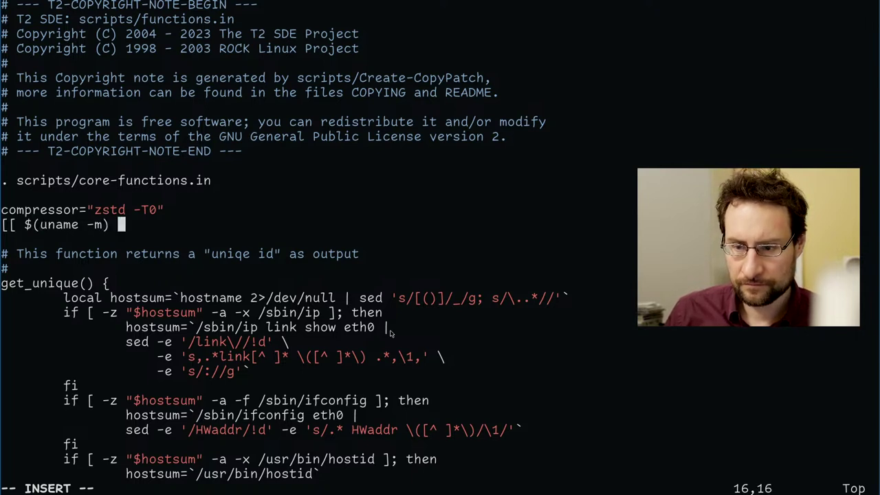
pyautogui.write(' = *')
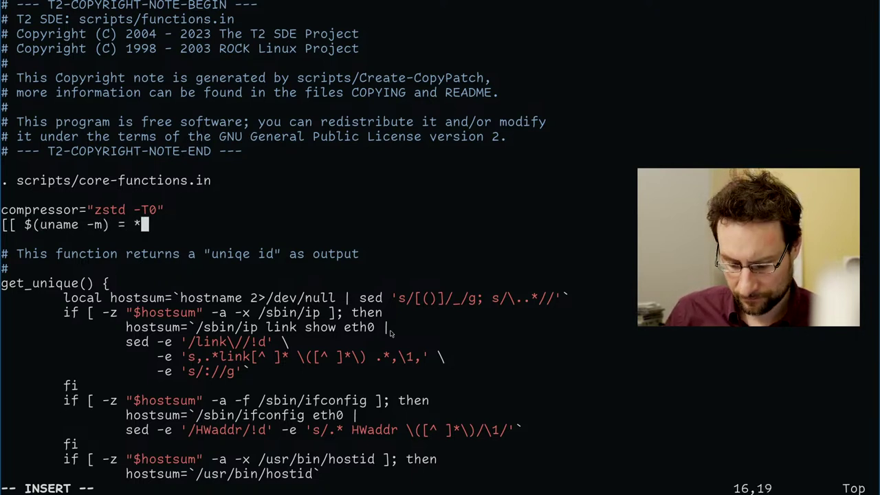
pyautogui.write('64')
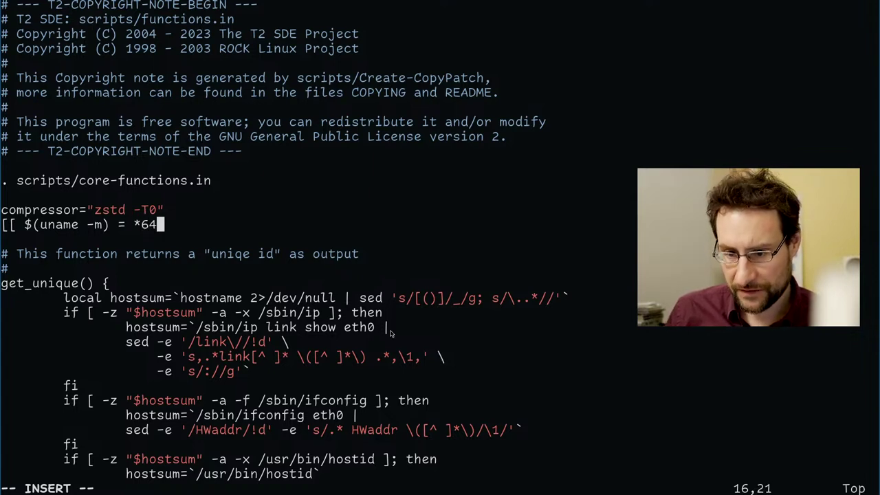
pyautogui.write(' ]]')
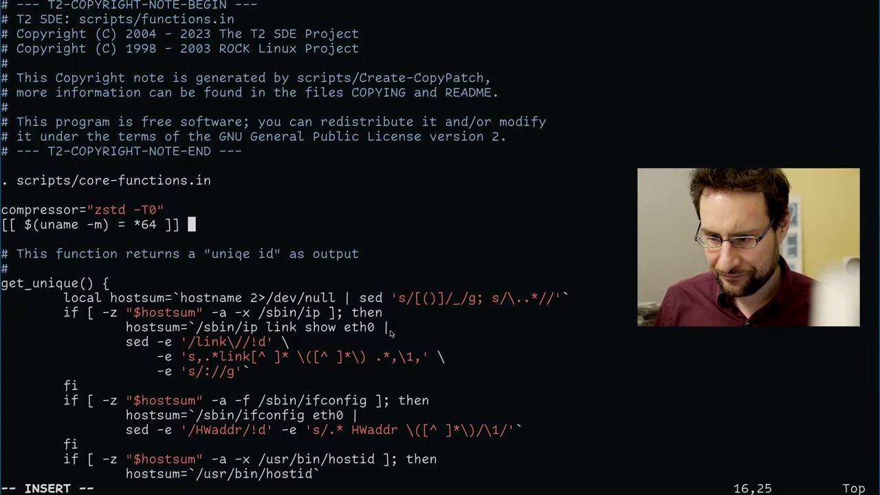
pyautogui.write('&&')
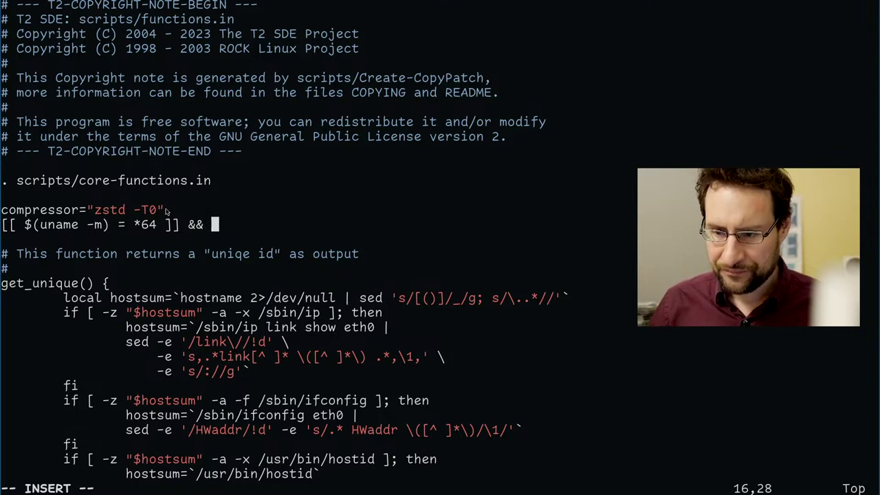
pyautogui.moveTo(165, 210); pyautogui.dragTo(2, 210)
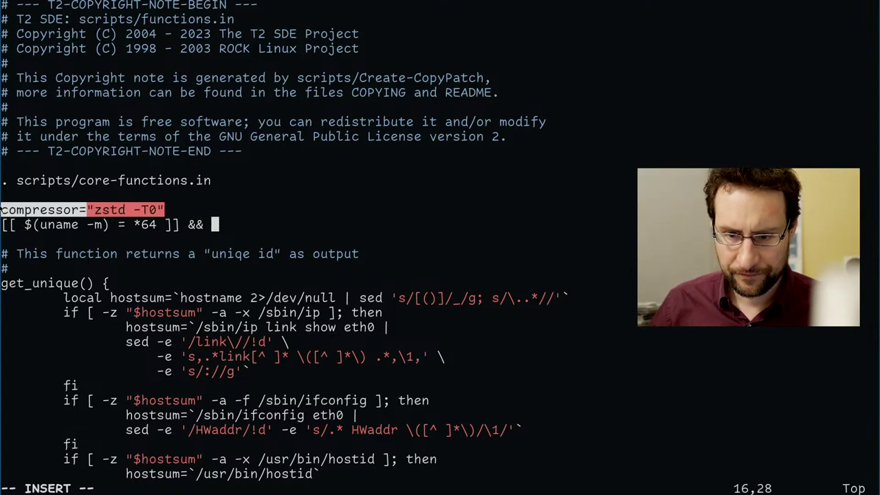
pyautogui.press('Escape')
pyautogui.press('k')
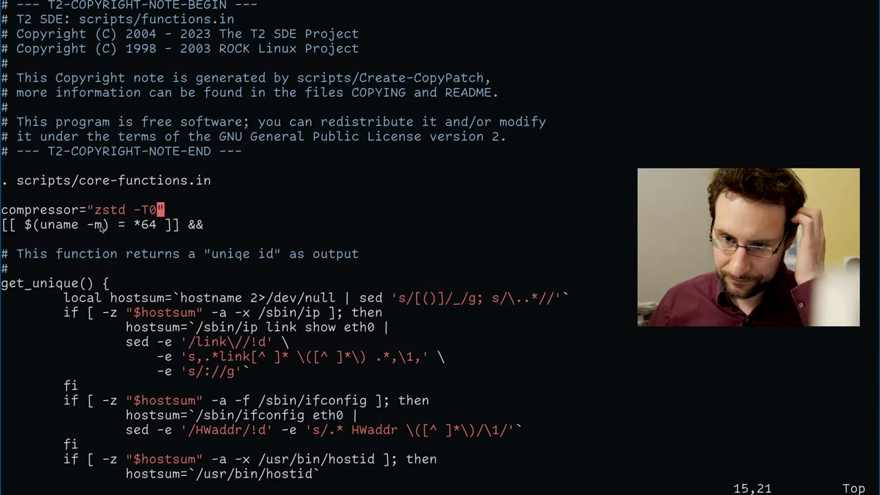
# Delete the old compressor line and paste the assignment after both && and || on the test line.
pyautogui.press('j')
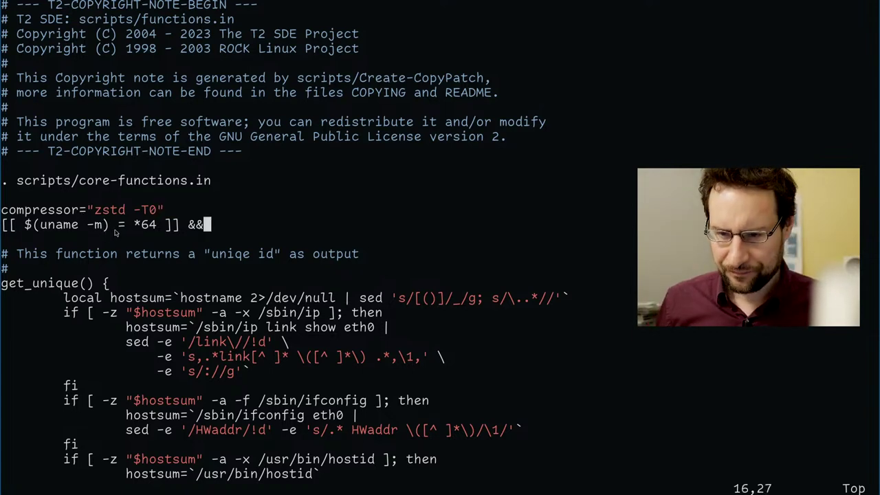
pyautogui.press('k')
pyautogui.press('d')
pyautogui.press('d')
pyautogui.press('A')
pyautogui.write('compressor="zstd -T0"')
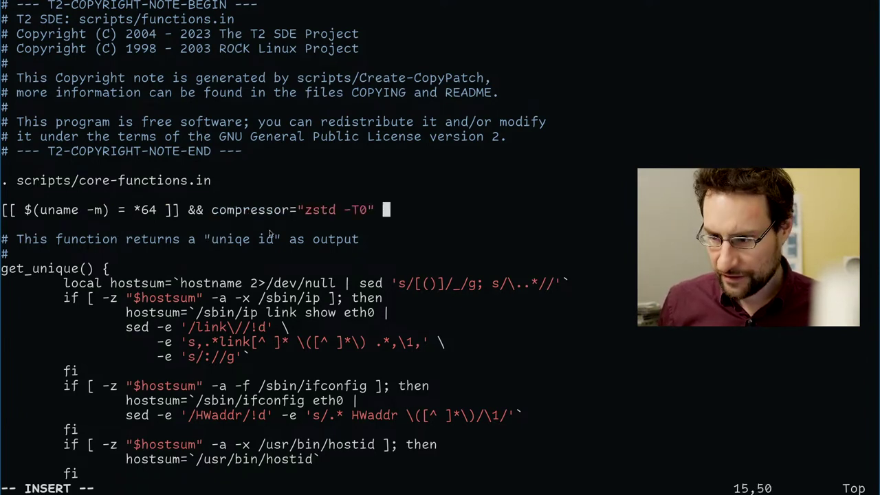
pyautogui.write('e')
pyautogui.press('BackSpace')
pyautogui.write('||')
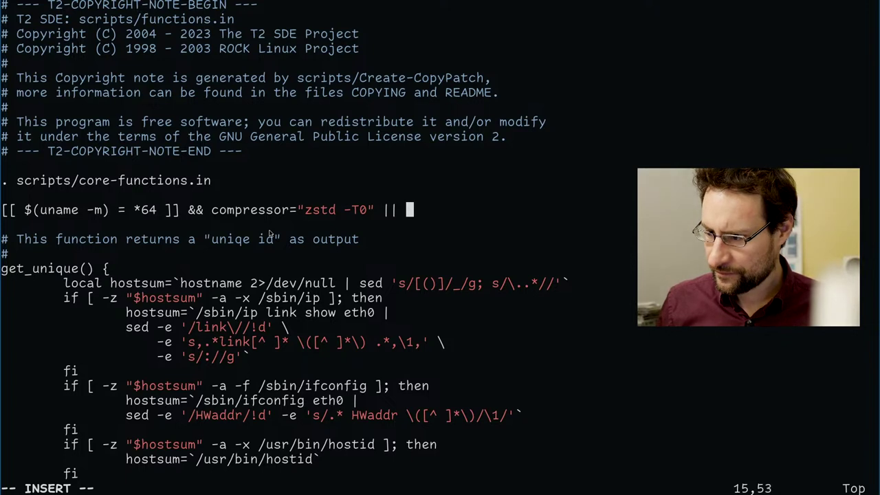
pyautogui.write('compressor="zstd -T0"')
pyautogui.press('Escape')
# Insert --ultra -20 into the first string so 64-bit machines get zstd -T0 --ultra -20.
pyautogui.press('h')
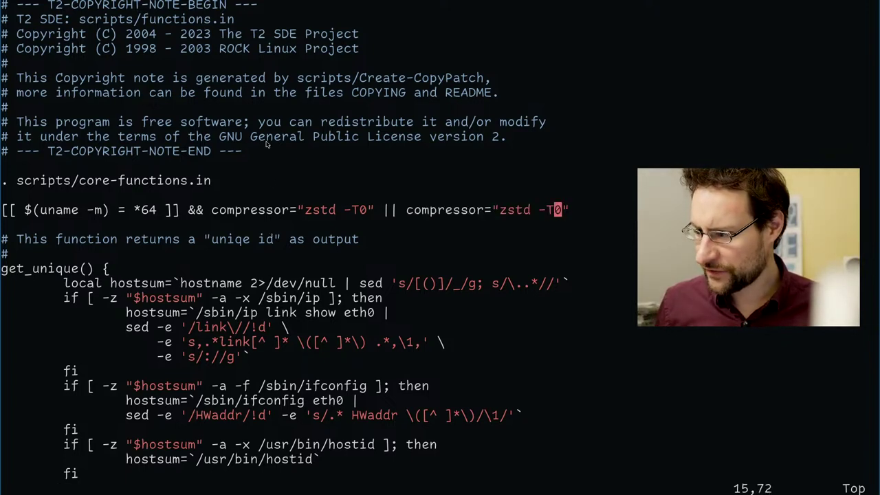
pyautogui.press('h')
pyautogui.press('h')
pyautogui.press('h')
pyautogui.press('h')
pyautogui.press('h')
pyautogui.press('h')
pyautogui.press('h')
pyautogui.press('h')
pyautogui.press('h')
pyautogui.press('h')
pyautogui.press('h')
pyautogui.press('h')
pyautogui.press('h')
pyautogui.press('h')
pyautogui.press('h')
pyautogui.press('h')
pyautogui.press('h')
pyautogui.press('h')
pyautogui.press('h')
pyautogui.press('h')
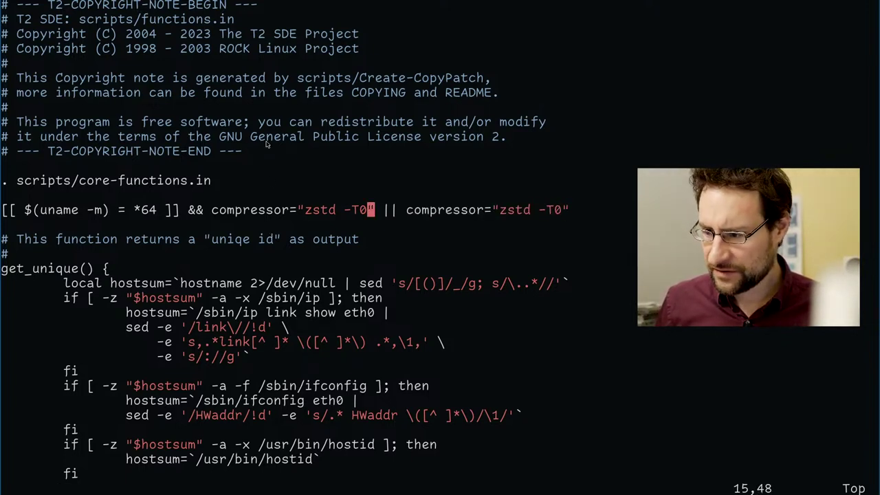
pyautogui.write('i - -ultra -20')
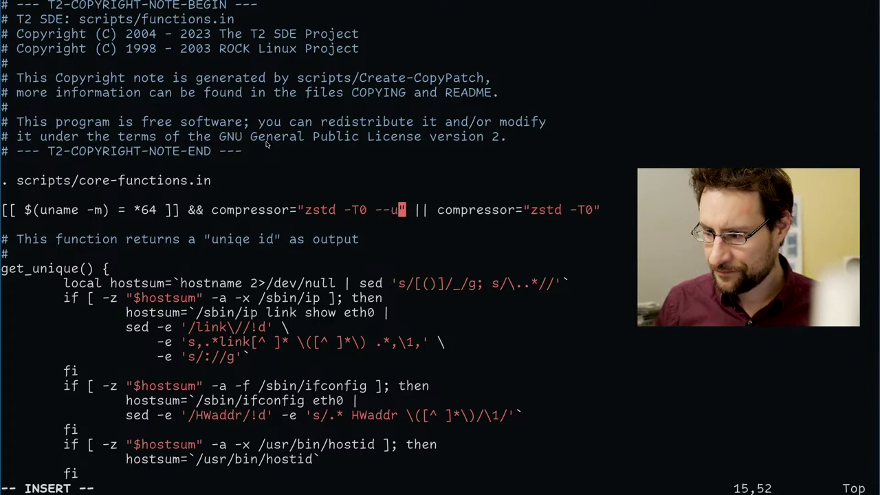
pyautogui.press('End')
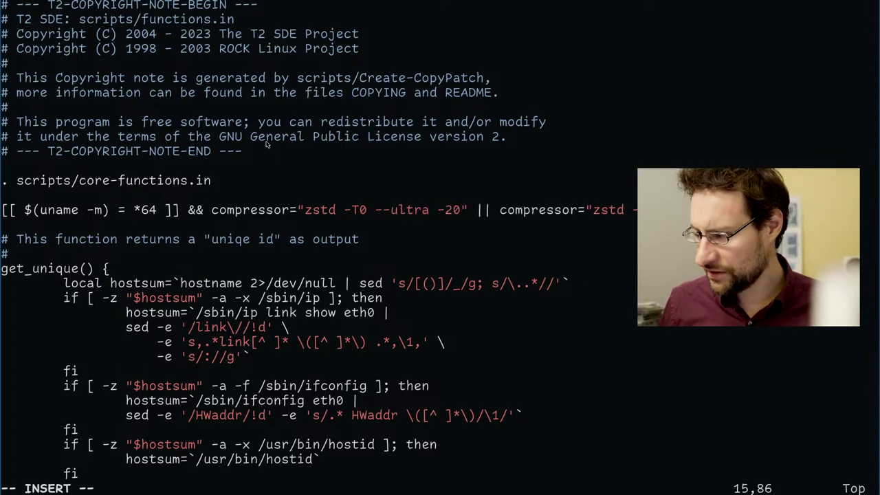
pyautogui.press('Escape')
pyautogui.press('h')
pyautogui.press('h')
pyautogui.press('l')
pyautogui.press('l')
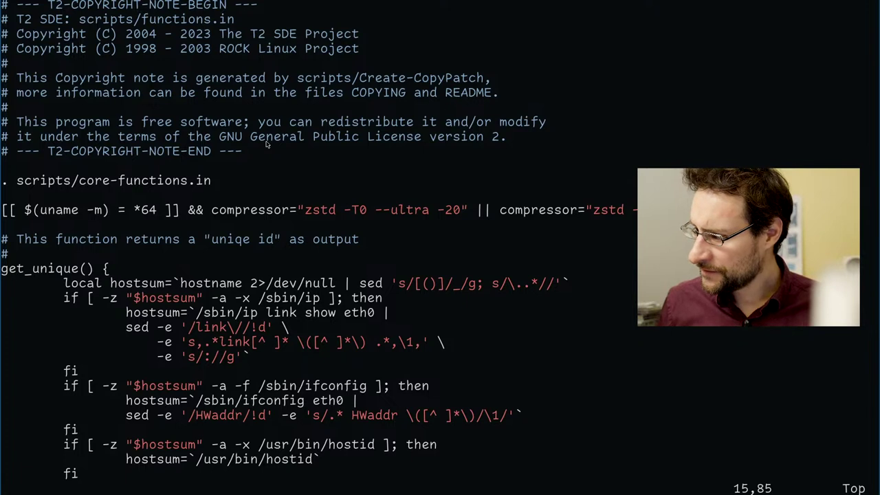
pyautogui.write('a')
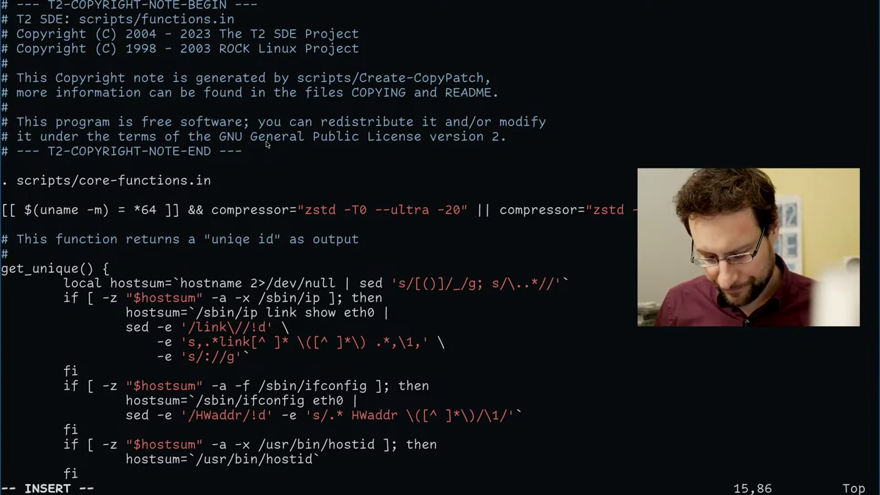
pyautogui.write(' #')
pyautogui.press('Escape')
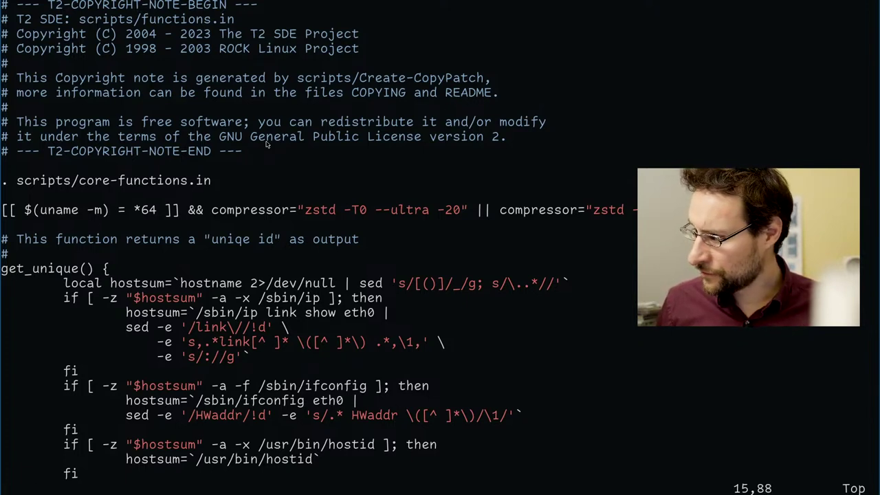
# Start a '#' comment line above the uname test instead of saving and quitting.
pyautogui.write(':x')
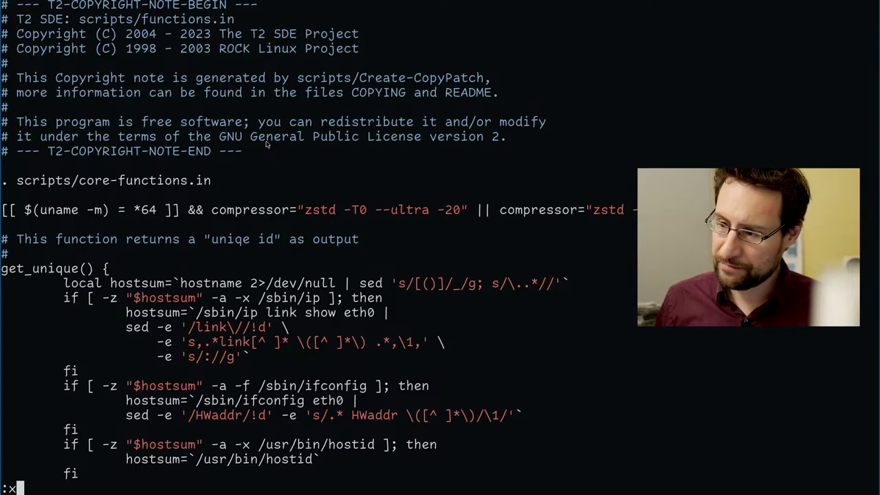
pyautogui.press('BackSpace')
pyautogui.press('BackSpace')
pyautogui.press('k')
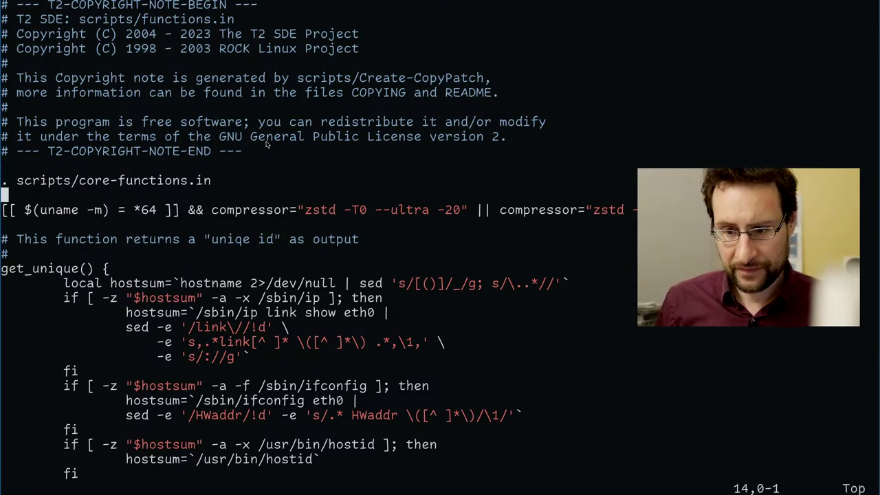
pyautogui.press('i')
pyautogui.press('Return')
pyautogui.write('#')
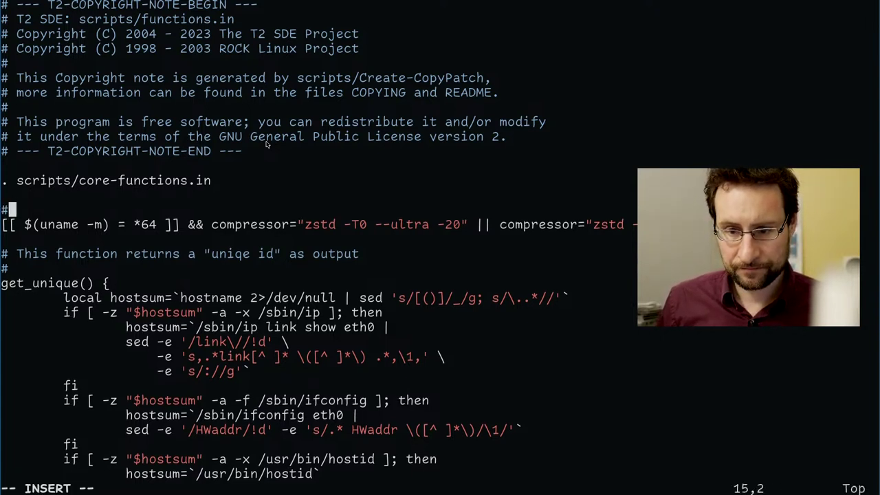
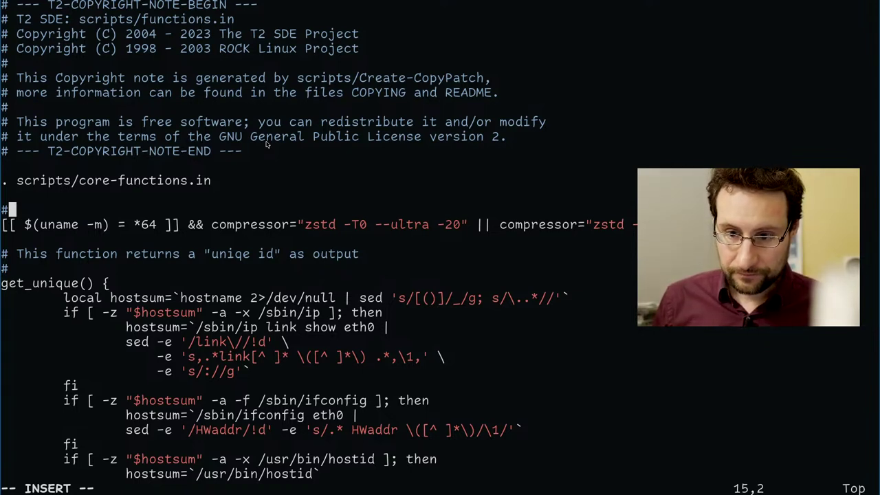
# Type the comment 'TODO: check memory?' on line 15 above the compressor line.
pyautogui.write('TODO: check f')
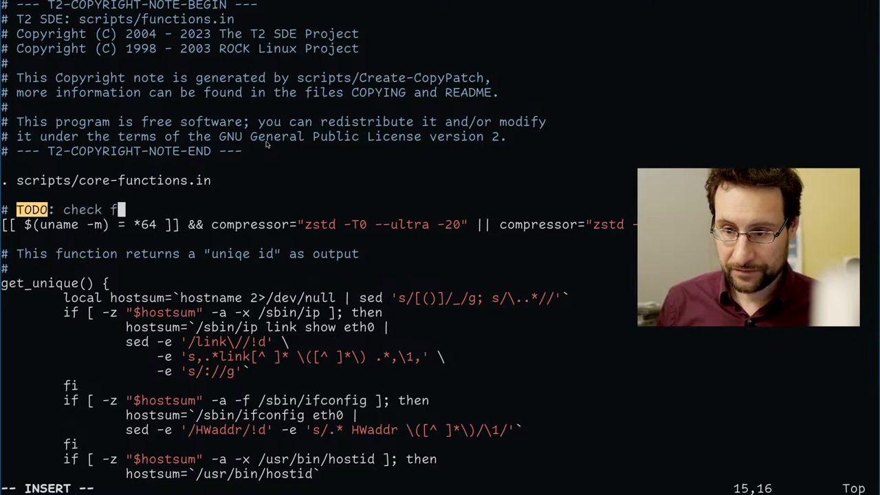
pyautogui.press('BackSpace')
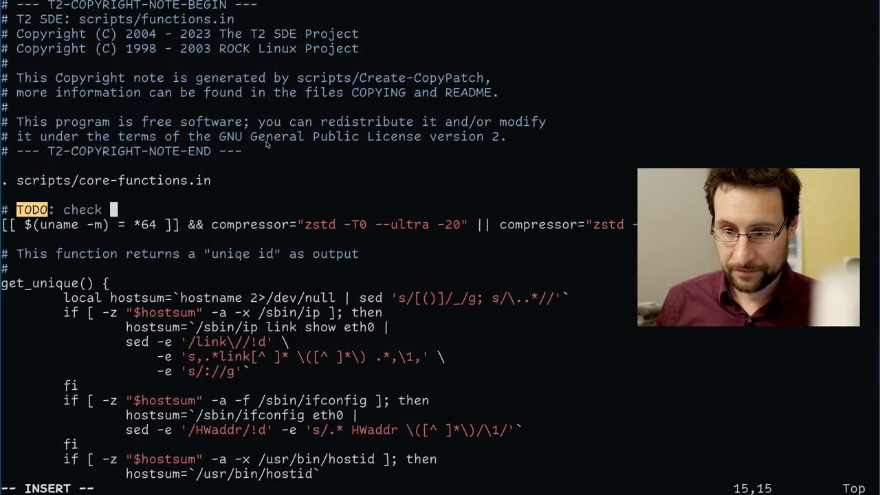
pyautogui.write('m')
pyautogui.write('hy')
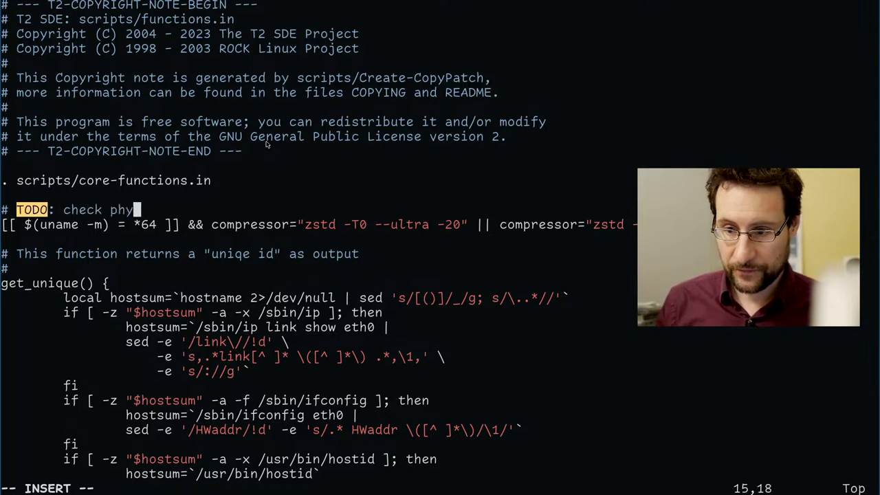
pyautogui.write('.')
pyautogui.press('BackSpace')
pyautogui.press('BackSpace')
pyautogui.press('BackSpace')
pyautogui.press('BackSpace')
pyautogui.write('memory')
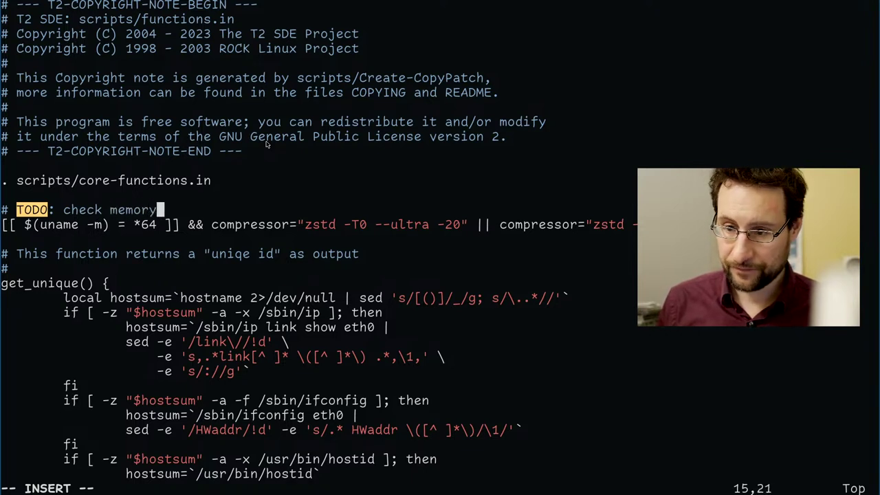
pyautogui.write('?')
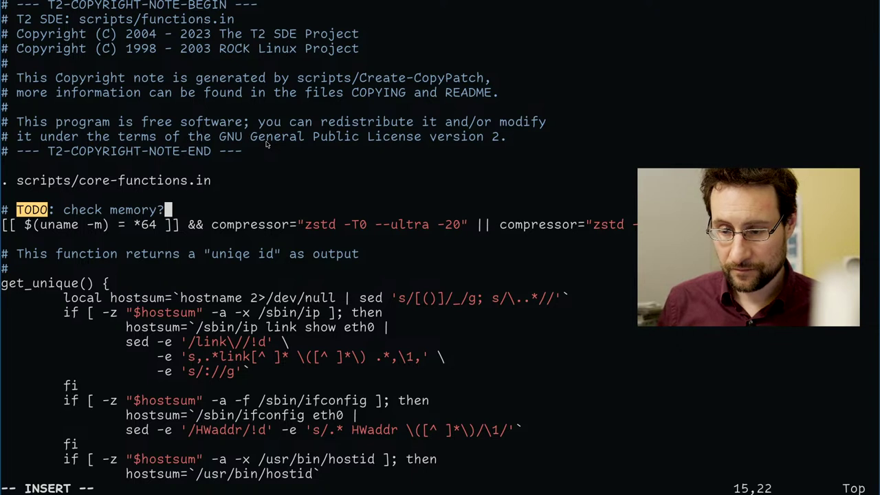
pyautogui.press('Escape')
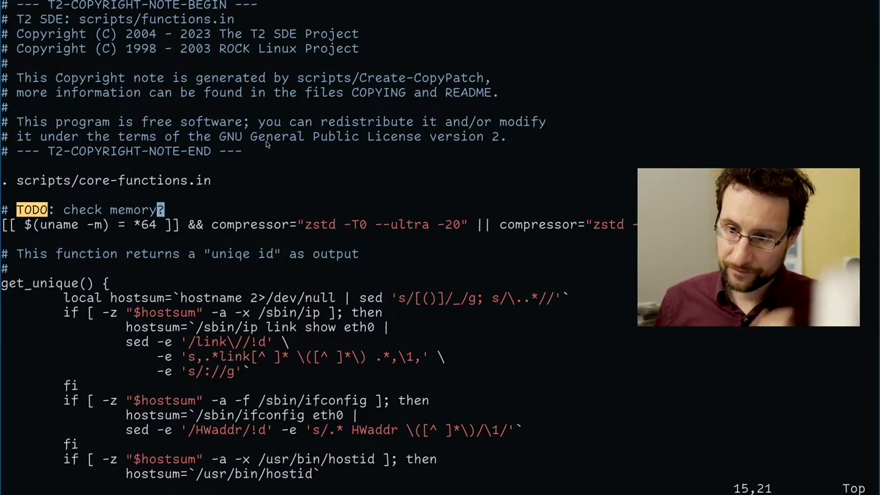
# Insert 'maybe better' before 'check' so the comment reads 'TODO: maybe better check memory?'.
pyautogui.press('h')
pyautogui.press('h')
pyautogui.press('h')
pyautogui.press('h')
pyautogui.press('h')
pyautogui.press('h')
pyautogui.press('h')
pyautogui.press('h')
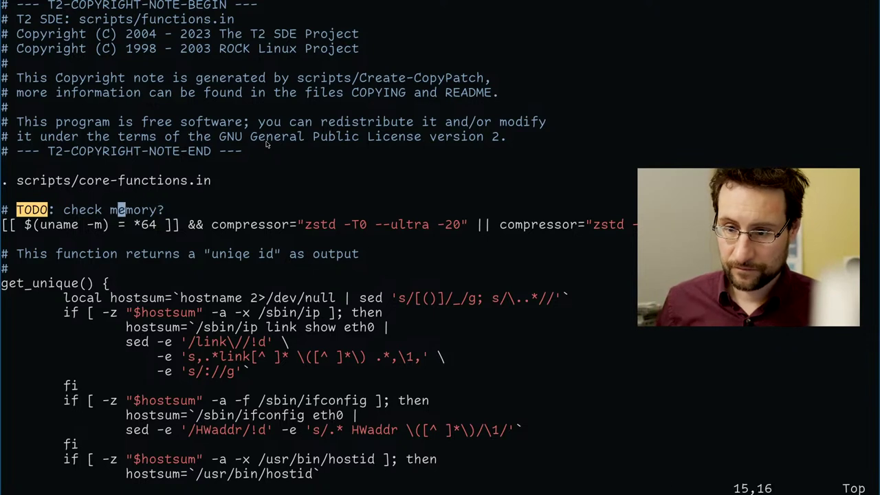
pyautogui.press('h')
pyautogui.press('h')
pyautogui.press('h')
pyautogui.press('h')
pyautogui.write('imaybe ')
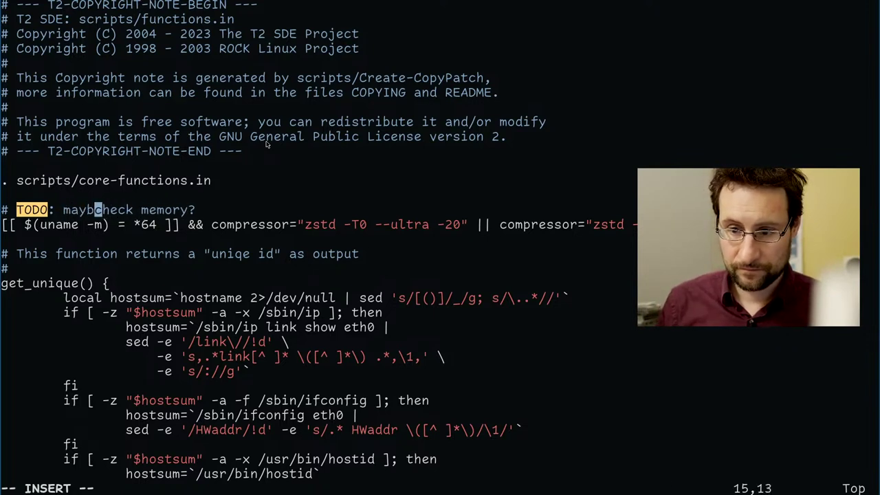
pyautogui.write('better')
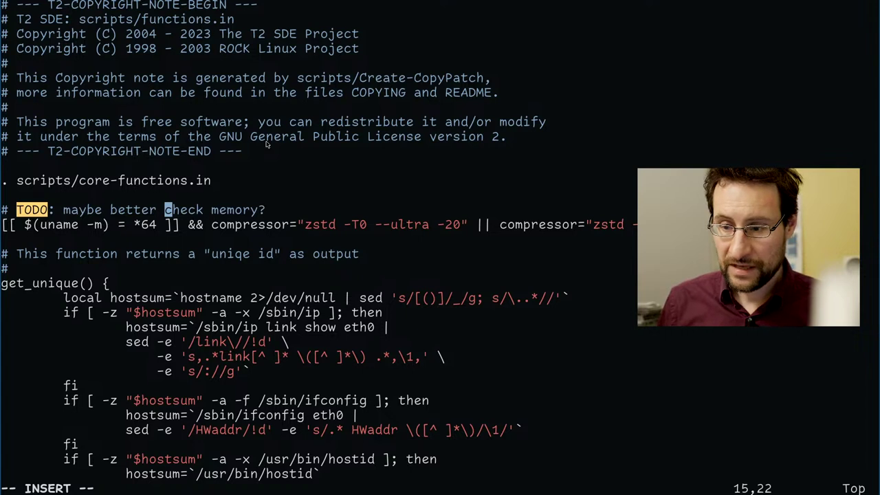
pyautogui.press('Escape')
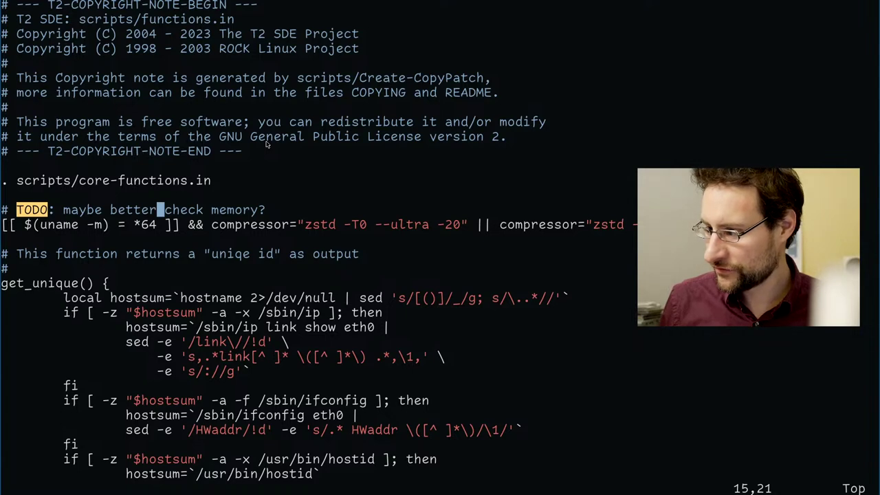
pyautogui.press('j')
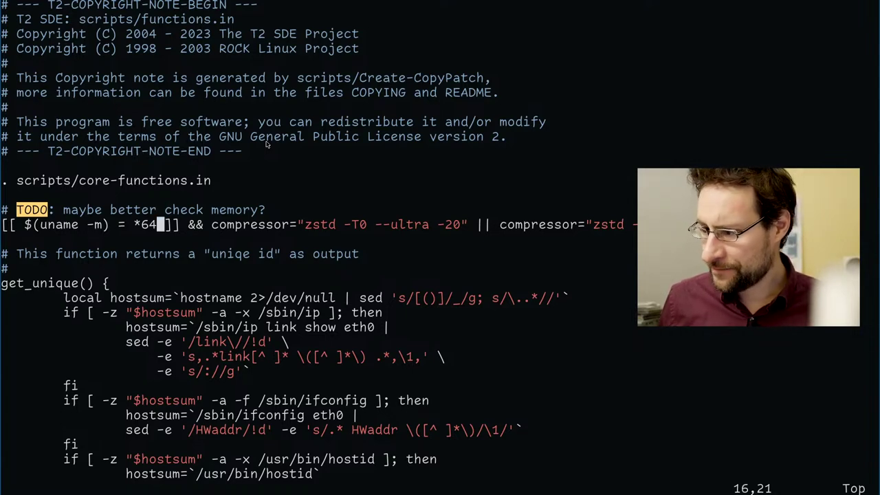
pyautogui.press('A')
pyautogui.press('Escape')
# Save scripts/functions.in and quit vi with :wq.
pyautogui.press('A')
pyautogui.press('Escape')
pyautogui.write(':wq')
pyautogui.press('Return')
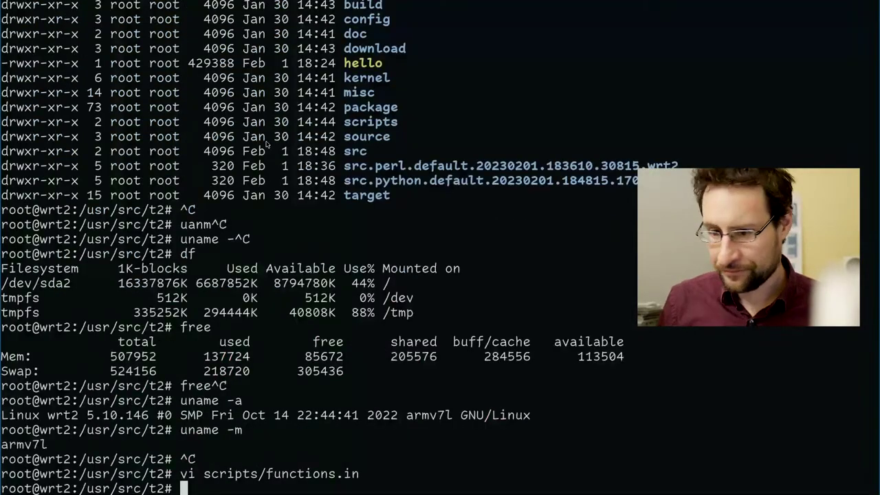
# Show the Subversion diff with 'svn di scripts/functions.in', then switch to the build terminal.
pyautogui.press('Up')
pyautogui.hotkey('ctrl', 'a')
pyautogui.press('Delete')
pyautogui.press('Delete')
pyautogui.write('svn di')
pyautogui.press('Return')
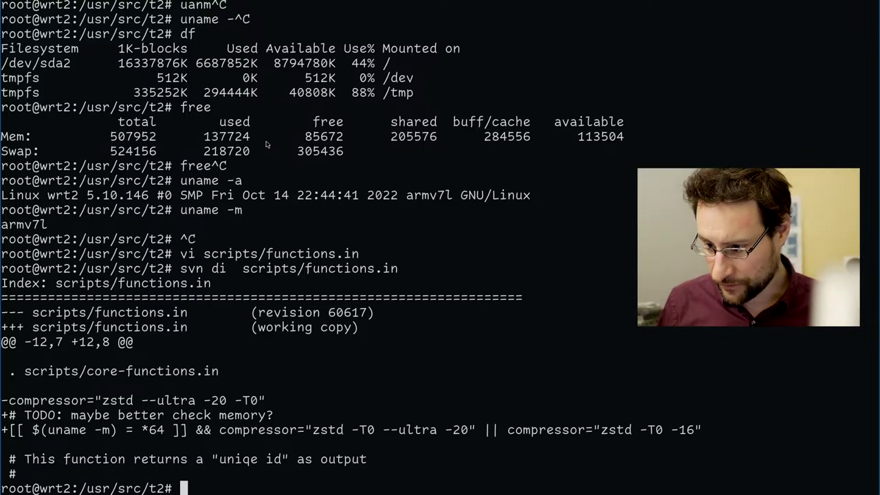
pyautogui.write('0')
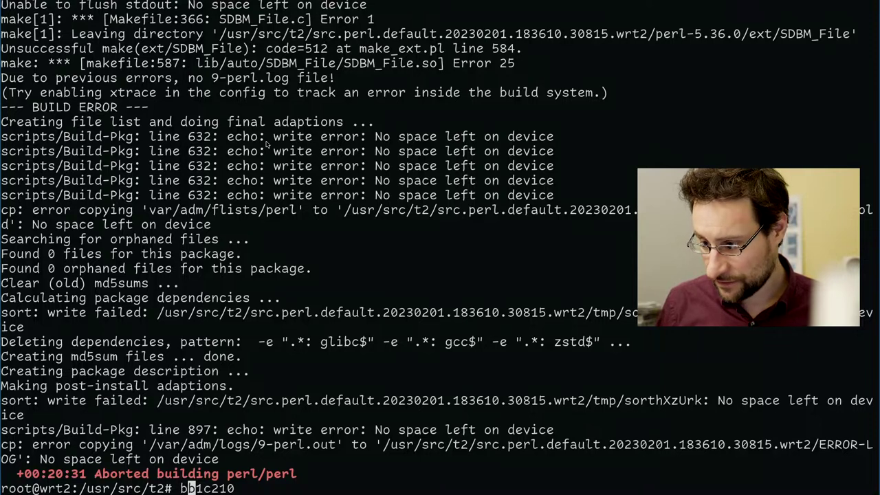
# Check disk usage with df and run ./scripts/Cleanup to clear stale build sources.
pyautogui.hotkey('ctrl', 'c')
pyautogui.write('df')
pyautogui.press('Return')
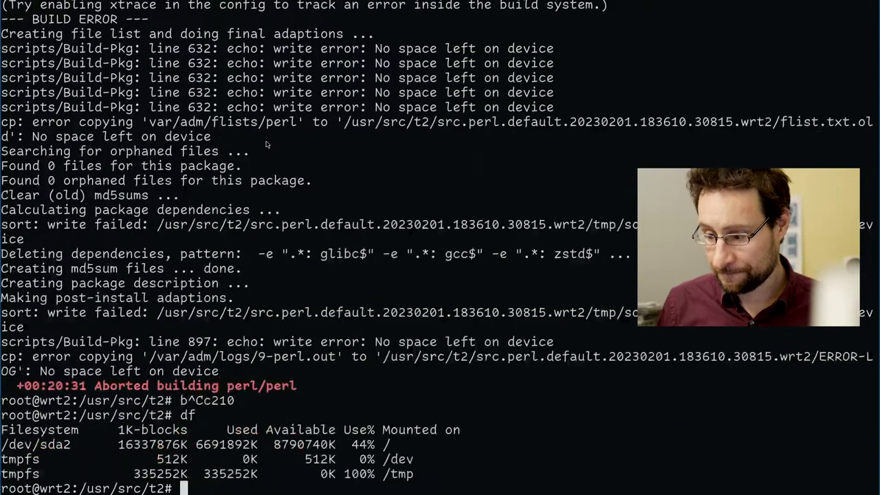
pyautogui.write('./scripts/Cleanup')
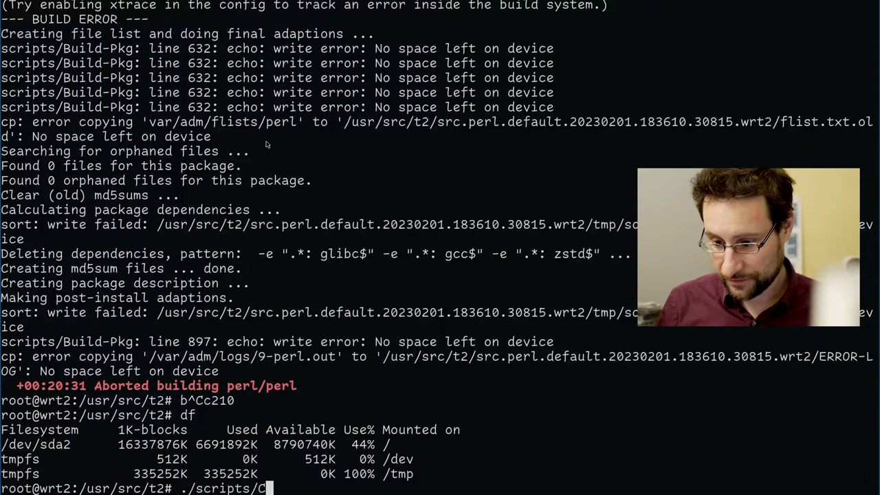
pyautogui.press('Return')
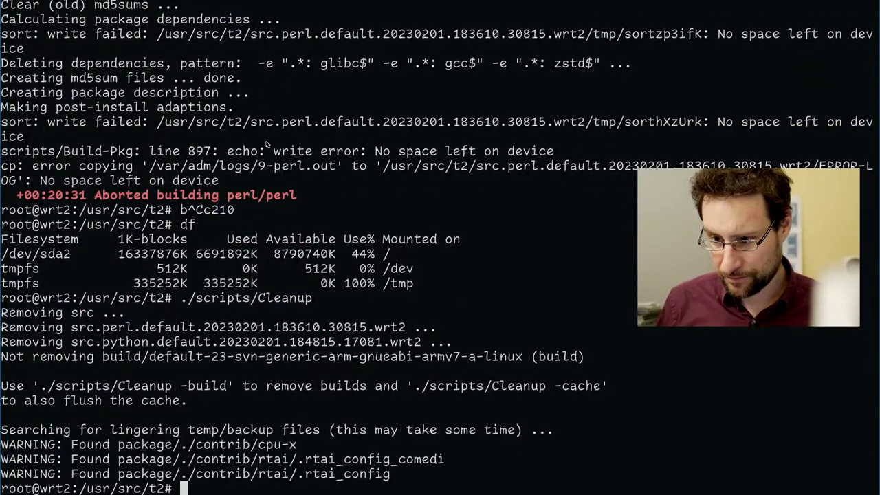
# Rerun the perl Emerge-Pkg build, clean up again, then start the python, meson and ninja build.
pyautogui.hotkey('ctrl', 'r')
pyautogui.write('E')
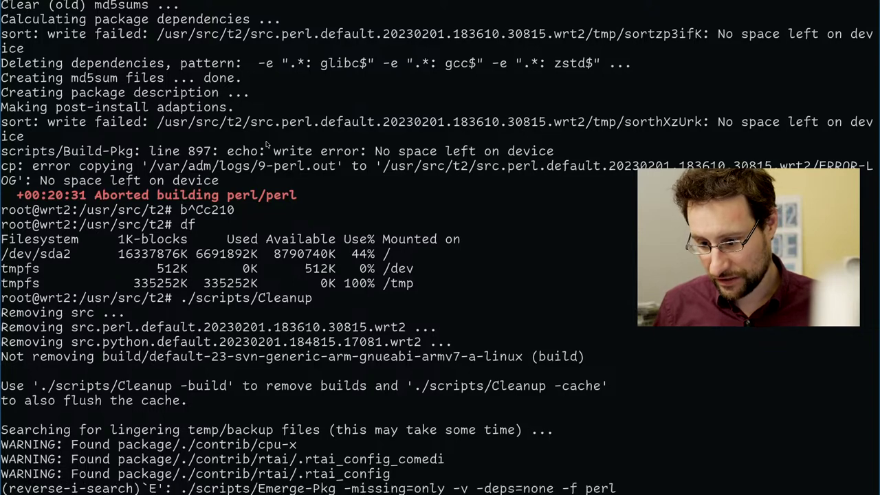
pyautogui.press('Return')
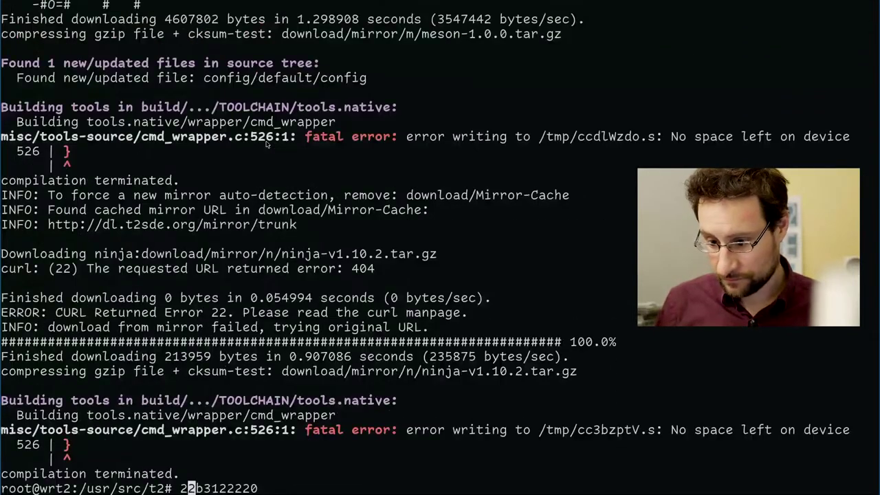
pyautogui.hotkey('ctrl', 'c')
pyautogui.write('./scripts/Cleanup')
pyautogui.press('Return')
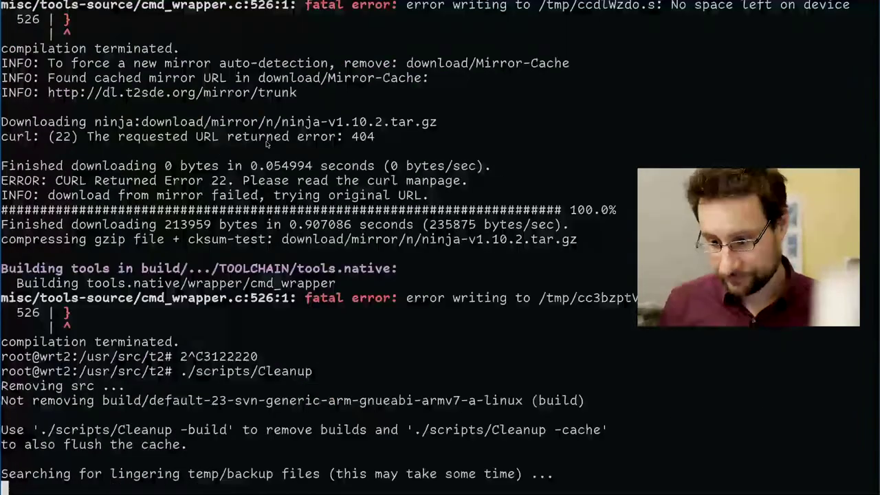
pyautogui.press('Up')
pyautogui.press('Up')
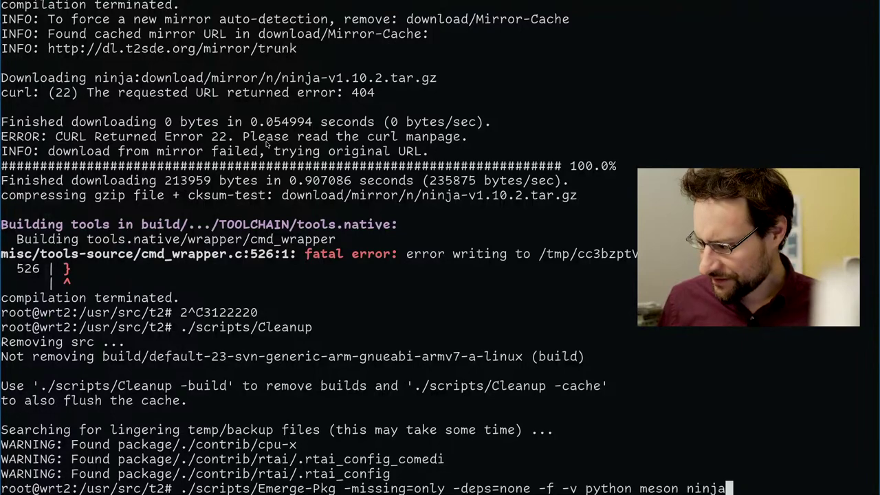
pyautogui.press('Return')
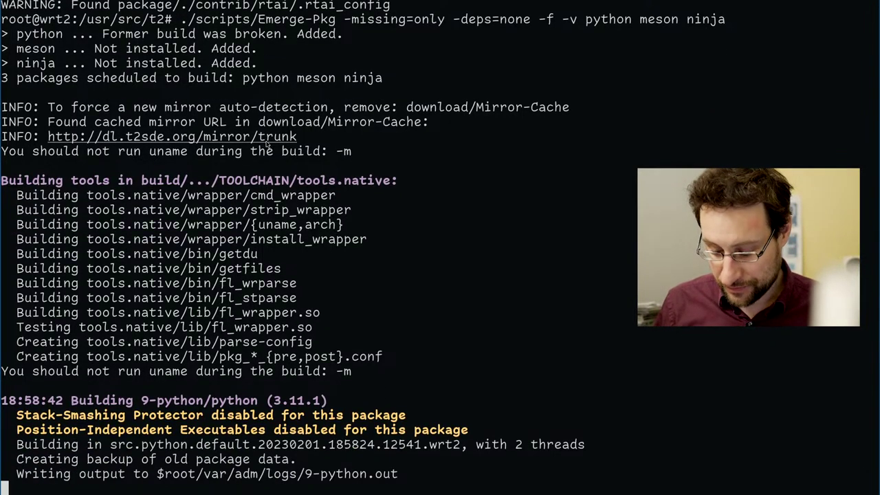
# In the other shell, run a verbose build with './scripts/Emerge-Pkg -v ninja'.
pyautogui.hotkey('ctrl', 'a')
pyautogui.press('2')
pyautogui.hotkey('ctrl', 'a')
pyautogui.press('2')
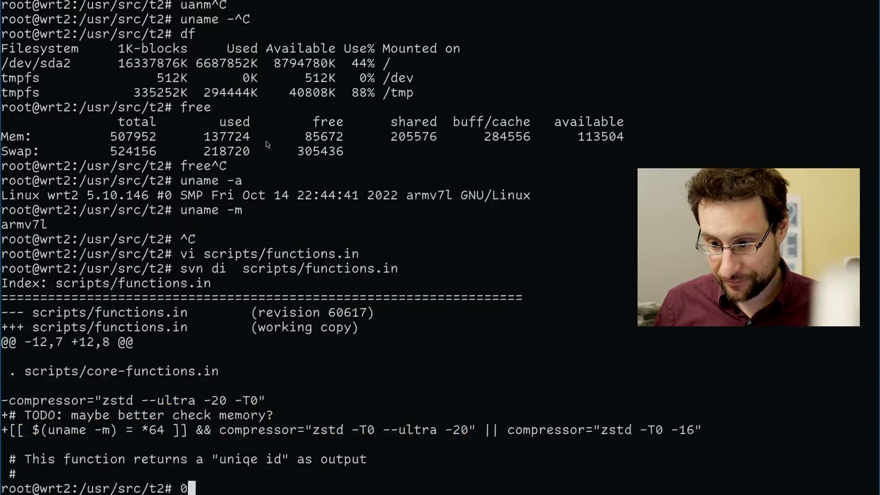
pyautogui.hotkey('ctrl', 'c')
pyautogui.write('./scripts/Emerge-Pkg ')
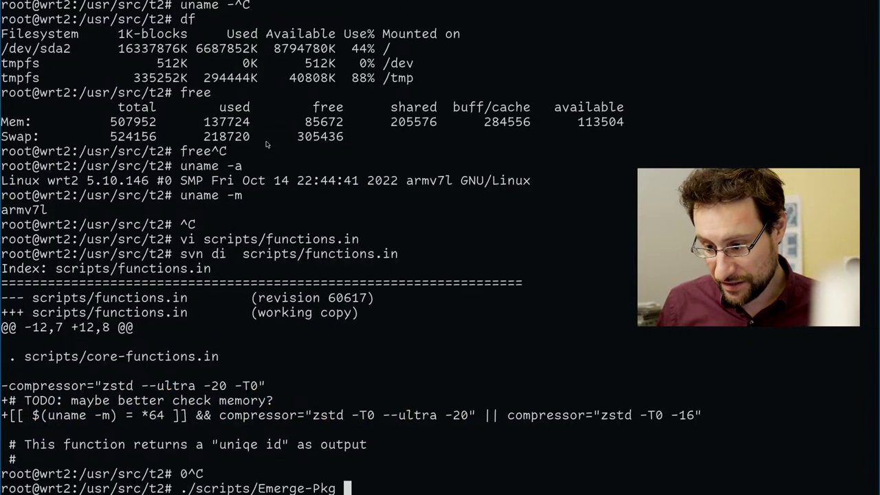
pyautogui.write('ninja')
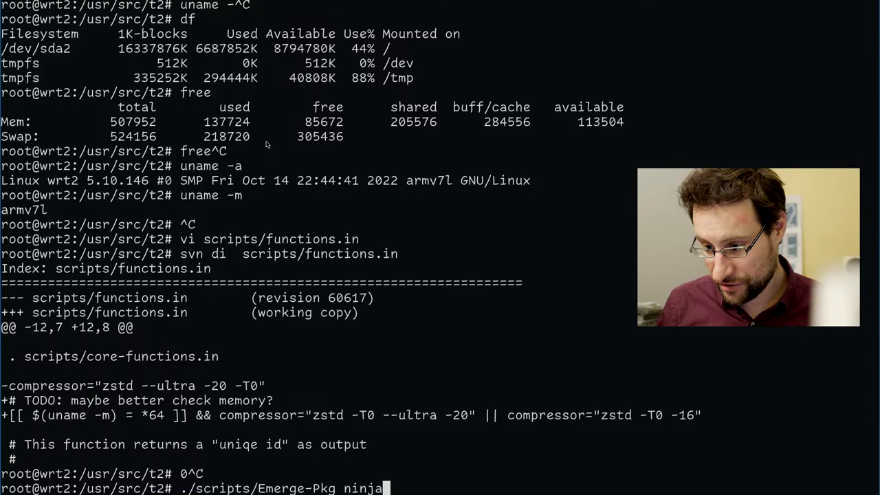
pyautogui.press('Left')
pyautogui.press('Left')
pyautogui.press('Left')
pyautogui.press('Left')
pyautogui.press('Left')
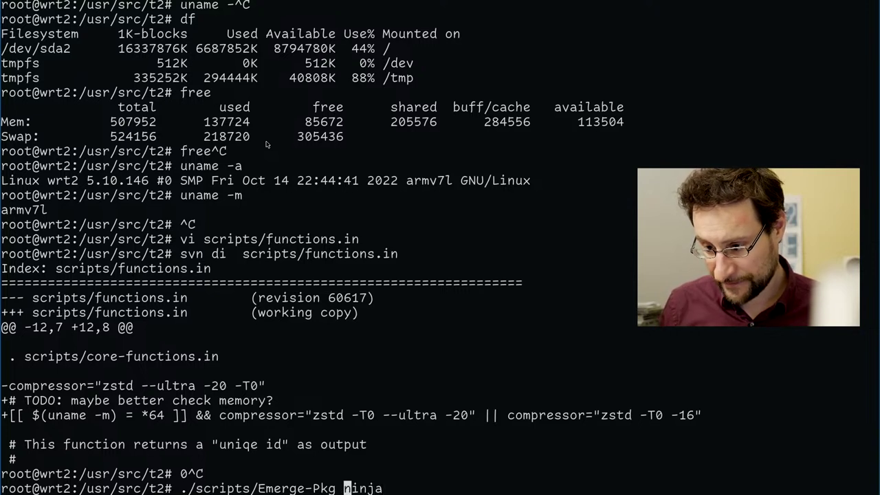
pyautogui.write('-v')
pyautogui.press('Return')
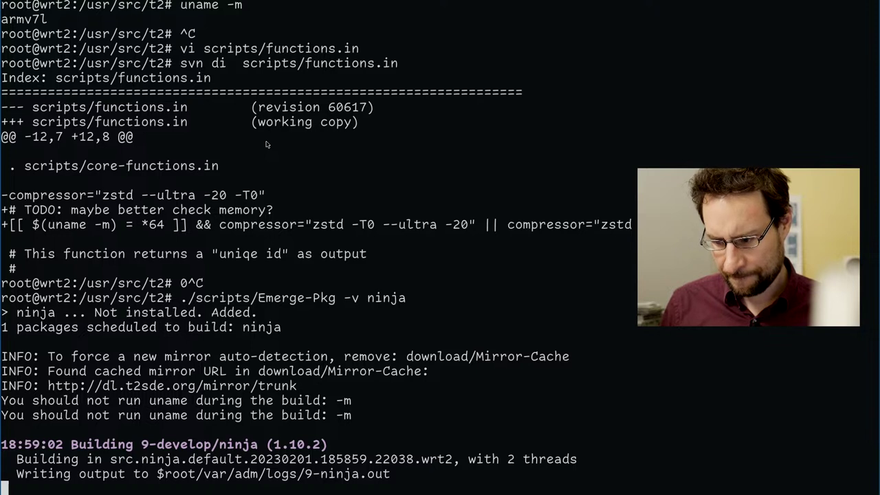
# Stop the ninja build and change into the scripts/ directory.
pyautogui.hotkey('ctrl', 'c')
pyautogui.hotkey('ctrl', 'c')
pyautogui.write('cd scripts/')
pyautogui.press('Return')
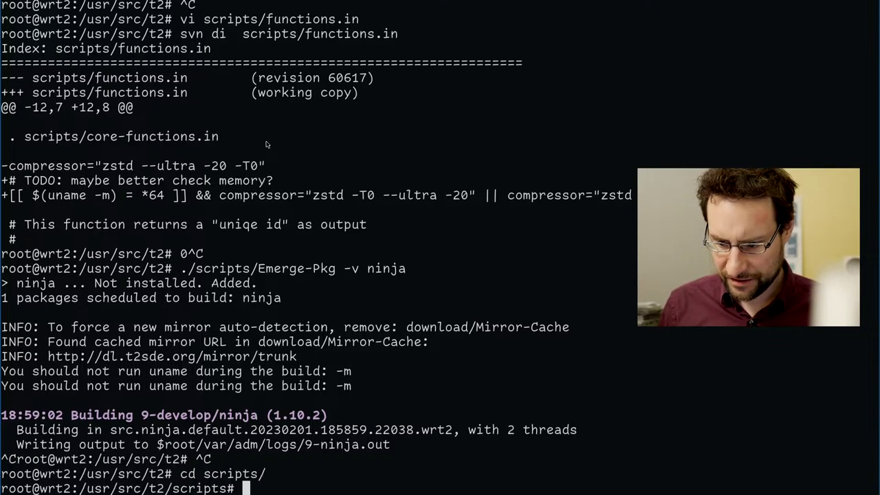
# Grep all scripts for uname with 'grep uname *'.
pyautogui.write('grep unam')
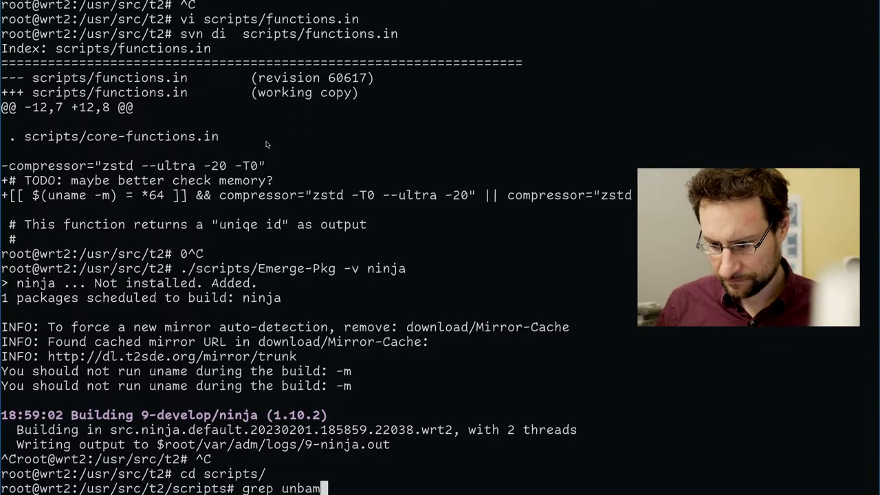
pyautogui.press('BackSpace')
pyautogui.write('me *')
pyautogui.press('Return')
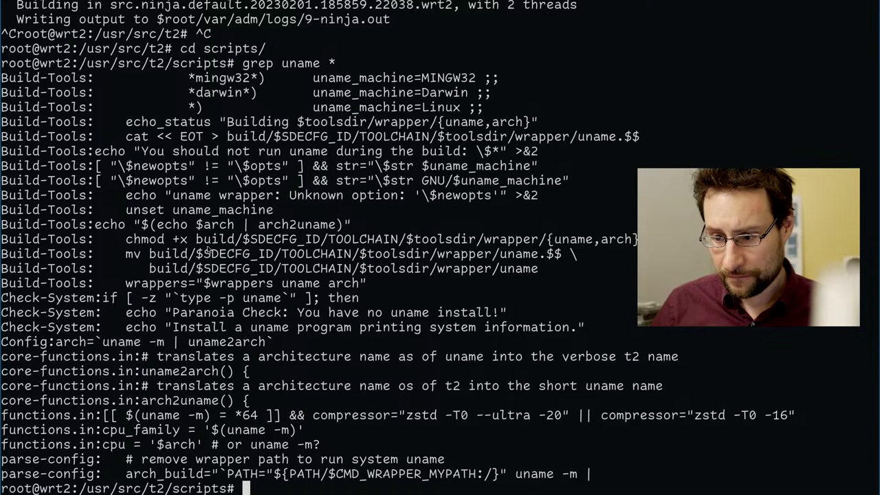
# Narrow the search to 'env.*uname' and rerun it on scripts/ from the t2 directory.
pyautogui.press('Up')
pyautogui.press('Left')
pyautogui.press('Left')
pyautogui.press('Left')
pyautogui.press('Left')
pyautogui.press('Left')
pyautogui.press('Left')
pyautogui.press('Left')
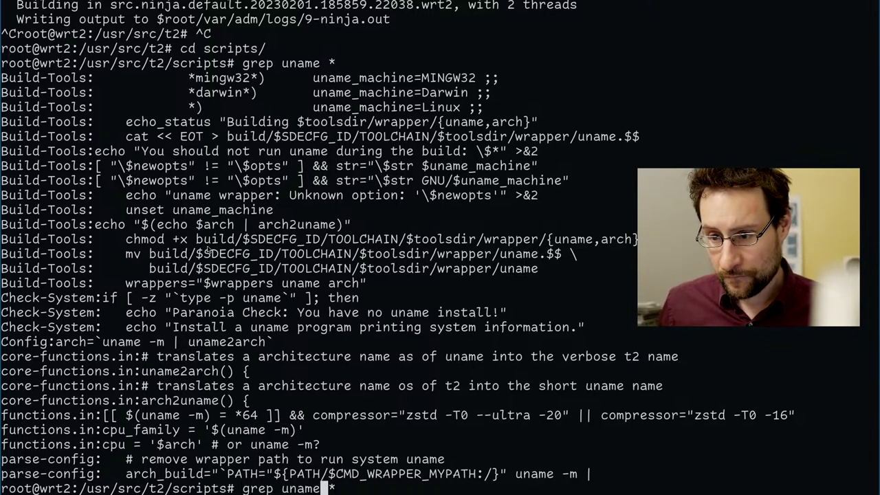
pyautogui.write('env.*')
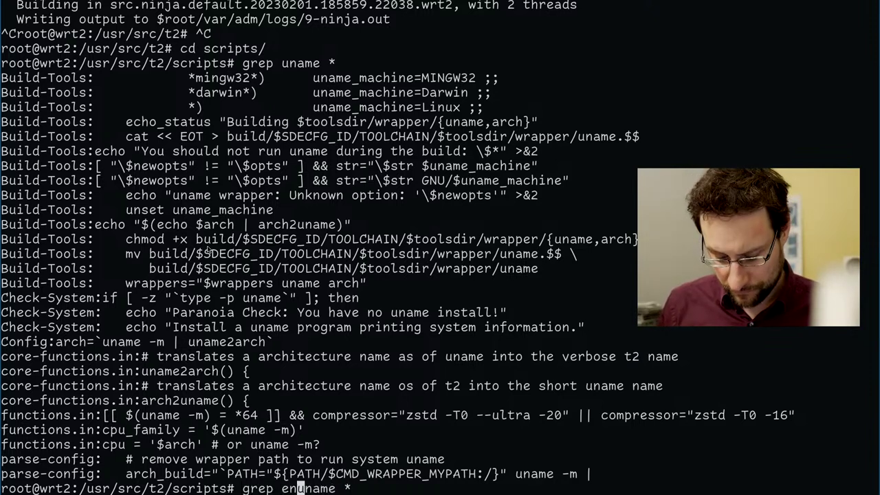
pyautogui.press('Return')
pyautogui.press('Up')
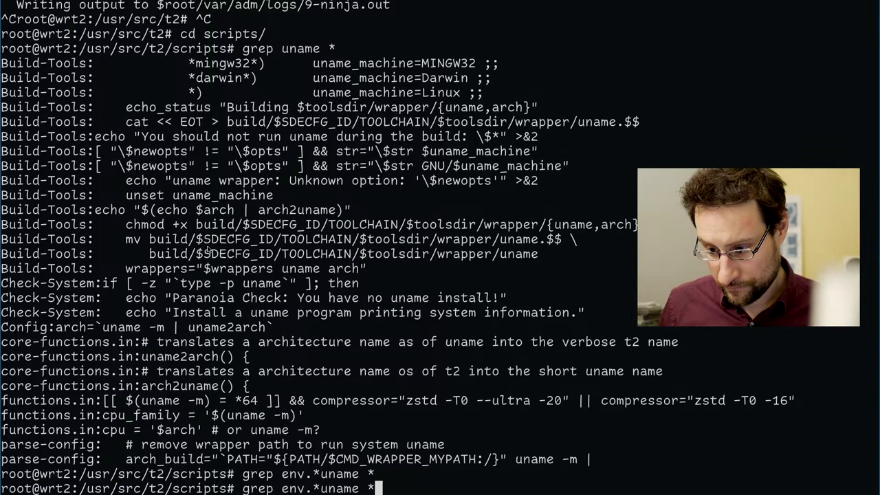
pyautogui.hotkey('ctrl', 'c')
pyautogui.write('..')
pyautogui.press('Return')
pyautogui.press('Up')
pyautogui.press('Up')
pyautogui.press('BackSpace')
pyautogui.write('scripts/')
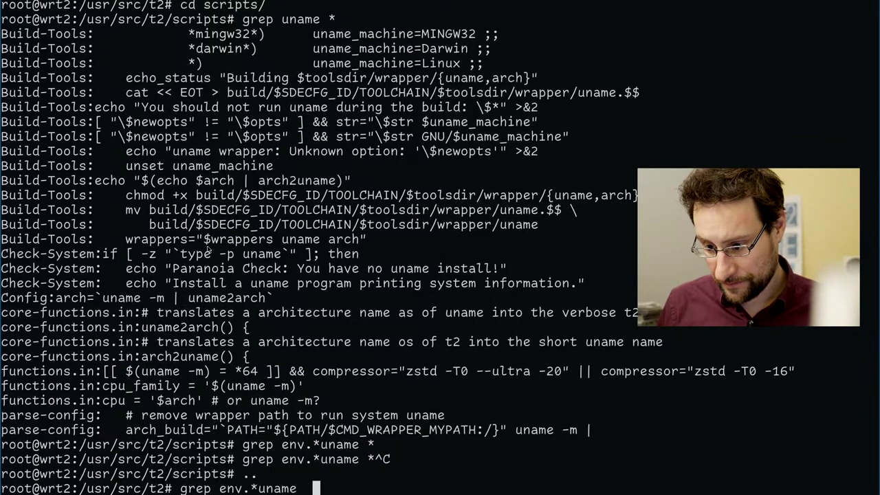
pyautogui.press('Return')
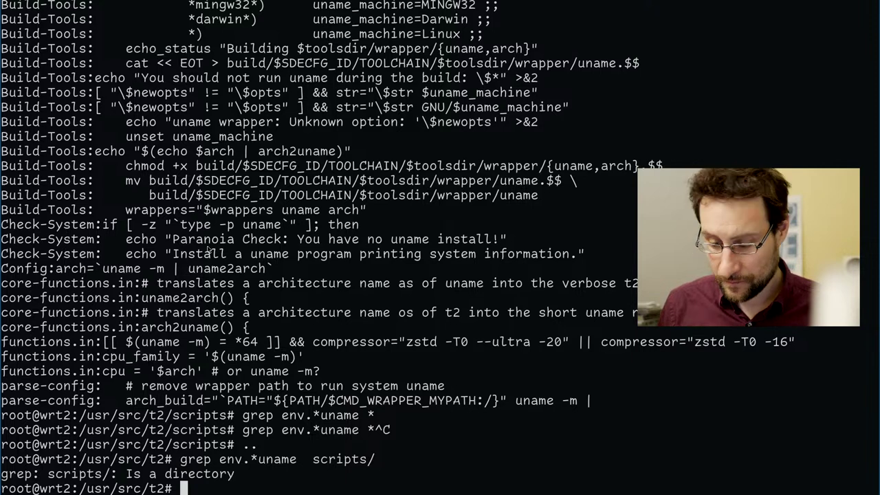
# Confirm uname resolves to /bin/uname and print the kernel version with '/usr/bin/env uname -v'.
pyautogui.write('which uname')
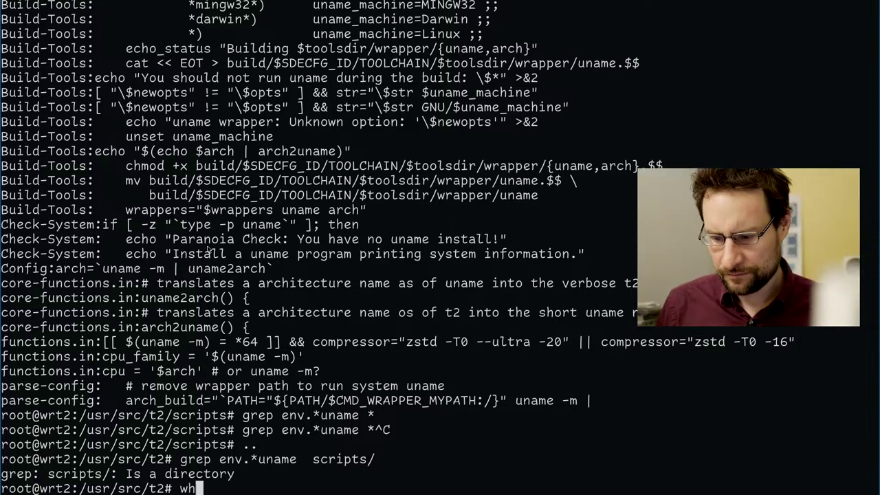
pyautogui.press('Return')
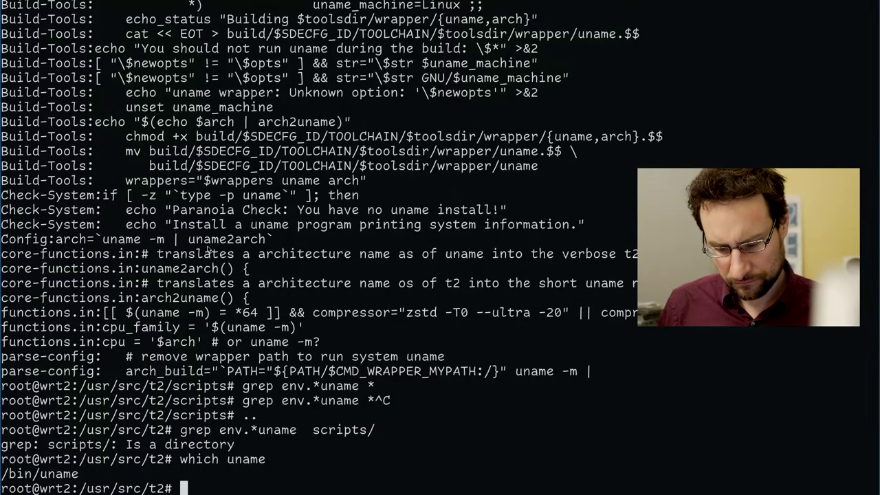
pyautogui.write('/ubin')
pyautogui.hotkey('ctrl', 'c')
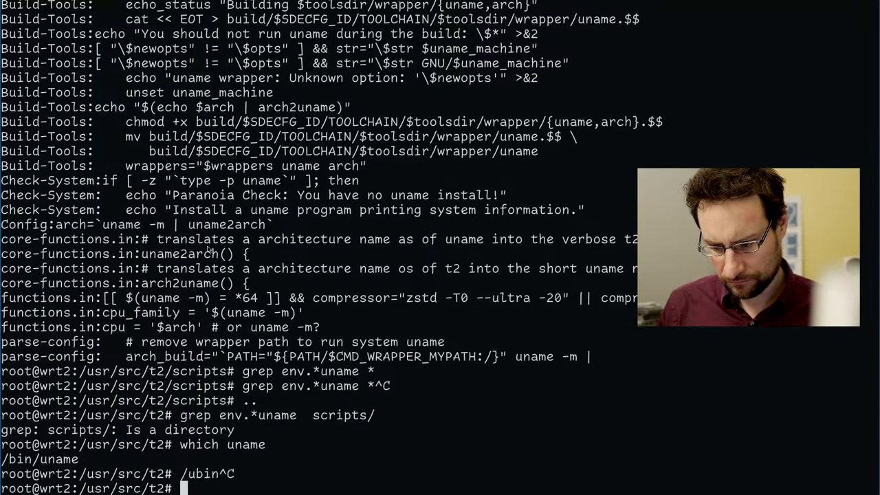
pyautogui.write('/bin/env')
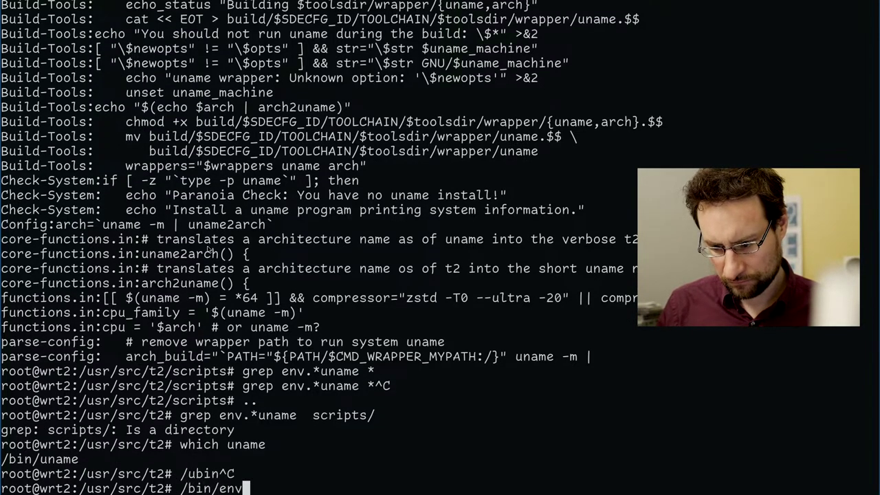
pyautogui.hotkey('ctrl', 'c')
pyautogui.write('/usr/')
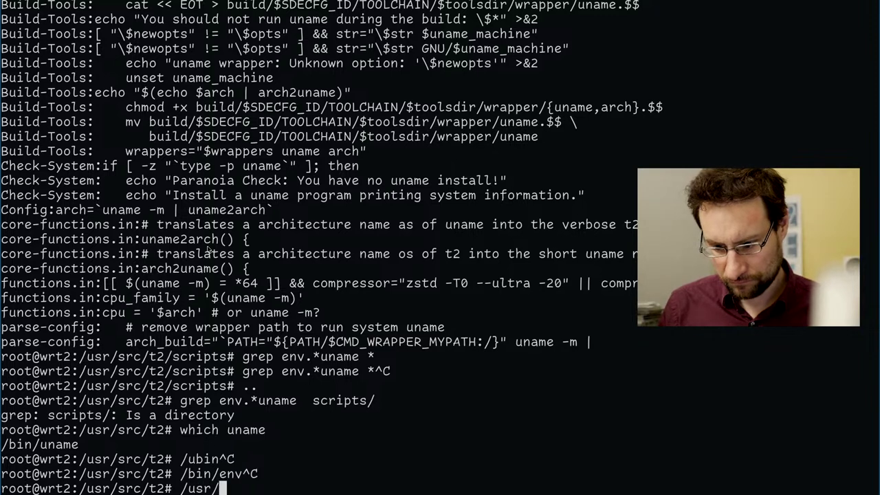
pyautogui.write('bin/en')
pyautogui.press('Tab')
pyautogui.press('Tab')
pyautogui.write('uame')
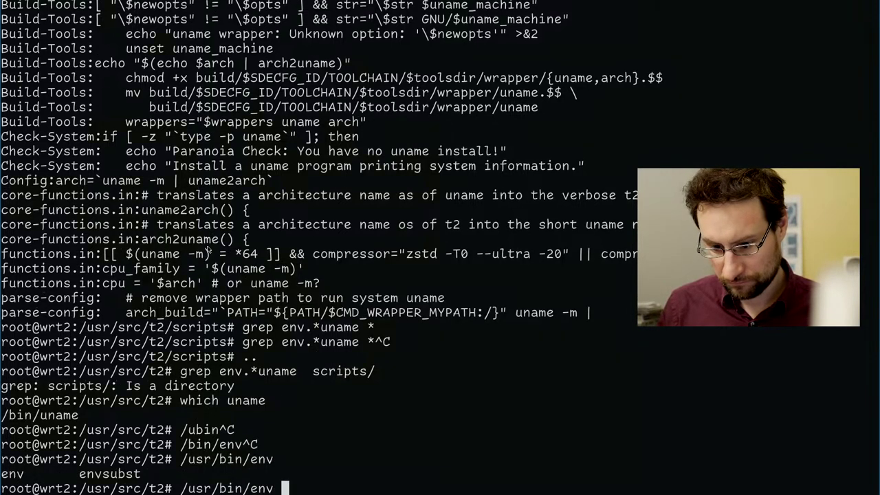
pyautogui.press('BackSpace')
pyautogui.press('BackSpace')
pyautogui.press('BackSpace')
pyautogui.write('nam')
pyautogui.press('BackSpace')
pyautogui.press('BackSpace')
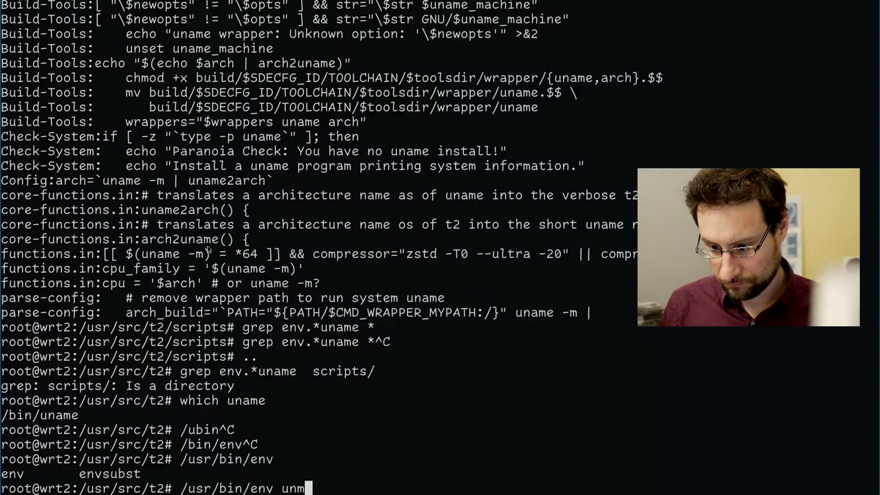
pyautogui.write('ame -v')
pyautogui.press('Return')
# Query the machine type with '/usr/bin/env uname -m', which reports armv7l.
pyautogui.press('Up')
pyautogui.press('BackSpace')
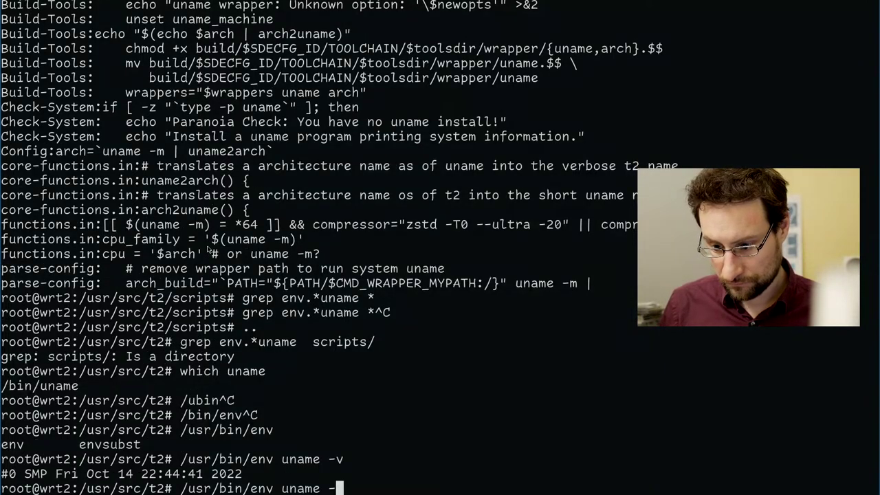
pyautogui.write('m')
pyautogui.press('Return')
pyautogui.press('Up')
pyautogui.press('Home')
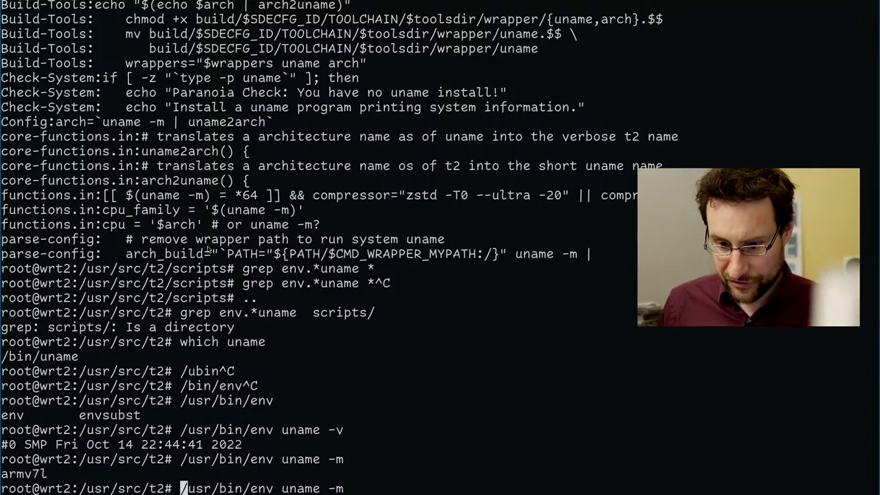
pyautogui.hotkey('ctrl', 'c')
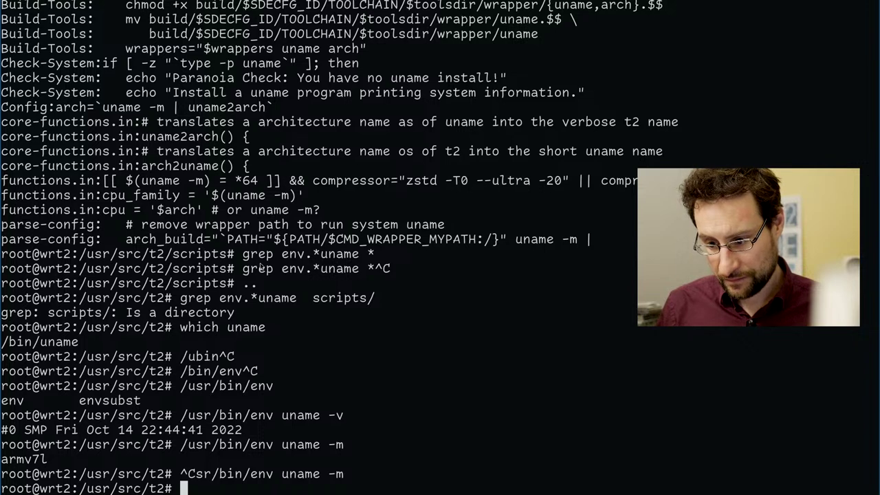
pyautogui.write('fg')
pyautogui.press('Return')
pyautogui.hotkey('ctrl', 'r')
# Reopen scripts/functions.in in vi and move to the uname call on the compressor line.
pyautogui.write('vi')
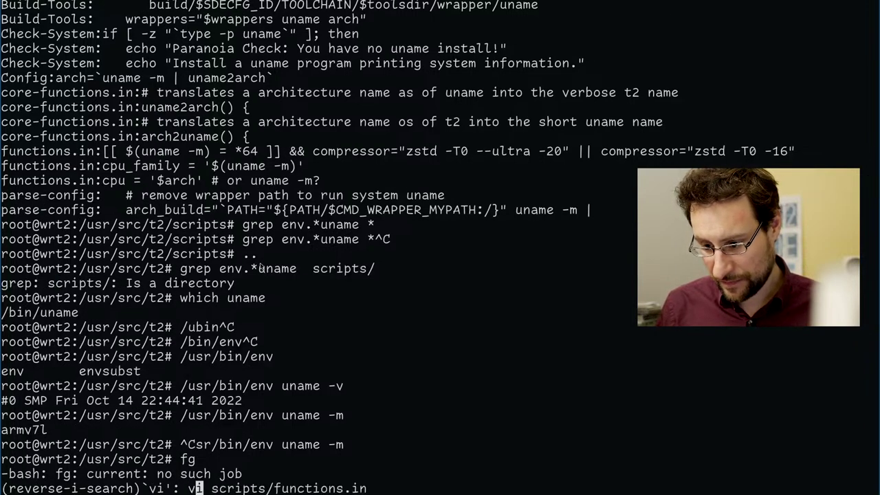
pyautogui.press('Return')
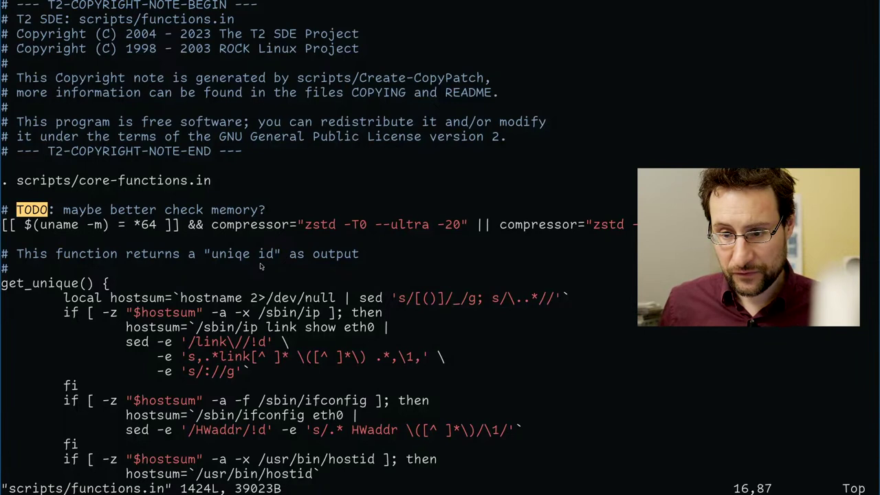
pyautogui.press('l')
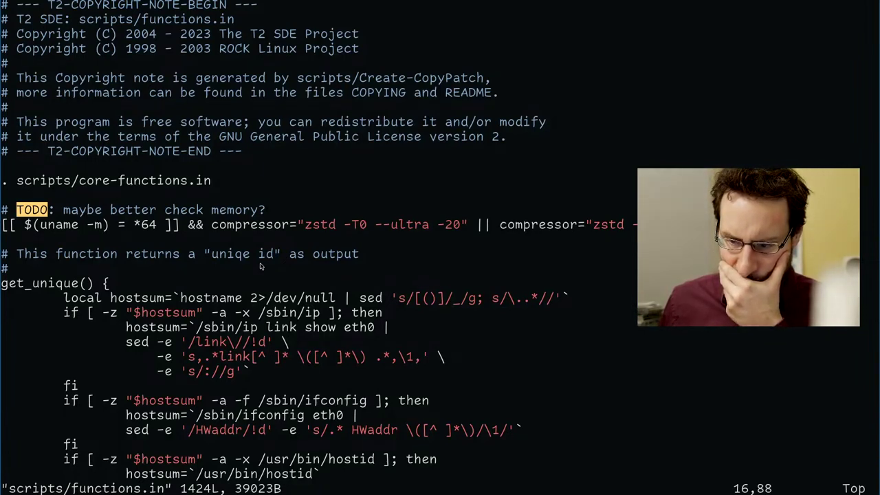
pyautogui.press('k')
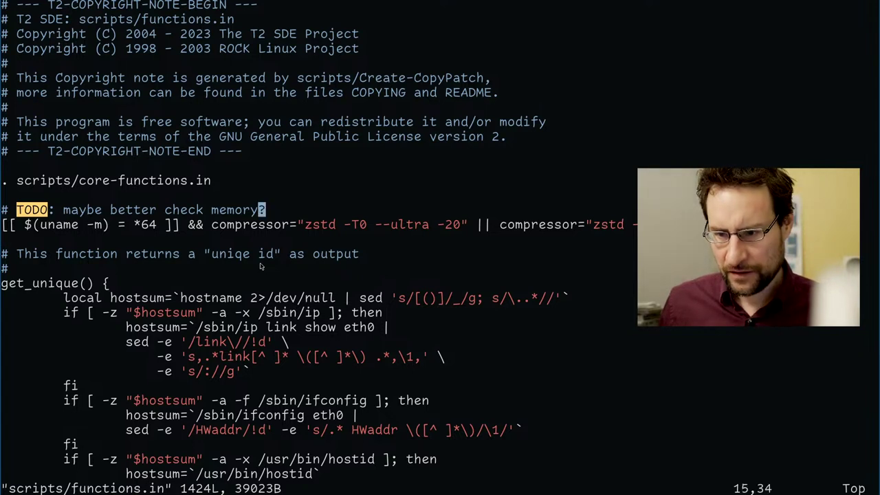
pyautogui.press('j')
pyautogui.press('b')
pyautogui.press('b')
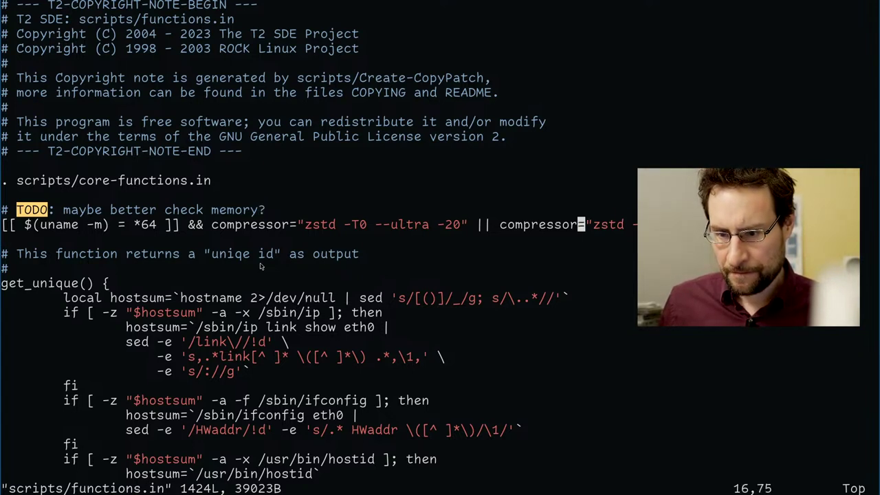
pyautogui.press('b')
pyautogui.press('I')
pyautogui.press('Escape')
pyautogui.press('l')
pyautogui.press('w')
pyautogui.press('w')
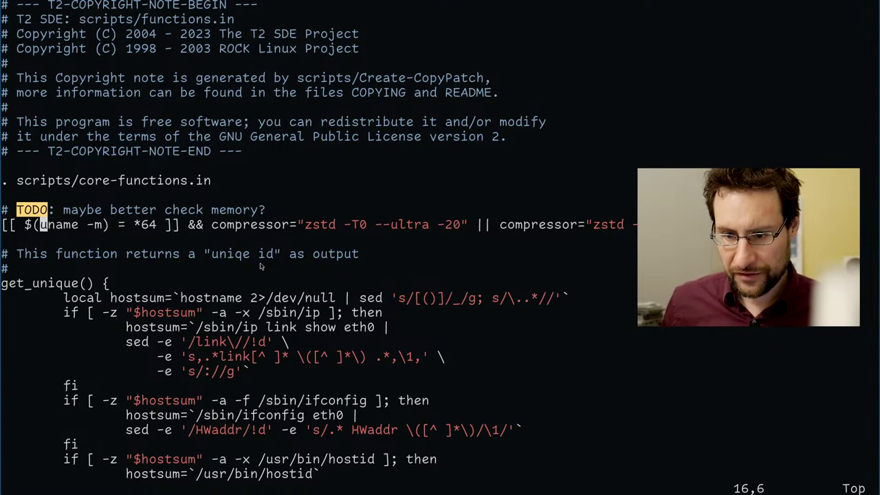
# Insert '/bin/' before uname and save the file with :wq.
pyautogui.write('i/bin/')
pyautogui.press('Escape')
pyautogui.write(':wq')
pyautogui.press('Return')
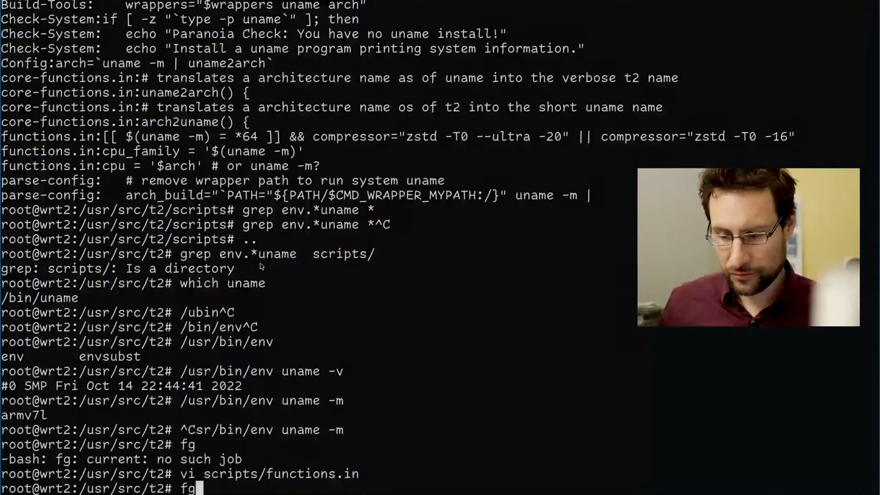
# Recall the forced 'Emerge-Pkg -missing=only -v -deps=none -f perl' build from history and rerun it.
pyautogui.press('Up')
pyautogui.press('Up')
pyautogui.press('Up')
pyautogui.press('Down')
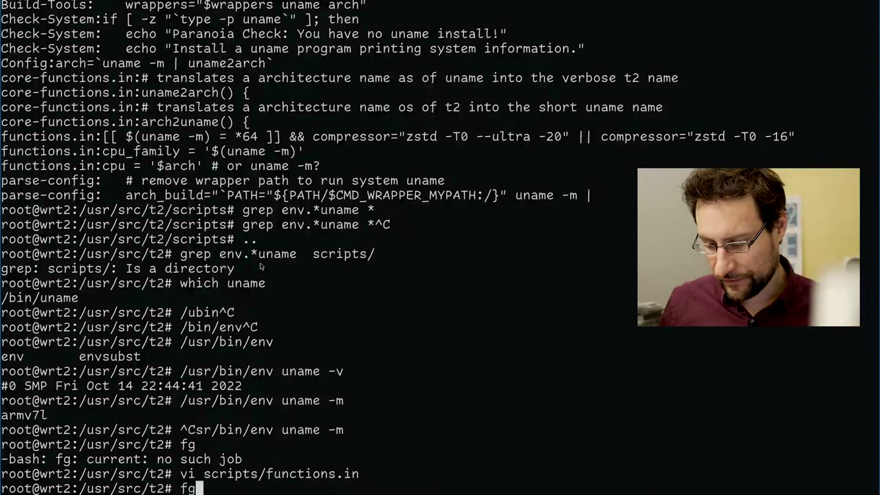
pyautogui.press('Up')
pyautogui.press('Up')
pyautogui.press('Up')
pyautogui.press('Up')
pyautogui.press('Down')
pyautogui.press('Down')
pyautogui.press('Down')
pyautogui.press('Up')
pyautogui.press('Up')
pyautogui.press('Up')
pyautogui.press('Up')
pyautogui.press('Up')
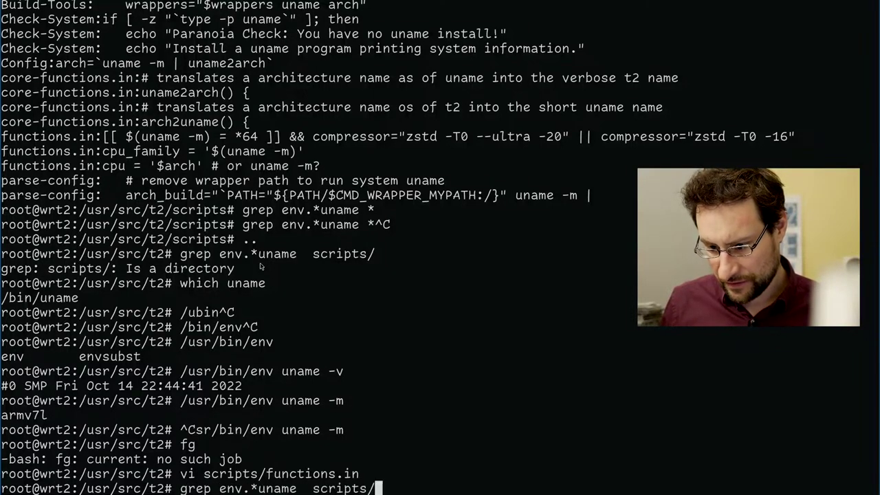
pyautogui.press('Down')
pyautogui.press('Down')
pyautogui.hotkey('ctrl', 'c')
pyautogui.write('fg')
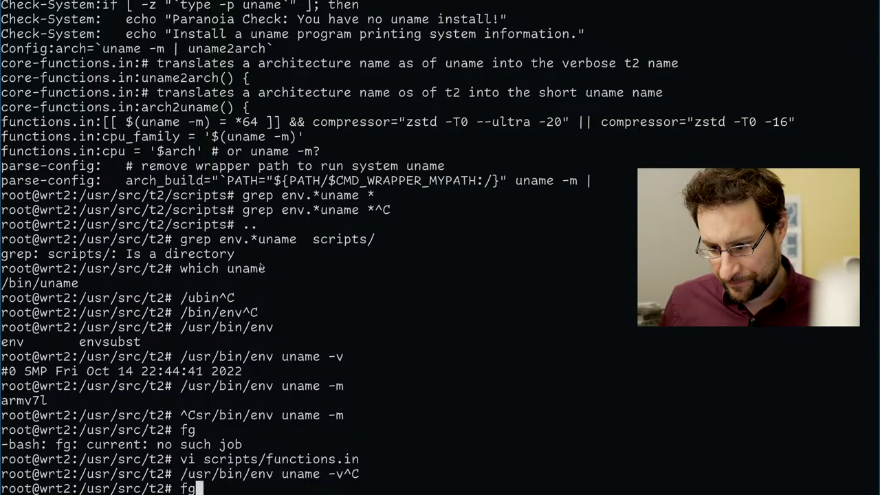
pyautogui.hotkey('ctrl', 'c')
pyautogui.hotkey('ctrl', 'r')
pyautogui.write('Em')
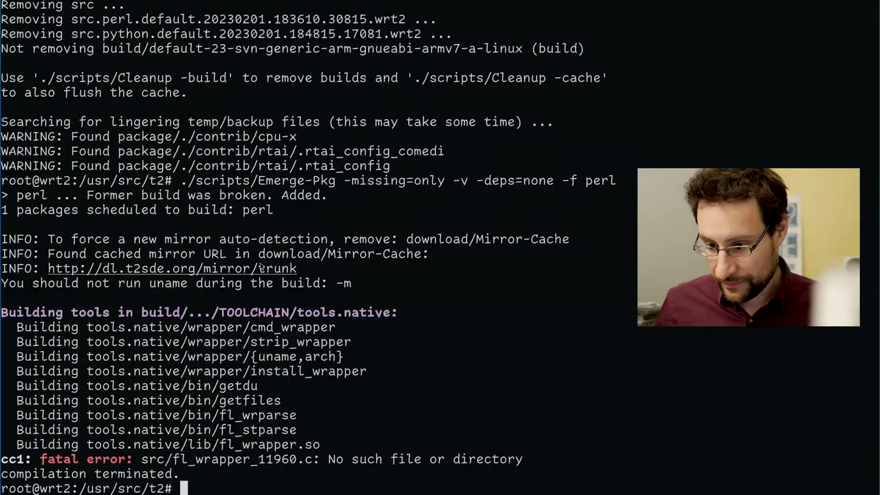
pyautogui.press('Up')
pyautogui.press('Return')
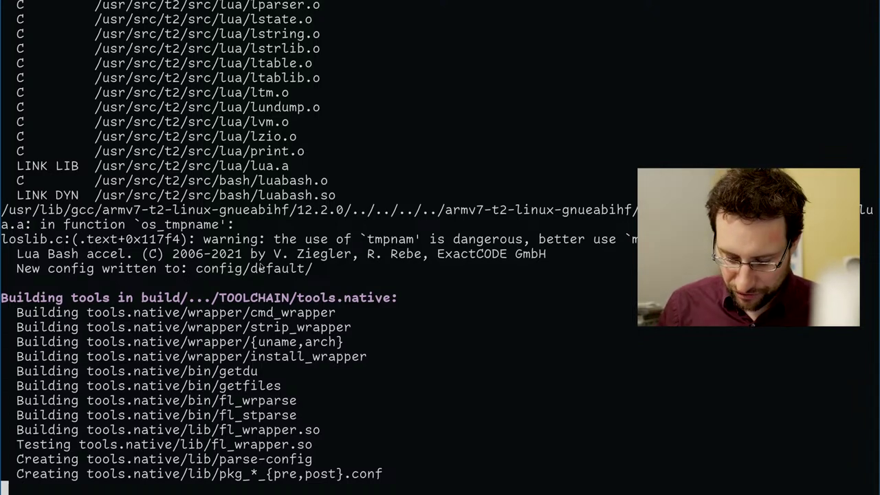
# Switch to screen window 0 while the tools.native wrappers build and ninja 1.10.2 starts.
pyautogui.hotkey('ctrl', 'a')
pyautogui.write('0')
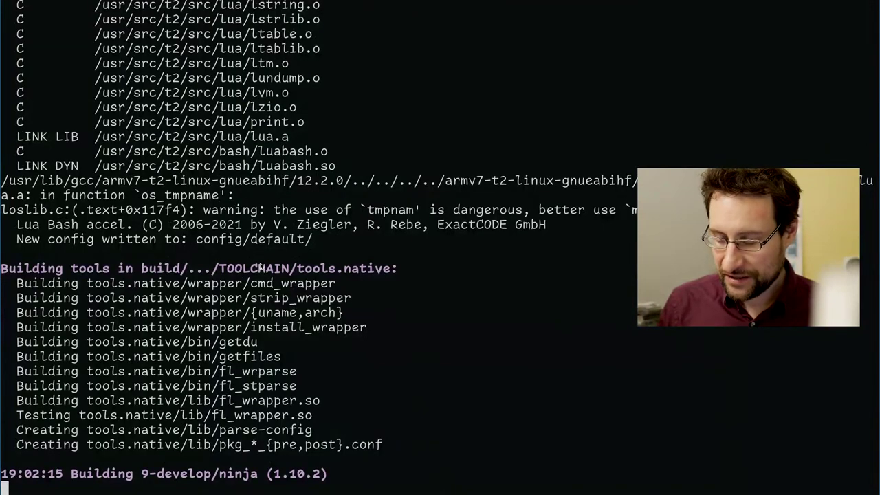
# Suspend the ninja build and download the ninja and meson source packages.
pyautogui.hotkey('ctrl', 'z')
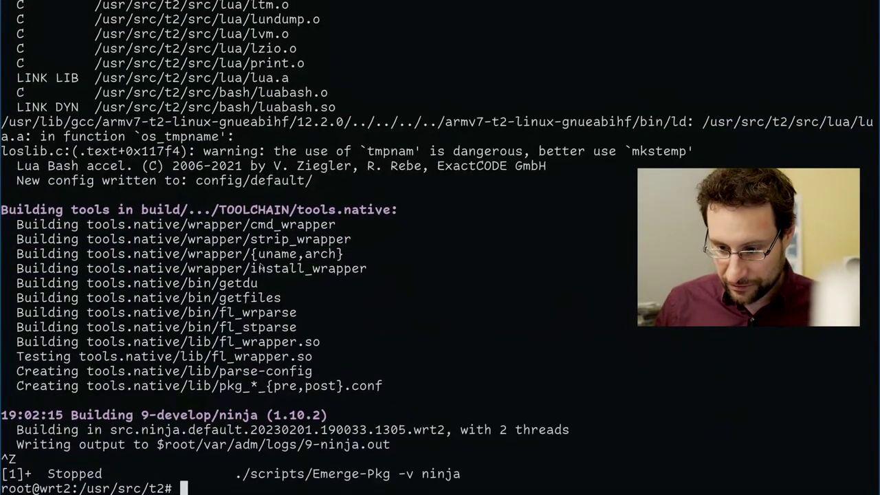
pyautogui.write('./scripts/Download ninja')
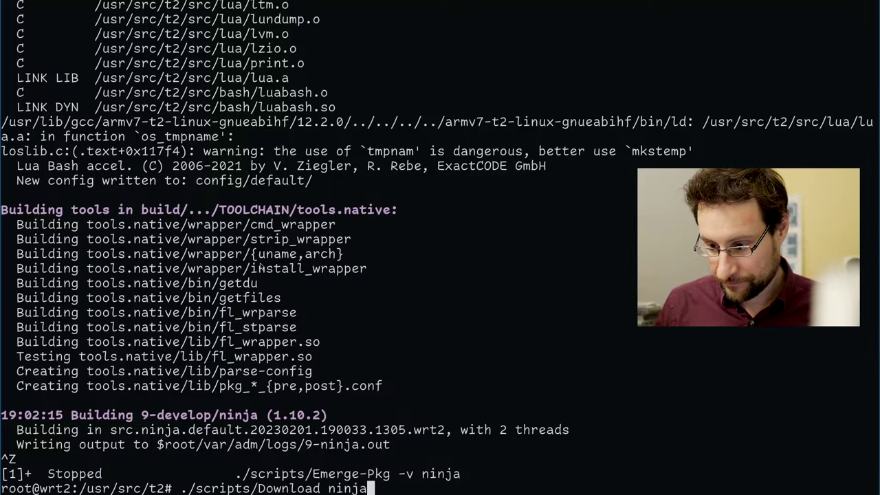
pyautogui.press('Return')
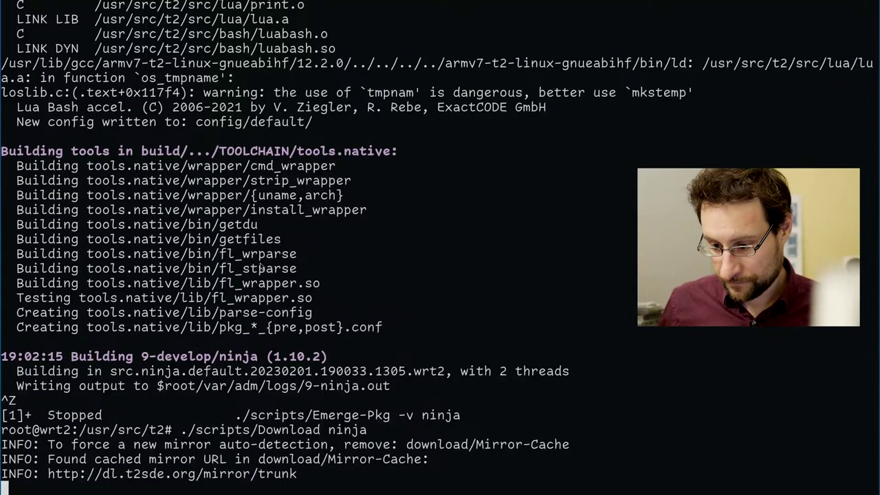
pyautogui.press('Up')
pyautogui.press('BackSpace')
pyautogui.press('BackSpace')
pyautogui.press('BackSpace')
pyautogui.press('BackSpace')
pyautogui.press('BackSpace')
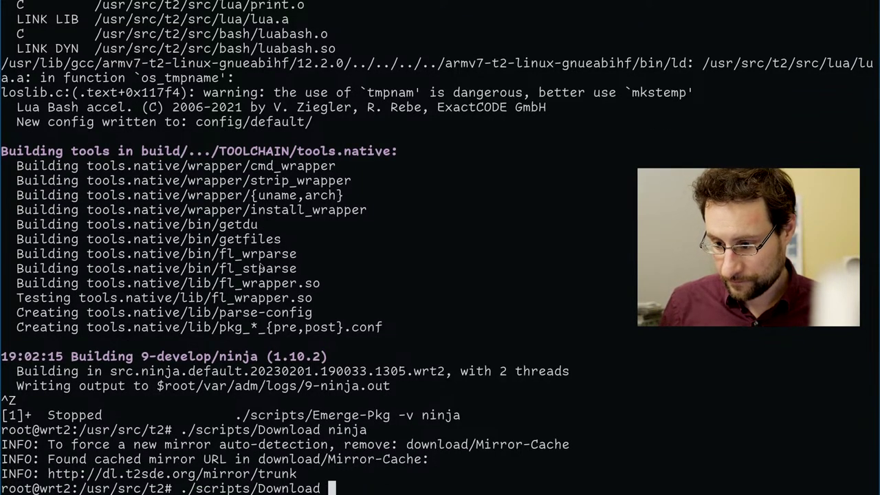
pyautogui.write('meson')
pyautogui.press('Return')
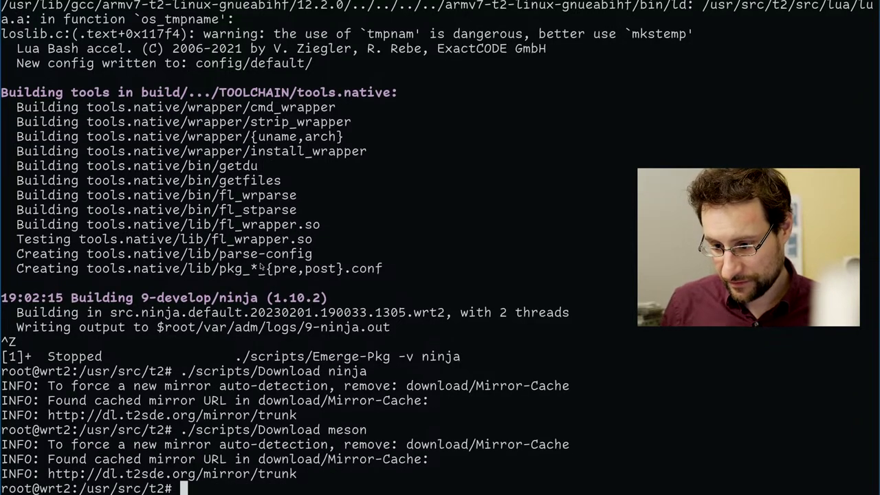
# Delete the cached download/mirror/m/meson-1.0.0.tar.zst file and download meson again.
pyautogui.write('rm download/mirror/')
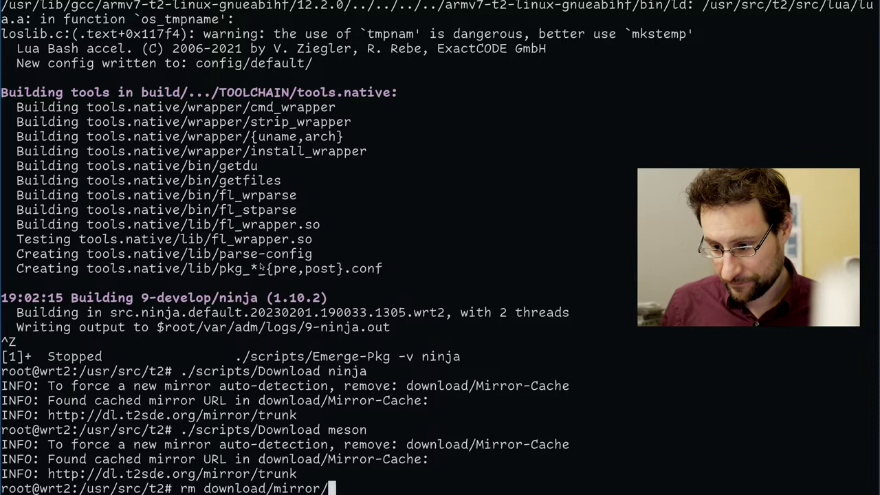
pyautogui.write('m/mes')
pyautogui.press('Tab')
pyautogui.press('Return')
pyautogui.write('y')
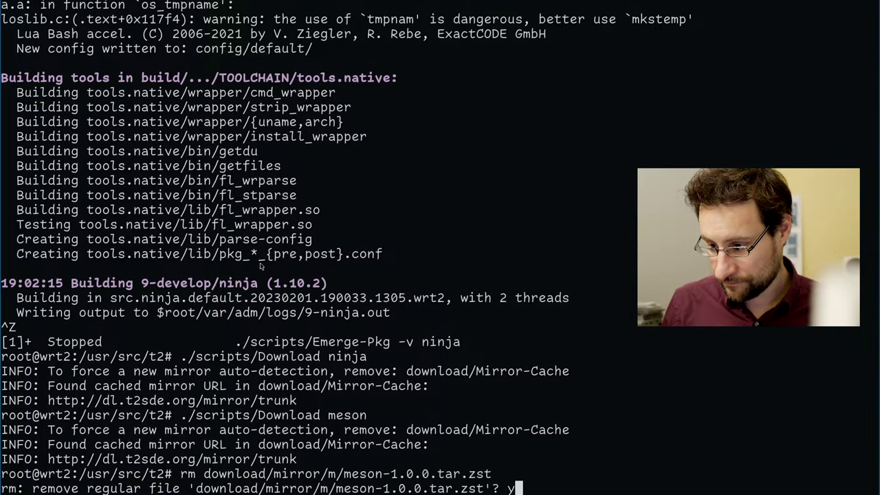
pyautogui.press('Return')
pyautogui.press('Up')
pyautogui.press('Up')
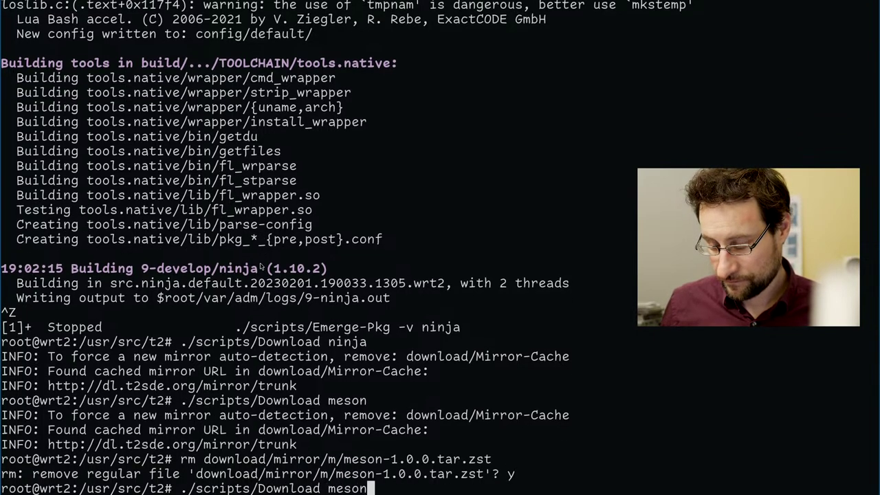
pyautogui.press('Return')
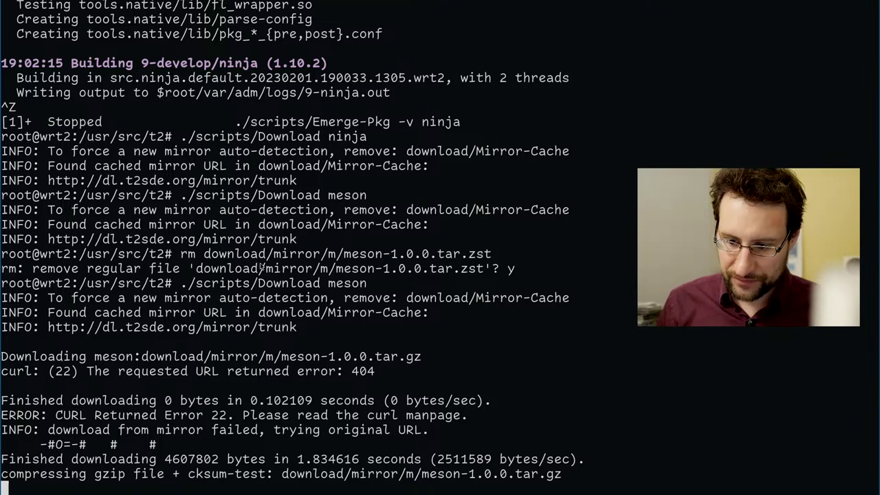
# Clear the screen and show the memory usage table with free.
pyautogui.hotkey('ctrl', 'l')
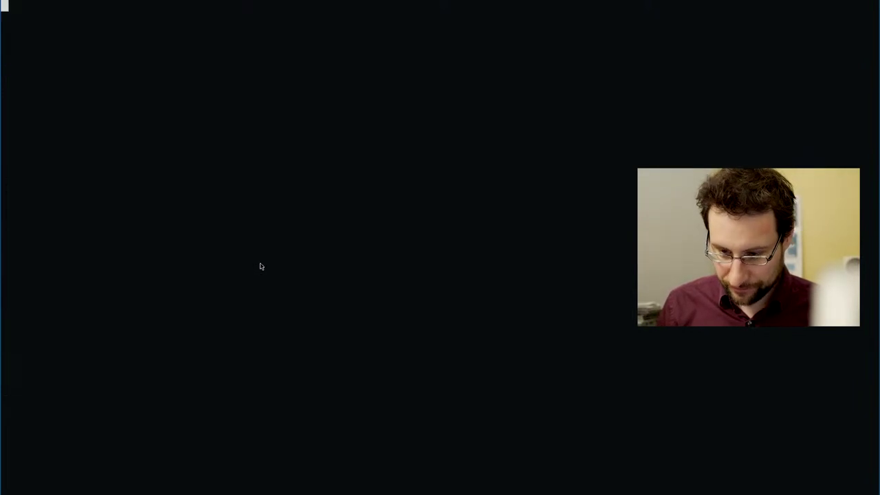
pyautogui.write('free')
pyautogui.press('Return')
pyautogui.press('Up')
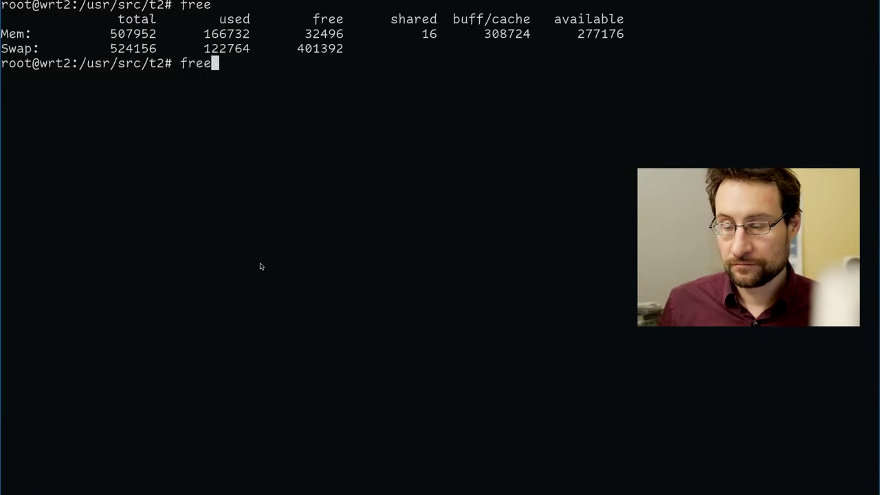
pyautogui.hotkey('alt', 'Tab')
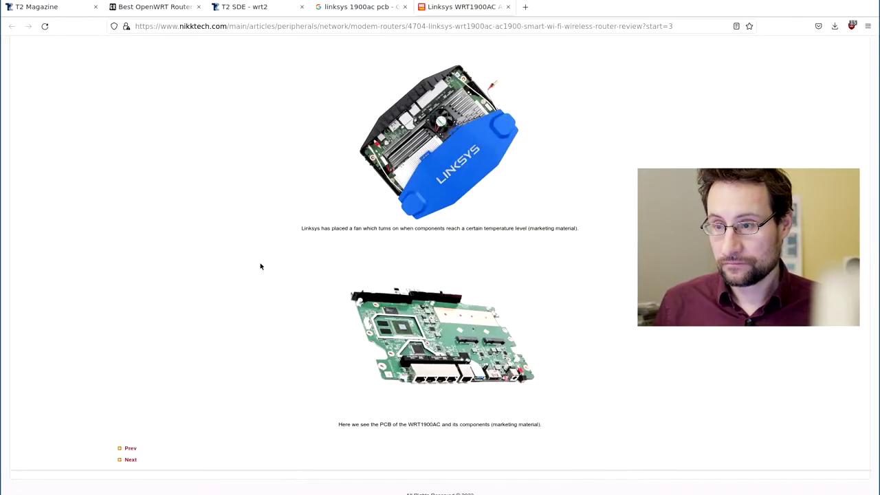
# Search the web for 'unix free just print physical memory' in a new tab and skim the results.
pyautogui.hotkey('ctrl', 't')
pyautogui.write('fre')
pyautogui.press('BackSpace')
pyautogui.press('BackSpace')
pyautogui.press('BackSpace')
pyautogui.press('BackSpace')
pyautogui.write('unix f')
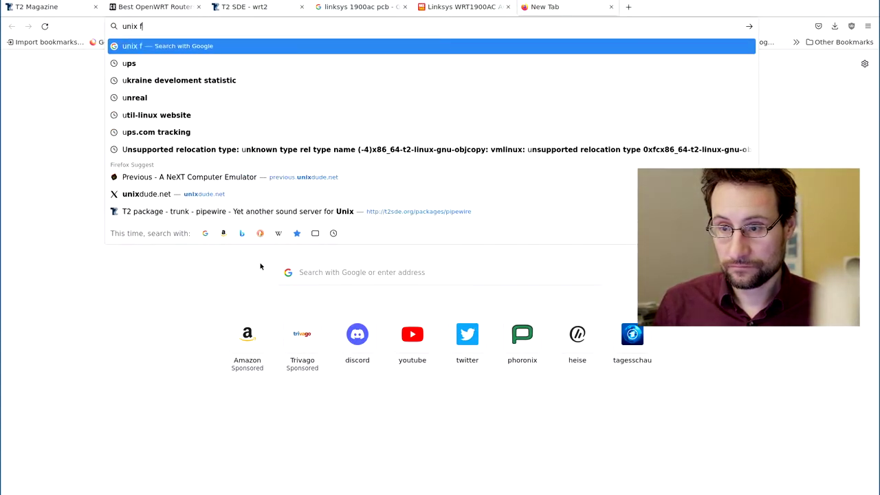
pyautogui.write('ree just print')
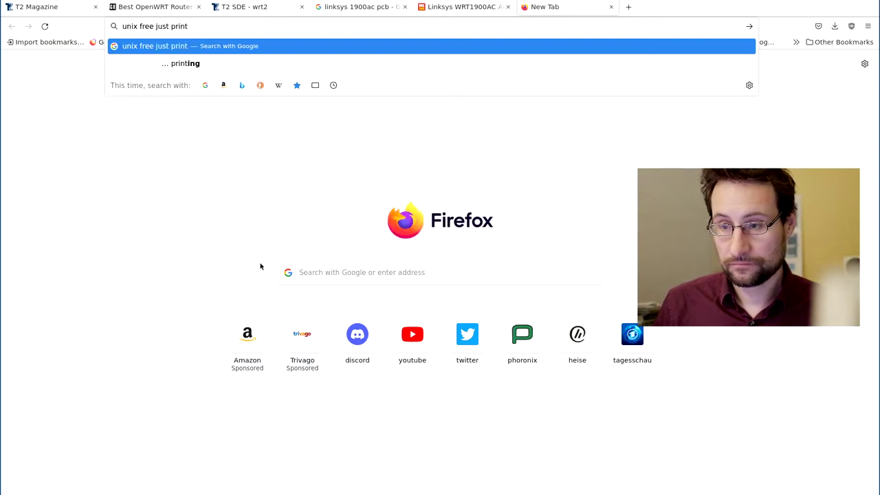
pyautogui.write(' availab')
pyautogui.press('BackSpace')
pyautogui.press('BackSpace')
pyautogui.press('BackSpace')
pyautogui.press('BackSpace')
pyautogui.press('BackSpace')
pyautogui.press('BackSpace')
pyautogui.press('BackSpace')
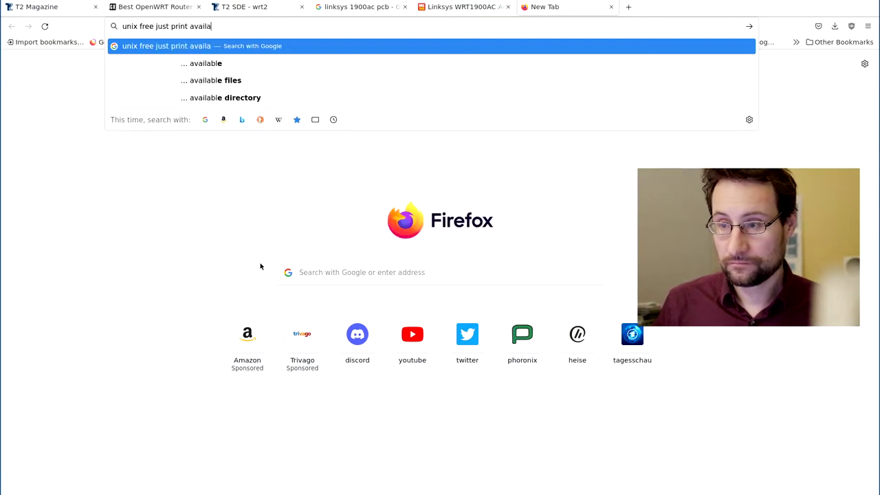
pyautogui.write('phy')
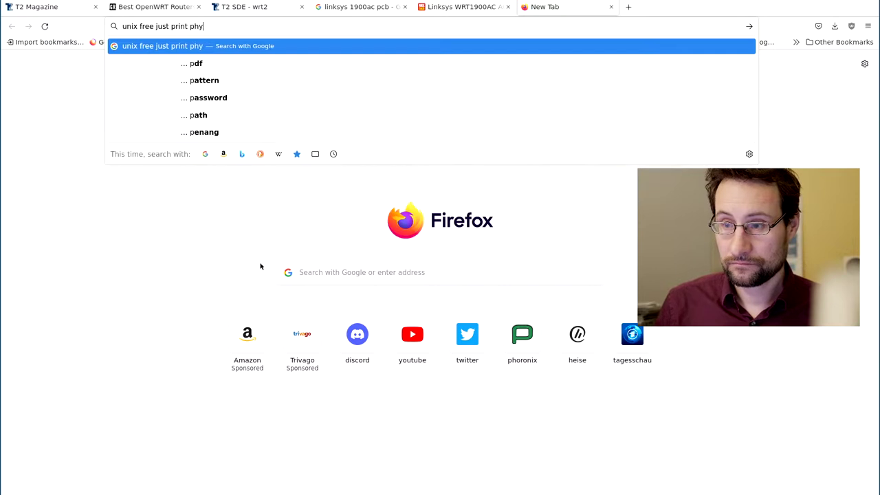
pyautogui.write('sical memory')
pyautogui.press('Return')
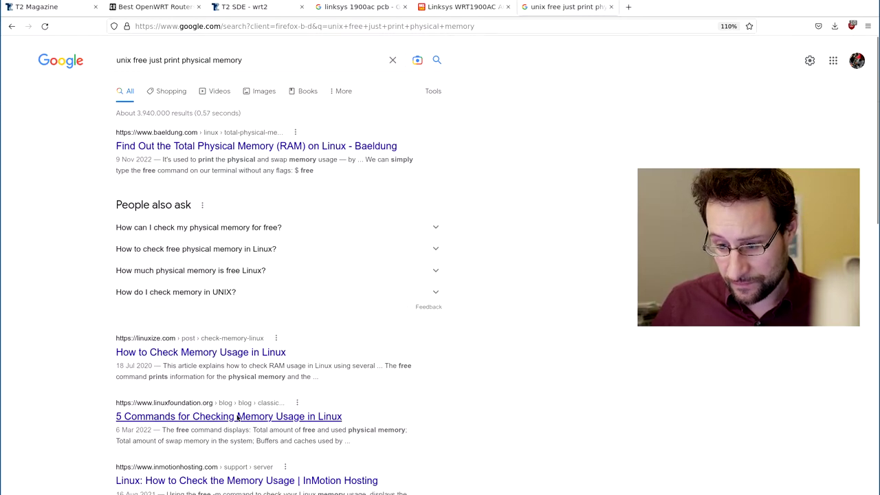
pyautogui.scroll(-1, 238, 421)
pyautogui.scroll(-4, 237, 417)
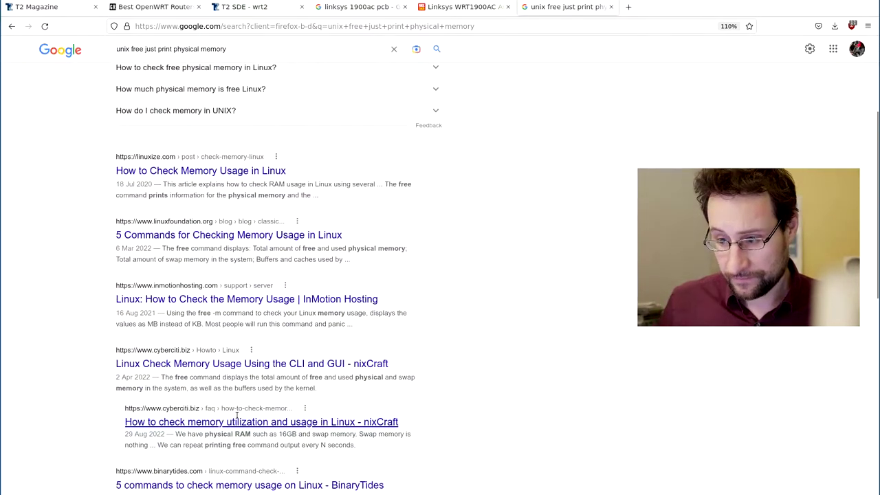
pyautogui.hotkey('alt', 'Tab')
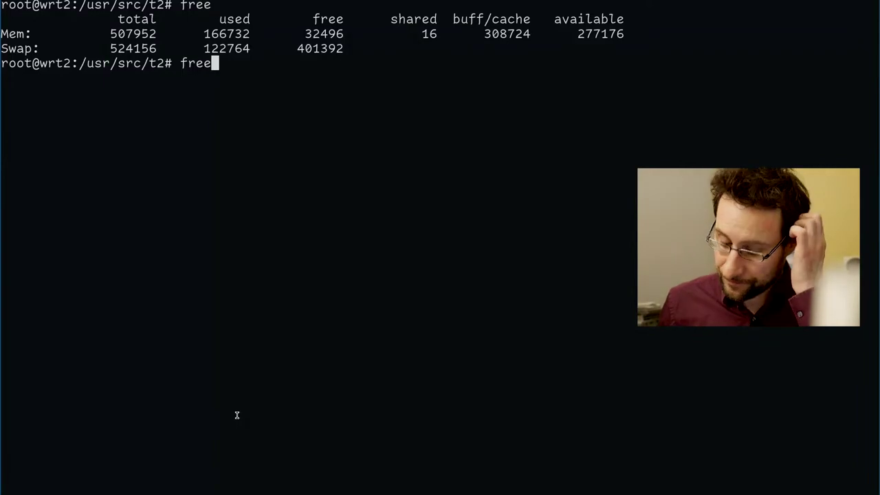
# Run neofetch to show the T2 SDE 23.1 armv7l summary with 496MiB memory.
pyautogui.hotkey('ctrl', 'c')
pyautogui.write('neofetch')
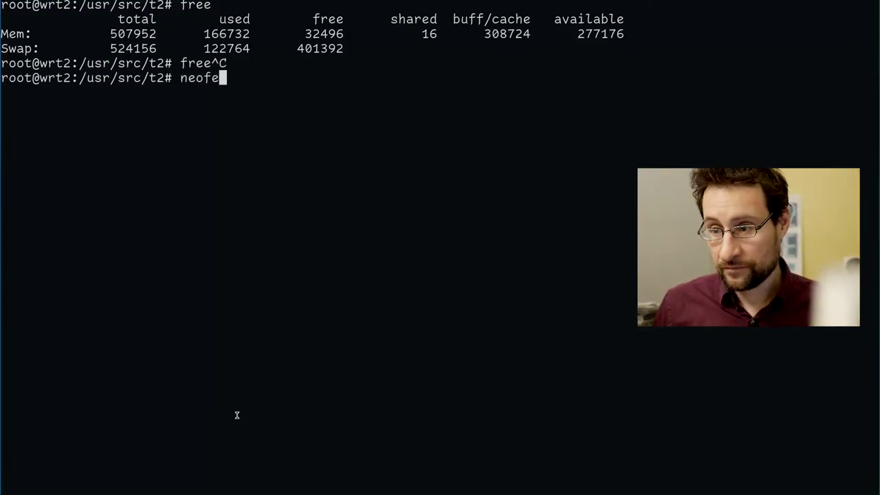
pyautogui.press('Return')
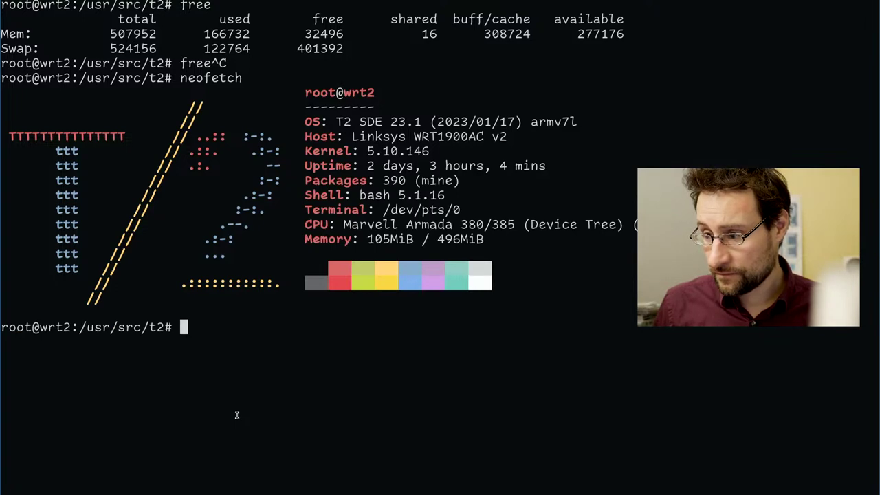
pyautogui.press('Up')
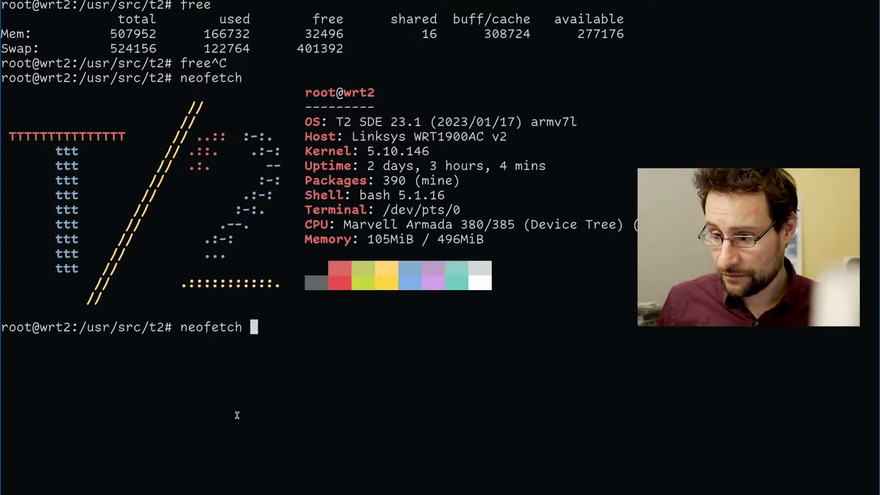
# Start typing the command 'vi /usr/bin/ne' on a fresh line.
pyautogui.hotkey('ctrl', 'c')
pyautogui.write('vi /u')
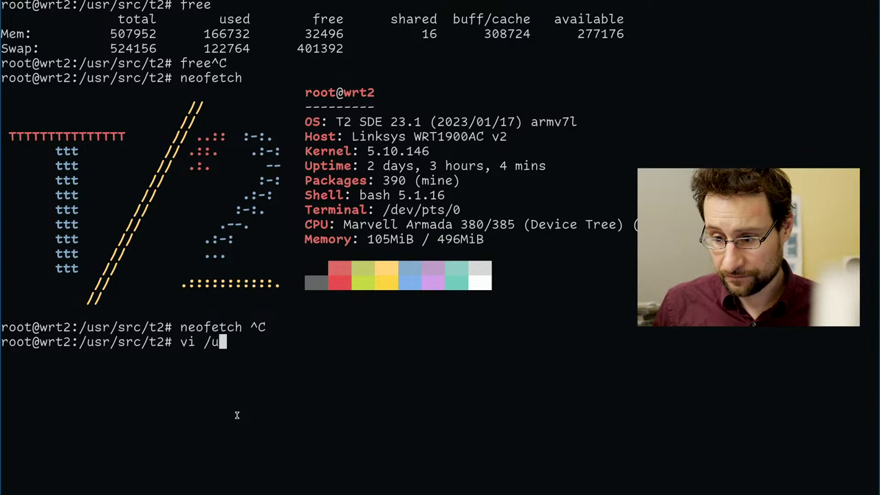
pyautogui.write('b')
pyautogui.hotkey('ctrl', 'c')
pyautogui.write('vi /u')
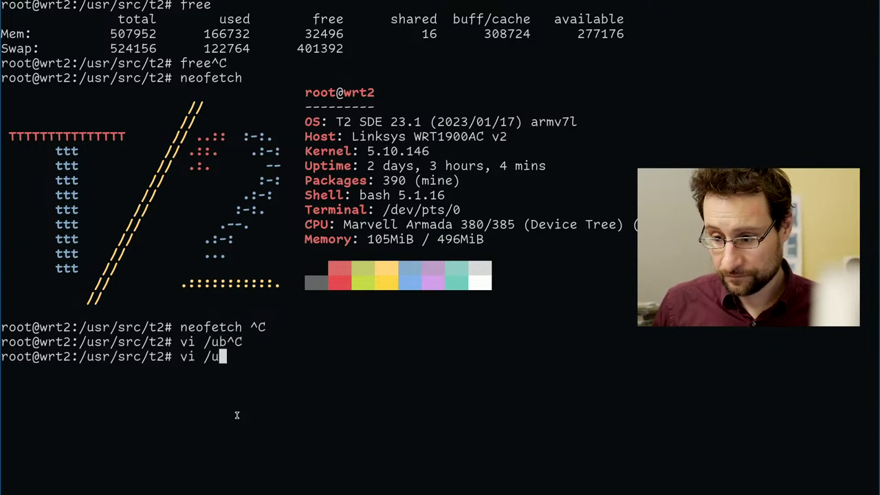
pyautogui.write('sr/ub')
pyautogui.press('BackSpace')
pyautogui.press('BackSpace')
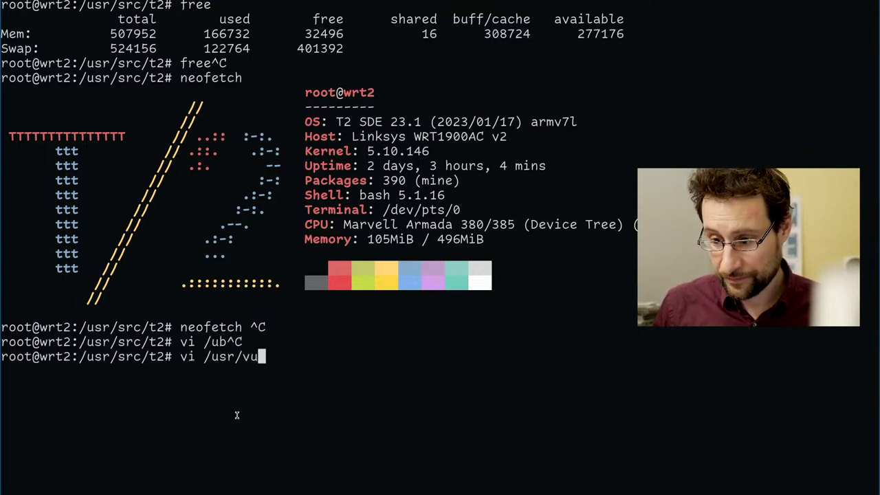
pyautogui.write('bin/ne')
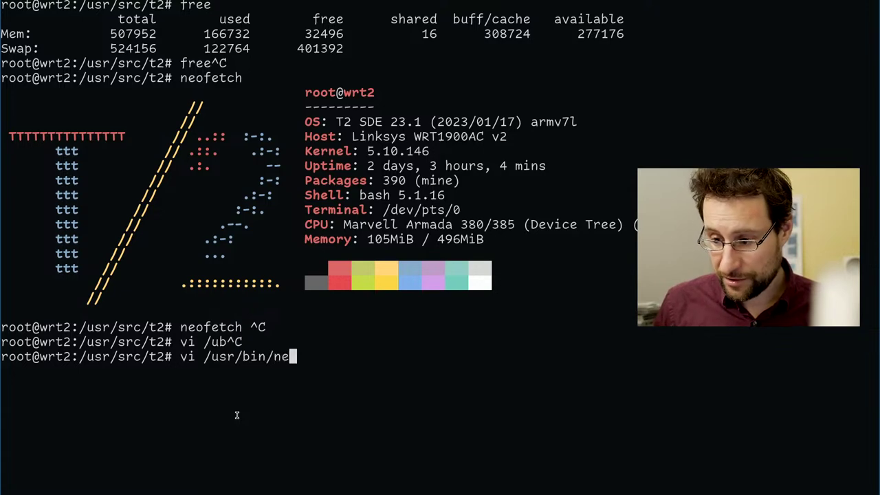
pyautogui.press('Tab')
pyautogui.press('Return')
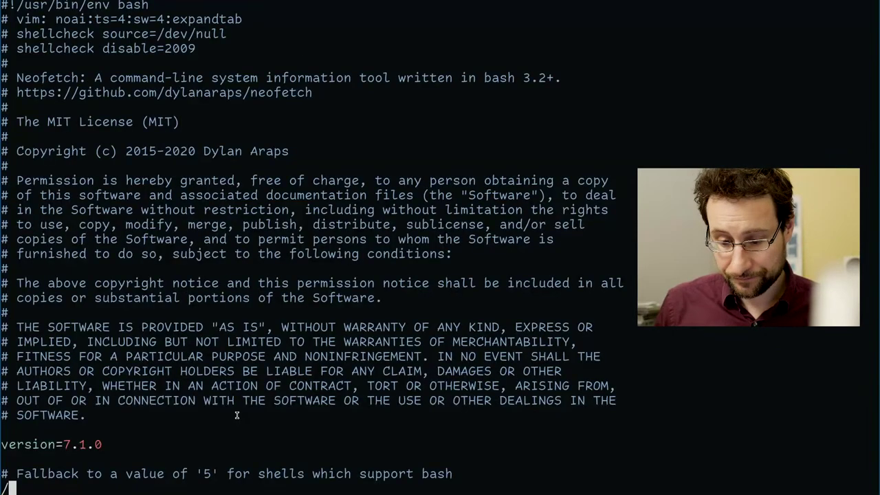
pyautogui.write('free.*m')
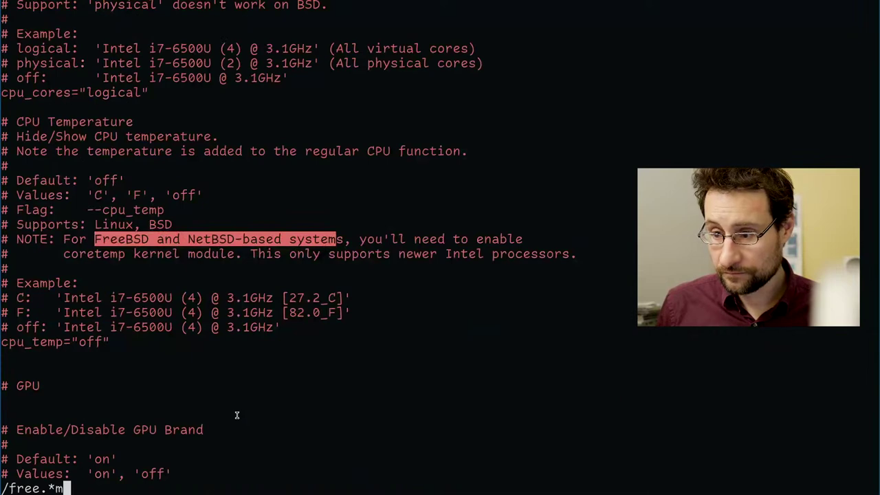
pyautogui.write('emo')
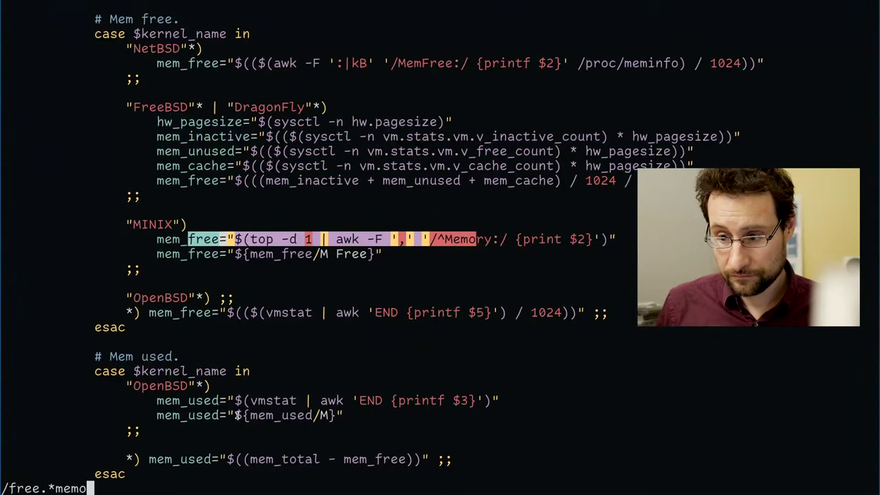
pyautogui.press('Return')
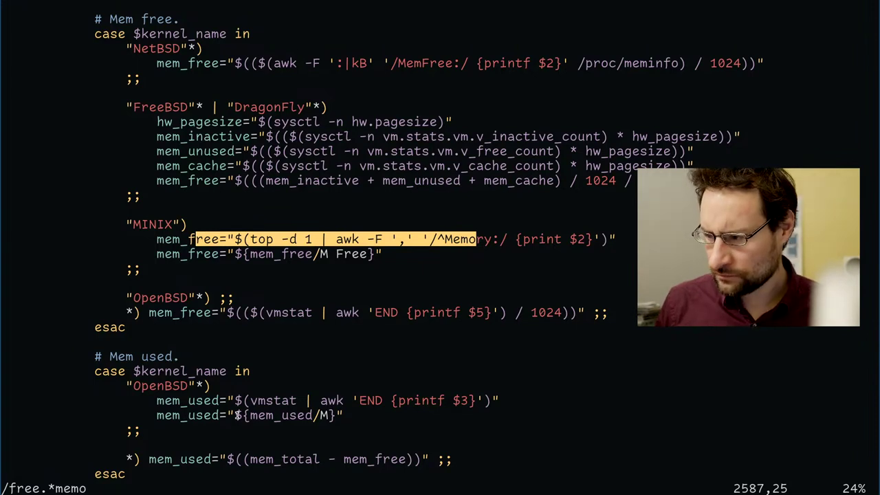
pyautogui.press('n')
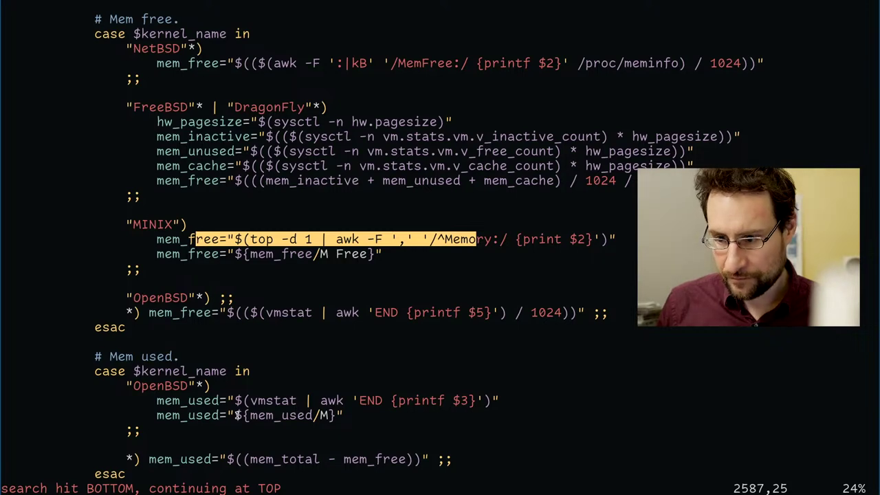
pyautogui.write('/mem_tot')
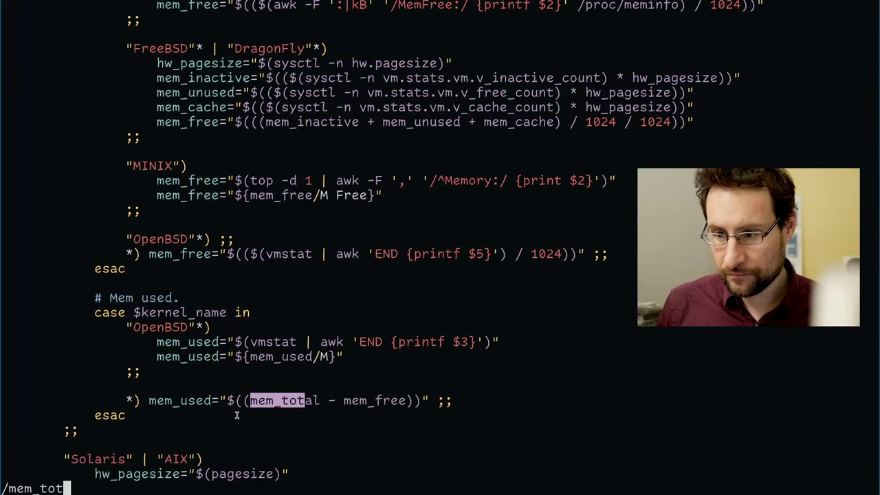
pyautogui.write('al')
pyautogui.press('Return')
pyautogui.press('g')
pyautogui.press('g')
pyautogui.press('n')
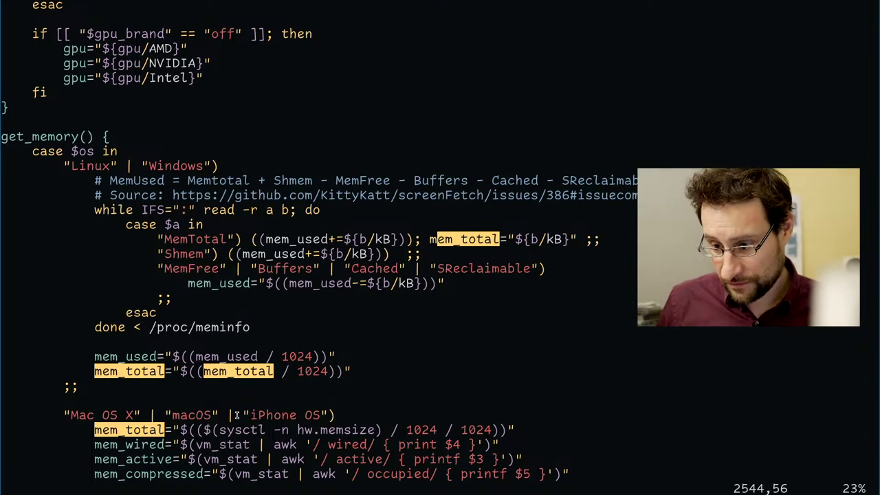
pyautogui.write(':q')
pyautogui.press('Return')
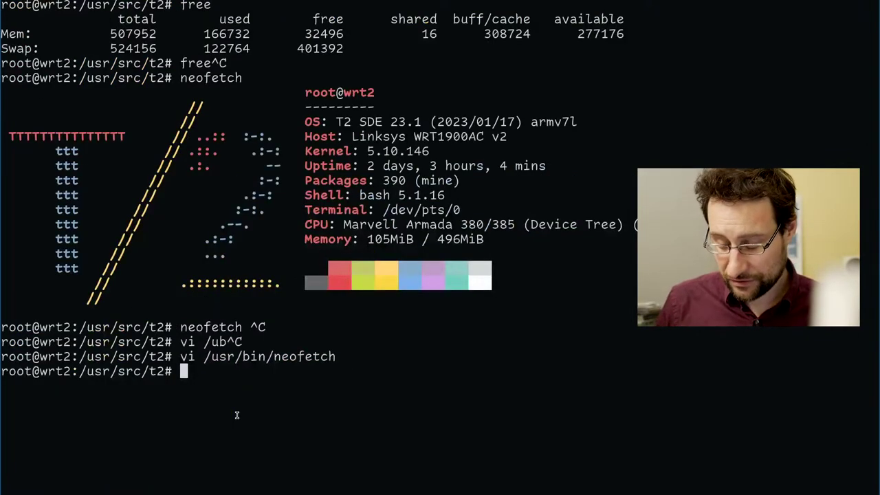
# Cycle through the tmux windows to the shell showing the meson download output.
pyautogui.write('0')
pyautogui.hotkey('ctrl', 'a')
pyautogui.press('9')
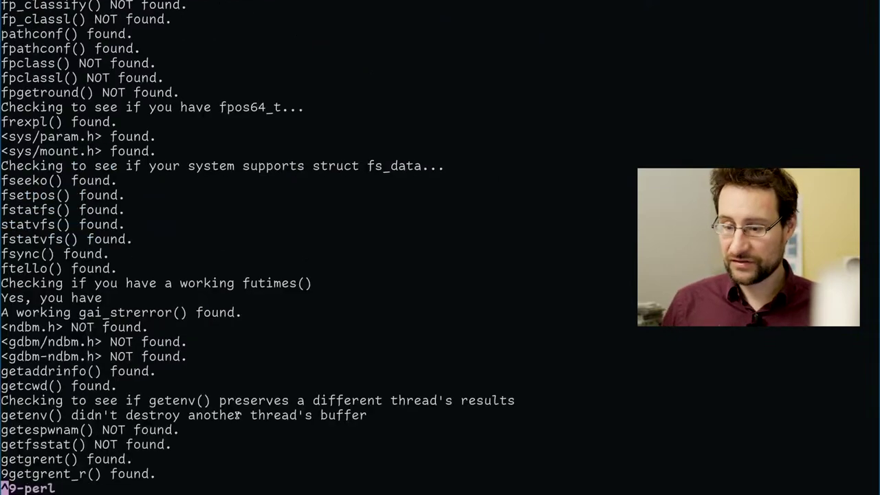
pyautogui.hotkey('ctrl', 'a')
pyautogui.press('n')
pyautogui.hotkey('ctrl', 'a')
pyautogui.press('n')
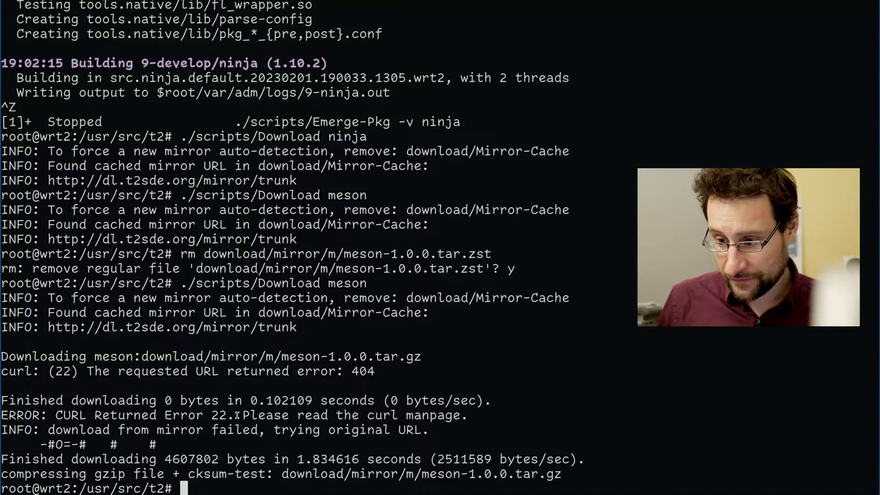
# Remove meson-1.0.0.tar.zst again and rerun ./scripts/Download meson.
pyautogui.hotkey('ctrl', 'c')
pyautogui.press('Up')
pyautogui.press('Up')
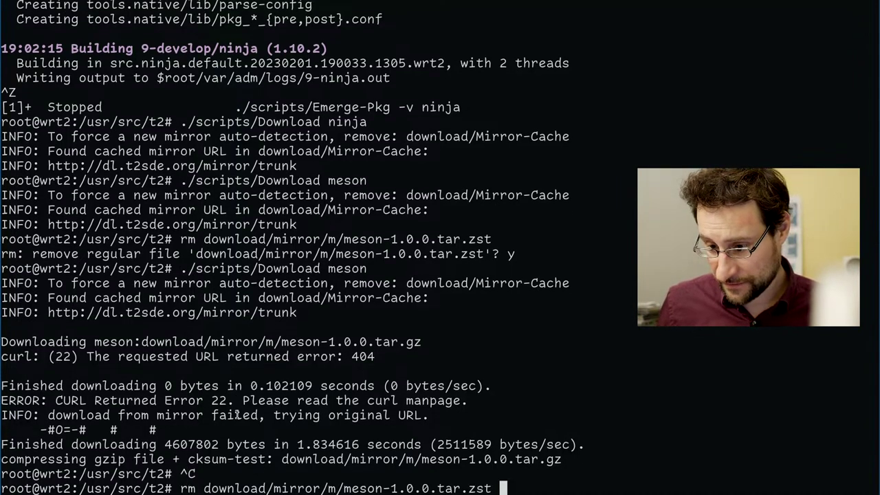
pyautogui.press('Return')
pyautogui.write('y')
pyautogui.press('Return')
pyautogui.press('Up')
pyautogui.press('Up')
pyautogui.press('Return')
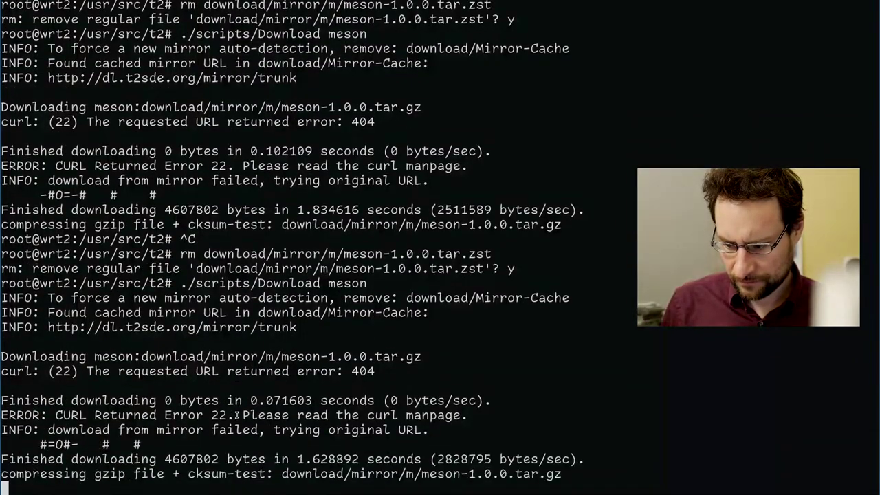
# Suspend the meson download and list all processes with ps ax.
pyautogui.hotkey('ctrl', 'z')
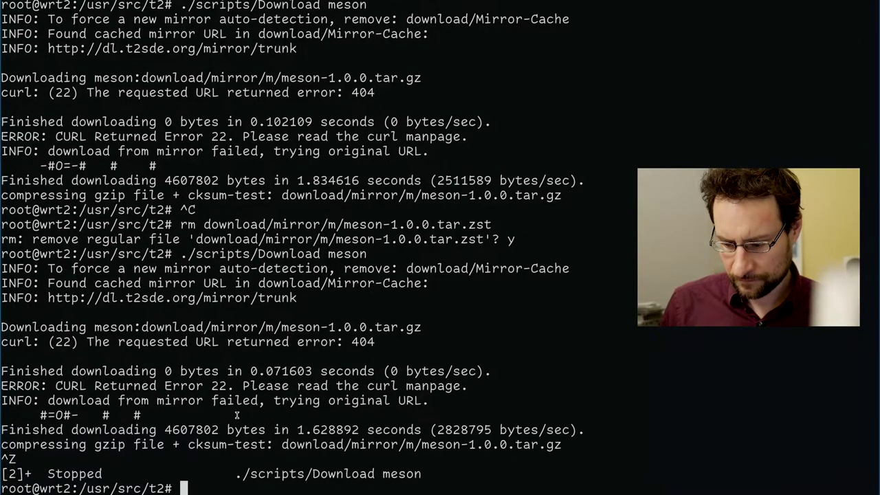
pyautogui.write('ps ax')
pyautogui.press('Return')
pyautogui.press('Up')
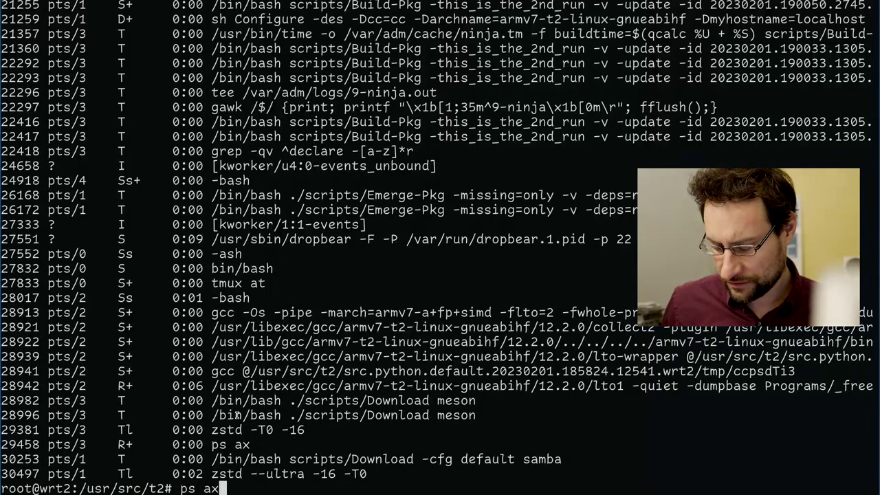
# Open scripts/functions.in in vi, find the 'ultra' compressor option, and quit unchanged.
pyautogui.hotkey('ctrl', 'c')
pyautogui.hotkey('ctrl', 'c')
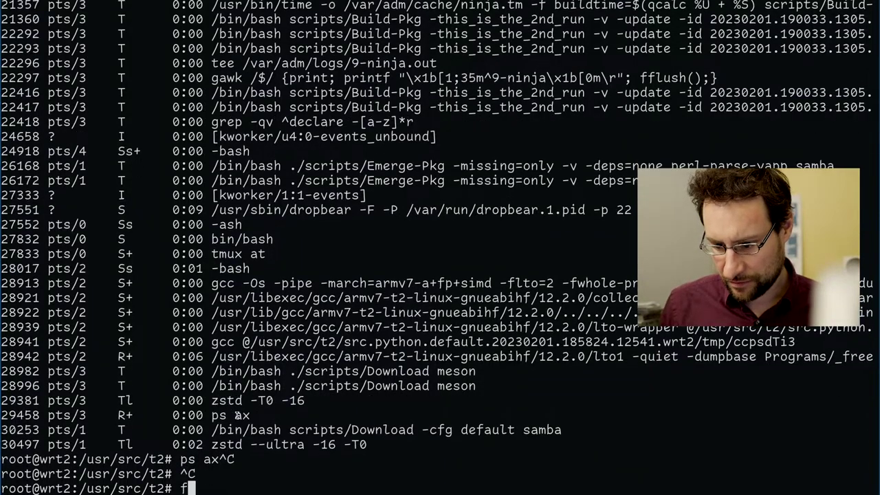
pyautogui.write('f')
pyautogui.hotkey('ctrl', 'c')
pyautogui.write('vi scripts/fu')
pyautogui.press('Tab')
pyautogui.press('Return')
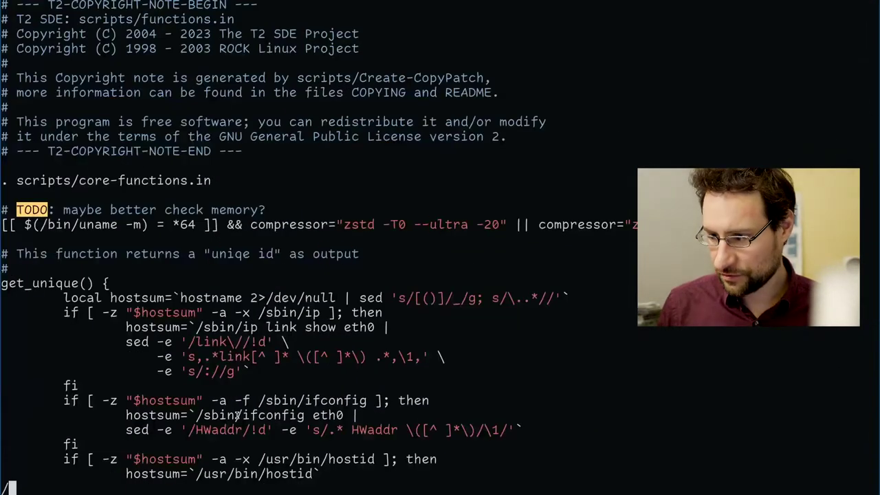
pyautogui.write('/ultra')
pyautogui.press('Return')
pyautogui.press('l')
pyautogui.press('l')
pyautogui.press('l')
pyautogui.press('l')
pyautogui.press('l')
pyautogui.press('l')
pyautogui.press('l')
pyautogui.press('l')
pyautogui.press('l')
pyautogui.press('l')
pyautogui.press('l')
pyautogui.press('l')
pyautogui.press('l')
pyautogui.press('l')
pyautogui.press('l')
pyautogui.press('l')
pyautogui.press('l')
pyautogui.press('l')
pyautogui.press('l')
pyautogui.press('l')
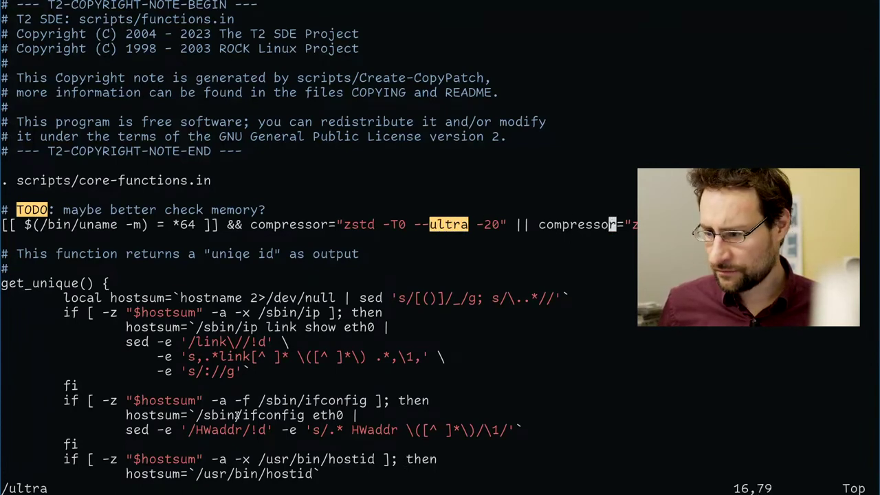
pyautogui.write('n')
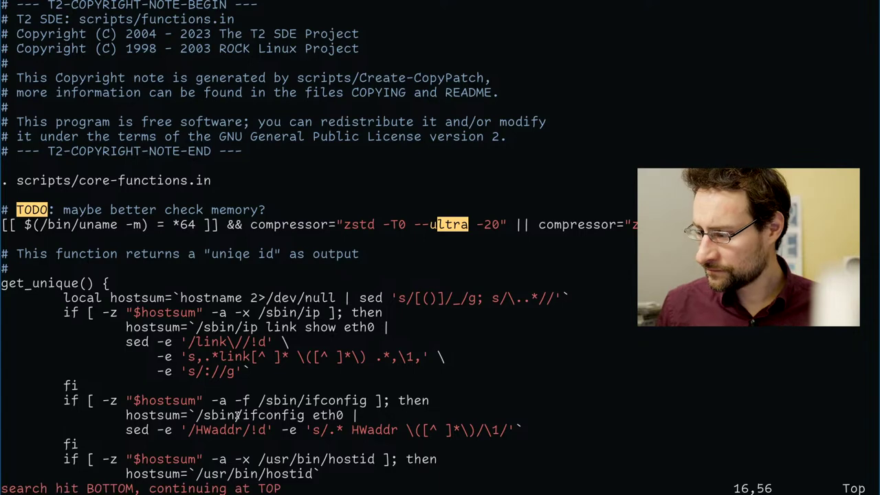
pyautogui.write(':q')
pyautogui.press('Return')
# Open the scripts/Download script in vi.
pyautogui.write('vi s')
pyautogui.press('Tab')
pyautogui.hotkey('ctrl', 'c')
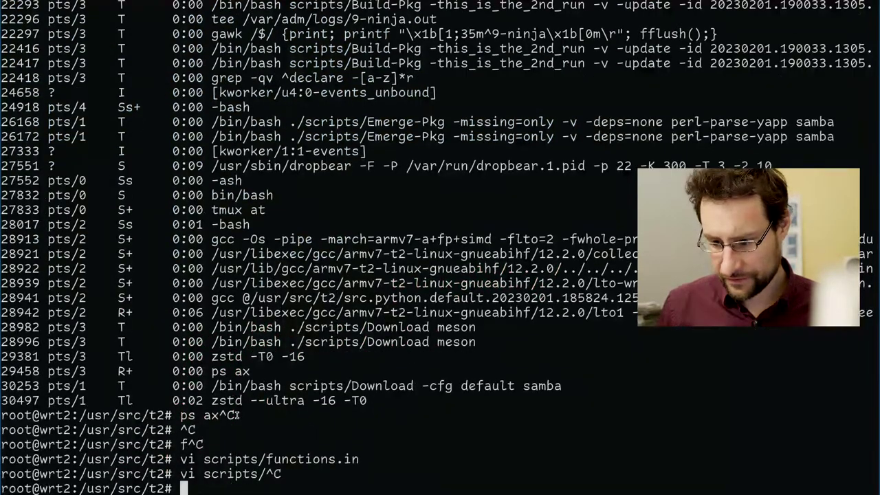
pyautogui.write('vi s')
pyautogui.press('Tab')
pyautogui.write('Do')
pyautogui.press('Tab')
pyautogui.press('Return')
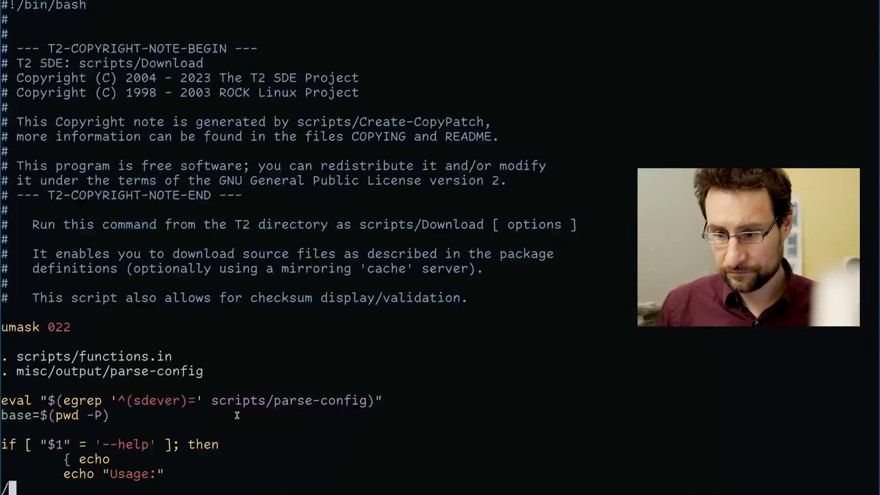
# Search scripts/Download for zstd and ultra, jump to the end, and quit.
pyautogui.write('/zstd')
pyautogui.press('Return')
pyautogui.write('/ult')
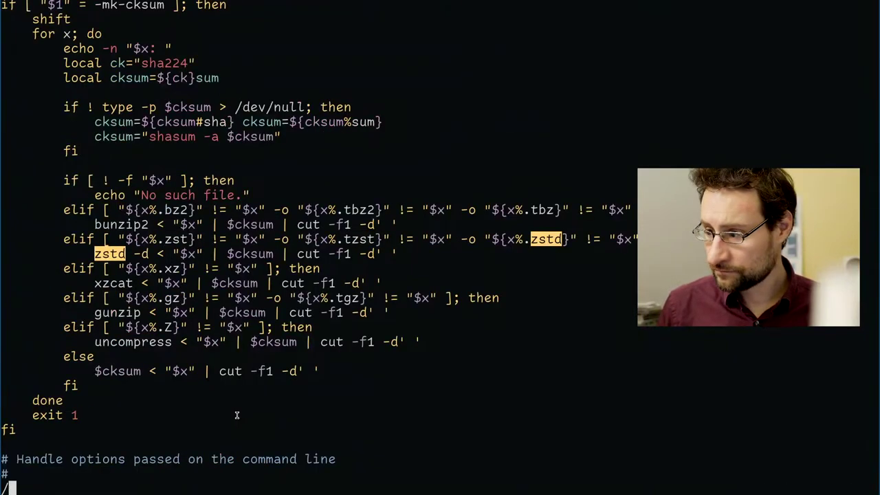
pyautogui.write('ra')
pyautogui.press('Return')
pyautogui.press('1')
pyautogui.hotkey('shift', 'g')
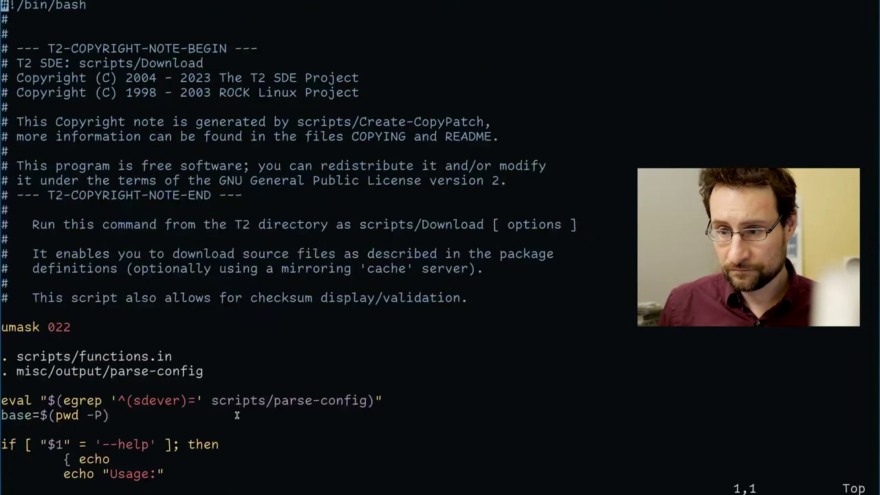
pyautogui.write(':q')
pyautogui.press('Return')
# Resume and re-suspend the meson download, then rerun the grep and ps a commands from history.
pyautogui.write('fg')
pyautogui.press('Return')
pyautogui.hotkey('ctrl', 'z')
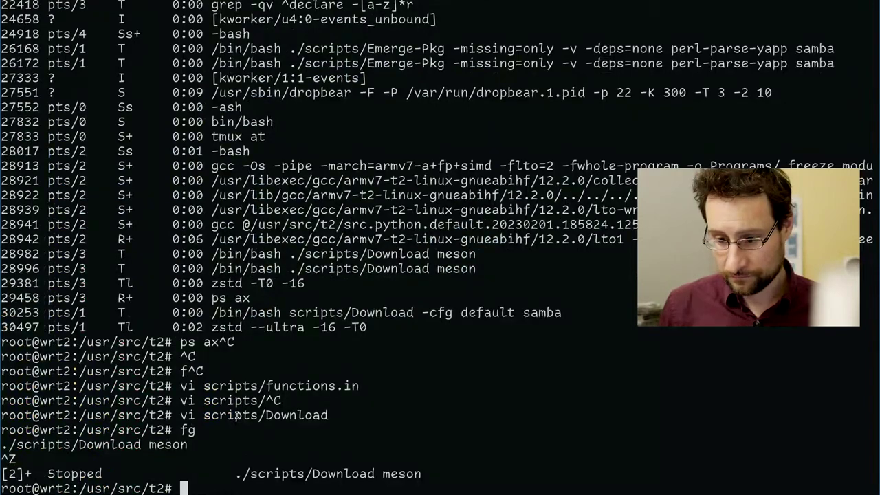
pyautogui.hotkey('ctrl', 'r')
pyautogui.write('grep')
pyautogui.press('Return')
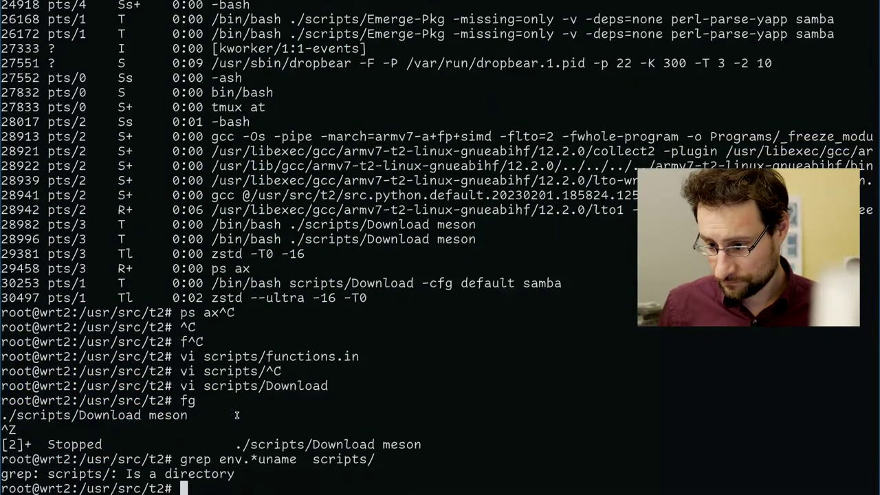
pyautogui.hotkey('ctrl', 'r')
pyautogui.hotkey('ctrl', 'c')
pyautogui.hotkey('ctrl', 'r')
pyautogui.write('ps a')
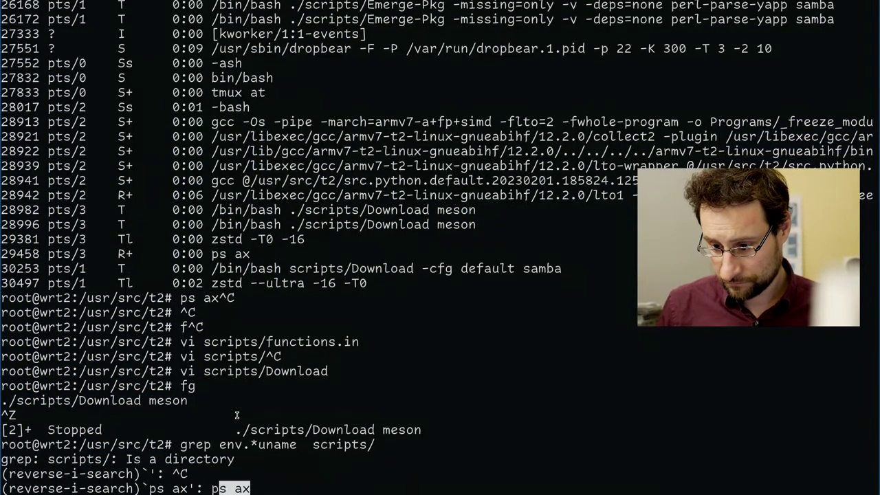
pyautogui.press('Return')
pyautogui.press('Up')
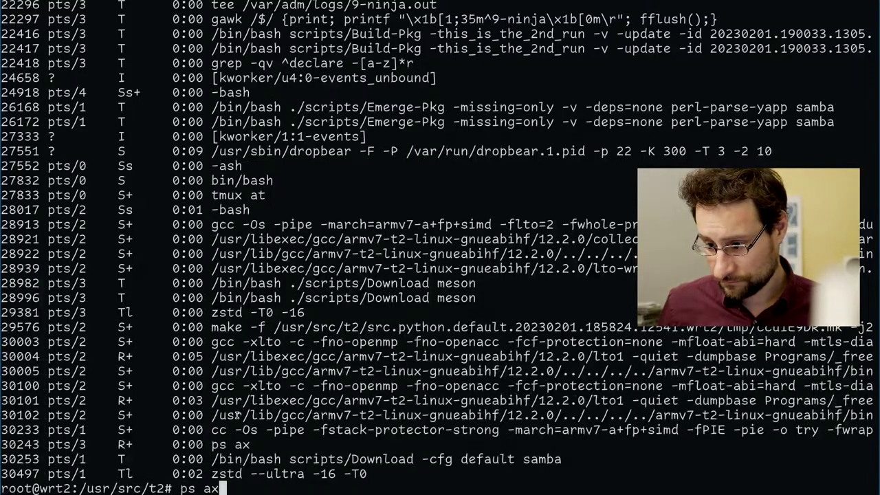
# Resume and suspend the meson download again, reopen scripts/Download, and quit without changes.
pyautogui.hotkey('ctrl', 'c')
pyautogui.write('fg')
pyautogui.press('Return')
pyautogui.hotkey('ctrl', 'r')
pyautogui.hotkey('ctrl', 'z')
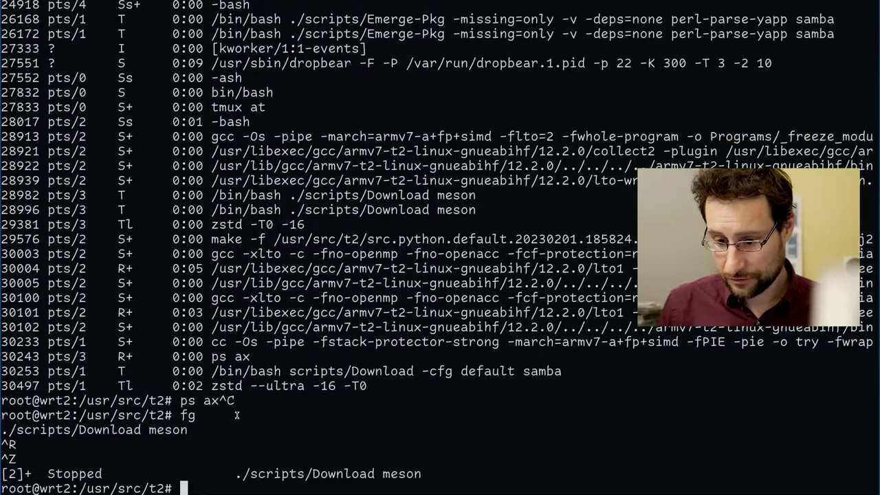
pyautogui.hotkey('ctrl', 'r')
pyautogui.write('vi')
pyautogui.press('Return')
pyautogui.write('/')
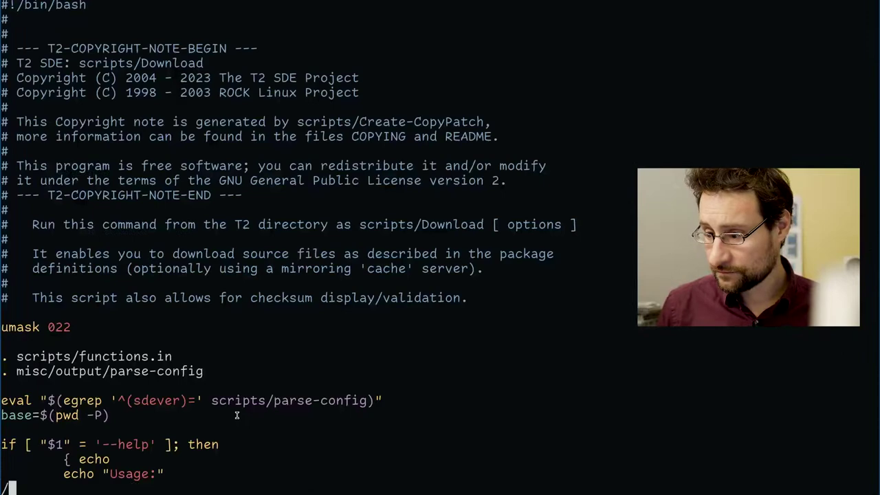
pyautogui.write('ultra:q')
pyautogui.press('Escape')
pyautogui.write(':q')
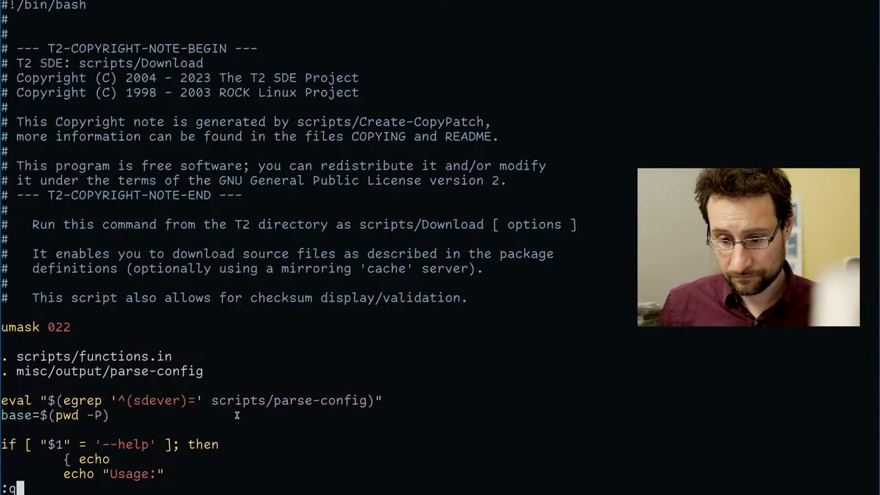
pyautogui.press('Return')
# Resume and pause the Download job, then reopen scripts/functions.in from history.
pyautogui.write('fg')
pyautogui.press('Return')
pyautogui.hotkey('ctrl', 'r')
pyautogui.hotkey('ctrl', 'z')
pyautogui.hotkey('ctrl', 'r')
pyautogui.write('vi')
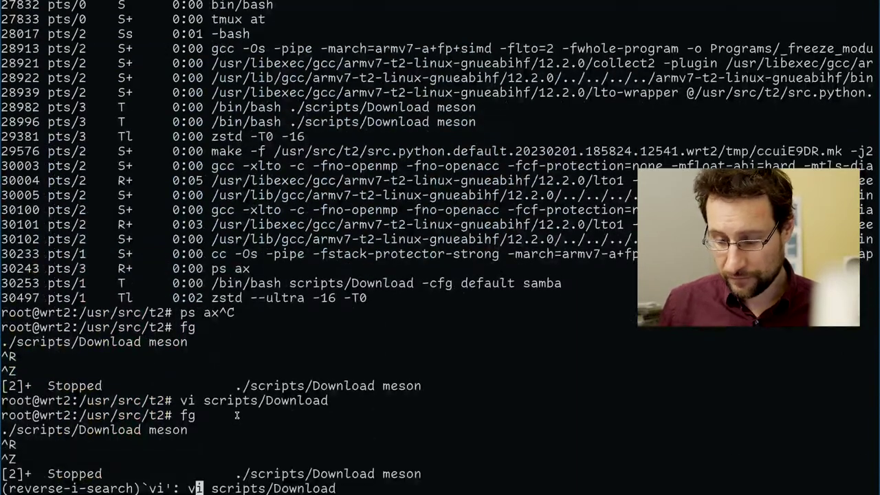
pyautogui.hotkey('ctrl', 'r')
pyautogui.press('Return')
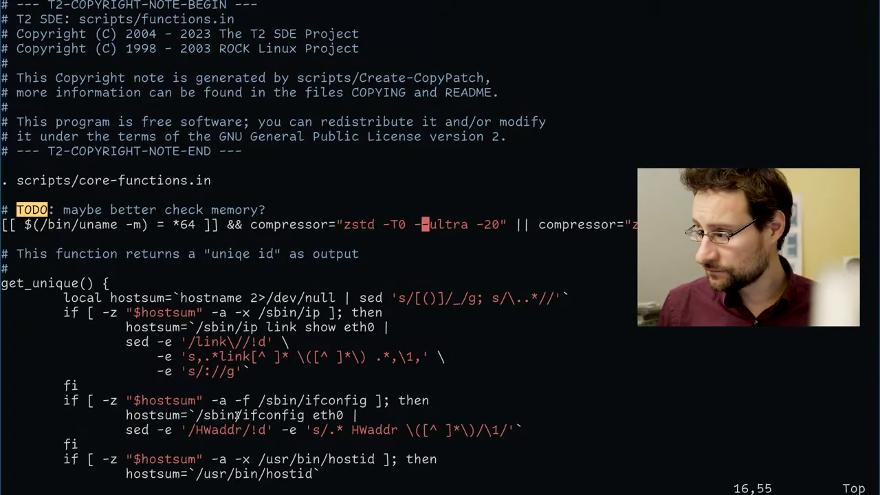
# Insert a second '-' before 'ultra' on line 16, making it --ultra -20, then quit vi.
pyautogui.write('i-')
pyautogui.press('Right')
pyautogui.press('Right')
pyautogui.press('Right')
pyautogui.press('Right')
pyautogui.press('Right')
pyautogui.press('Right')
pyautogui.press('Right')
pyautogui.press('Right')
pyautogui.press('Right')
pyautogui.press('Right')
pyautogui.press('Right')
pyautogui.press('Right')
pyautogui.press('Right')
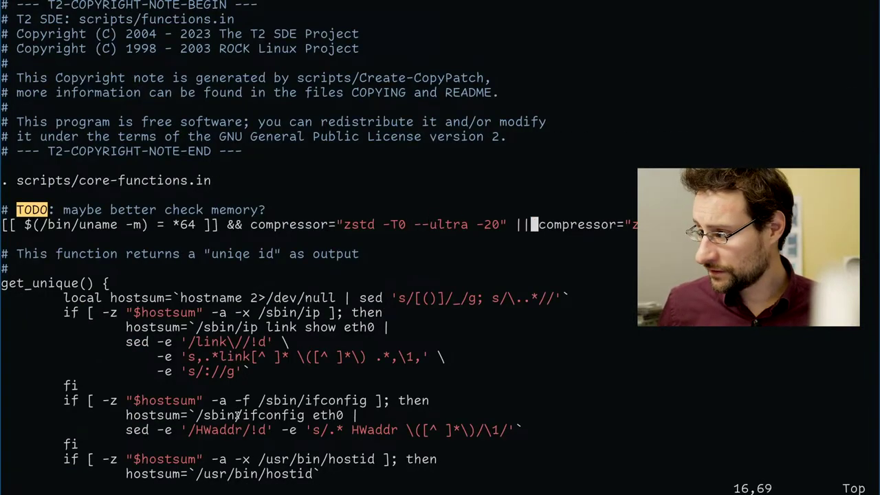
pyautogui.press('Escape')
pyautogui.press('Up')
pyautogui.press('Up')
pyautogui.press('/')
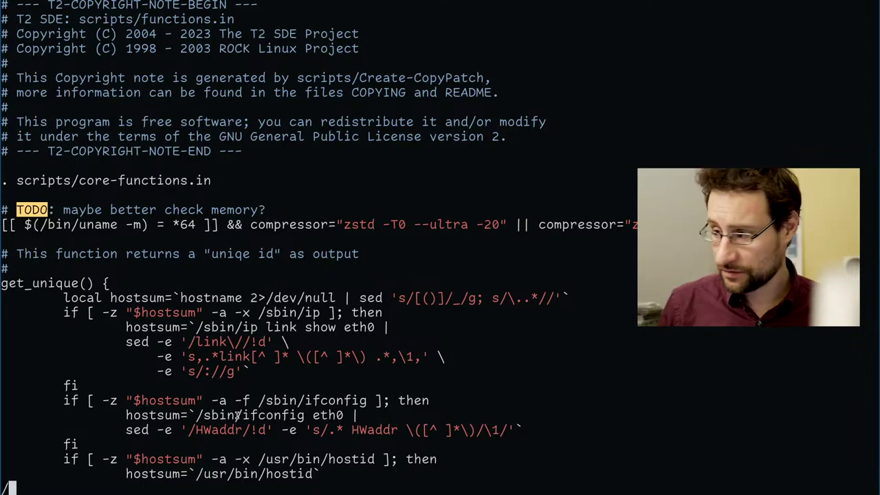
pyautogui.write('ultra')
pyautogui.press('Return')
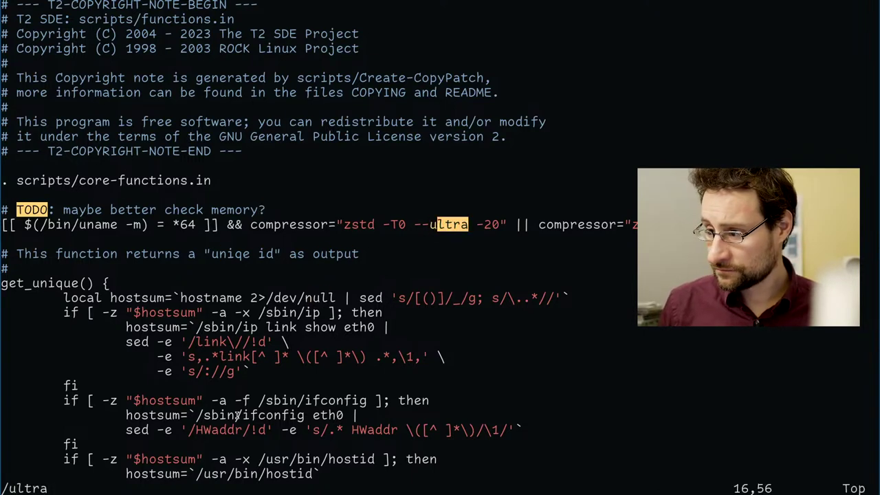
pyautogui.write('n')
pyautogui.write(':q')
pyautogui.press('Return')
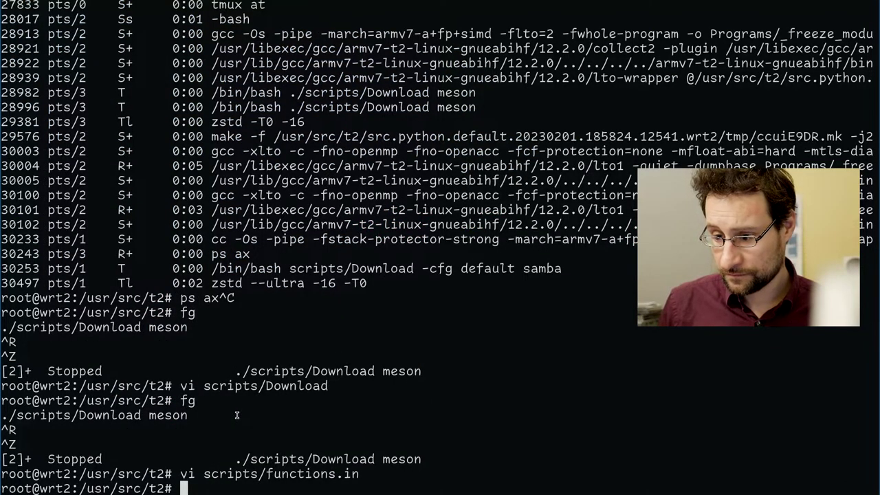
# In the scripts directory, list the scripts that mention 'ultra' with grep ultra *.
pyautogui.write('cd scripts/')
pyautogui.press('Return')
pyautogui.write('grep ultra *')
pyautogui.press('Return')
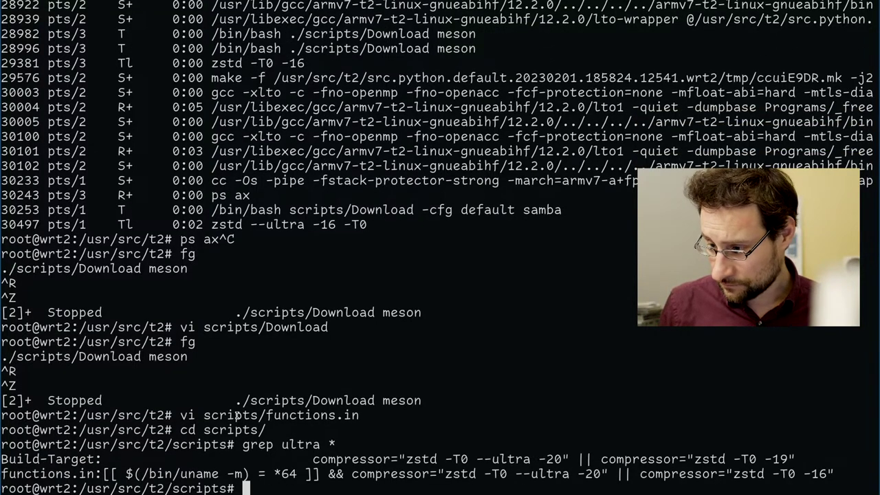
# Open Build-Target in vi and search it for 'compressor'.
pyautogui.hotkey('ctrl', 'c')
pyautogui.write('v')
pyautogui.hotkey('ctrl', 'c')
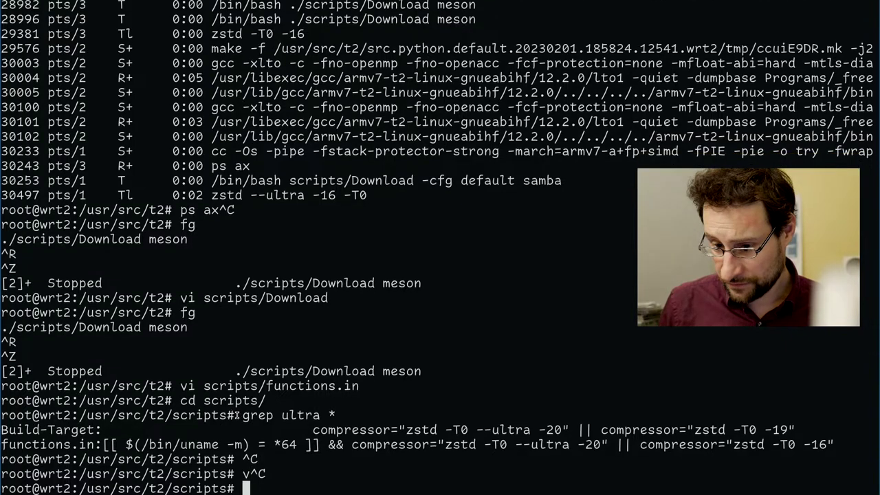
pyautogui.write('vi Build-Target')
pyautogui.press('Return')
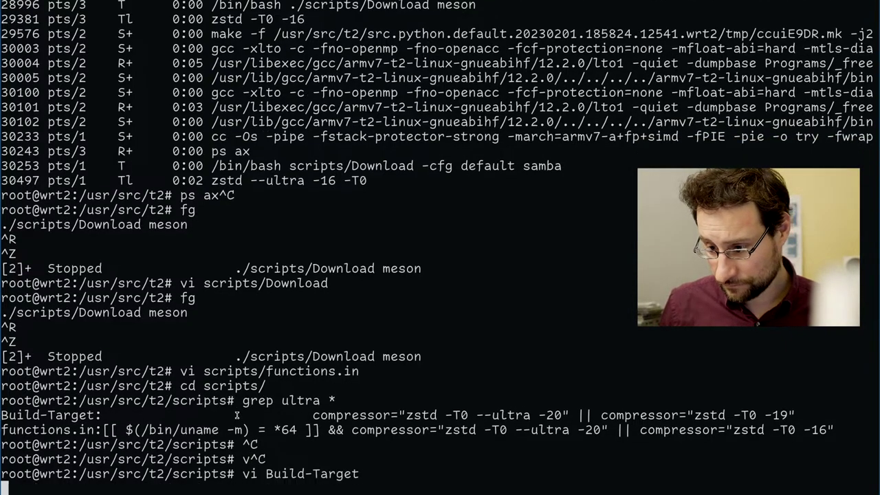
pyautogui.write('/compressor')
pyautogui.press('Return')
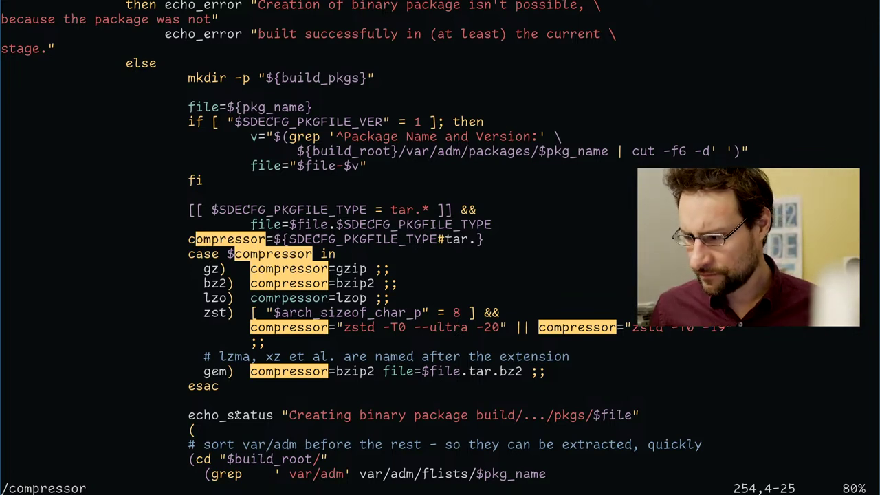
# Move down to the zst compressor line and step through the later compressor matches.
pyautogui.press('h')
pyautogui.press('j')
pyautogui.press('l')
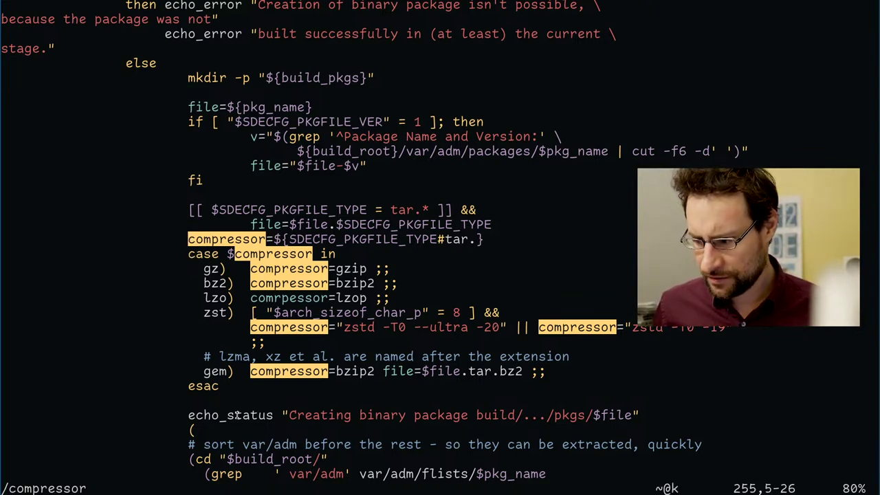
pyautogui.press('j')
pyautogui.press('l')
pyautogui.press('j')
pyautogui.press('l')
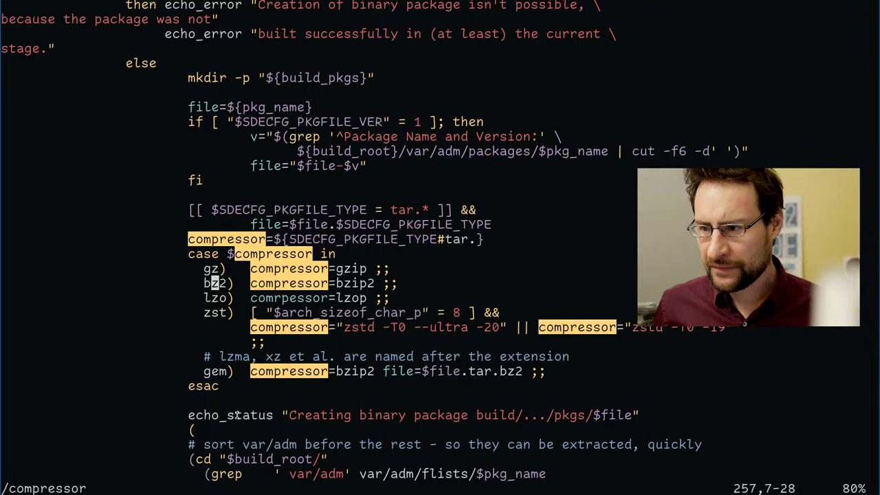
pyautogui.press('l')
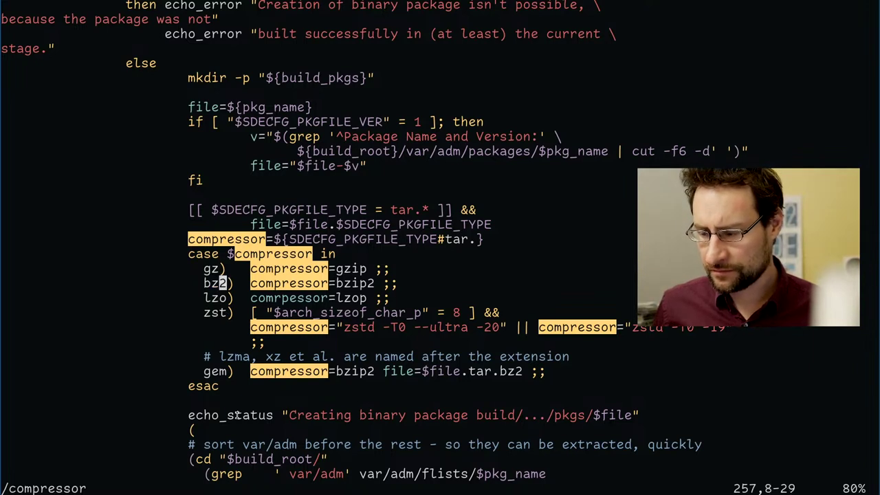
pyautogui.press('j')
pyautogui.press('l')
pyautogui.press('j')
pyautogui.press('l')
pyautogui.press('j')
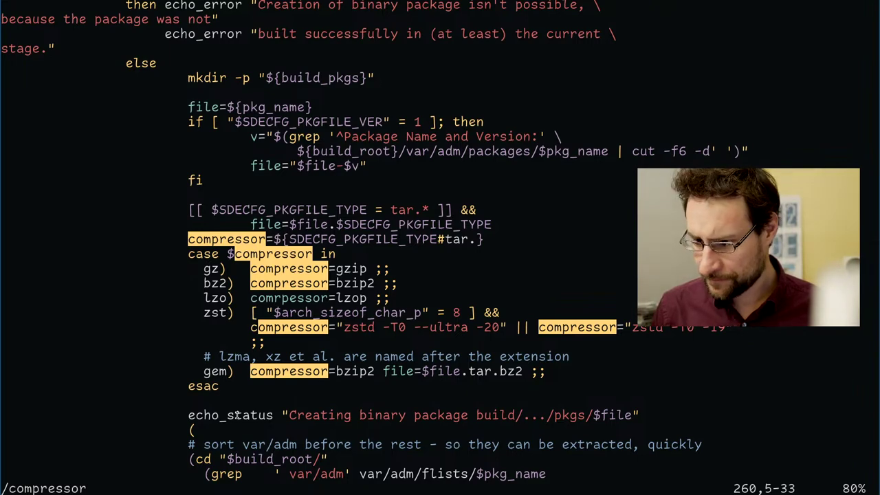
pyautogui.press('n')
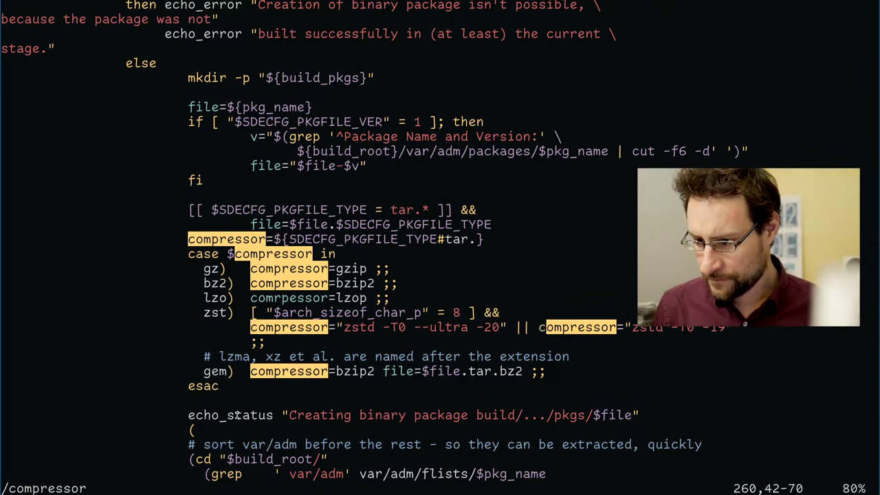
pyautogui.press('n')
pyautogui.press('n')
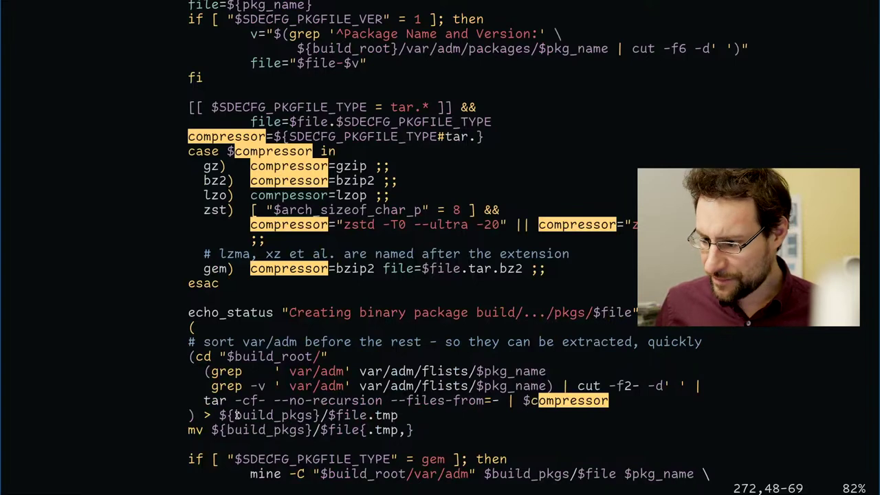
# Quit Build-Target without changes and return up to the t2 directory.
pyautogui.write('nn:q')
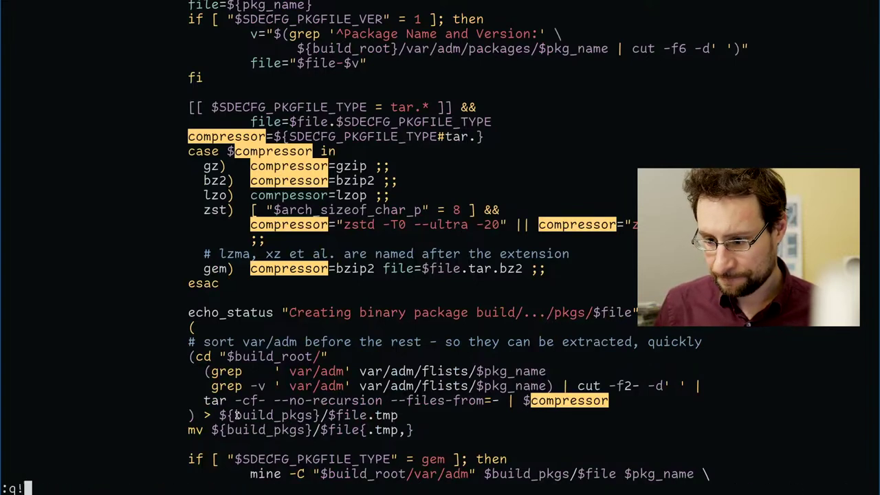
pyautogui.press('Return')
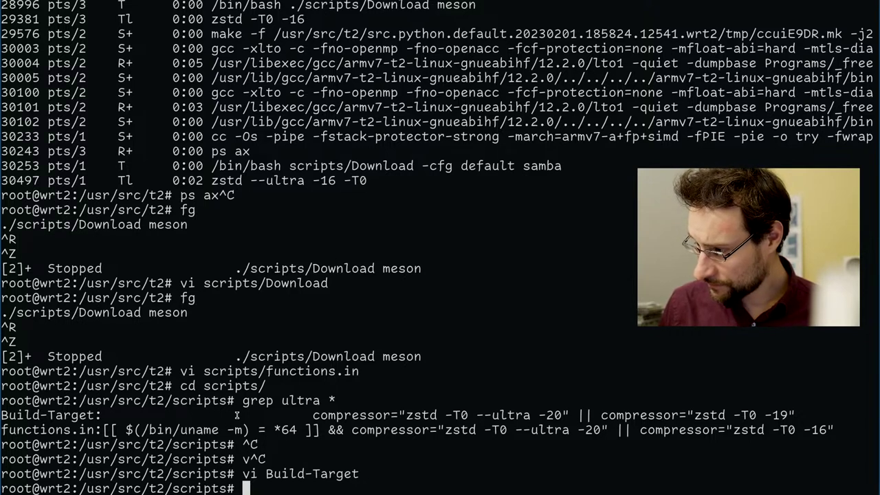
pyautogui.hotkey('ctrl', 'c')
pyautogui.write('..')
pyautogui.press('Return')
# Briefly resume and pause the Download job, glance at the Perl and Python build windows.
pyautogui.write('fg')
pyautogui.press('Return')
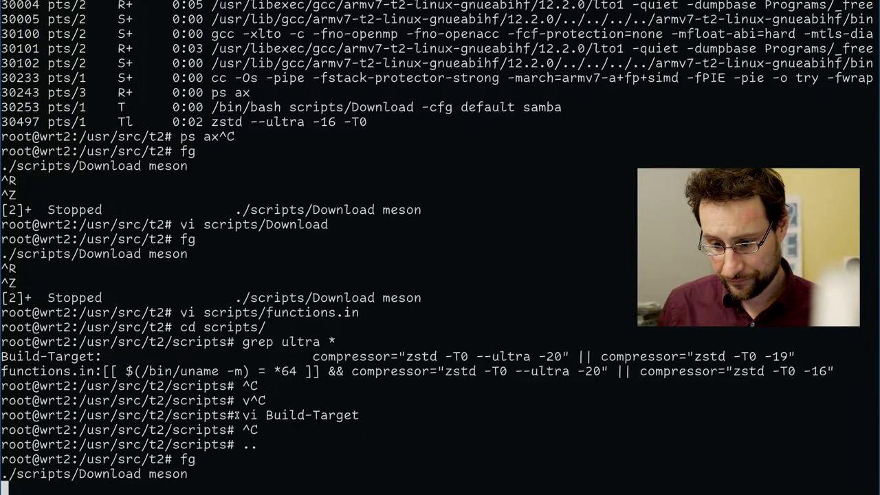
pyautogui.hotkey('ctrl', 'z')
pyautogui.hotkey('ctrl', 'r')
pyautogui.write('grep')
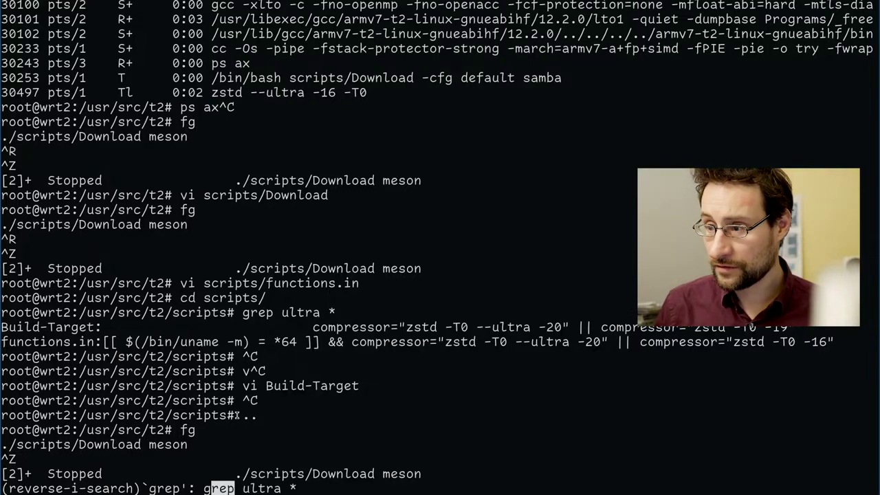
pyautogui.hotkey('alt', 'Tab')
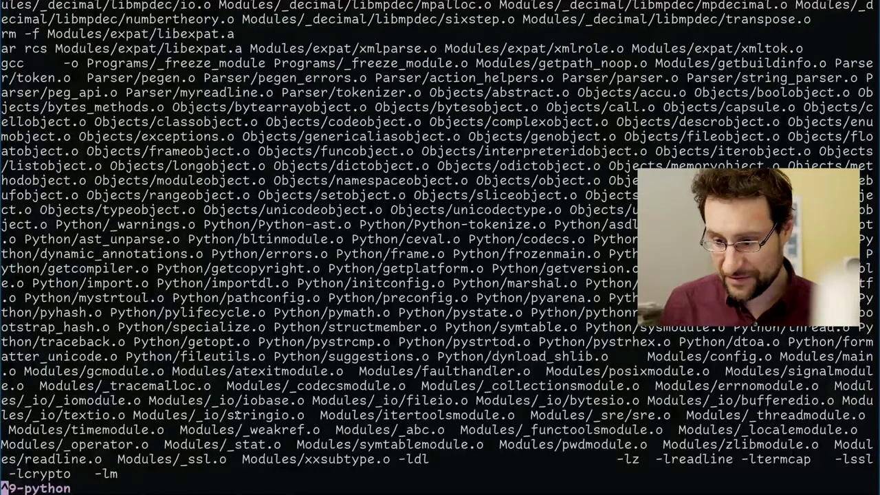
pyautogui.press('0')
pyautogui.hotkey('ctrl', 'a')
pyautogui.write('nb')
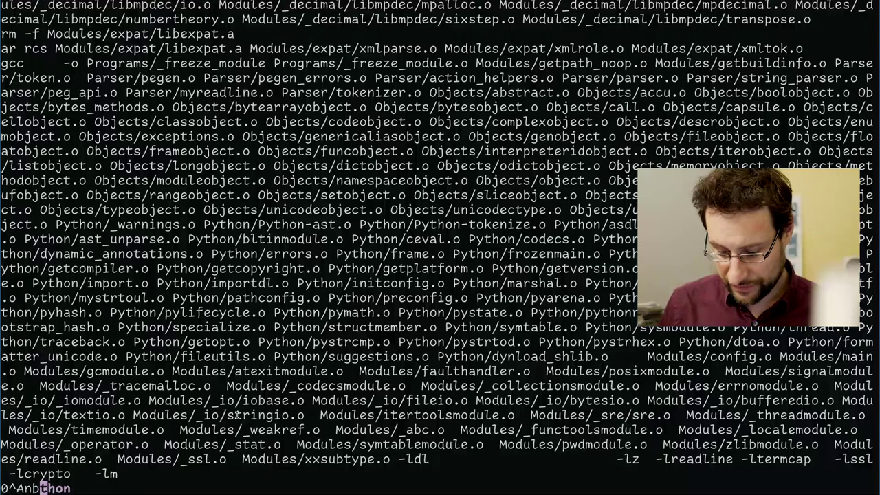
pyautogui.hotkey('ctrl', 'a')
pyautogui.press('n')
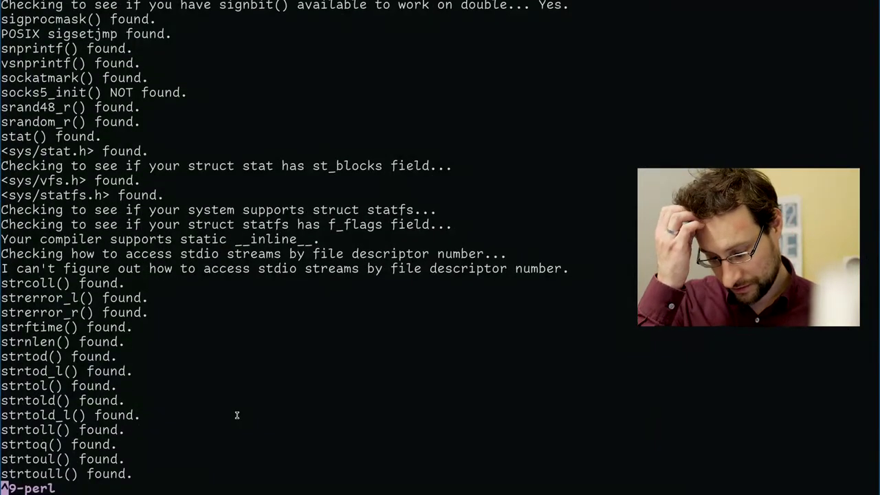
pyautogui.hotkey('ctrl', 'a')
pyautogui.press('p')
pyautogui.hotkey('alt', 'Tab')
pyautogui.hotkey('ctrl', 'c')
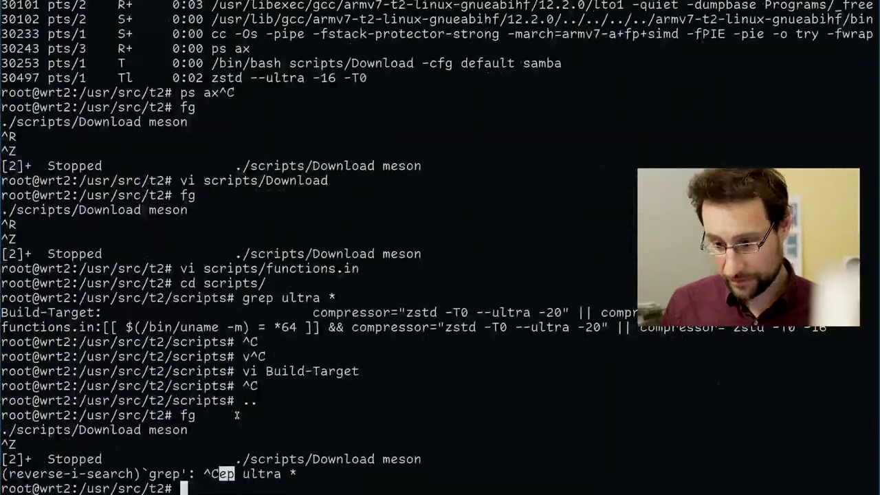
# List running processes matching 'ultra', then those matching 'zstd'.
pyautogui.write('ps ax |')
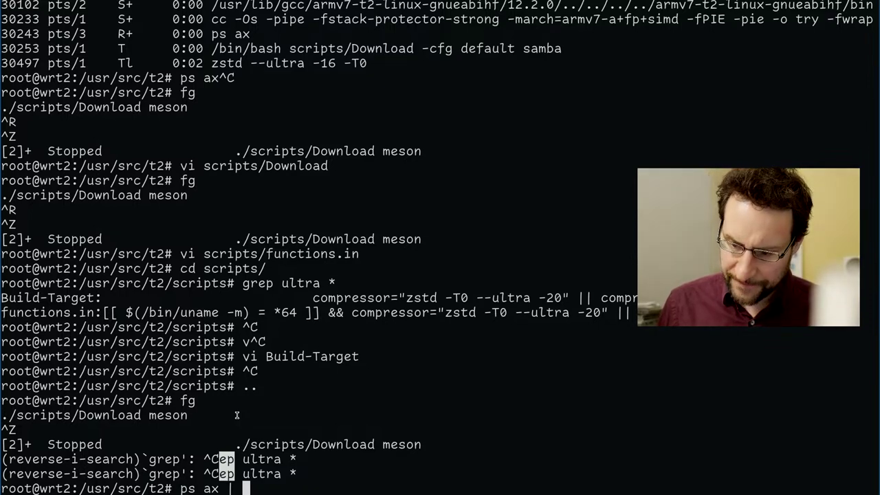
pyautogui.write(' grep ultra')
pyautogui.press('Return')
pyautogui.press('Up')
pyautogui.press('BackSpace')
pyautogui.press('BackSpace')
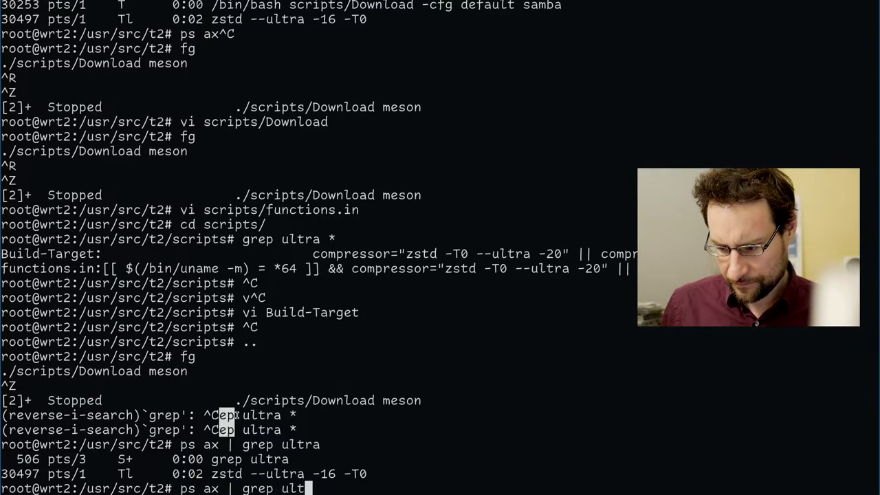
pyautogui.press('BackSpace')
pyautogui.press('BackSpace')
pyautogui.press('BackSpace')
pyautogui.write('zstd')
pyautogui.press('Return')
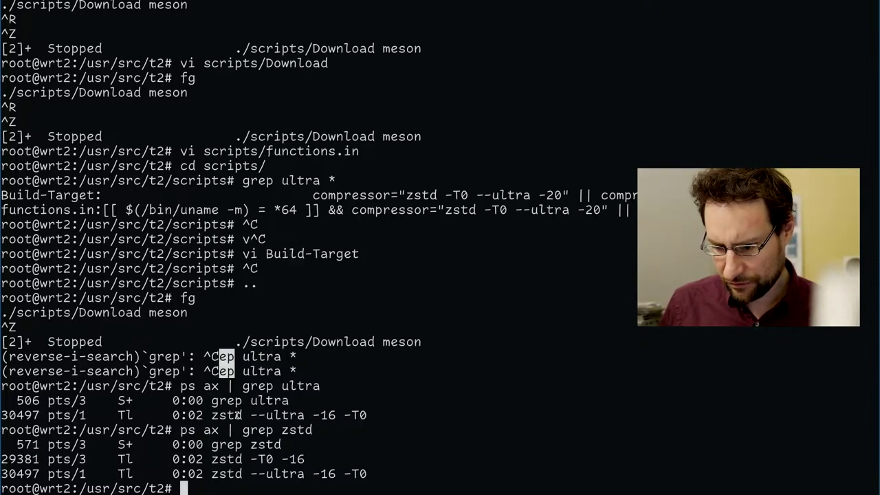
# Resume the meson download, then suspend it again and list the shell's jobs.
pyautogui.hotkey('ctrl', 'c')
pyautogui.write('fg')
pyautogui.press('Return')
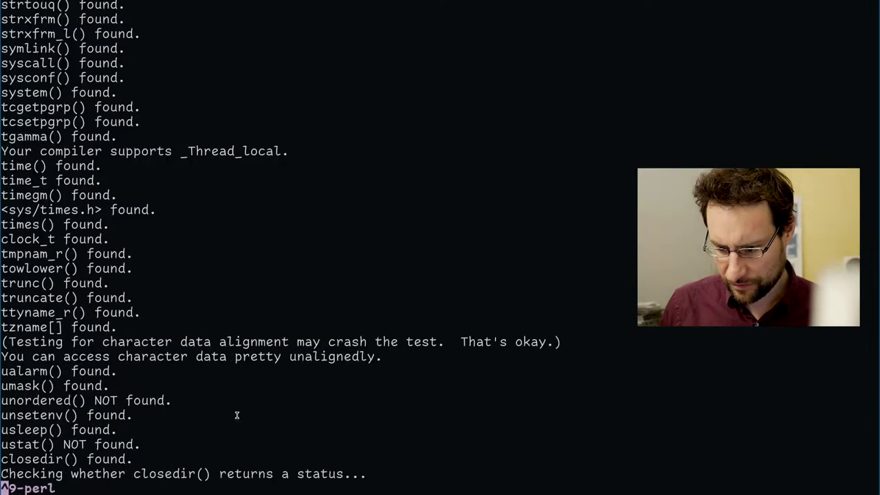
pyautogui.hotkey('ctrl', 'a')
pyautogui.press('0')
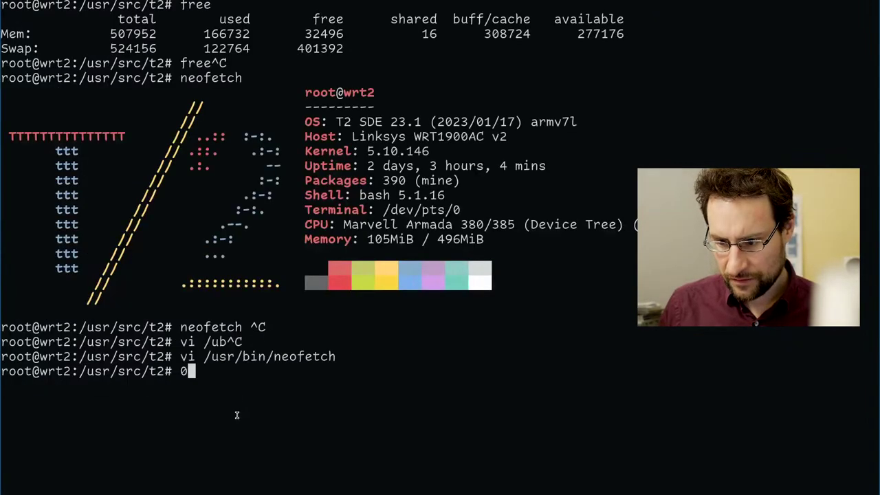
pyautogui.hotkey('ctrl', 'c')
pyautogui.write('fg')
pyautogui.press('Return')
pyautogui.hotkey('ctrl', 'a')
pyautogui.hotkey('ctrl', 'a')
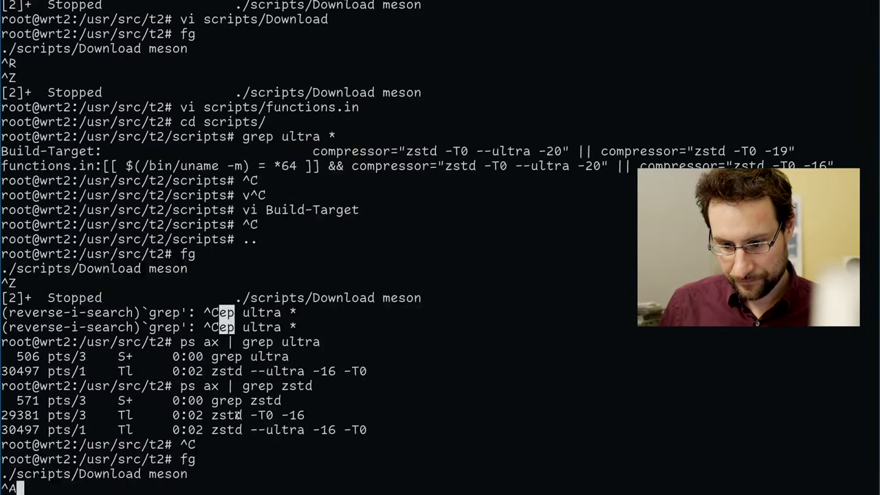
pyautogui.hotkey('ctrl', 'z')
pyautogui.write('jobs')
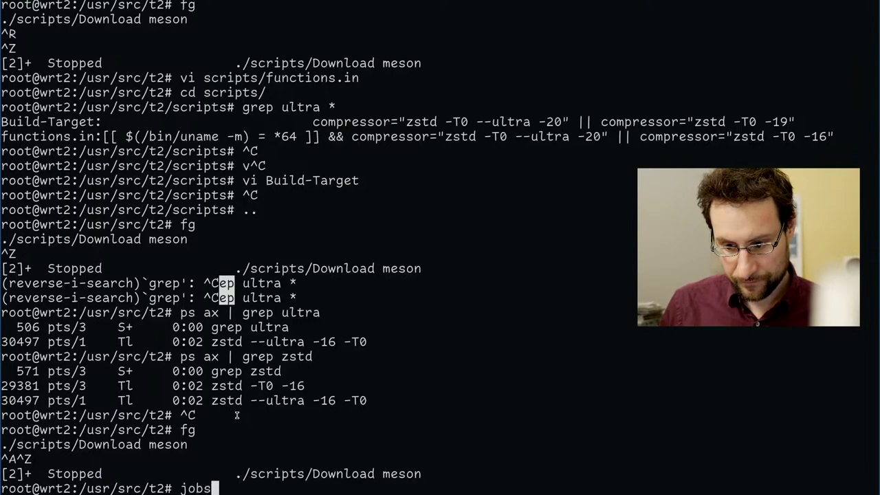
pyautogui.press('Return')
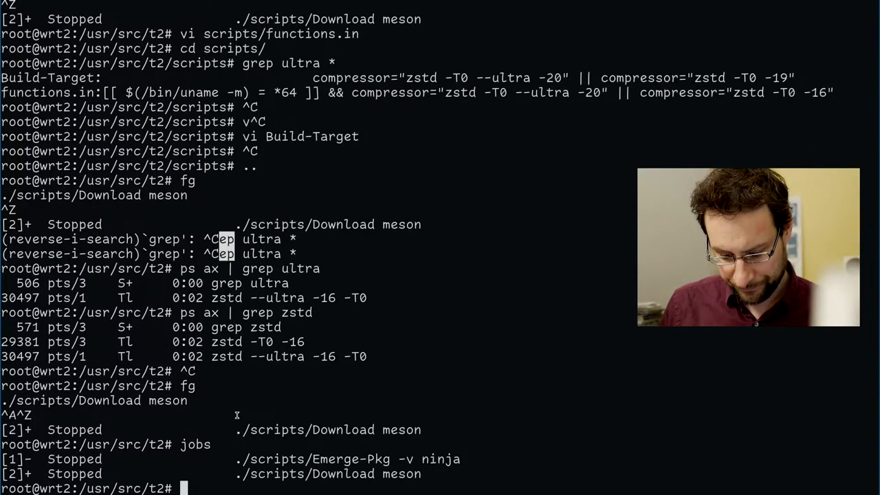
# Kill the stopped Emerge-Pkg ninja job, resume the meson download, and show the Python build window.
pyautogui.write('fg 1')
pyautogui.press('Return')
pyautogui.hotkey('ctrl', 'c')
pyautogui.hotkey('ctrl', 'c')
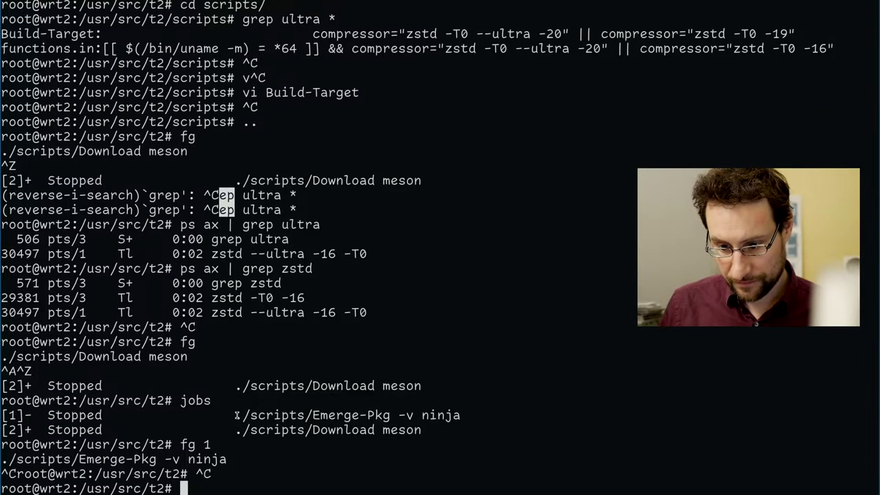
pyautogui.write('fg')
pyautogui.press('Return')
pyautogui.hotkey('ctrl', 'a')
pyautogui.press('n')
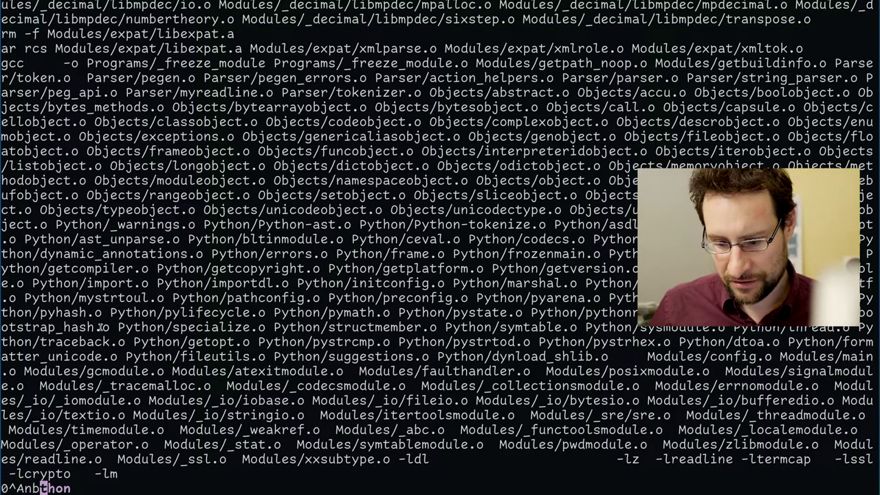
# Cycle back to the t2 shell window and enter ./scripts/Commit scripts/ at the prompt.
pyautogui.hotkey('ctrl', 'a')
pyautogui.press('n')
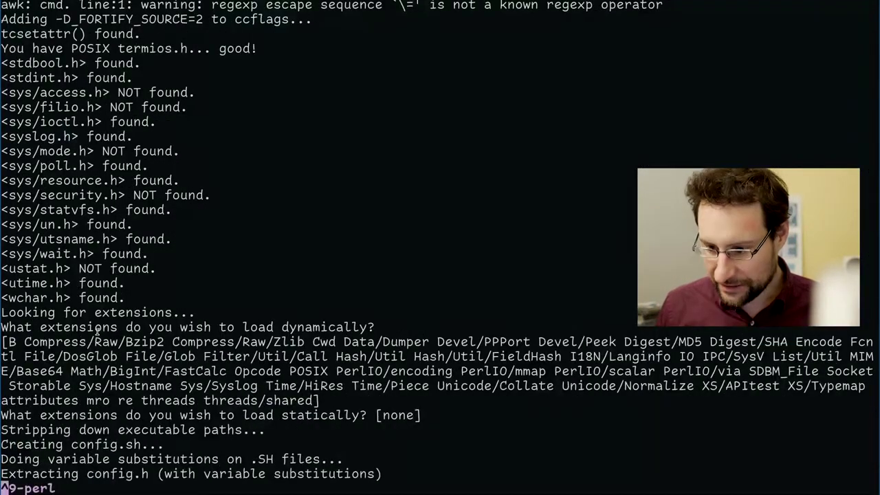
pyautogui.hotkey('ctrl', 'a')
pyautogui.write('n')
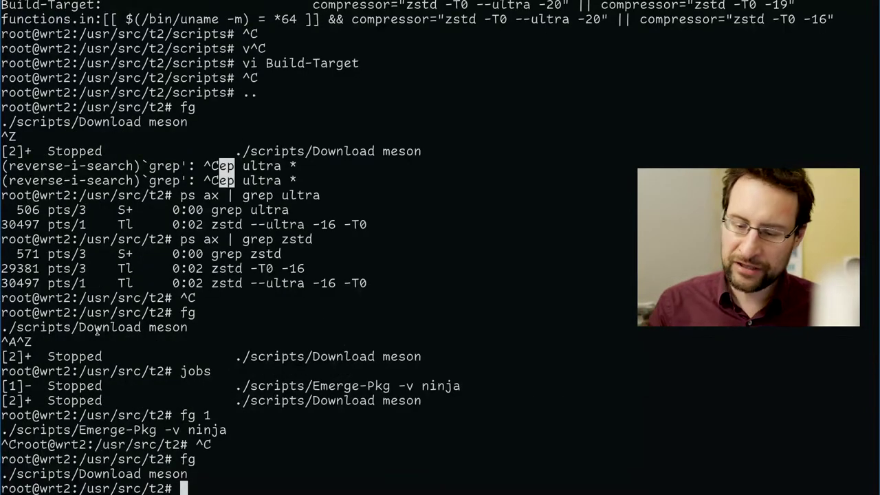
pyautogui.write('./scripts/Commit scripts/')
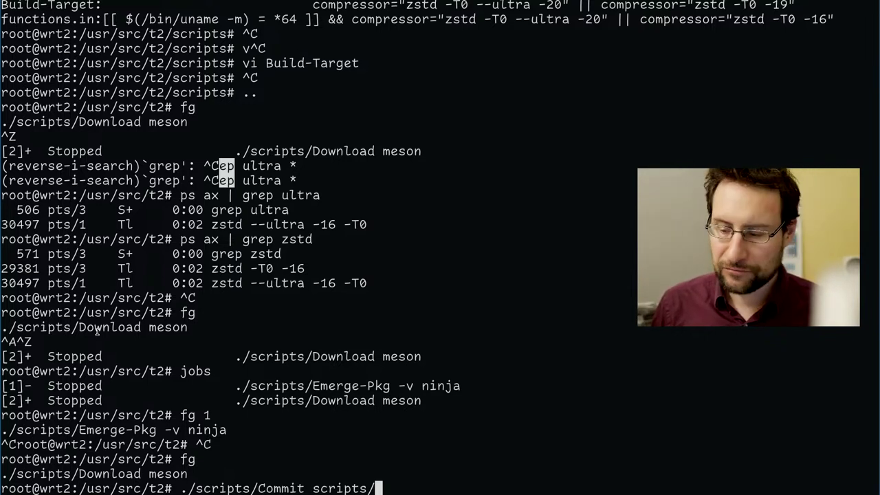
# Run ./scripts/Commit scripts/ to show the functions.in diff and the Log ok question.
pyautogui.press('Return')
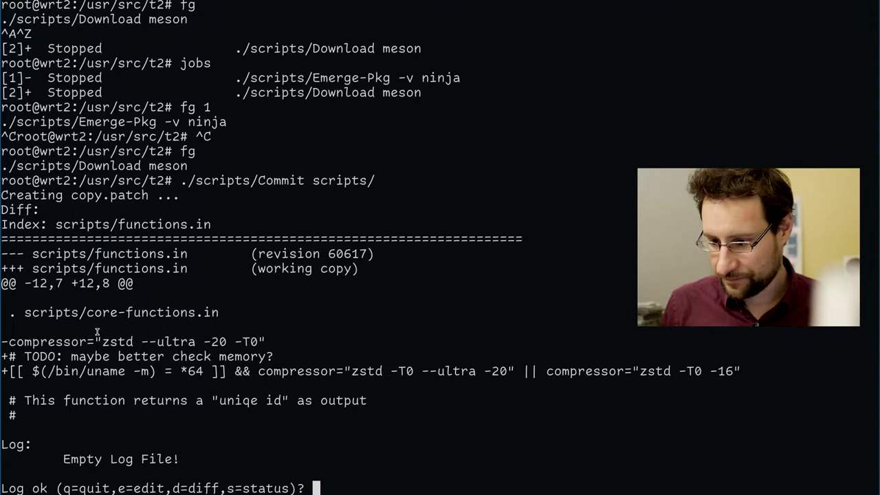
# Edit the log and type '* re-compress downloads less on non 64-bit hosts'.
pyautogui.press('e')
pyautogui.press('Return')
pyautogui.press('Tab')
pyautogui.write('* ')
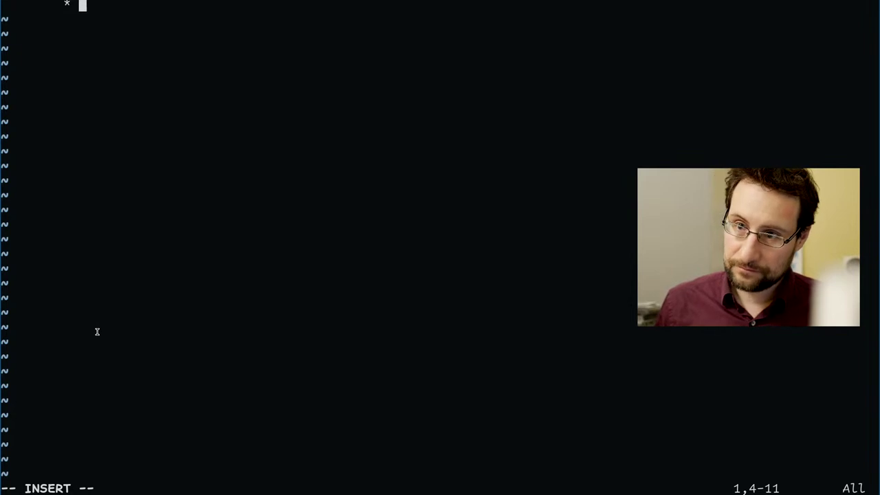
pyautogui.write('re-compress ')
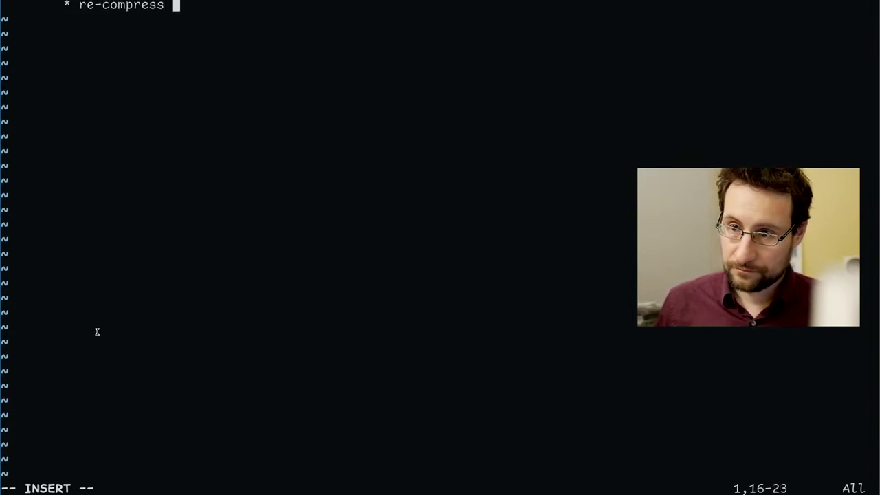
pyautogui.write('downloads ')
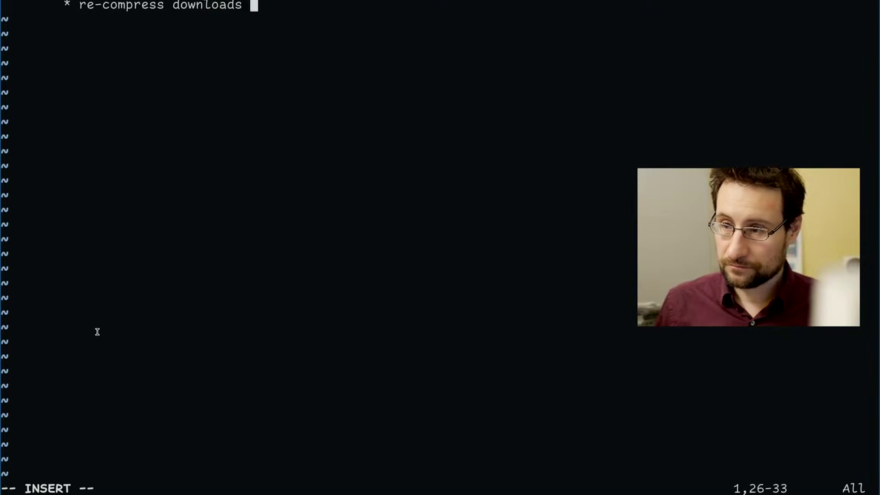
pyautogui.write('less on ')
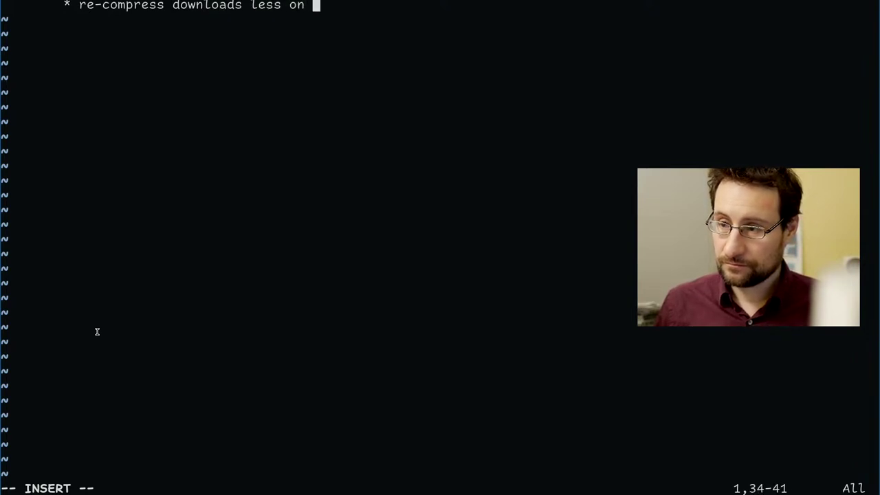
pyautogui.write('non')
pyautogui.write(' 64-')
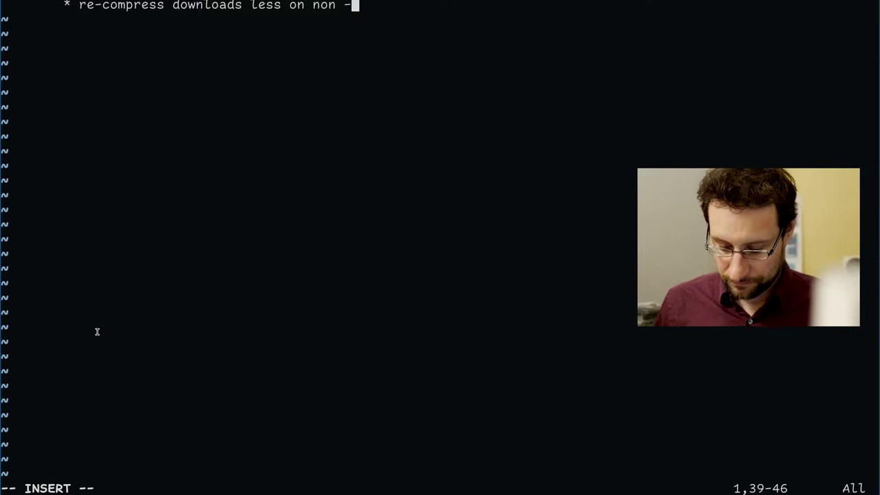
pyautogui.press('BackSpace')
pyautogui.write('64-bit ')
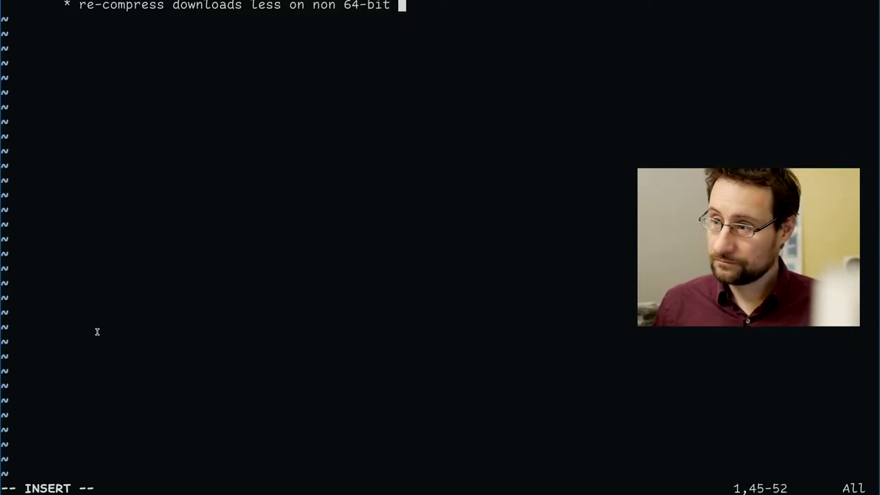
pyautogui.write('a')
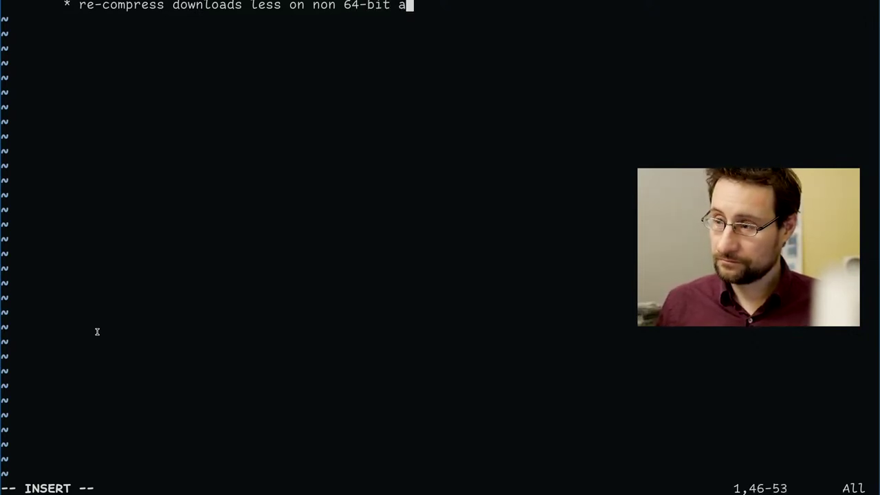
pyautogui.press('BackSpace')
pyautogui.write('hosts')
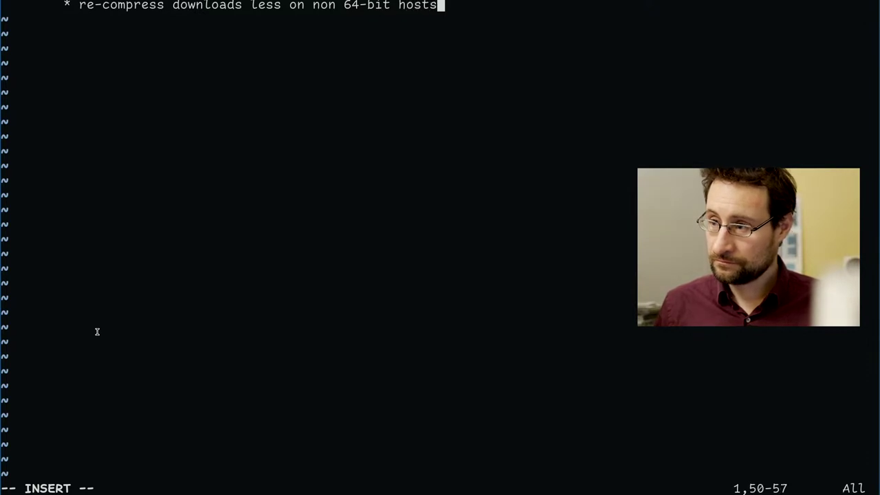
# Save the log message with :x and answer c to commit.
pyautogui.press('Escape')
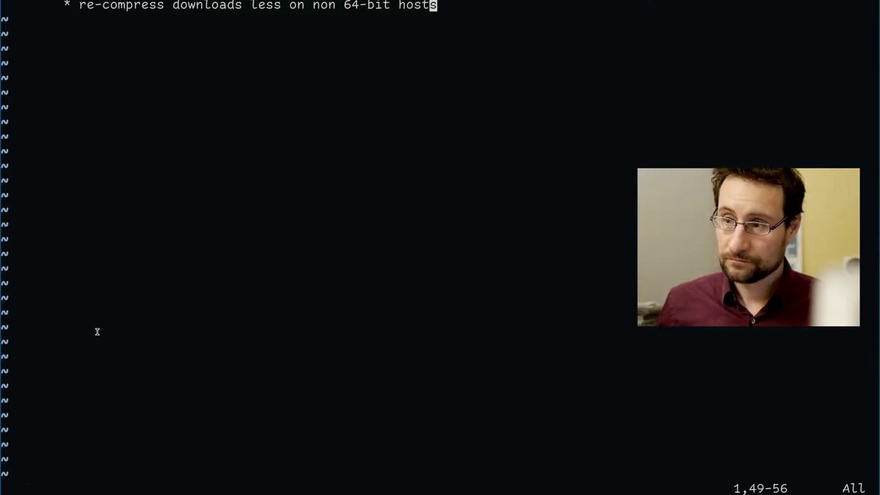
pyautogui.press('h')
pyautogui.press('b')
pyautogui.press('b')
pyautogui.write(':x')
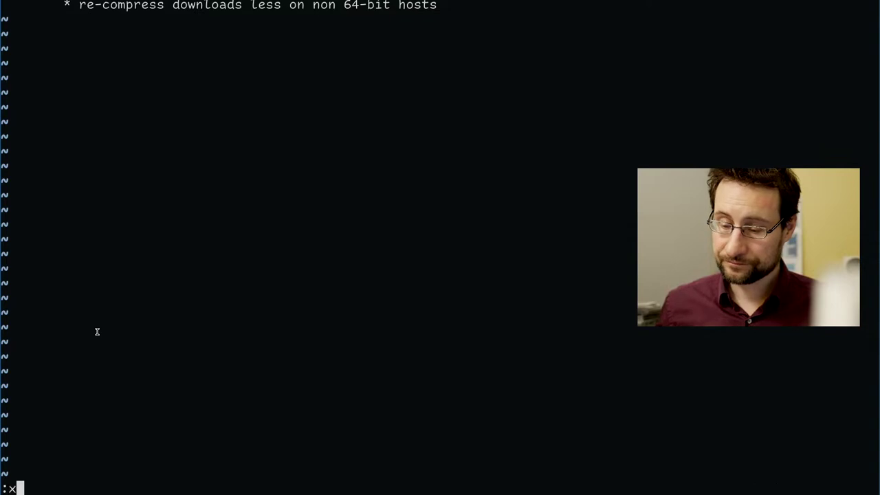
pyautogui.press('Return')
pyautogui.write('c')
pyautogui.press('Return')
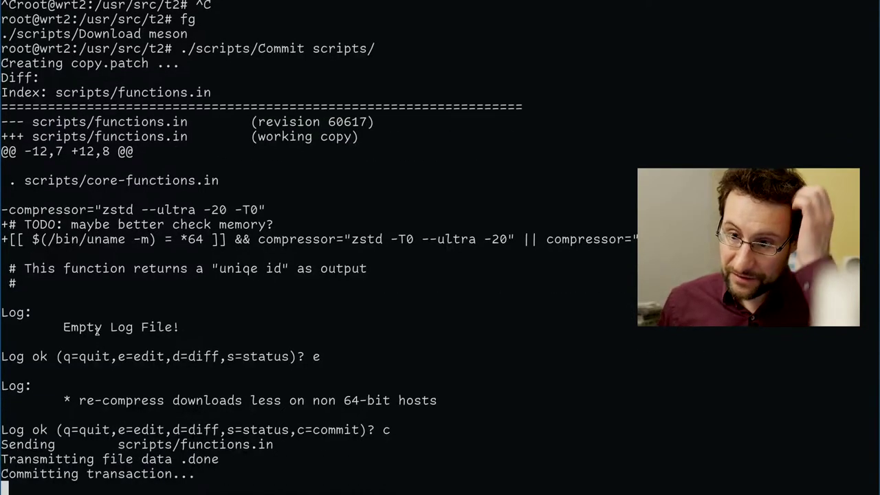
# Check the Perl and Python build windows while the commit completes as revision 60620.
pyautogui.hotkey('ctrl', 'a')
pyautogui.press('n')
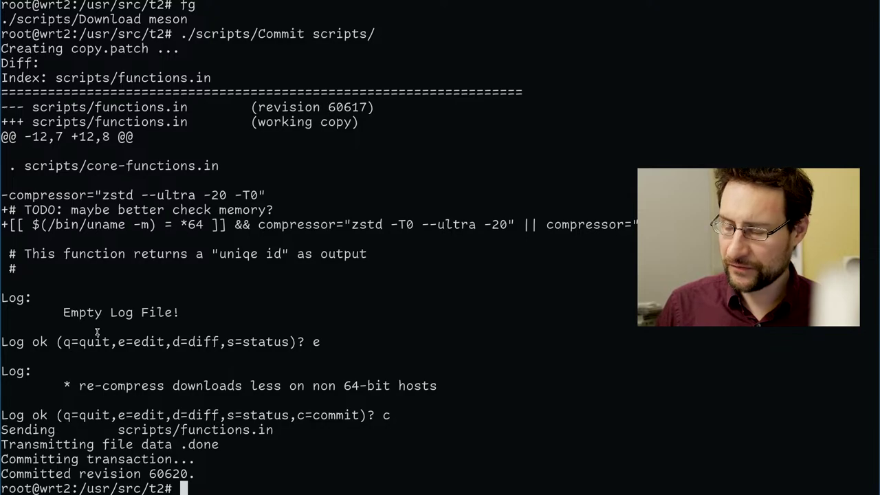
pyautogui.hotkey('ctrl', 'a')
pyautogui.press('n')
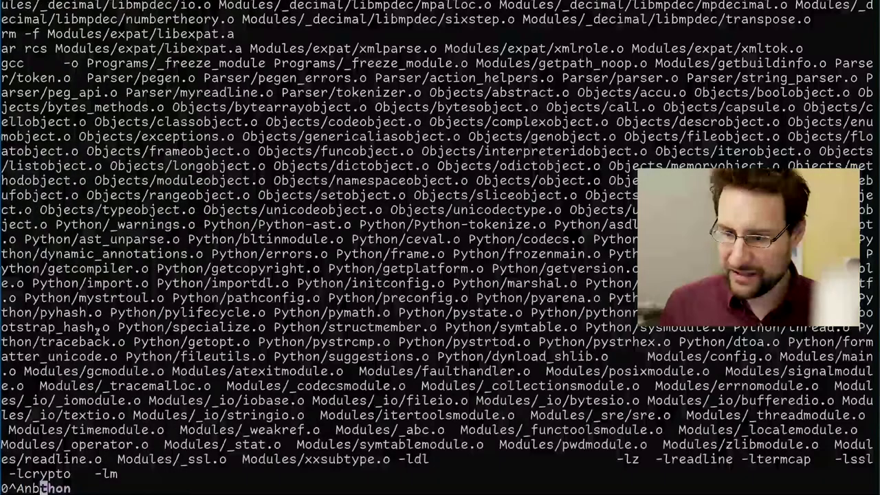
pyautogui.hotkey('ctrl', 'a')
pyautogui.press('n')
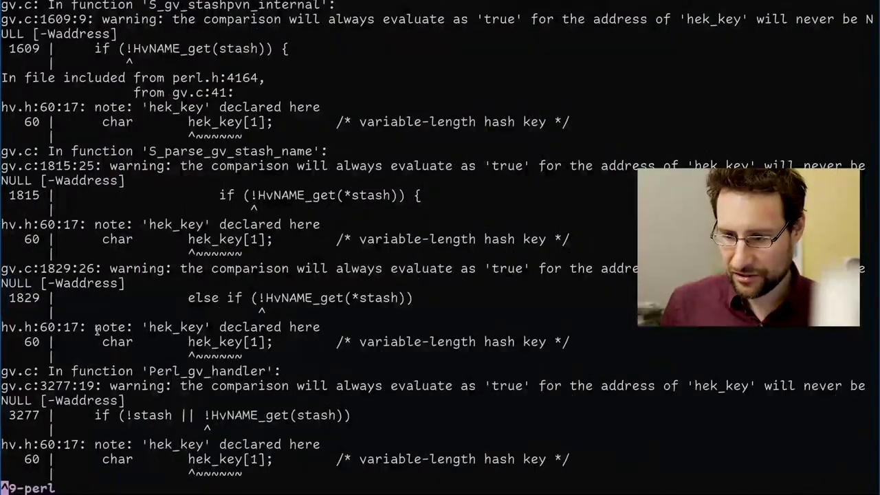
# Return to the T2 source shell and run svn up.
pyautogui.hotkey('ctrl', 'a')
pyautogui.press('n')
pyautogui.hotkey('ctrl', 'a')
pyautogui.write('n')
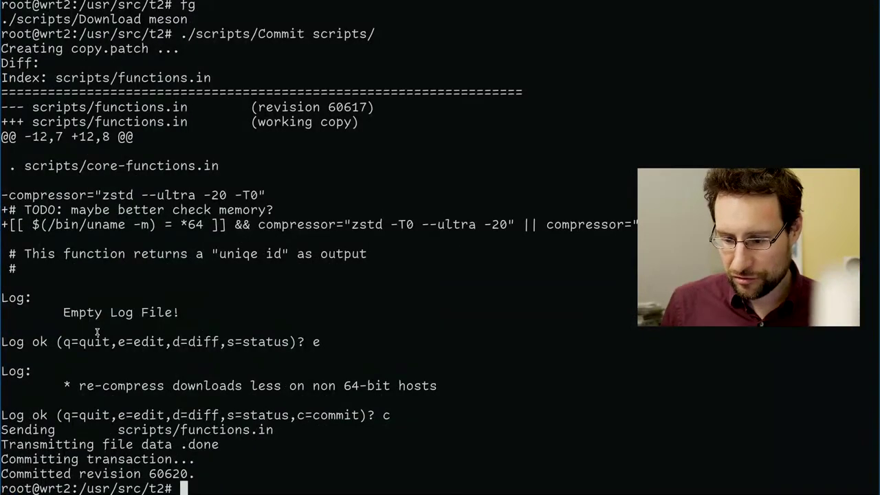
pyautogui.write('svn up')
pyautogui.press('Return')
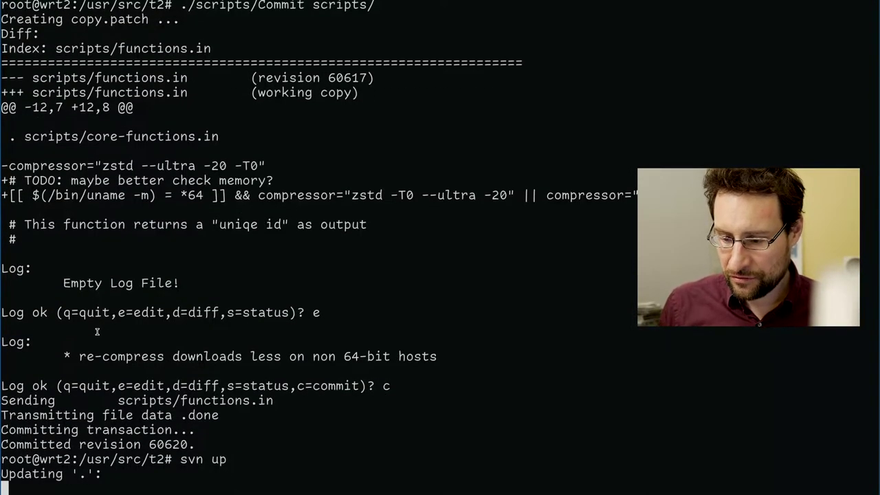